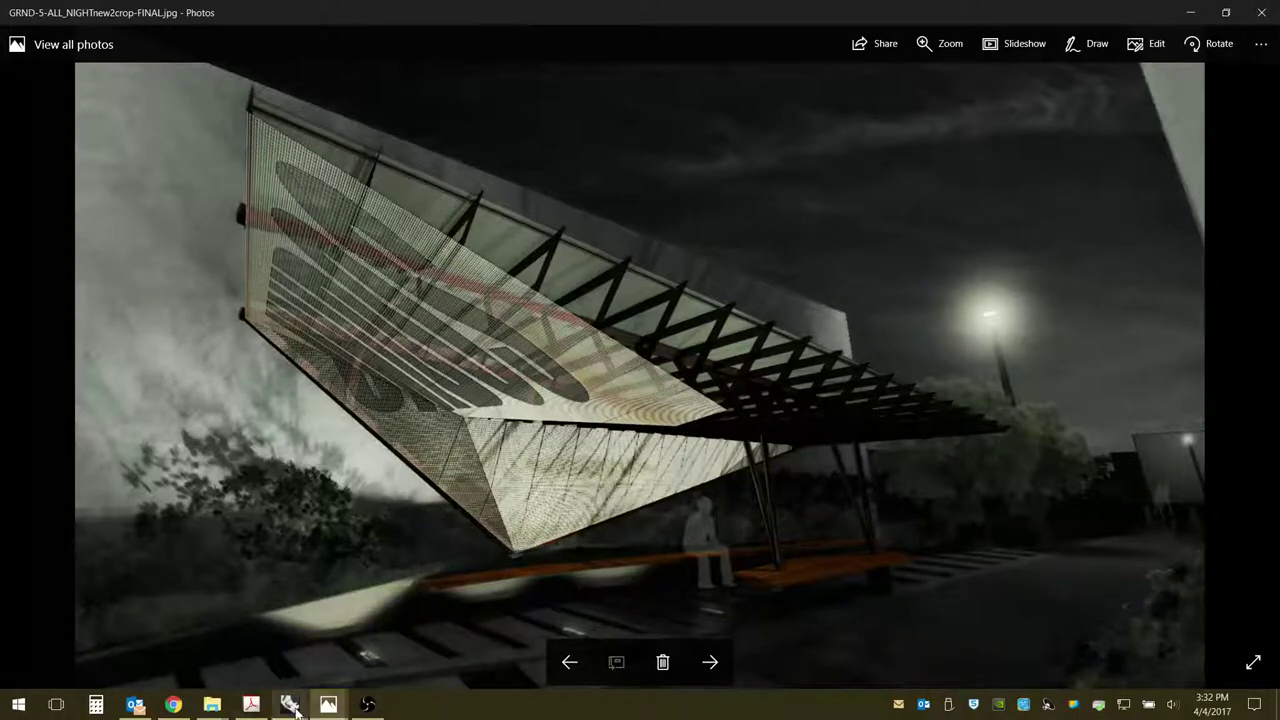
# View the physical model photo 170227-CECPav-V5.jpg, and return to the night rendering GRND-5-ALL_NIGHTnew2crop-FINAL.jpg.
pyautogui.moveTo(328, 704)
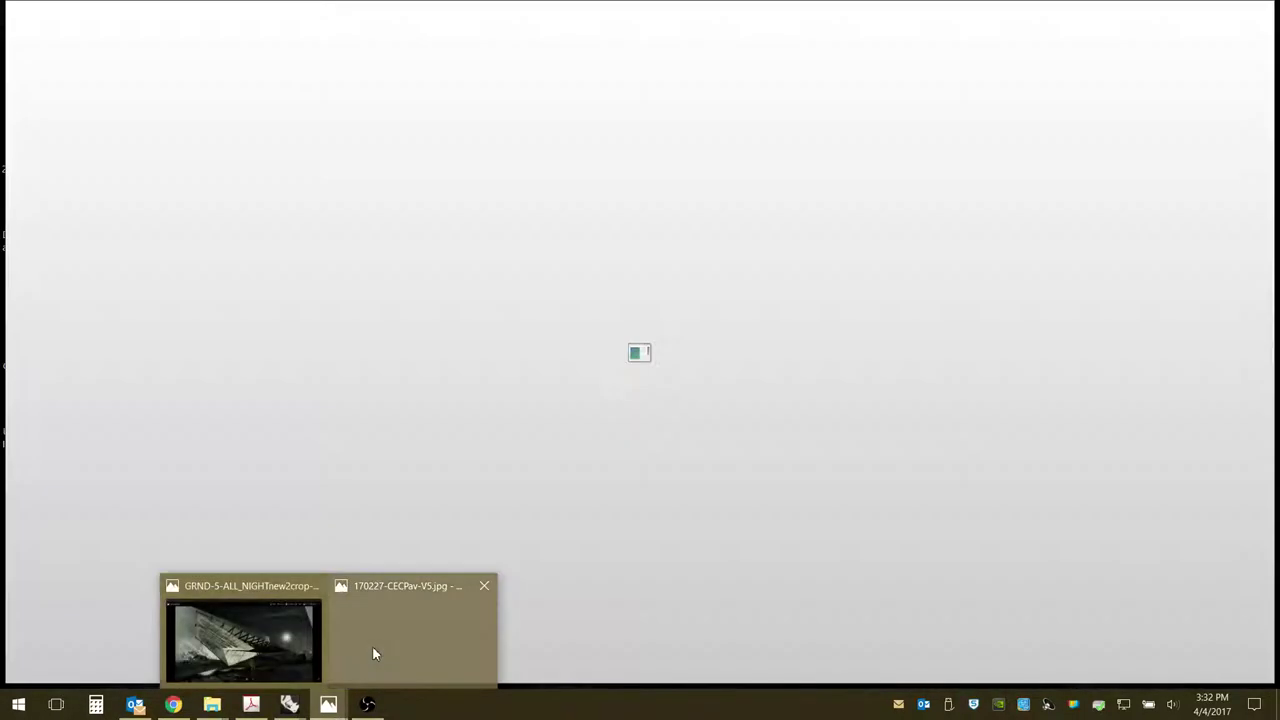
pyautogui.click(372, 646)
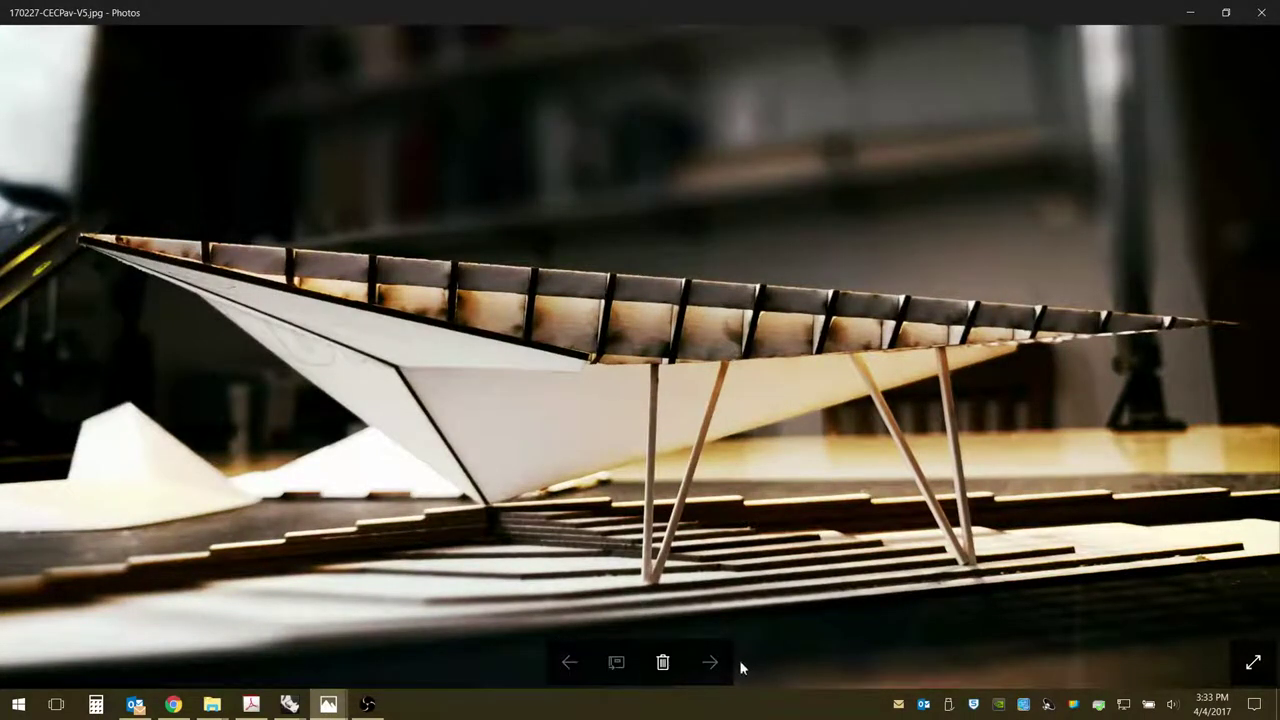
pyautogui.press('Right')
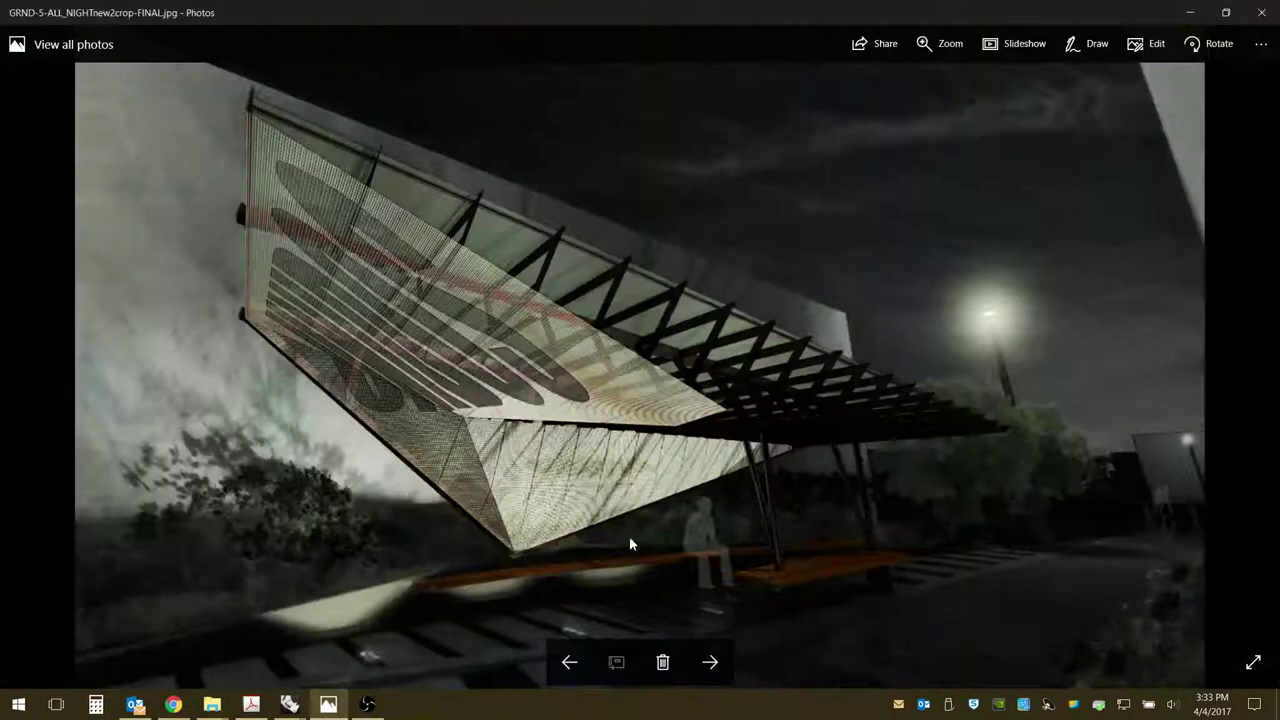
# Switch to File Explorer and open 170227-CECPav-V1.jpg from the project's Plots\170227-PhysicalModel folder.
pyautogui.moveTo(212, 704)
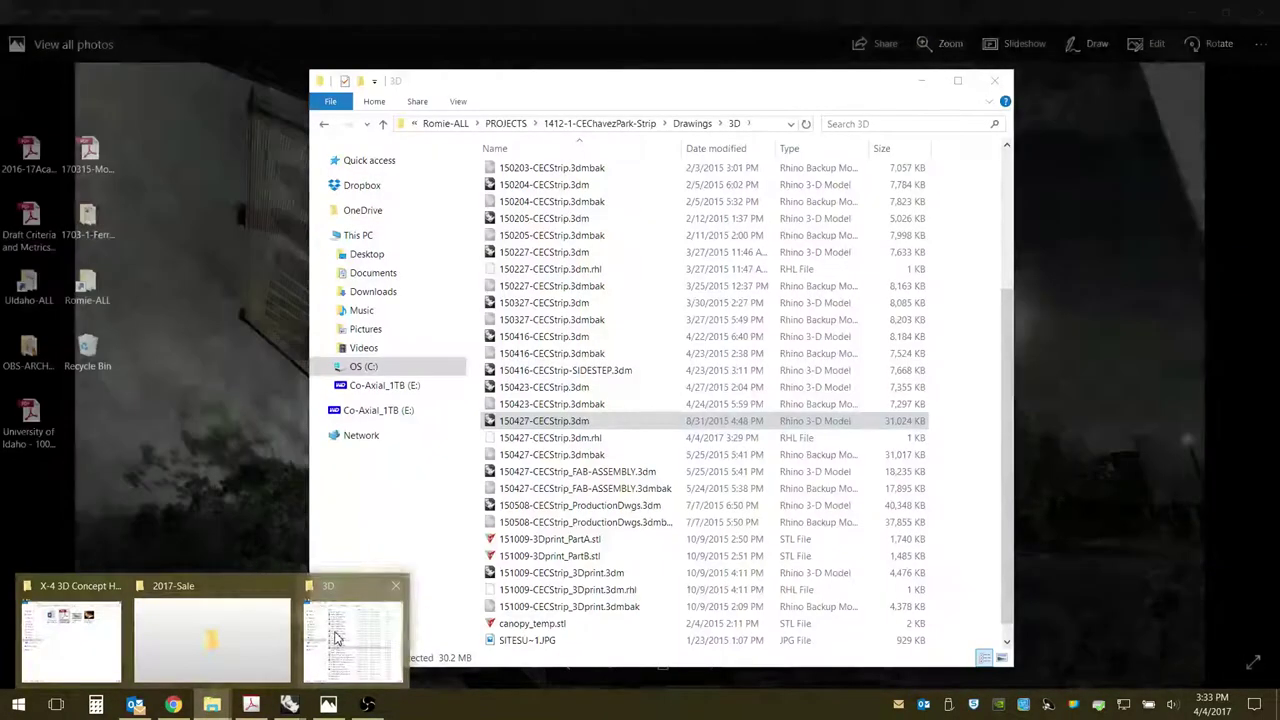
pyautogui.click(336, 638)
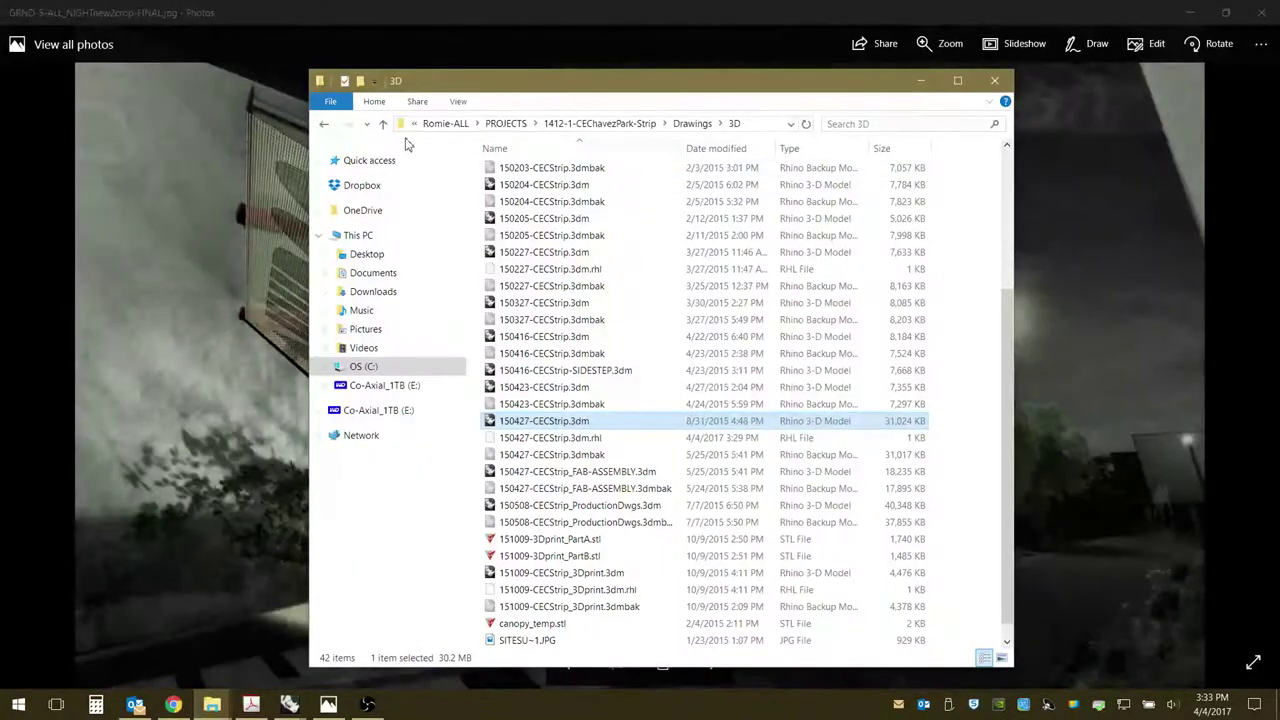
pyautogui.click(324, 126)
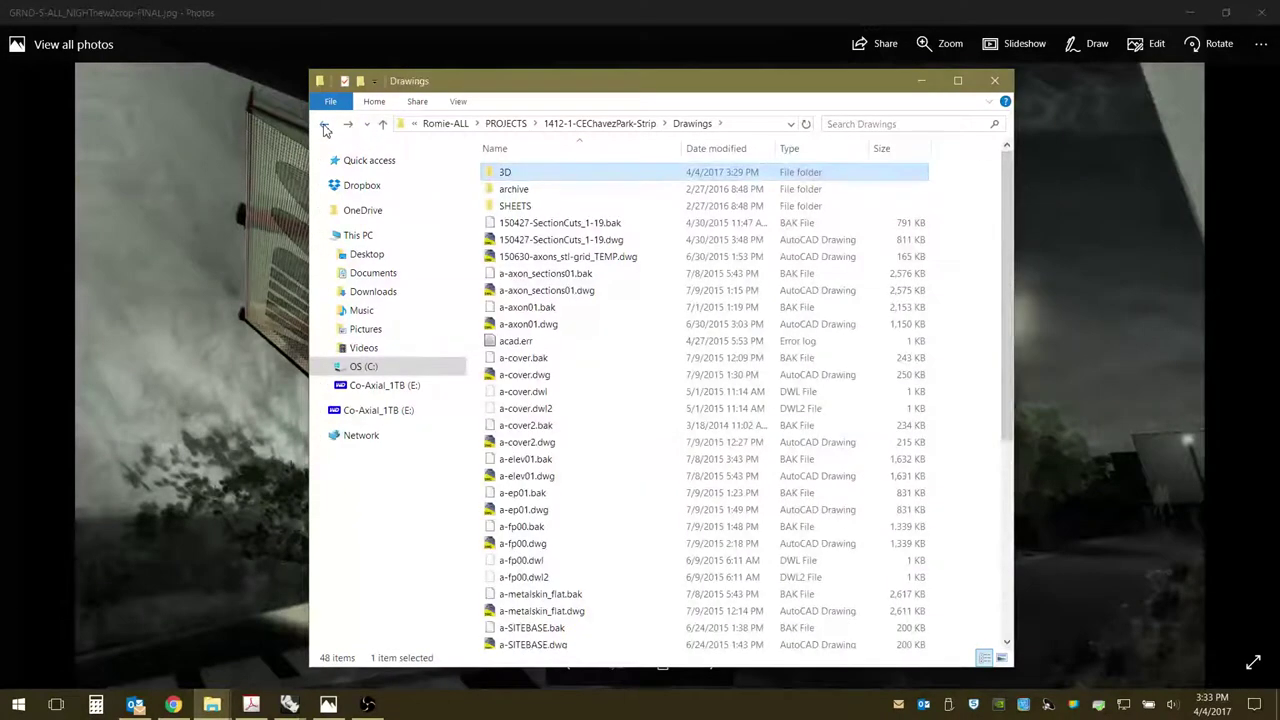
pyautogui.click(324, 126)
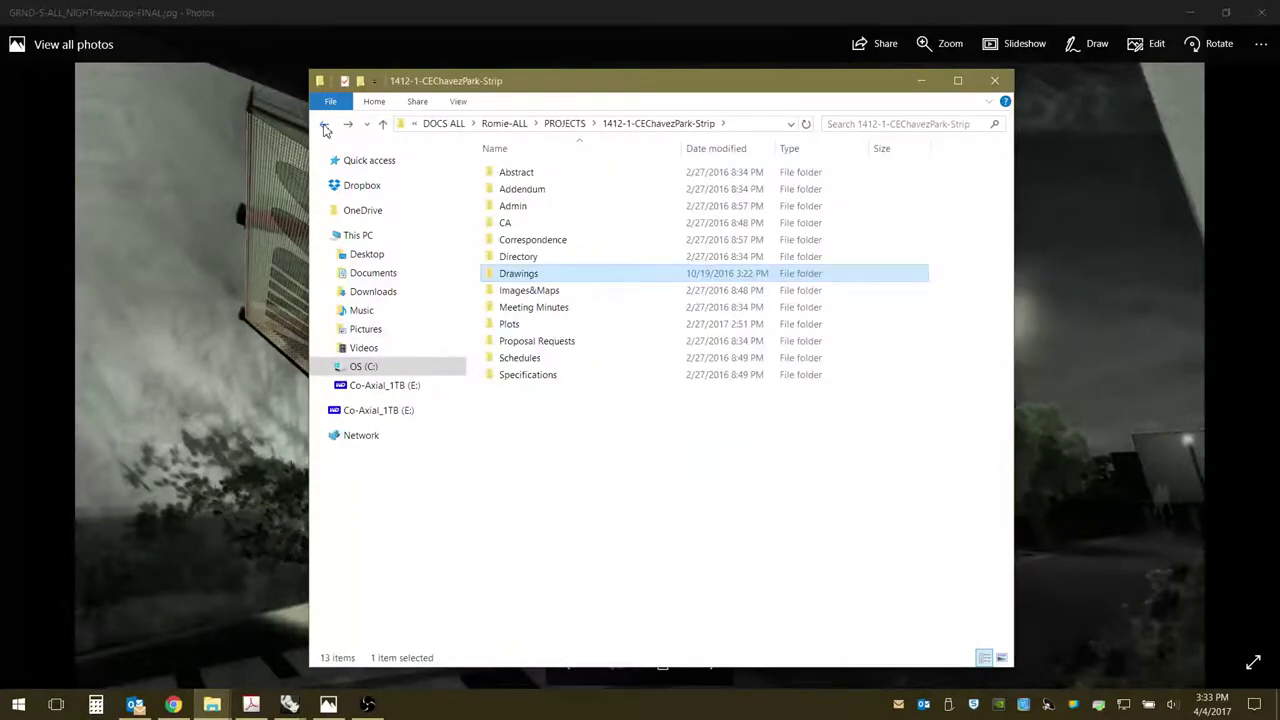
pyautogui.click(512, 326)
pyautogui.doubleClick(518, 330)
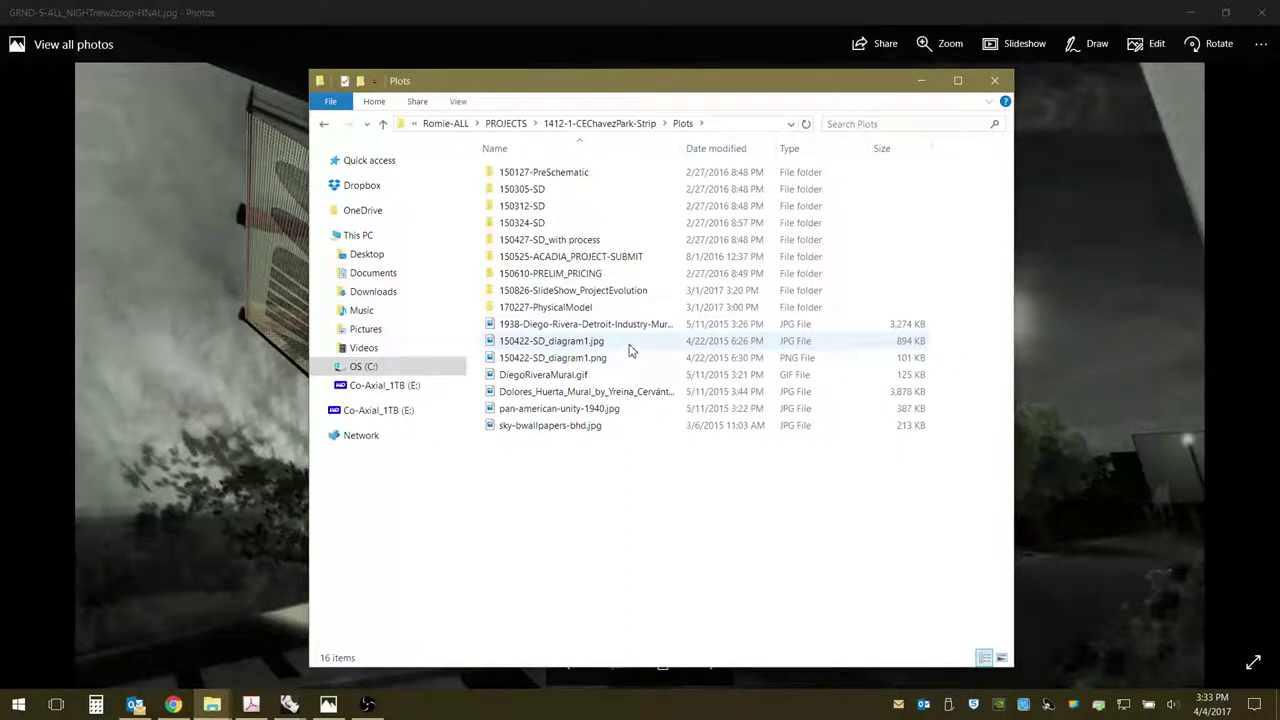
pyautogui.doubleClick(588, 310)
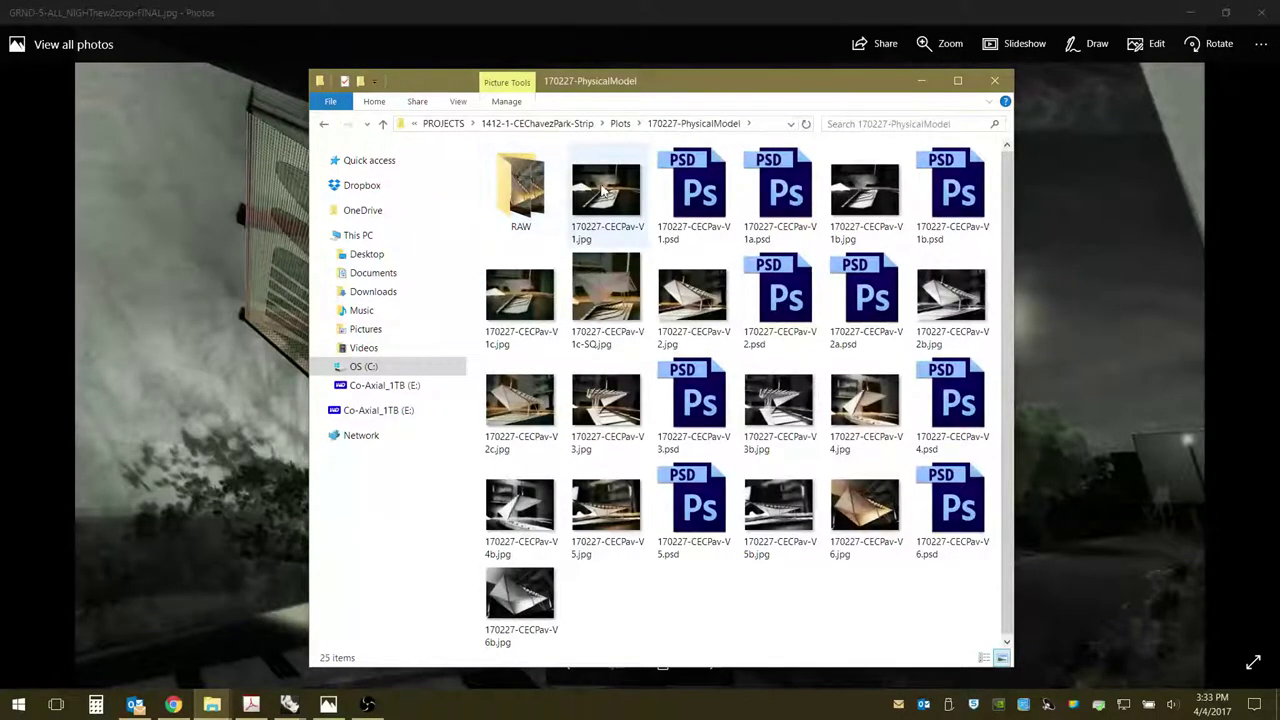
pyautogui.doubleClick(604, 190)
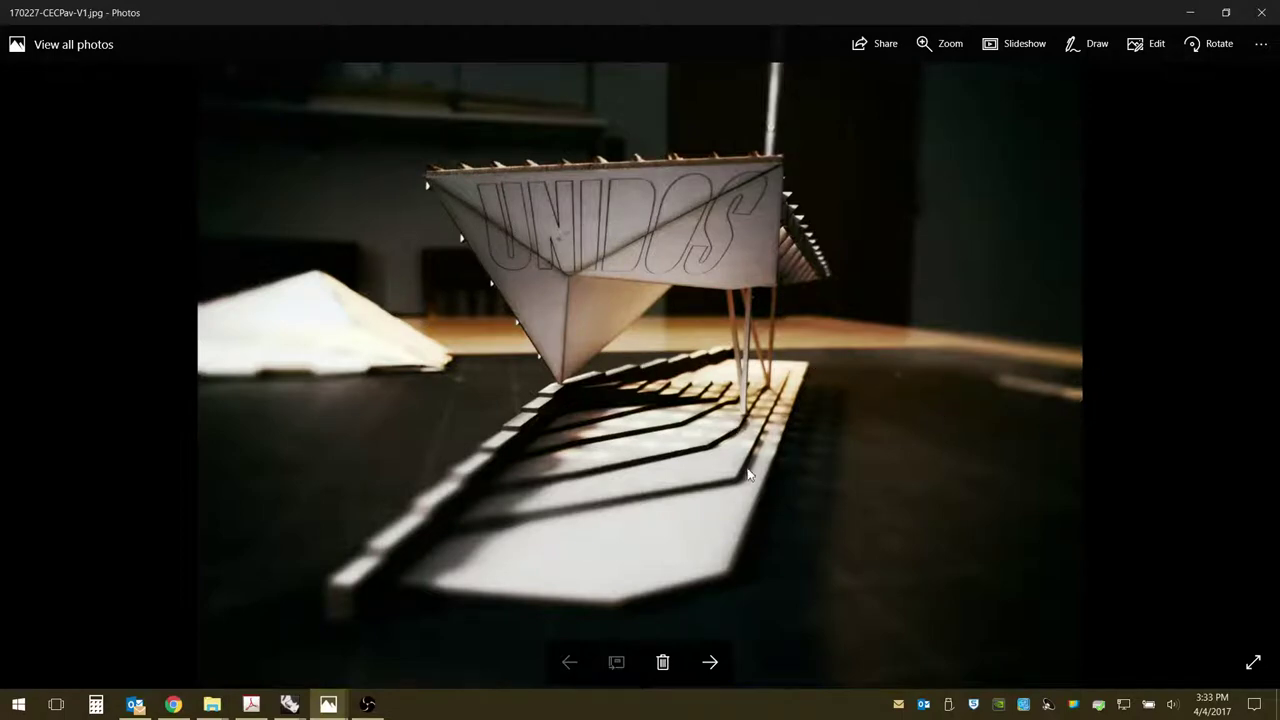
# Advance through the physical model photos to 170227-CECPav-V1c-SQ.jpg and compare the lettered canopy face with the night rendering.
pyautogui.click(712, 665)
pyautogui.click(712, 666)
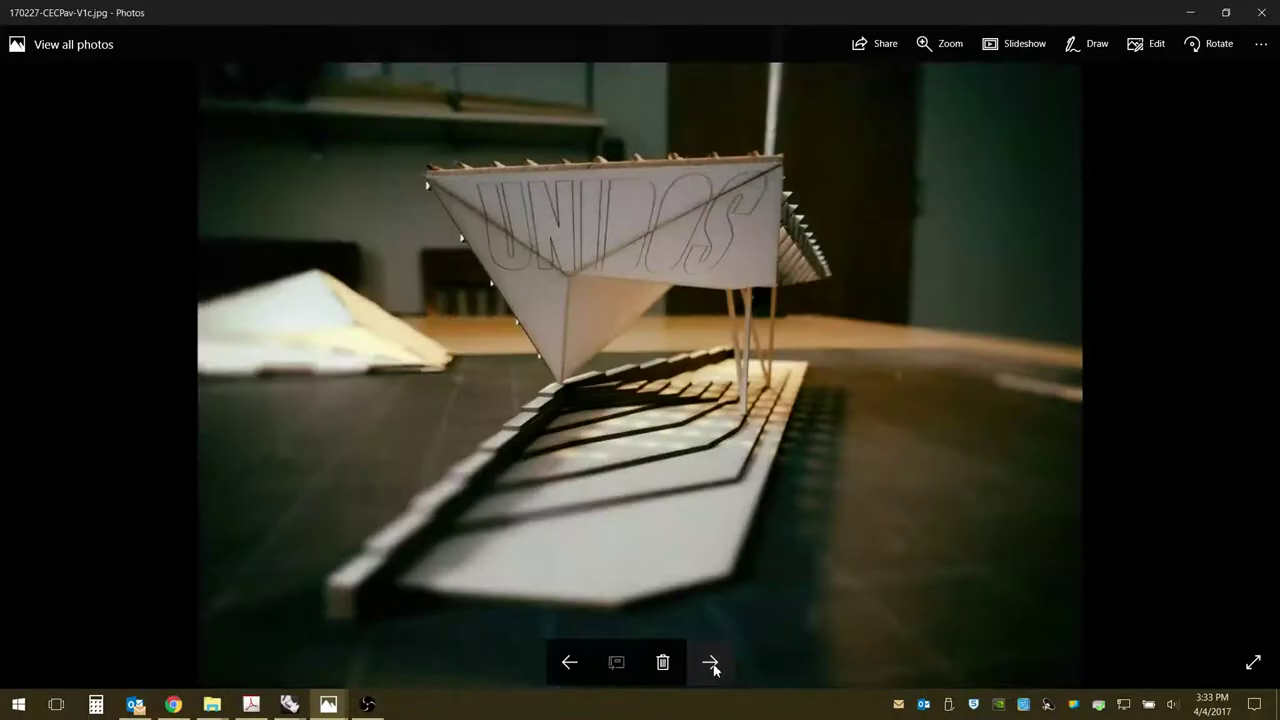
pyautogui.click(712, 666)
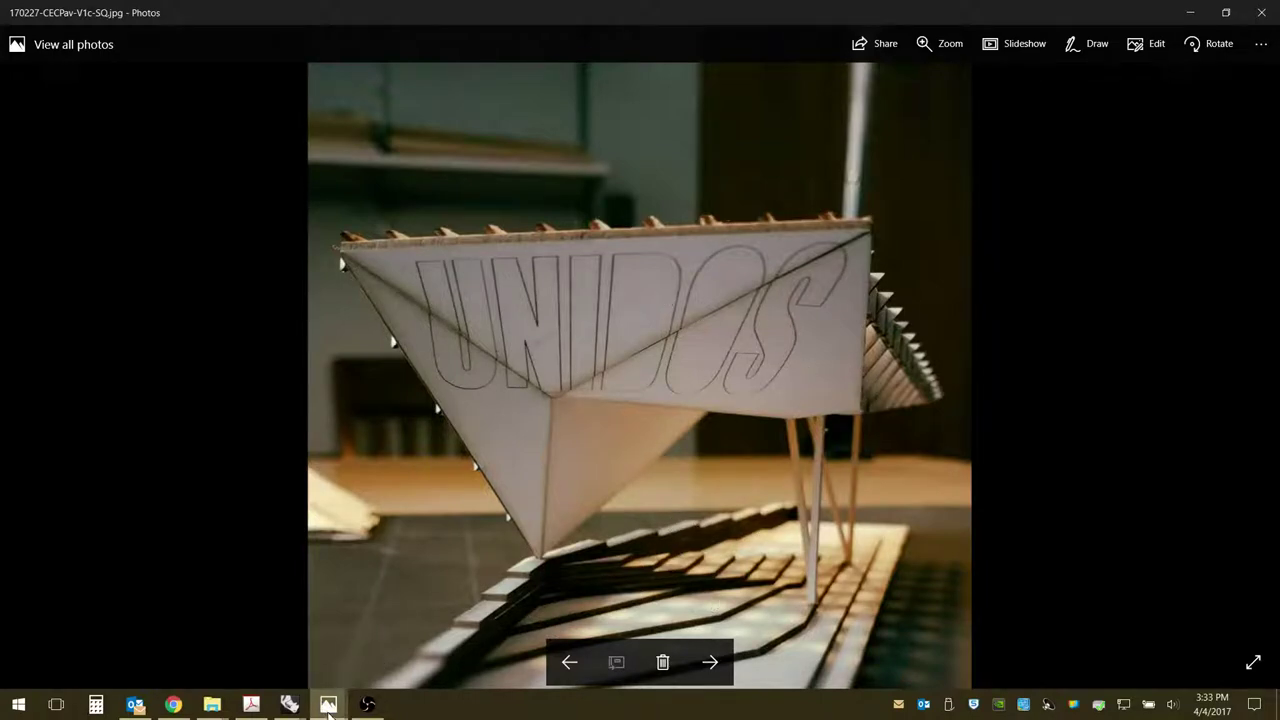
pyautogui.moveTo(330, 713)
pyautogui.click(275, 649)
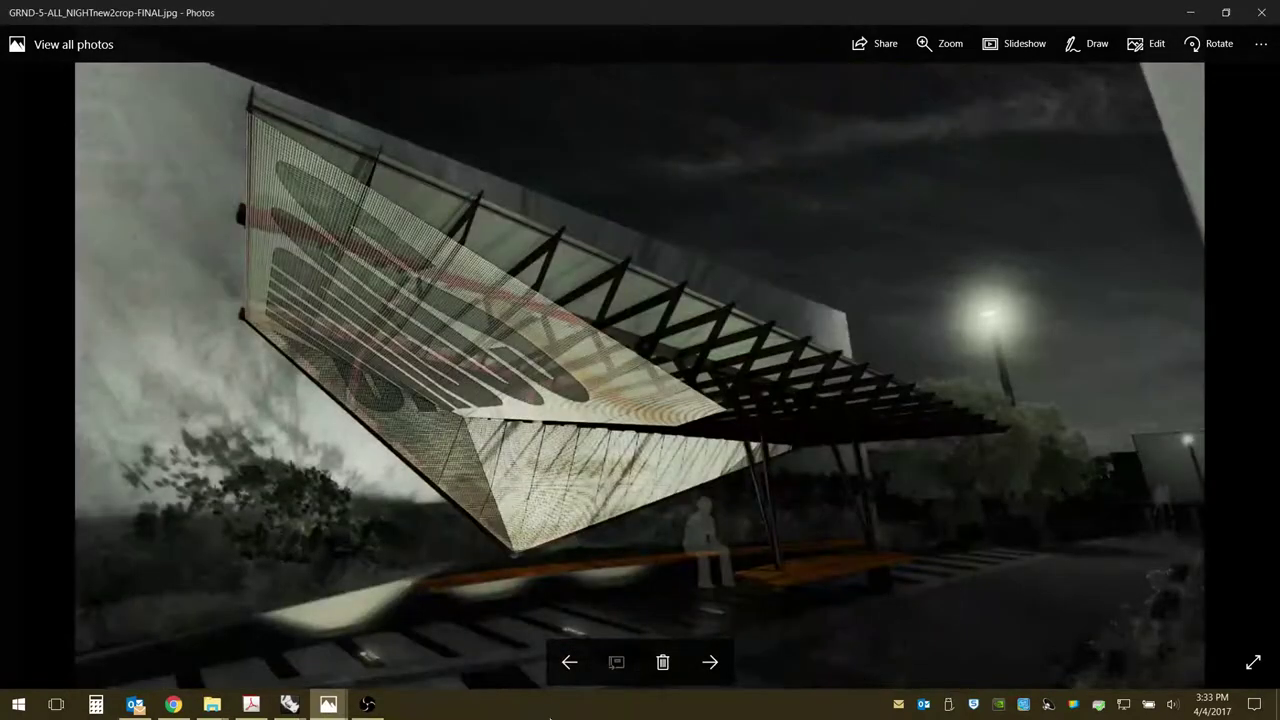
pyautogui.moveTo(333, 710)
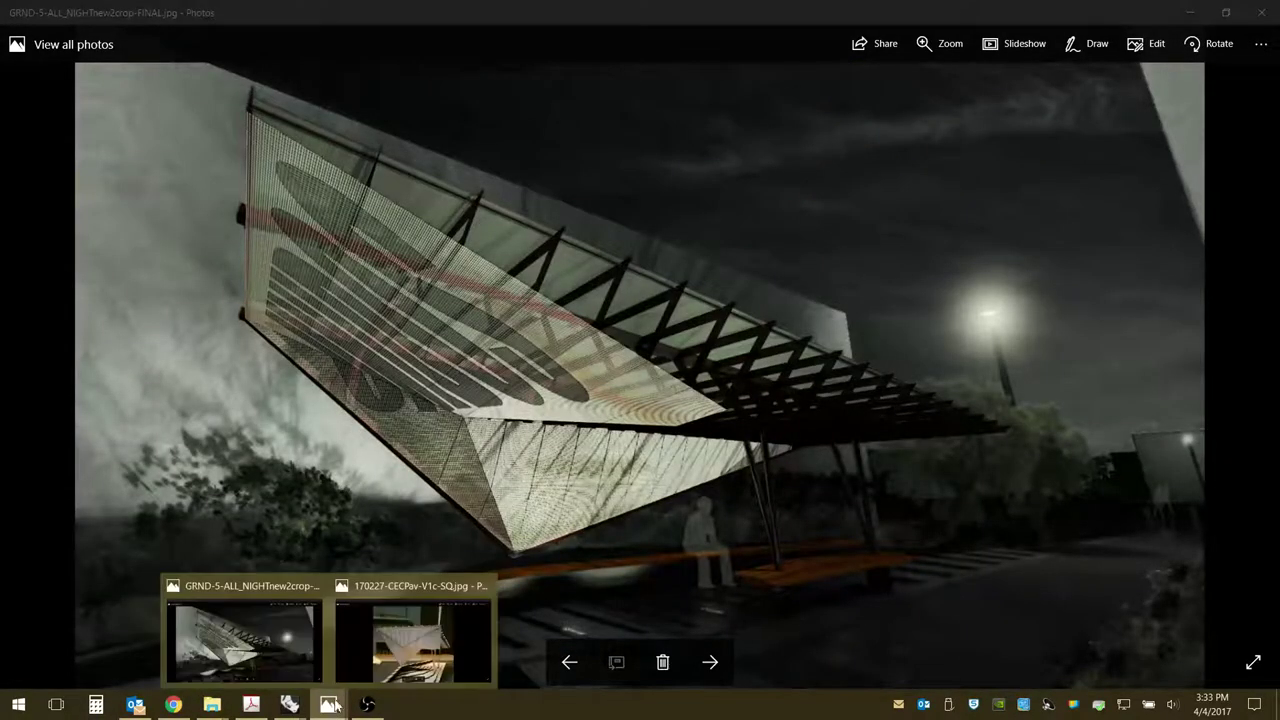
pyautogui.click(398, 660)
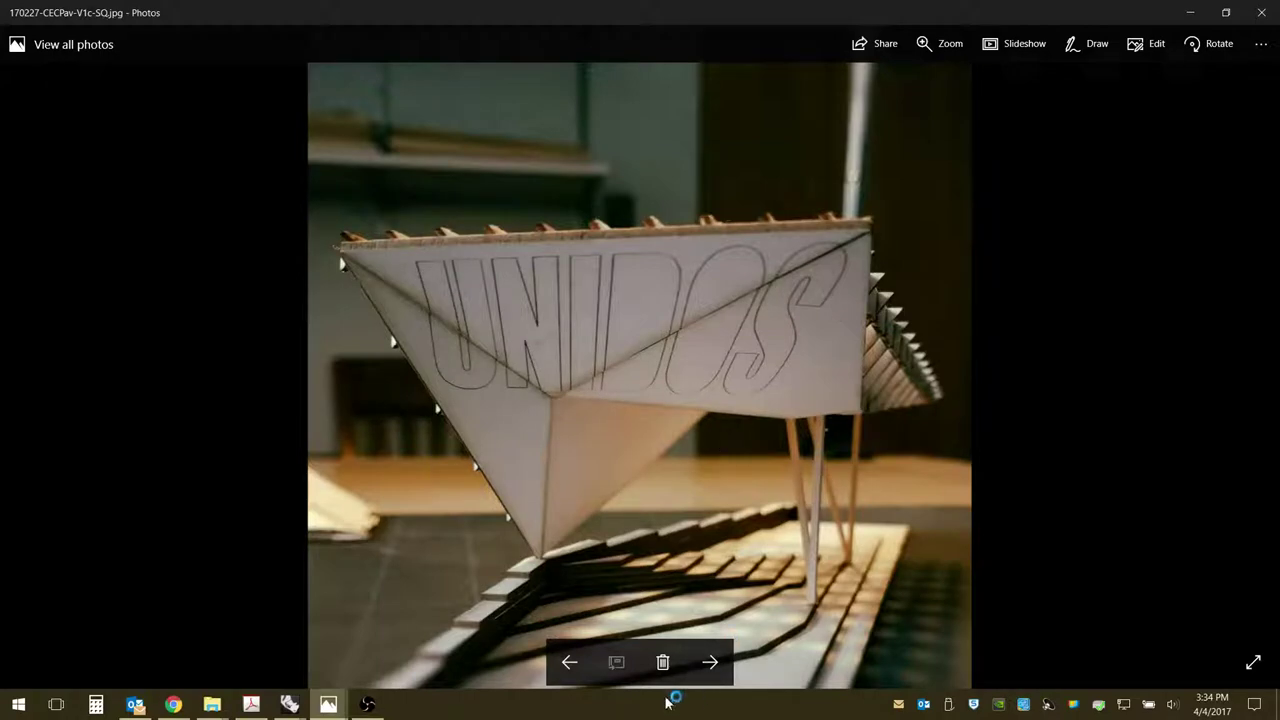
# Browse forward through the model photos from 170227-CECPav-V1c-SQ.jpg to 170227-CECPav-V5.jpg, examining the canopy from different sides.
pyautogui.click(713, 668)
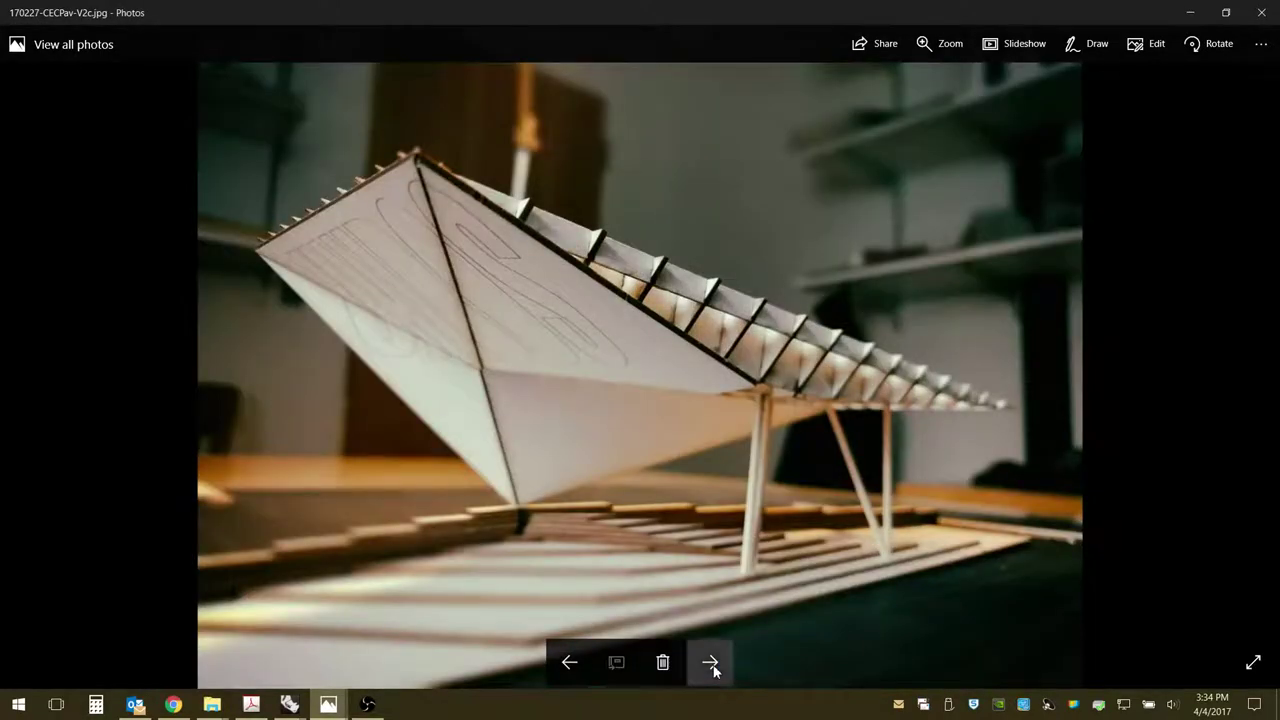
pyautogui.click(712, 665)
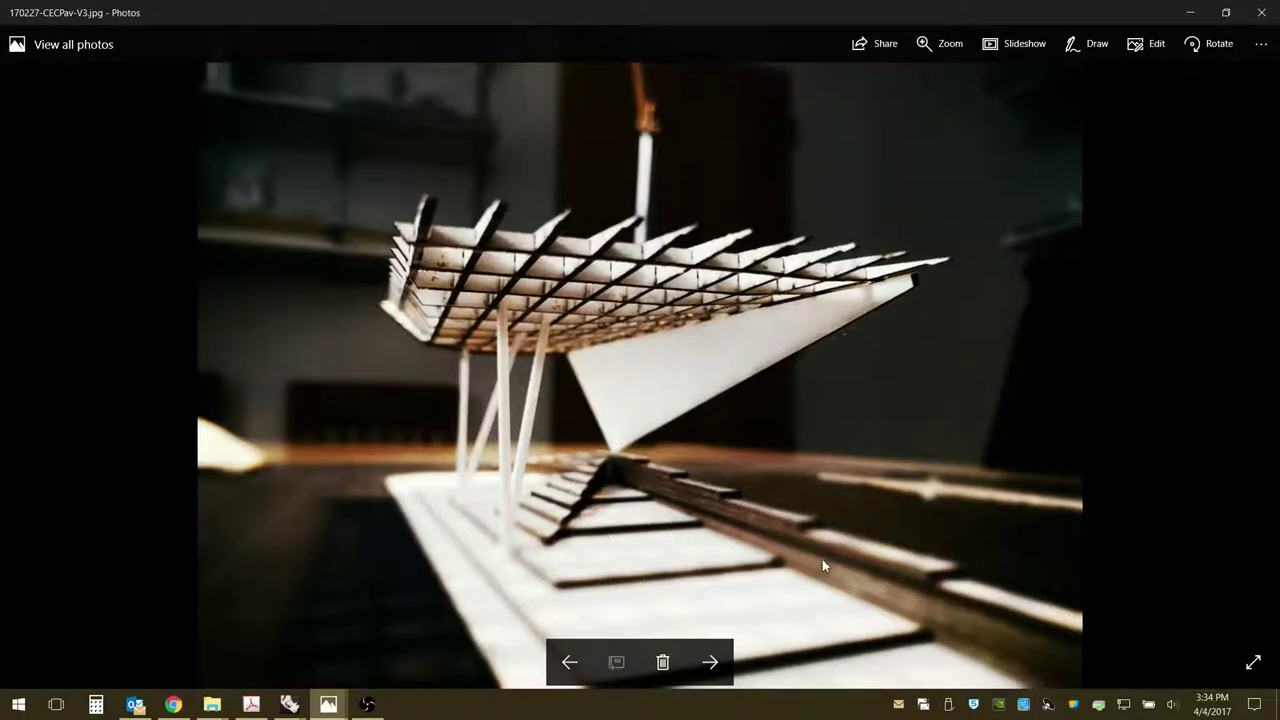
pyautogui.click(711, 662)
pyautogui.click(711, 662)
pyautogui.click(711, 662)
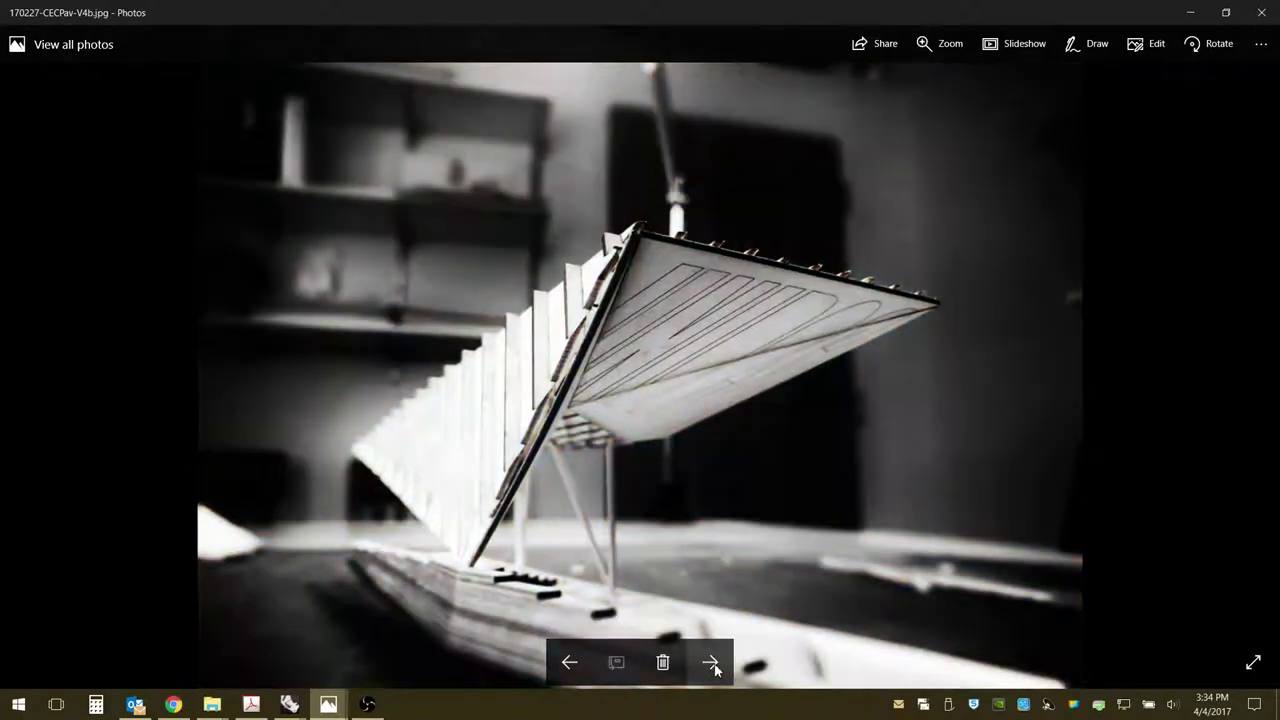
pyautogui.click(711, 662)
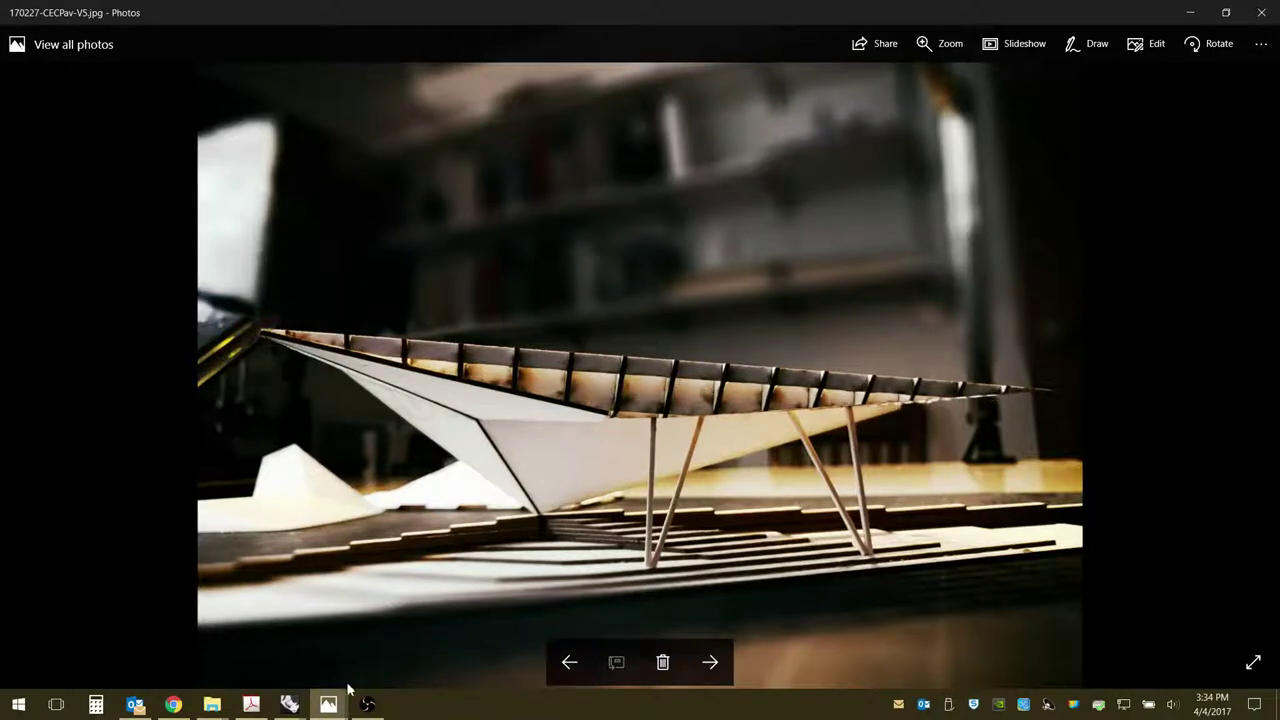
# Compare the side-view model photo 170227-CECPav-V5.jpg with the night rendering of the pavilion.
pyautogui.moveTo(330, 700)
pyautogui.click(250, 635)
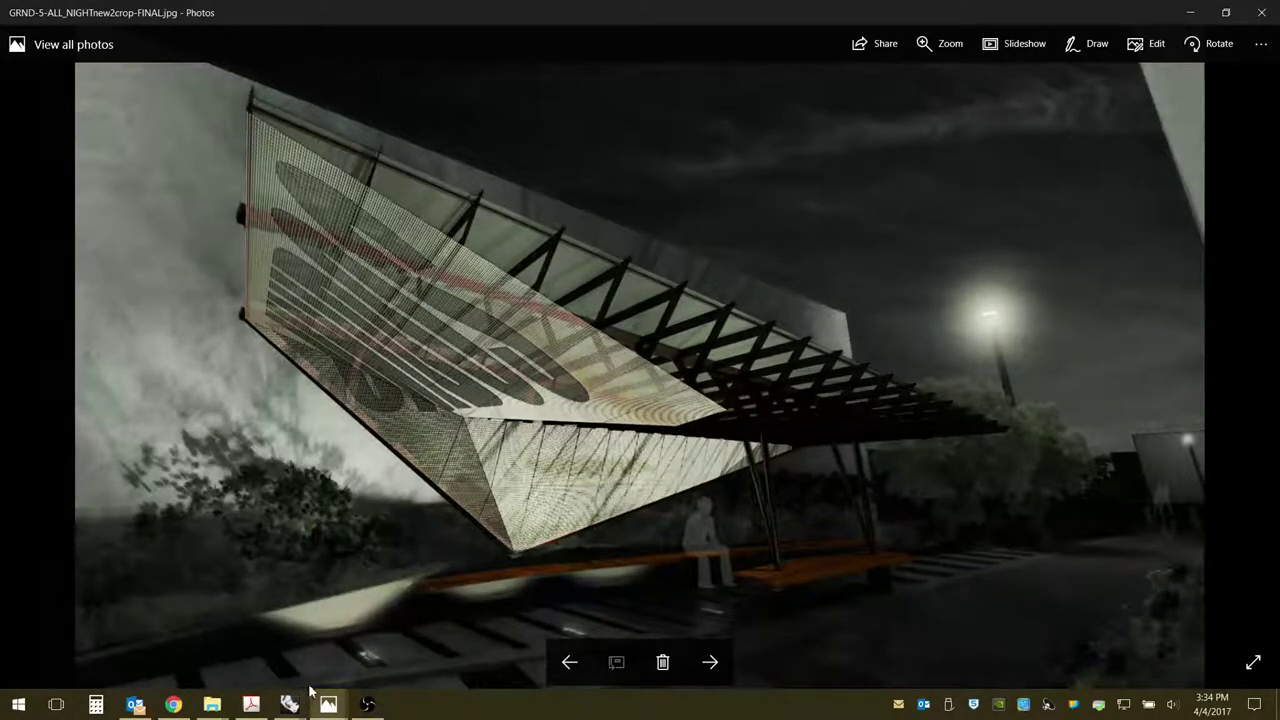
pyautogui.moveTo(330, 700)
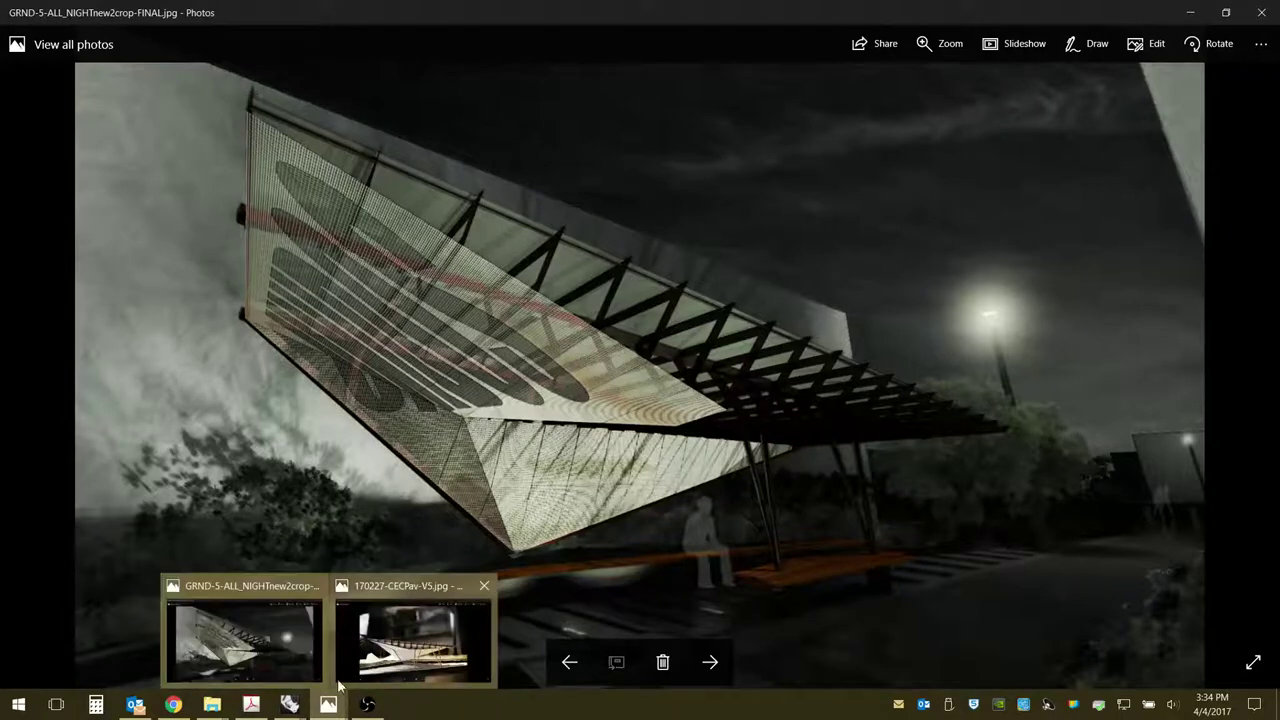
pyautogui.click(372, 655)
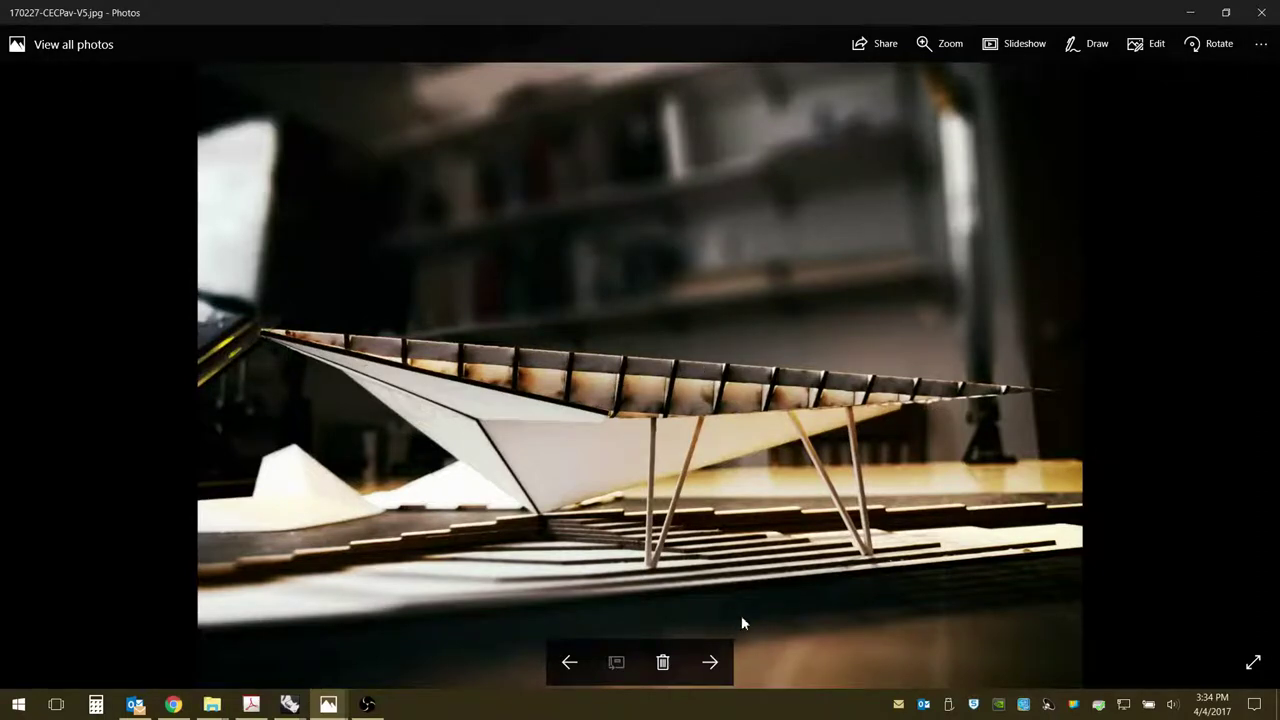
# Advance to the last physical model photo, 170227-CECPav-V6b.jpg, examining the canopy's underside.
pyautogui.click(709, 662)
pyautogui.click(709, 662)
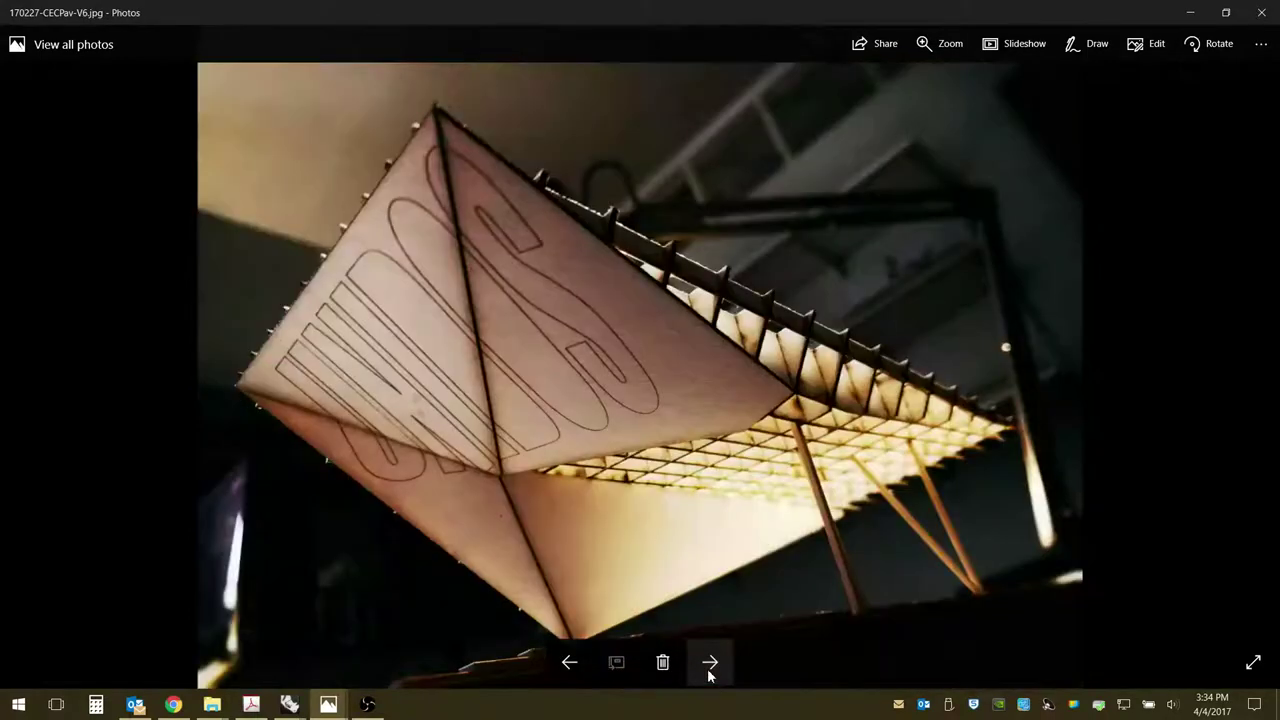
pyautogui.click(709, 662)
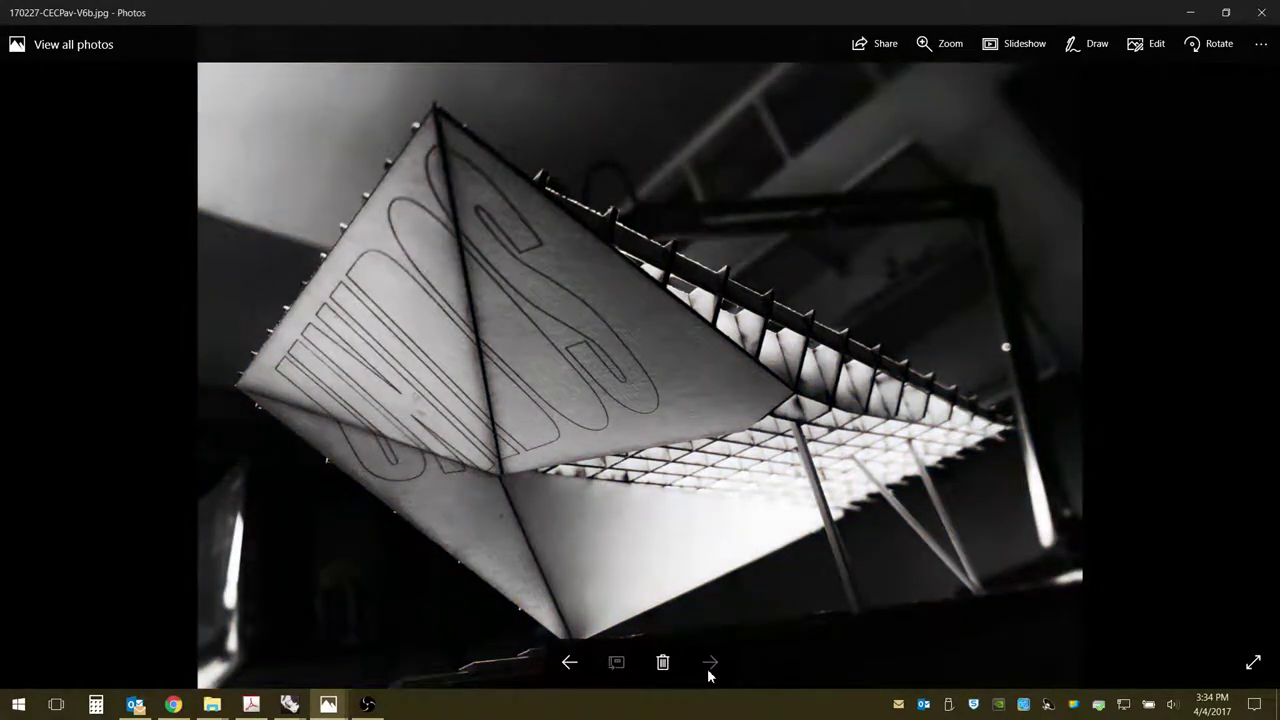
# Switch to the Rhino model 150427-CECStrip.3dm and examine the canopy's steel frame and support columns from several angles.
pyautogui.click(1192, 16)
pyautogui.click(1188, 16)
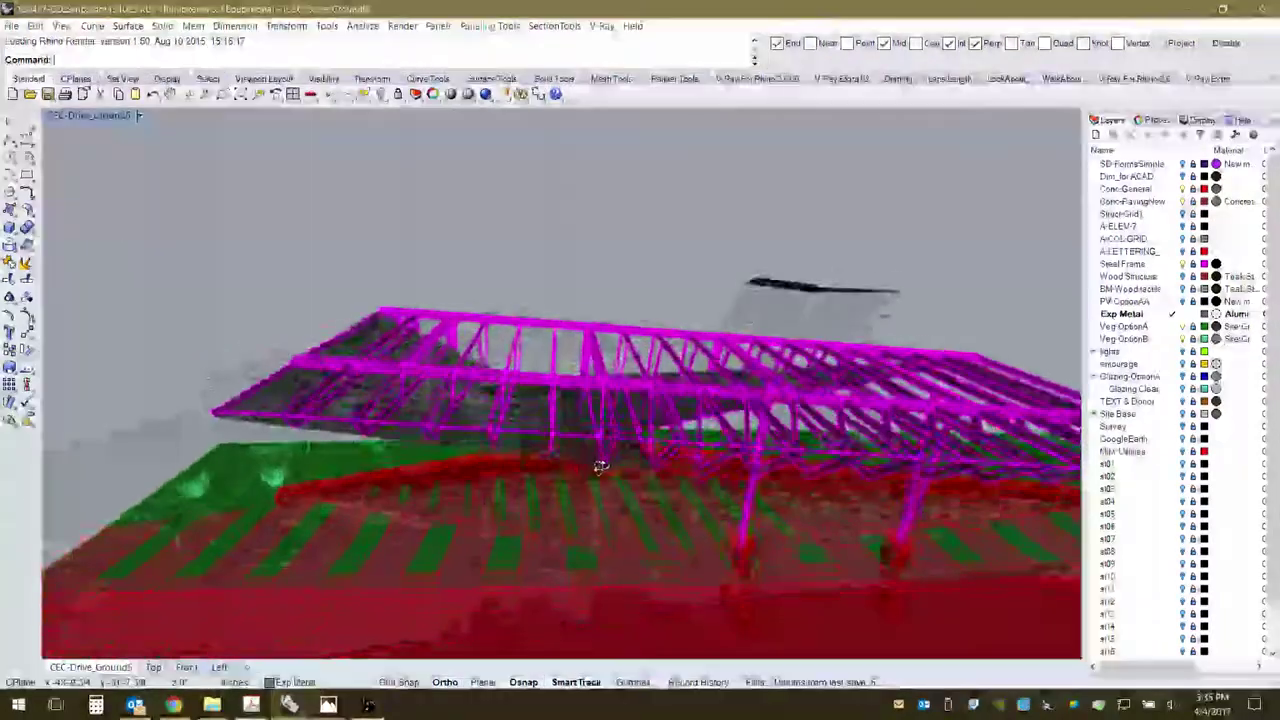
pyautogui.moveTo(600, 467); pyautogui.dragTo(708, 284, button='right')
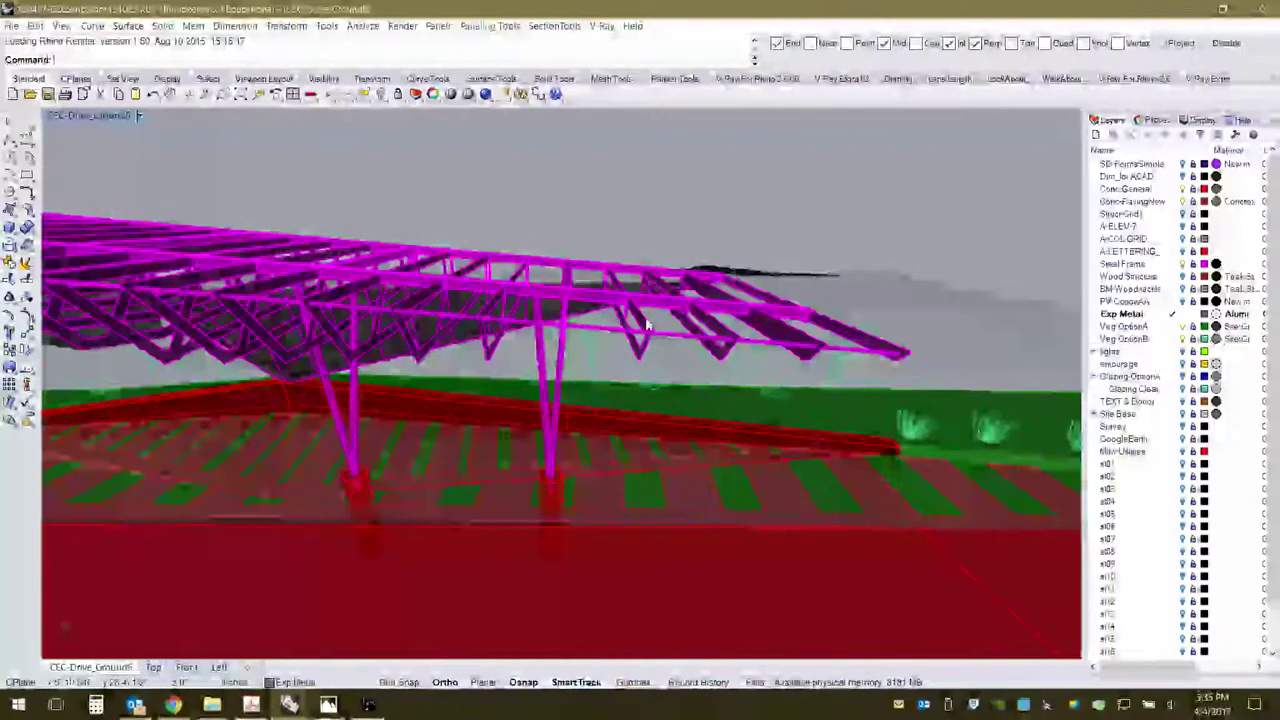
pyautogui.scroll(6, 700, 352)
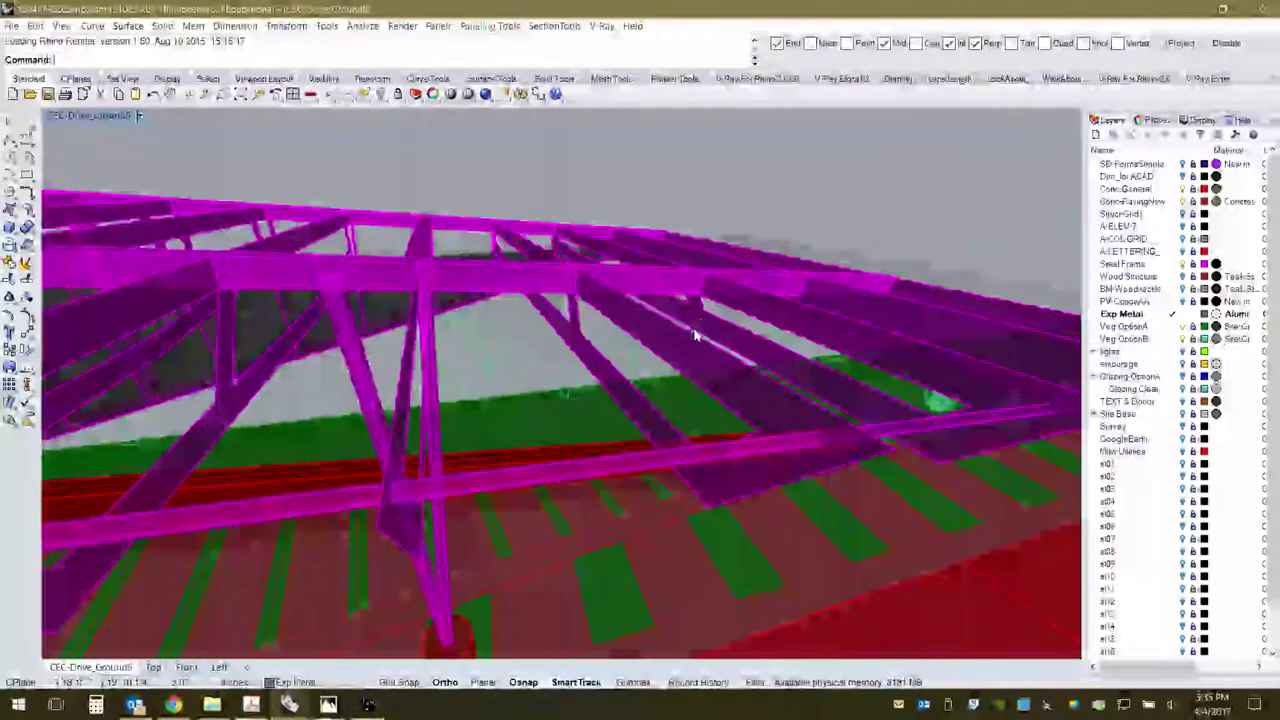
pyautogui.moveTo(648, 366); pyautogui.dragTo(746, 346, button='right')
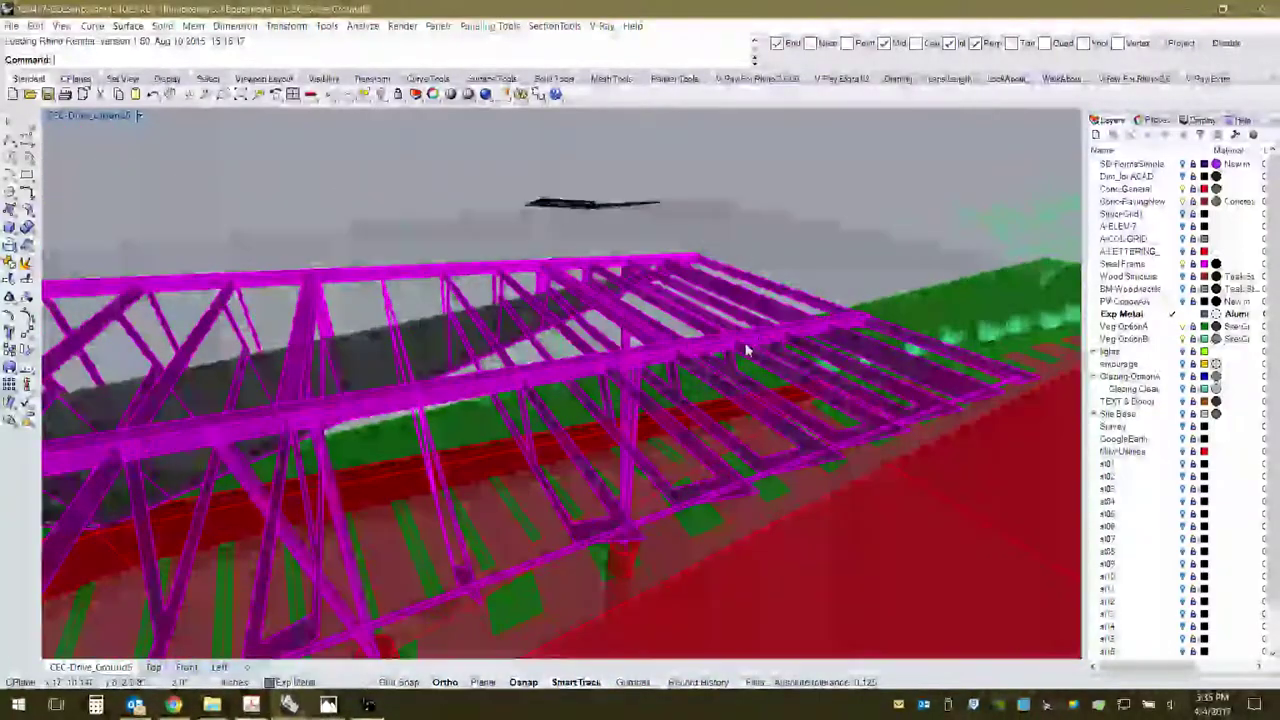
pyautogui.moveTo(495, 385); pyautogui.dragTo(423, 571, button='right')
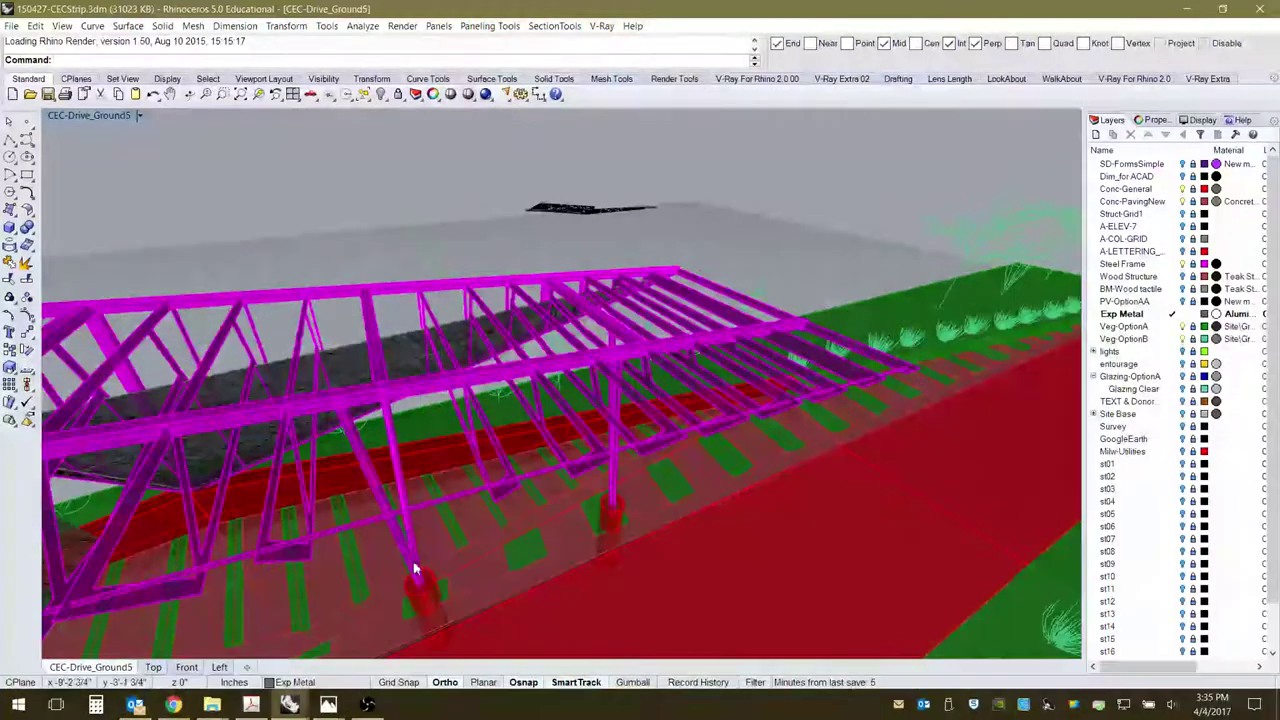
# Return to the physical model photos in Photos and browse back from 170227-CECPav-V6b.jpg to 170227-CECPav-V2.jpg.
pyautogui.moveTo(328, 704)
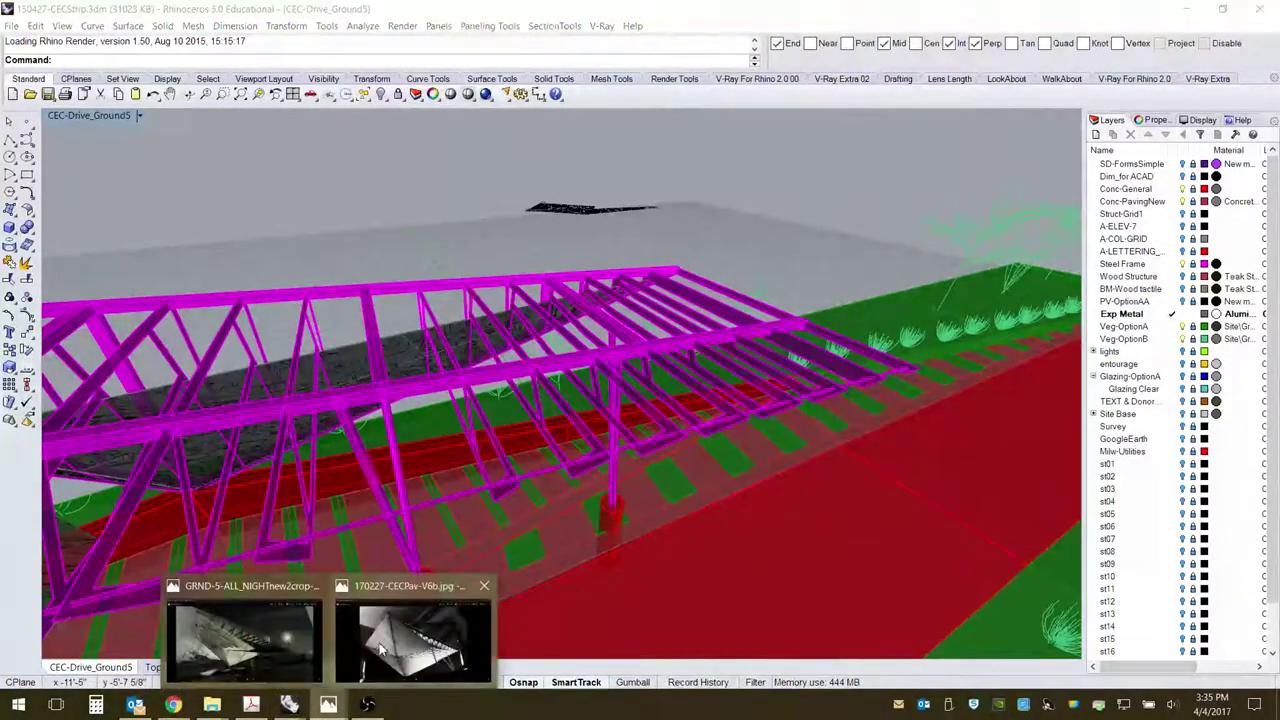
pyautogui.click(380, 650)
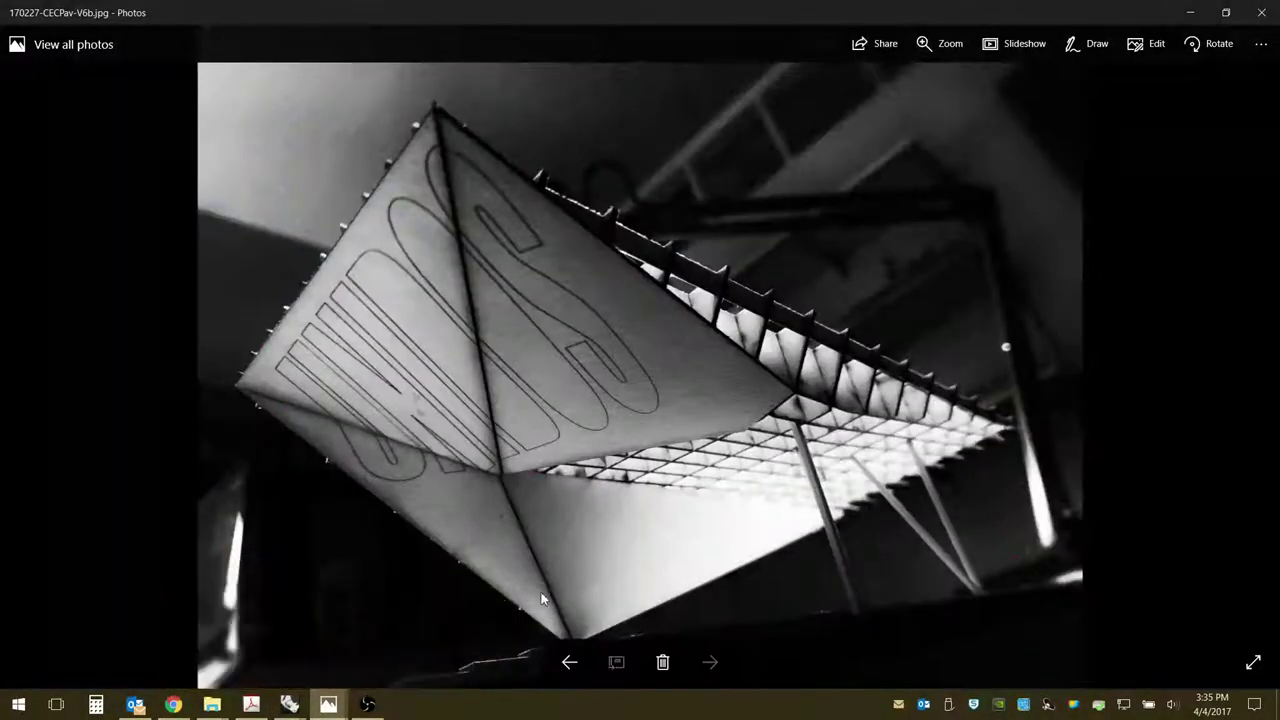
pyautogui.click(569, 662)
pyautogui.click(569, 662)
pyautogui.click(569, 662)
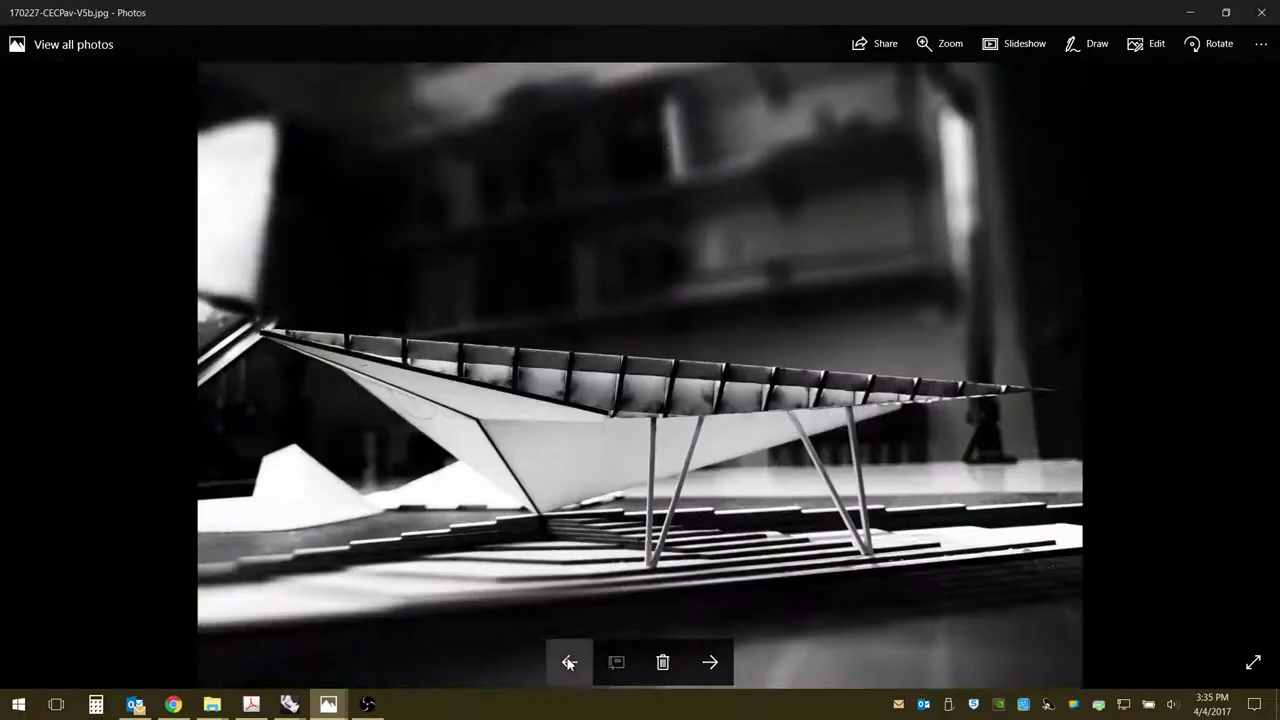
pyautogui.click(569, 662)
pyautogui.click(569, 662)
pyautogui.click(569, 662)
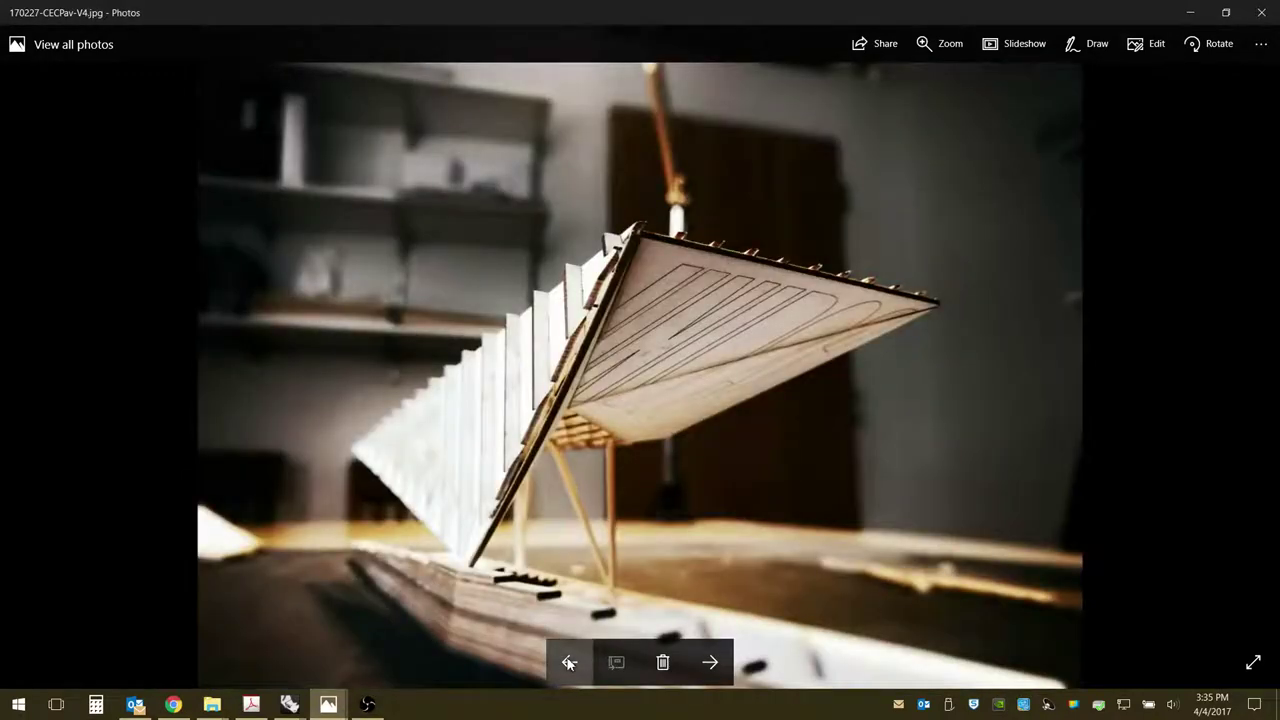
pyautogui.click(569, 662)
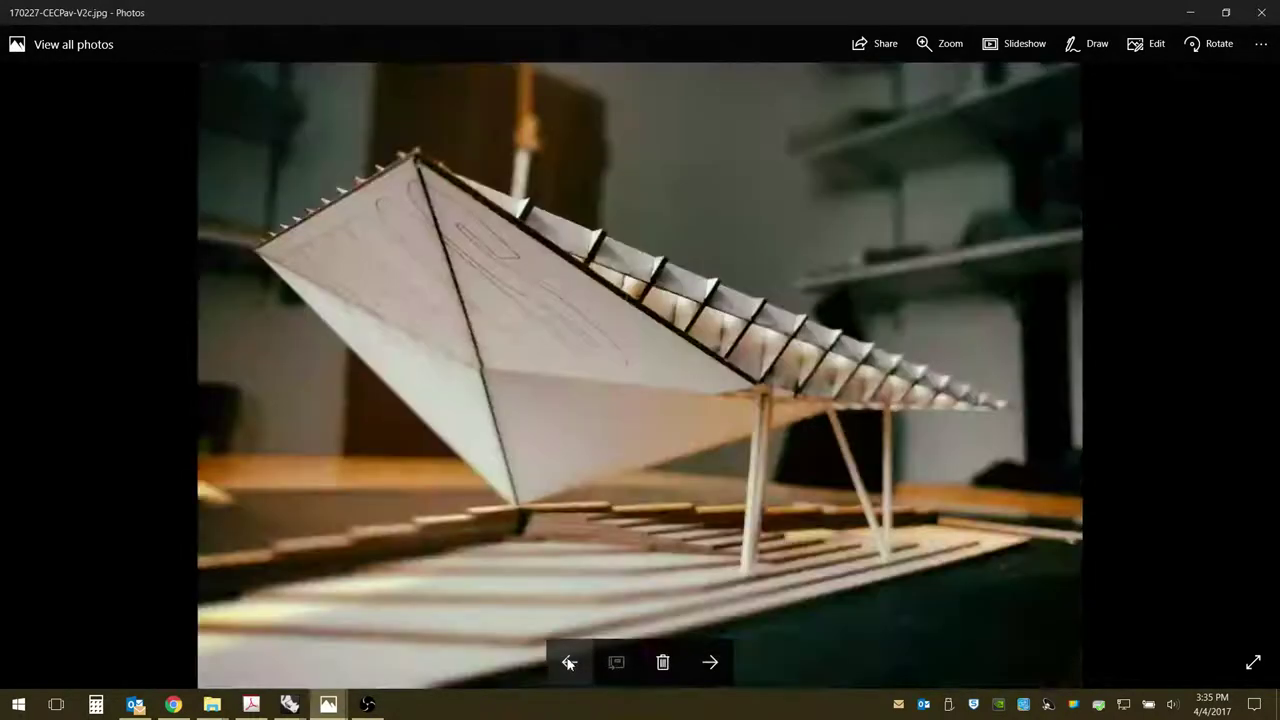
pyautogui.click(569, 662)
pyautogui.click(569, 662)
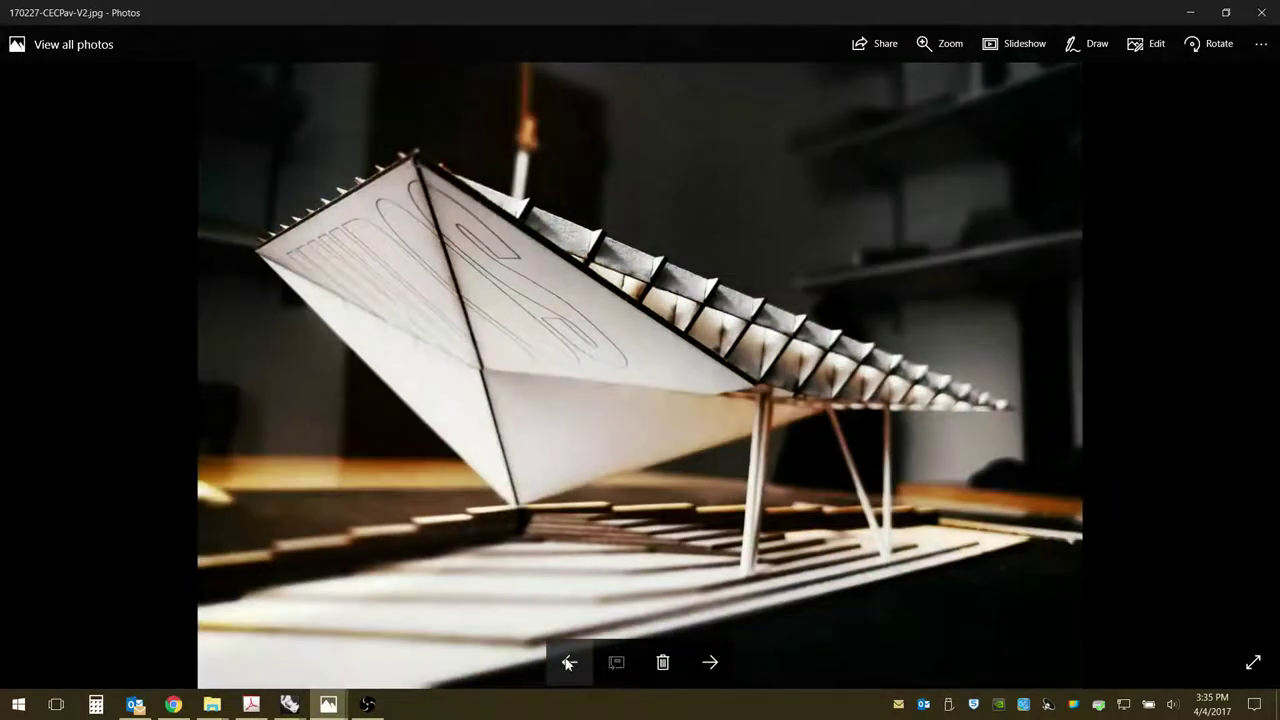
# Go back to the model photo 170227-CECPav-V1c-SQ.jpg and switch to the Rhino model 150427-CECStrip.3dm.
pyautogui.click(569, 662)
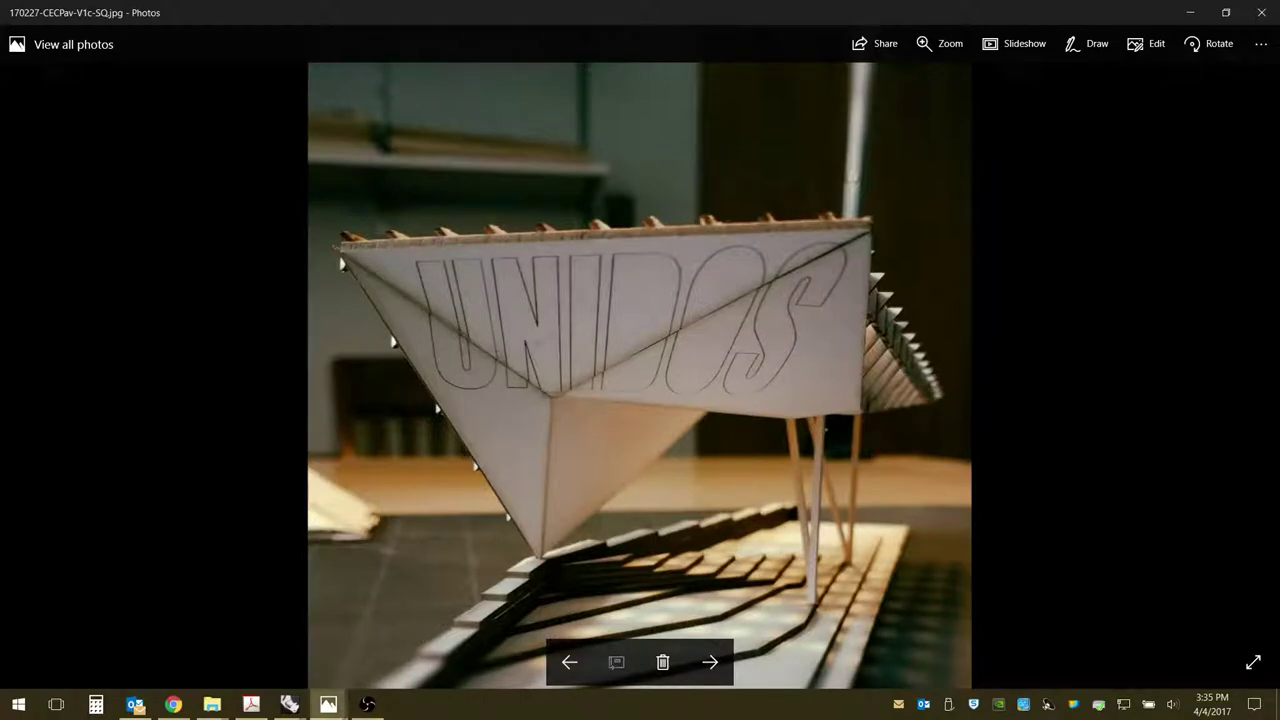
pyautogui.moveTo(292, 710)
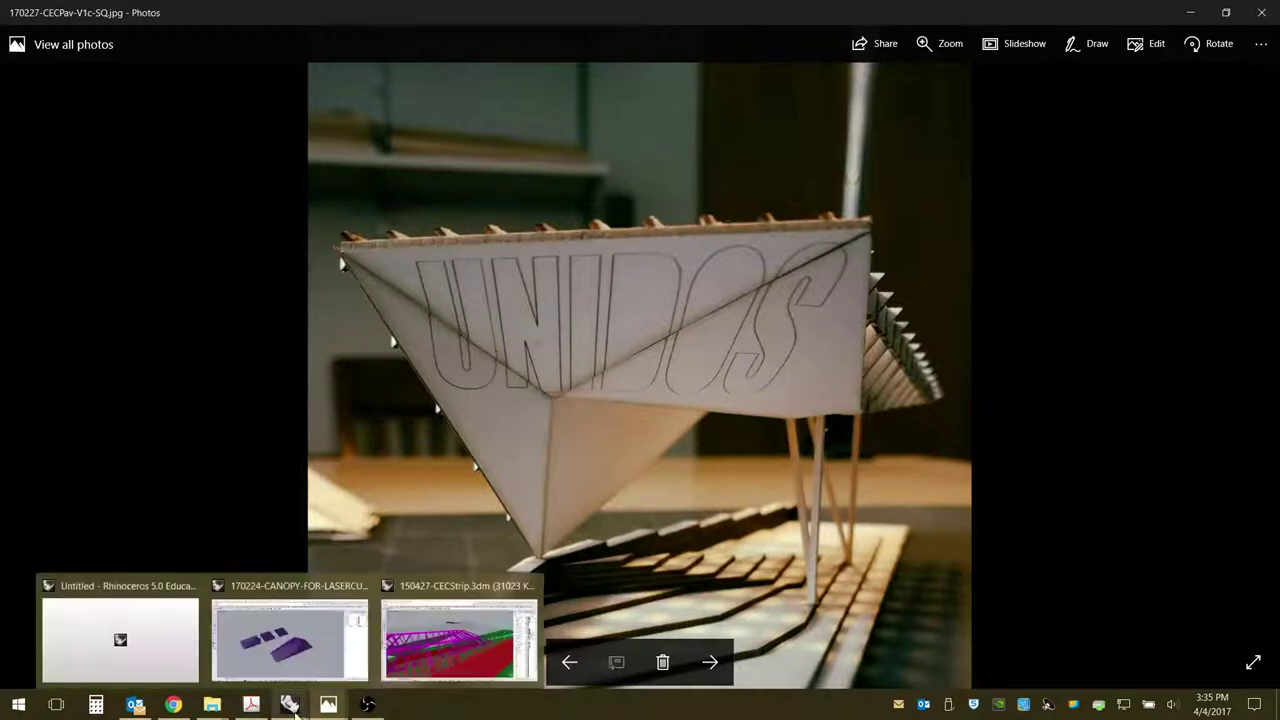
pyautogui.click(405, 654)
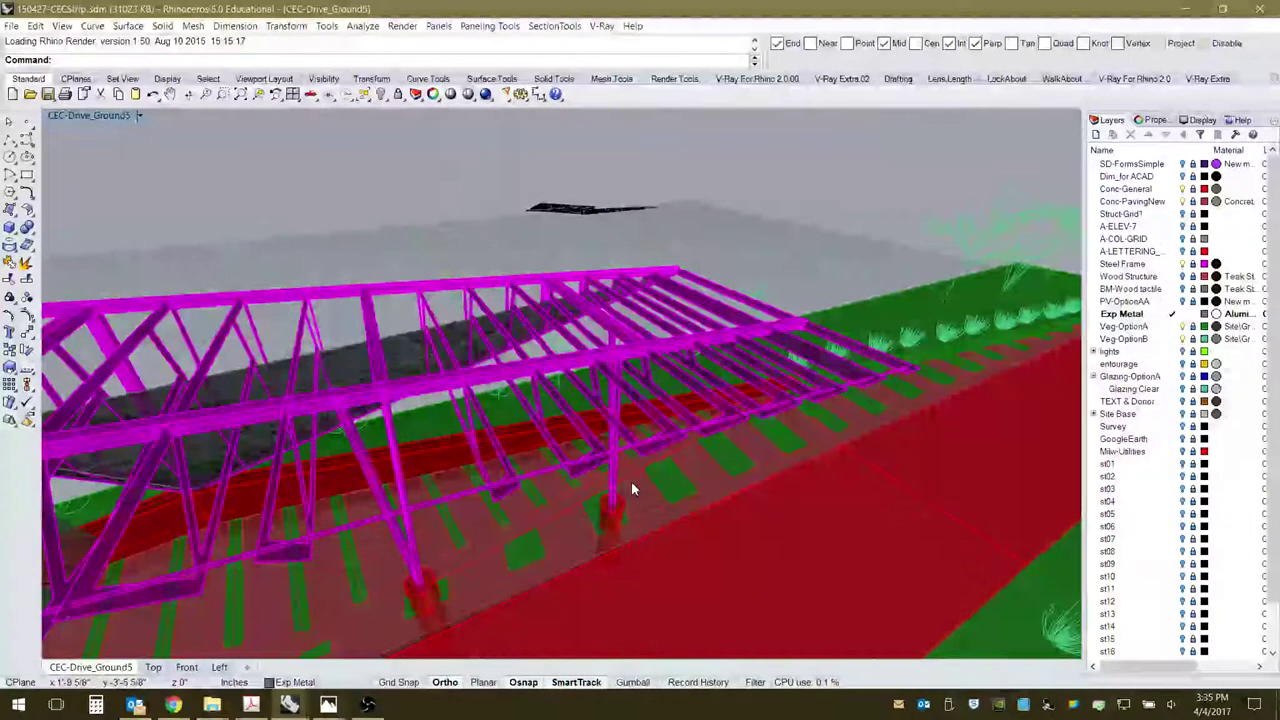
# Examine the canopy's steel frame from above, from its end and from the driveway side, including the ribs and support columns.
pyautogui.moveTo(710, 432)
pyautogui.mouseDown(button='right')
pyautogui.moveTo(636, 436)
pyautogui.moveTo(700, 432)
pyautogui.mouseUp(button='right')
pyautogui.scroll(3, 880, 428)
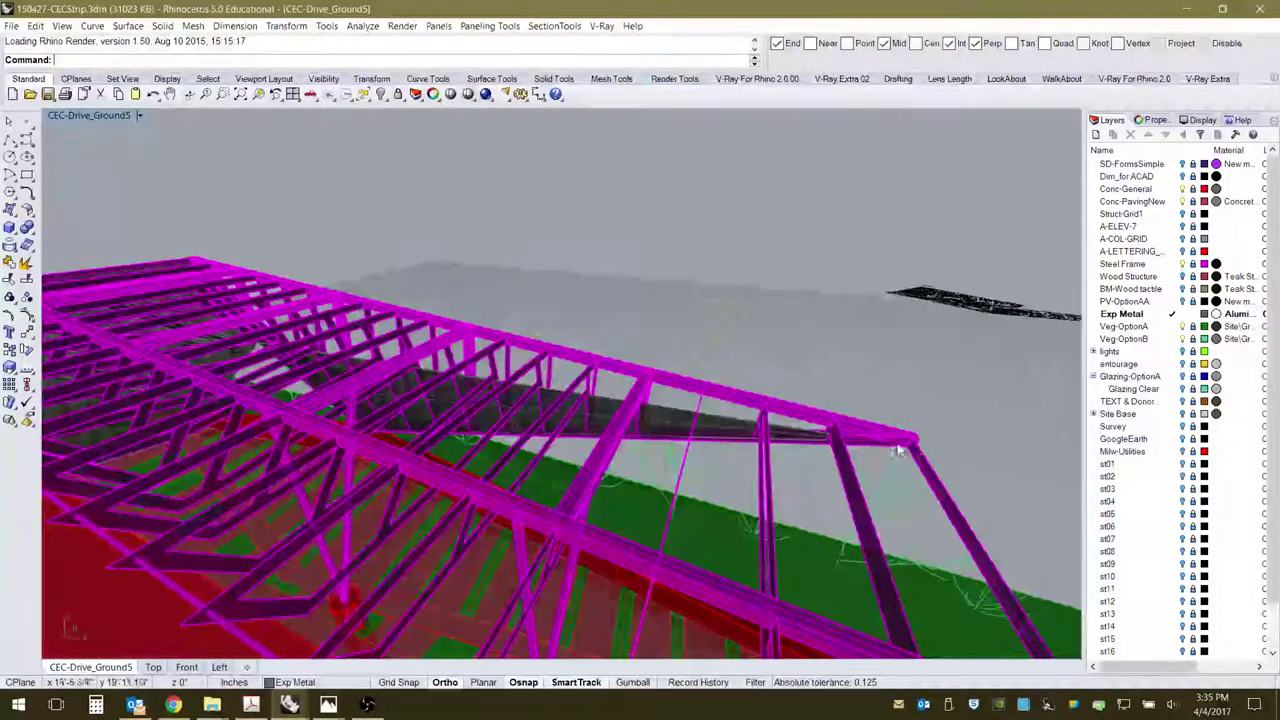
pyautogui.moveTo(876, 458); pyautogui.dragTo(846, 426, button='right')
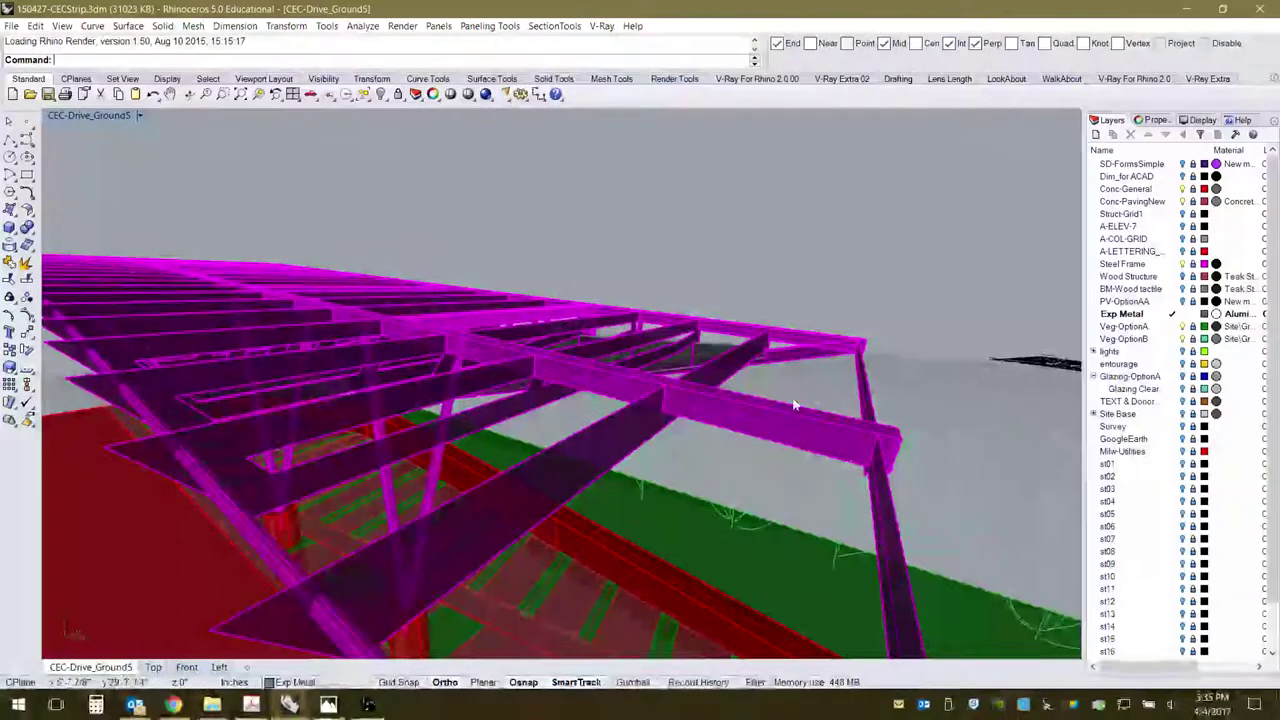
pyautogui.moveTo(845, 383); pyautogui.dragTo(333, 333, button='right')
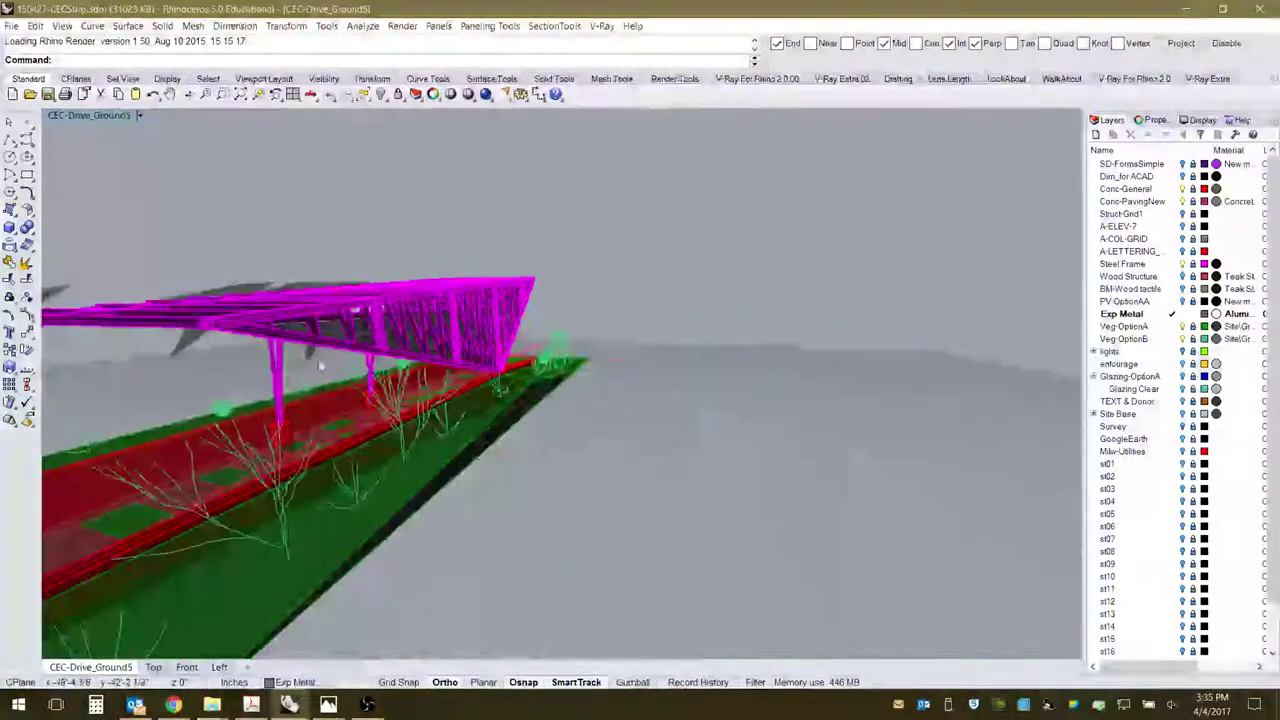
pyautogui.moveTo(527, 323); pyautogui.dragTo(352, 311, button='right')
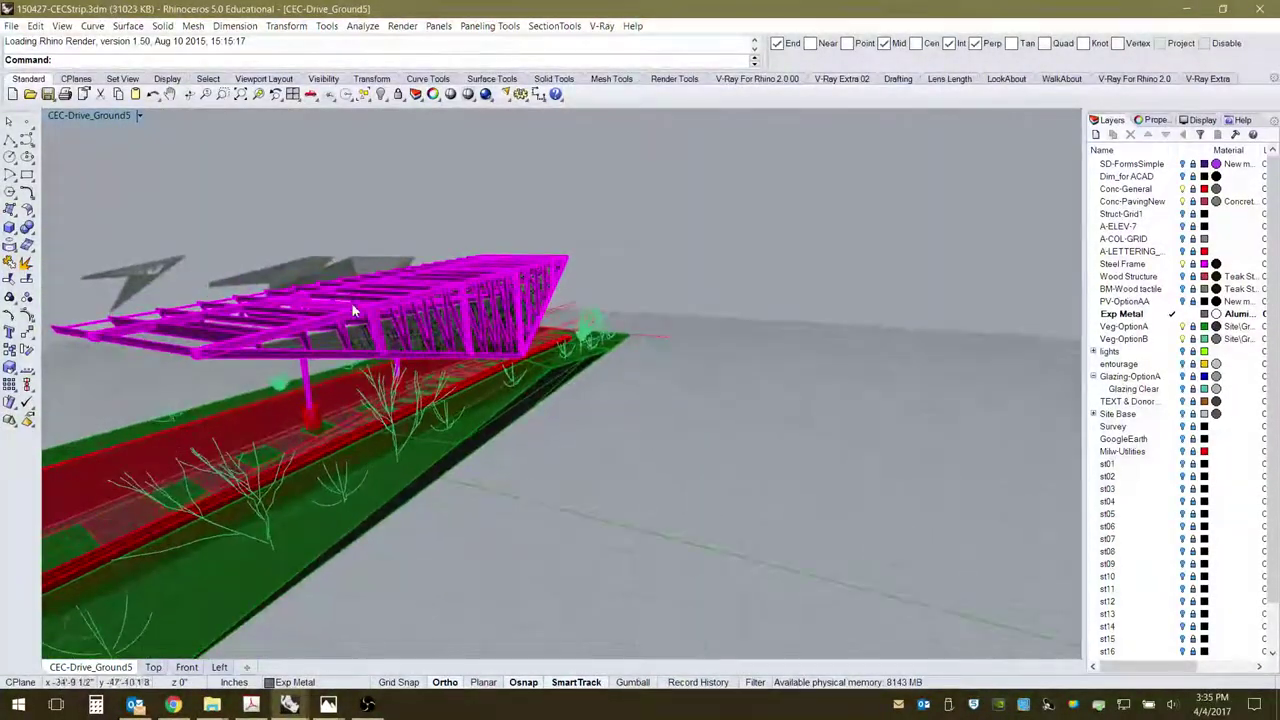
pyautogui.moveTo(487, 360); pyautogui.dragTo(409, 337, button='right')
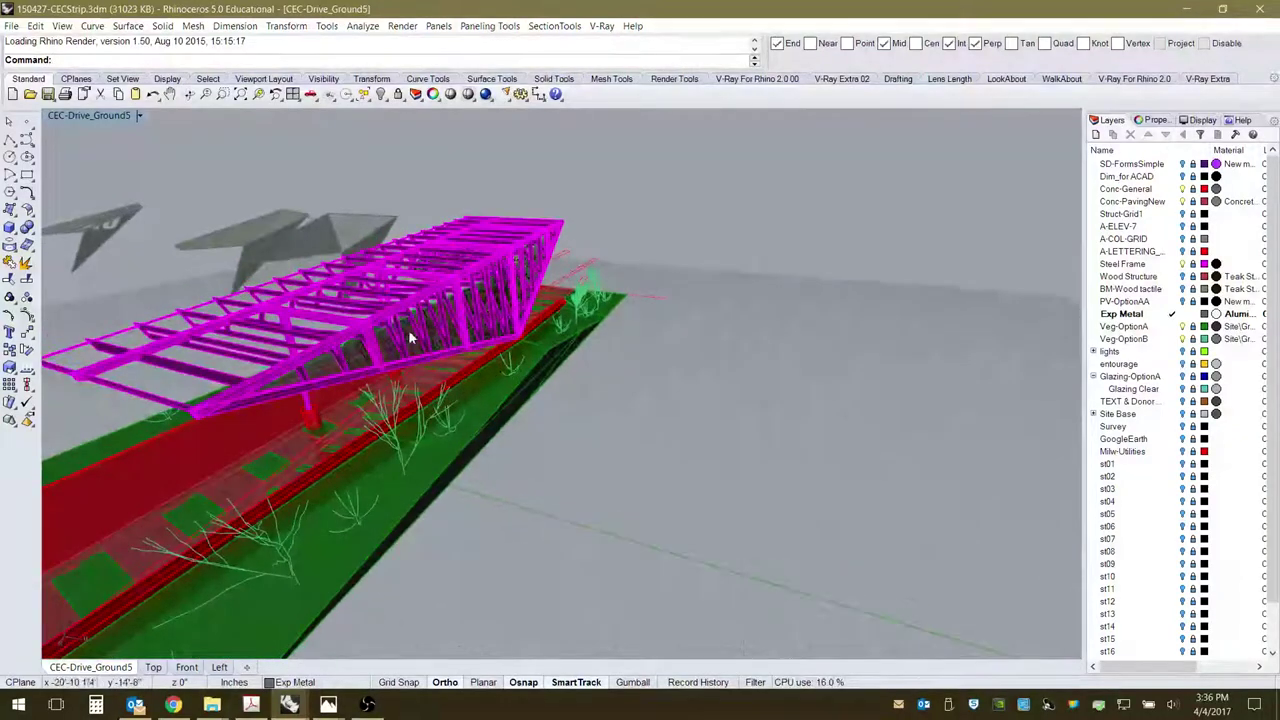
pyautogui.scroll(3, 409, 345)
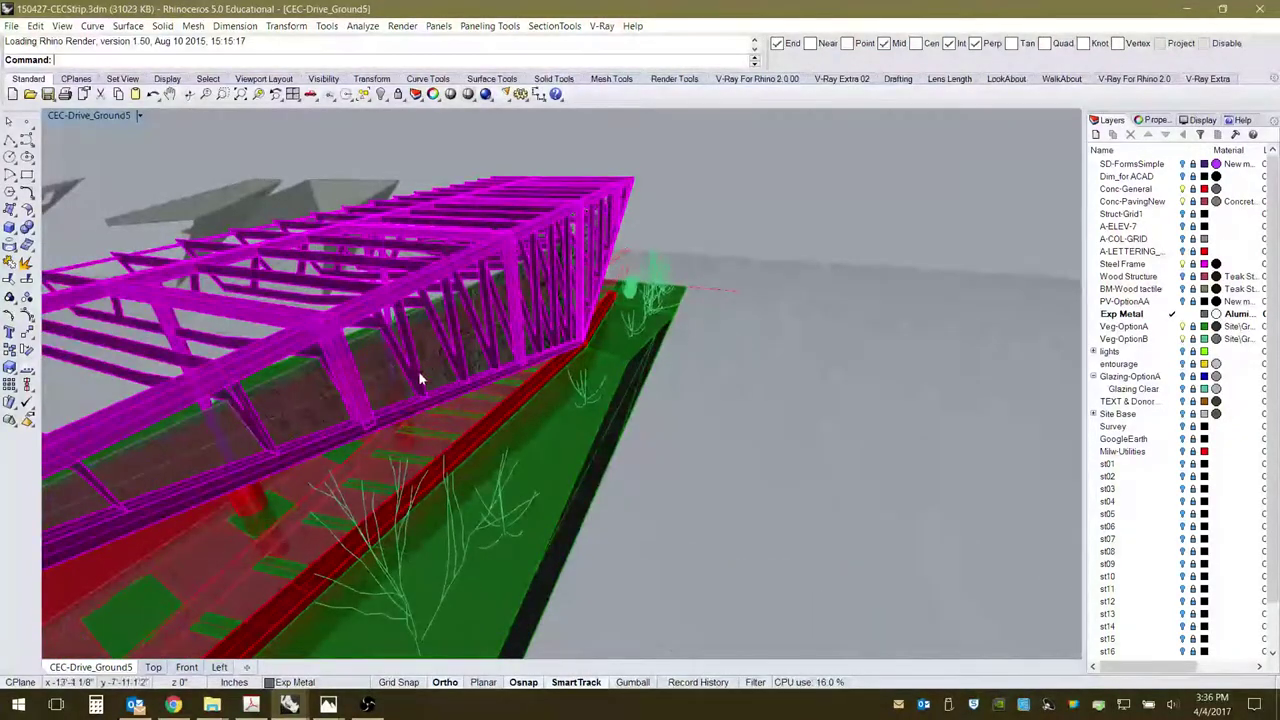
pyautogui.moveTo(480, 408); pyautogui.dragTo(501, 430, button='right')
pyautogui.scroll(5, 501, 430)
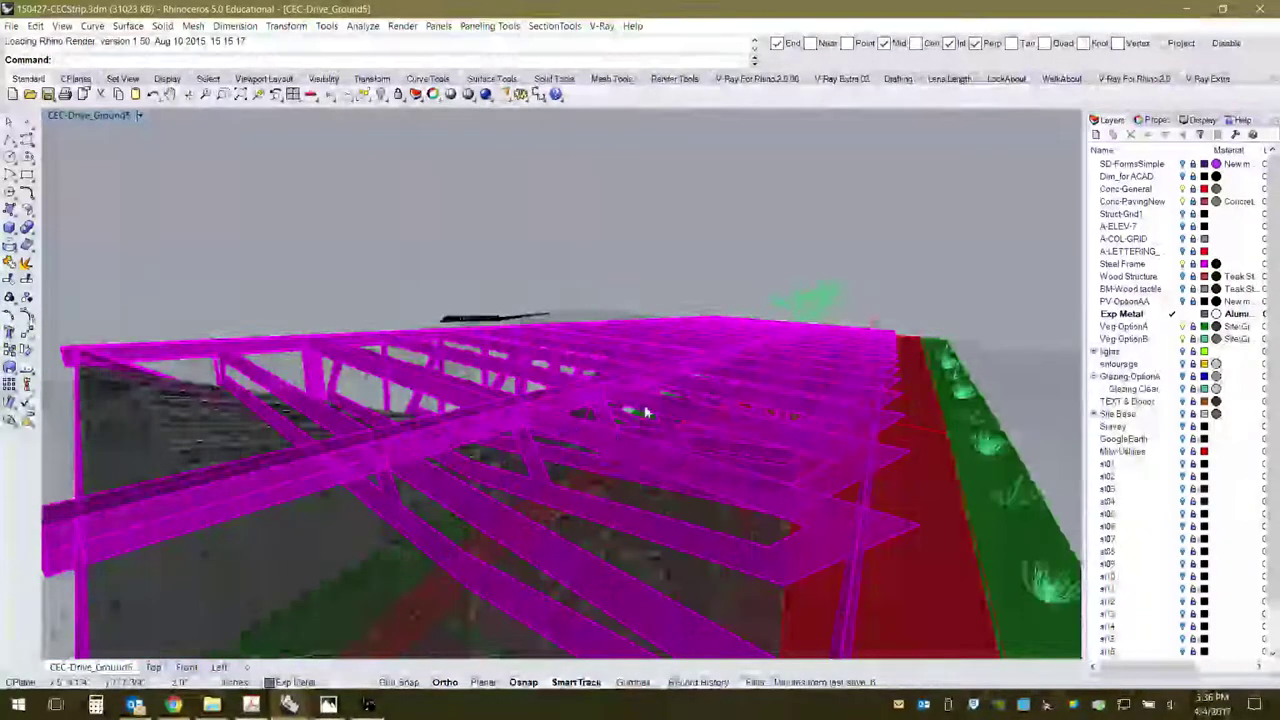
pyautogui.scroll(-5, 570, 425)
pyautogui.moveTo(635, 405); pyautogui.dragTo(720, 354, button='right')
pyautogui.scroll(3, 720, 354)
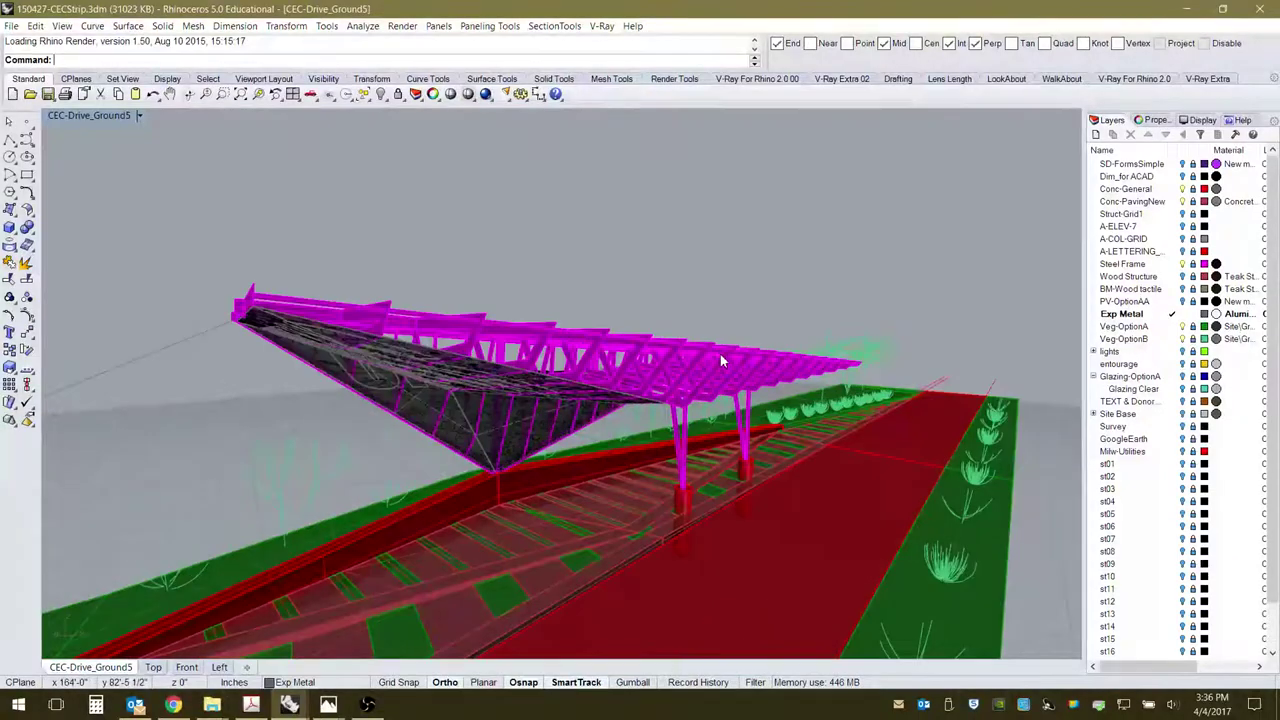
pyautogui.moveTo(620, 368)
pyautogui.mouseDown(button='right')
pyautogui.moveTo(573, 370)
pyautogui.moveTo(630, 370)
pyautogui.mouseUp(button='right')
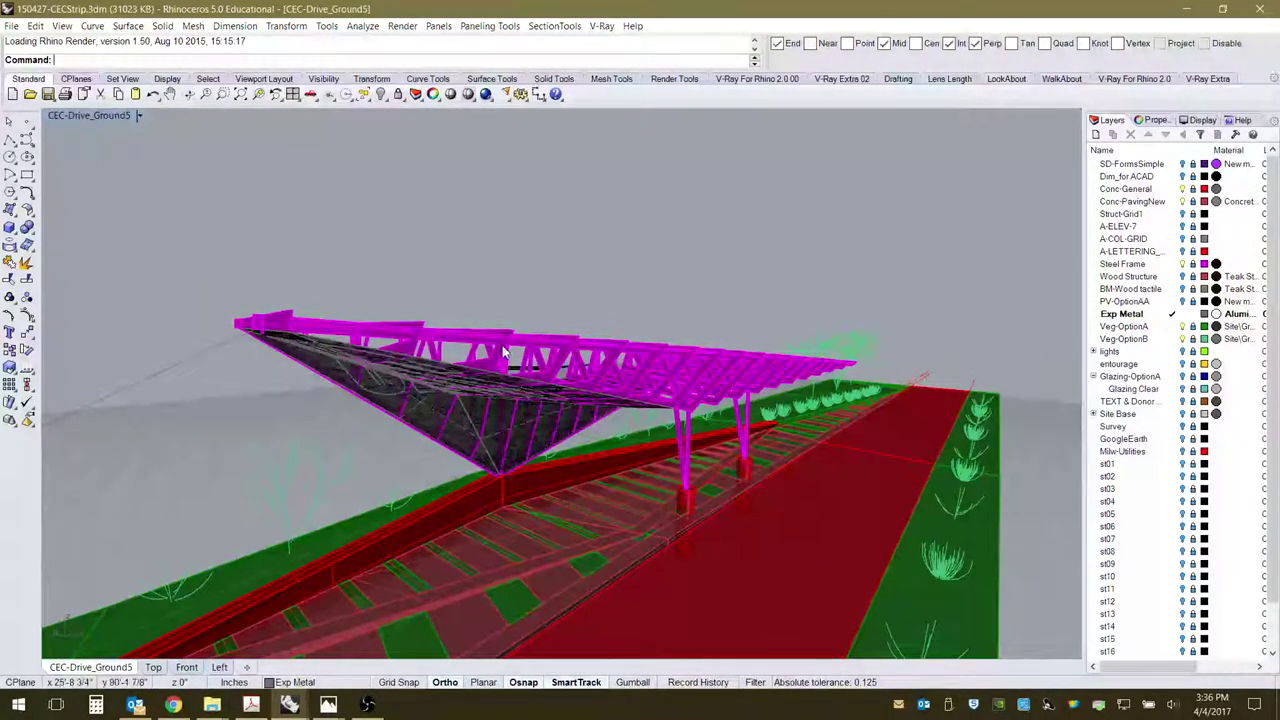
# Turn on and unlock the SD-FormsSimple layer to show the purple simplified canopy forms beside the site model.
pyautogui.scroll(-5, 650, 400)
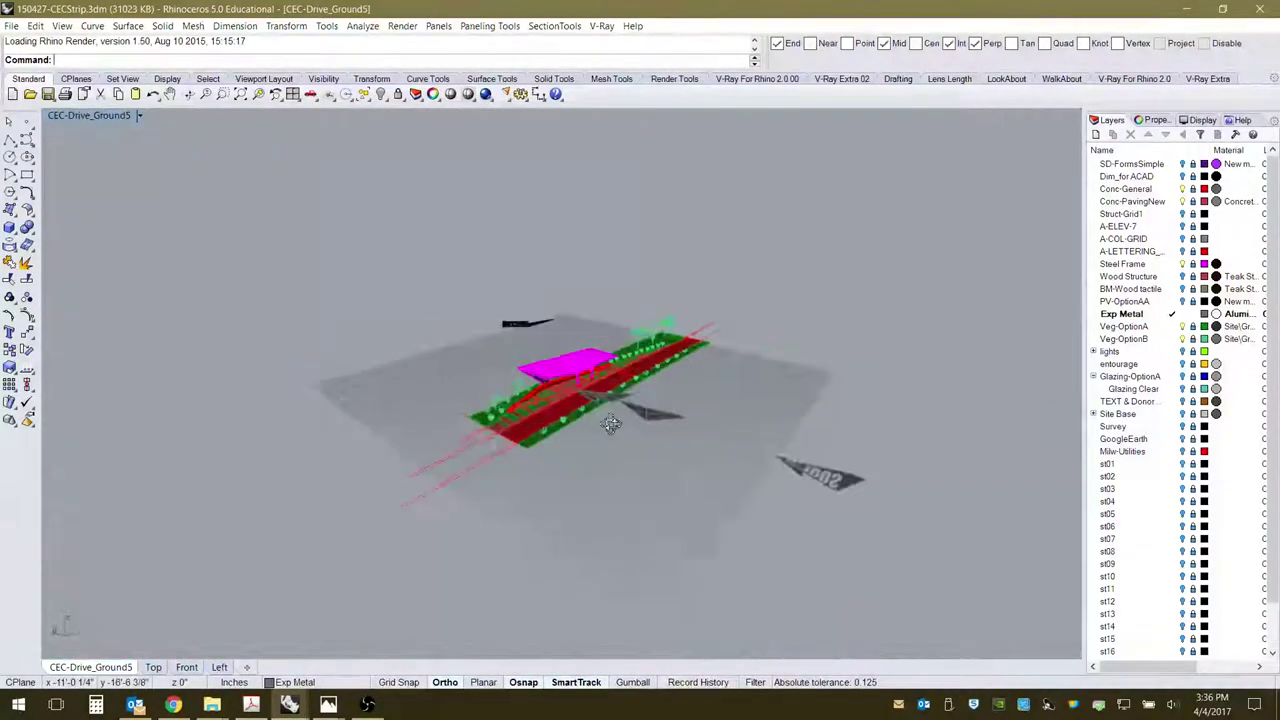
pyautogui.moveTo(643, 403); pyautogui.dragTo(434, 400, button='right')
pyautogui.scroll(3, 605, 428)
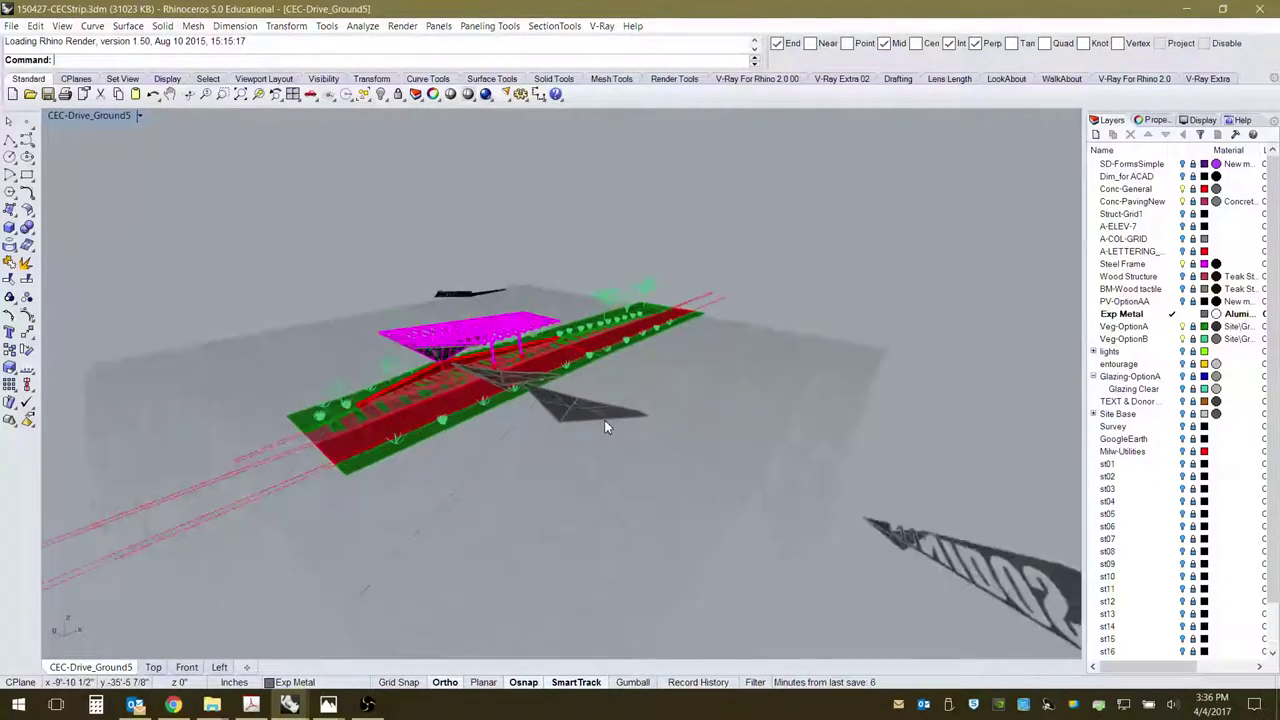
pyautogui.click(1131, 164)
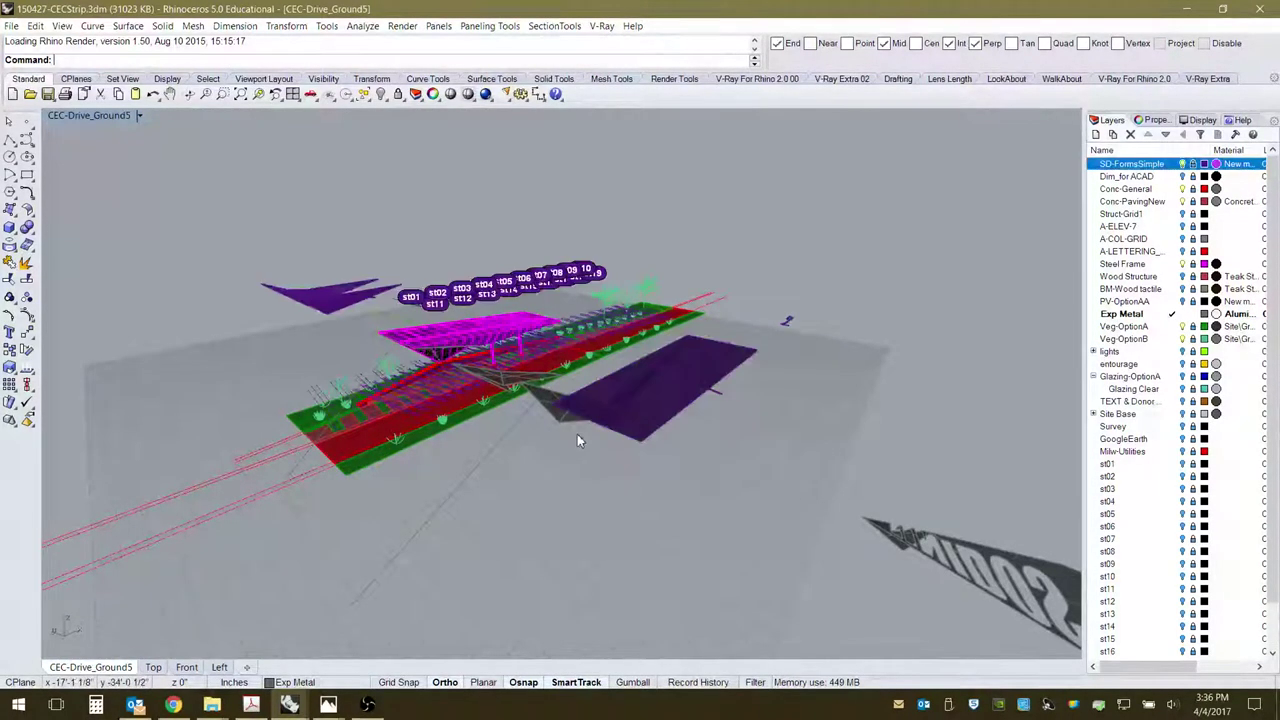
pyautogui.moveTo(573, 446); pyautogui.dragTo(660, 344, button='right')
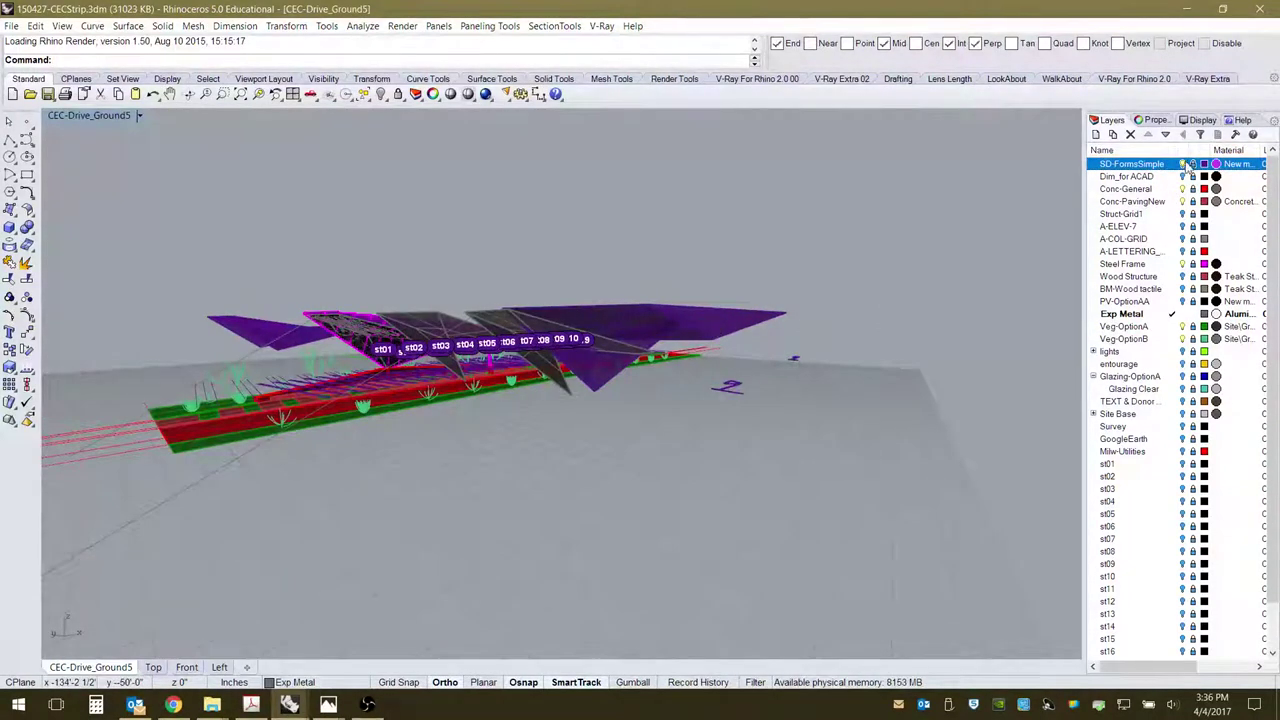
# Move the purple solid canopy form straight down in plan, clear of the grey panels, and return to the CEC-Drive_Ground5 view.
pyautogui.click(690, 321)
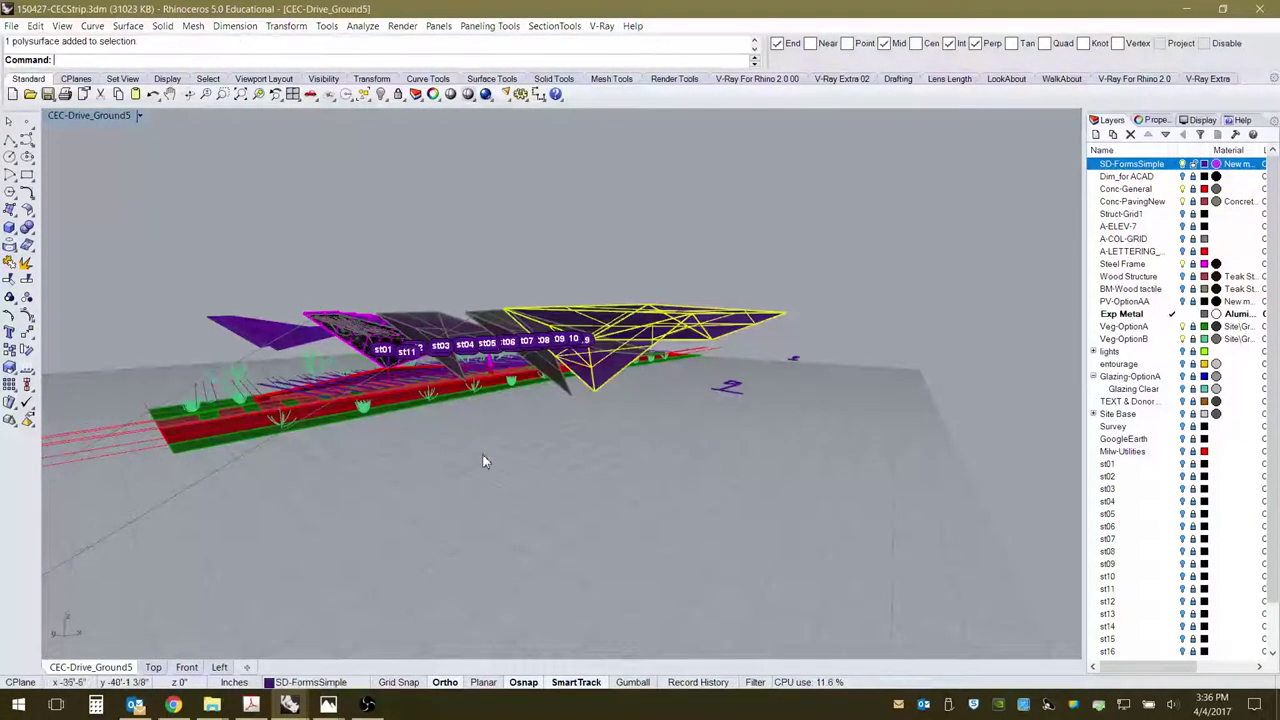
pyautogui.click(157, 667)
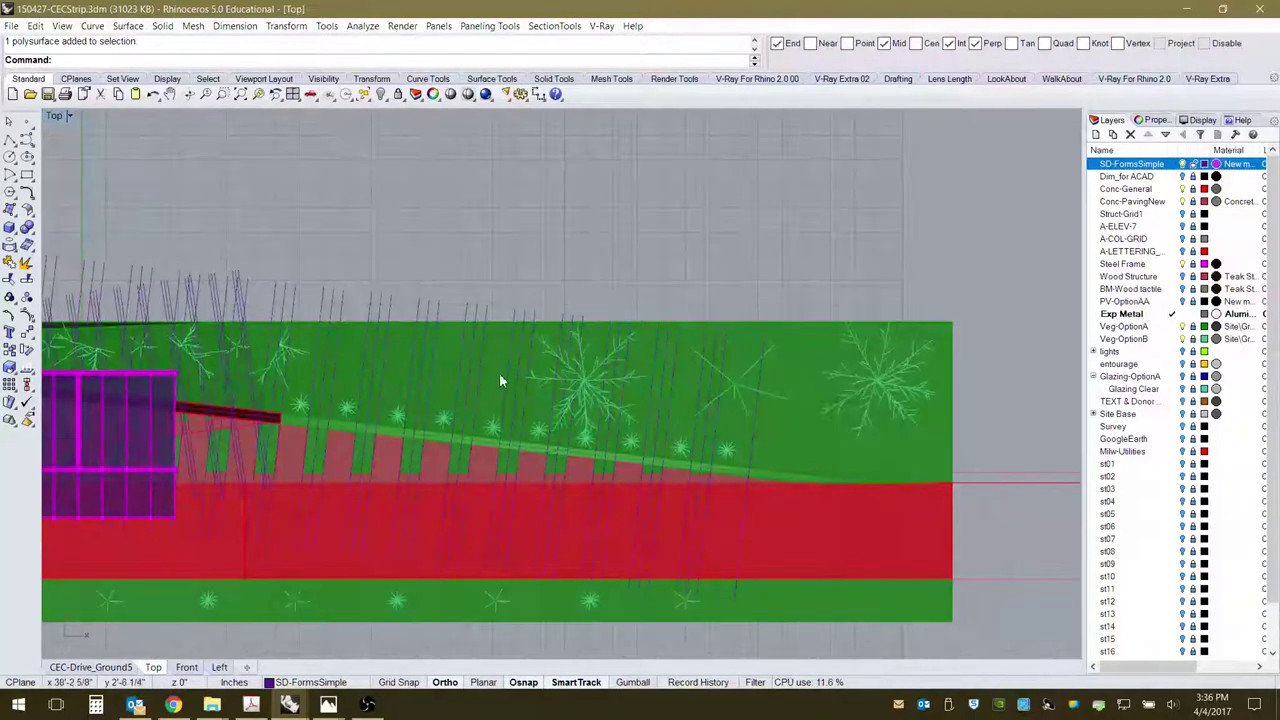
pyautogui.scroll(-6, 501, 381)
pyautogui.scroll(3, 369, 520)
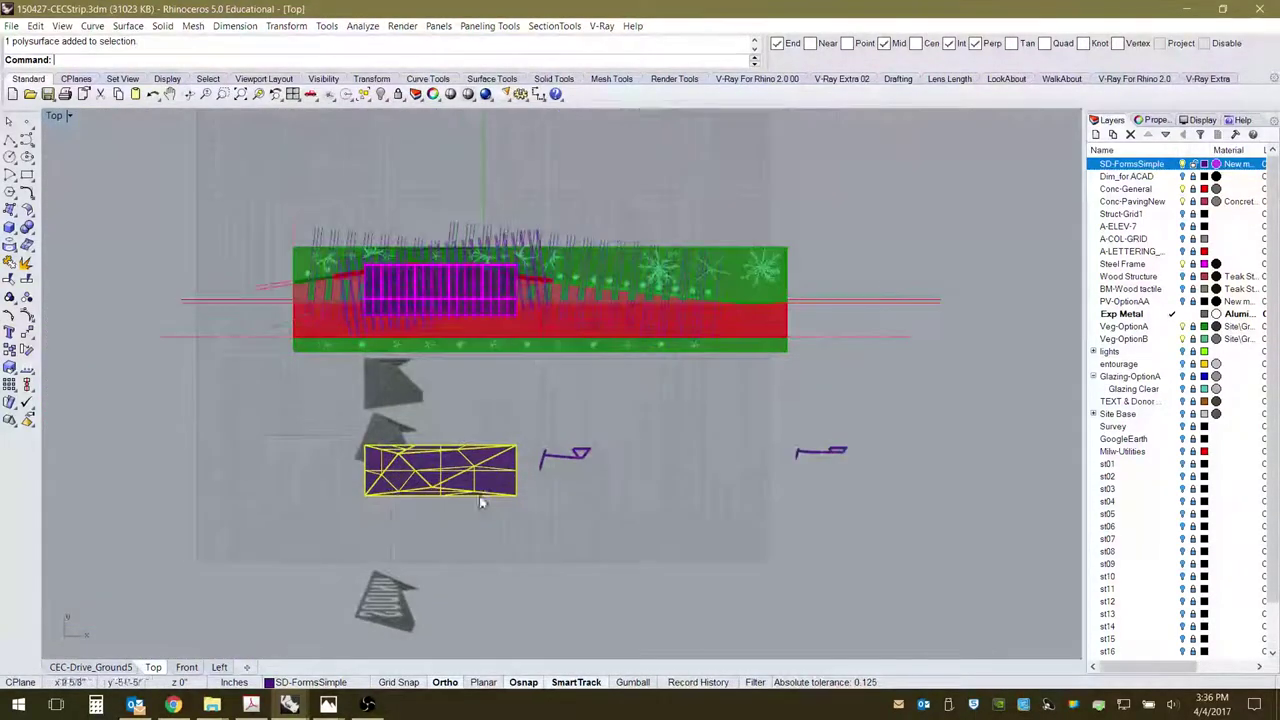
pyautogui.moveTo(480, 502); pyautogui.dragTo(495, 542)
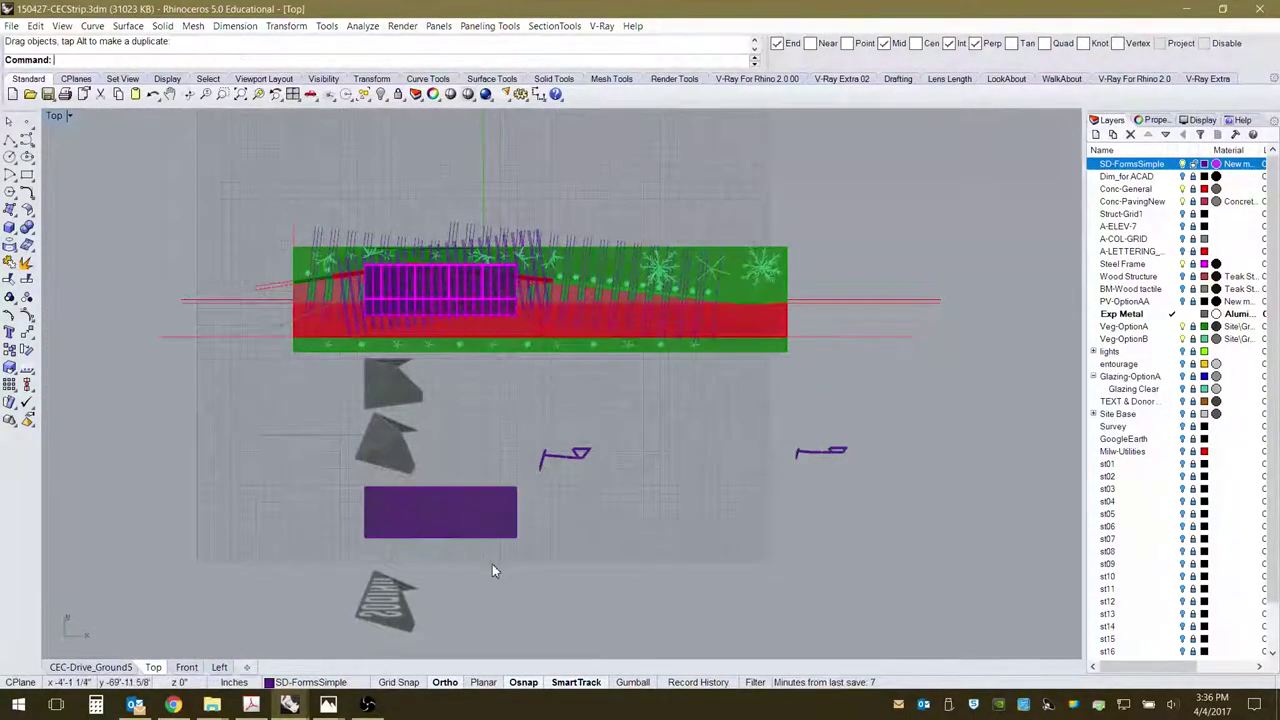
pyautogui.click(397, 509)
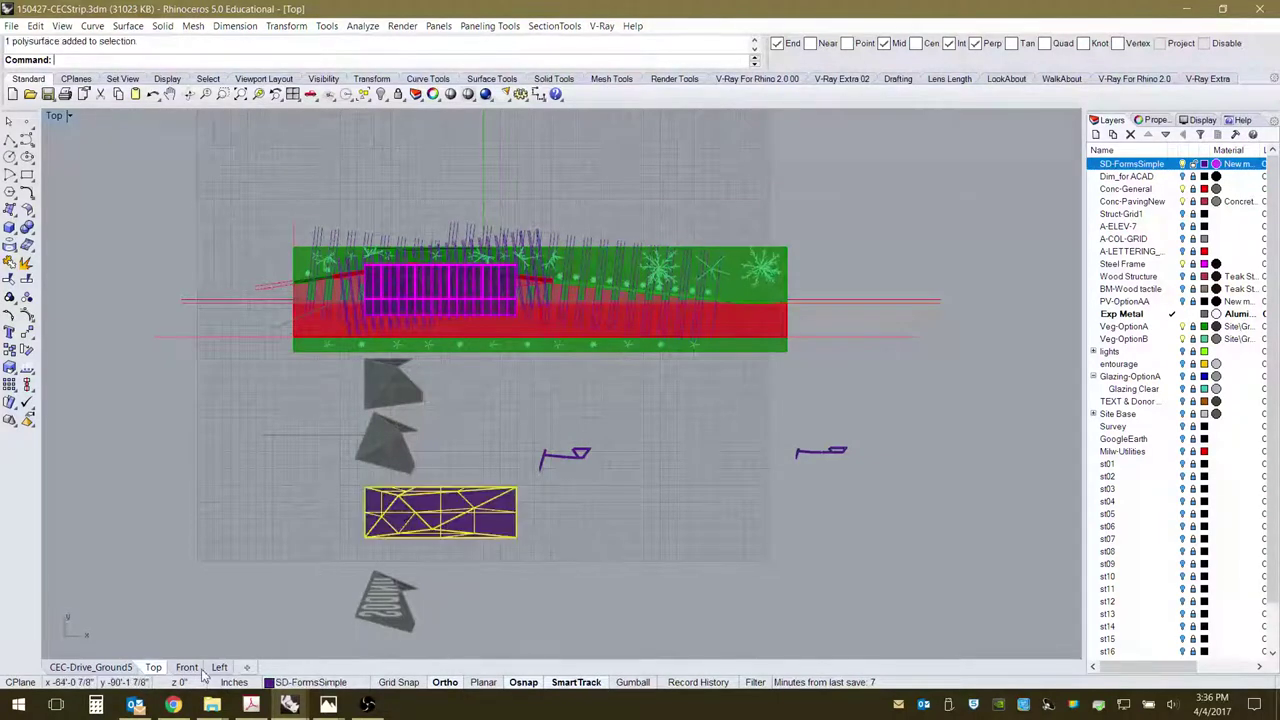
pyautogui.click(126, 667)
pyautogui.click(851, 224)
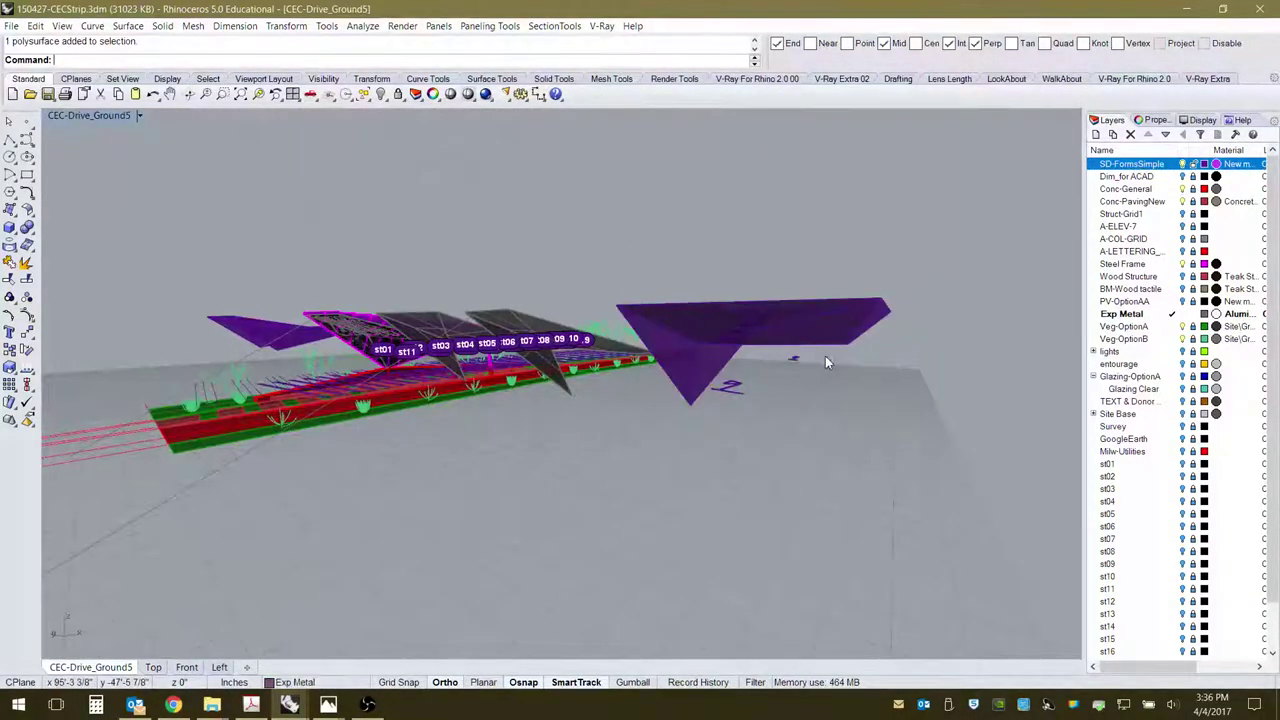
# Zoom to the moved solid canopy form and examine its folded faces and pointed corner from several angles.
pyautogui.scroll(5, 826, 314)
pyautogui.scroll(-5, 819, 368)
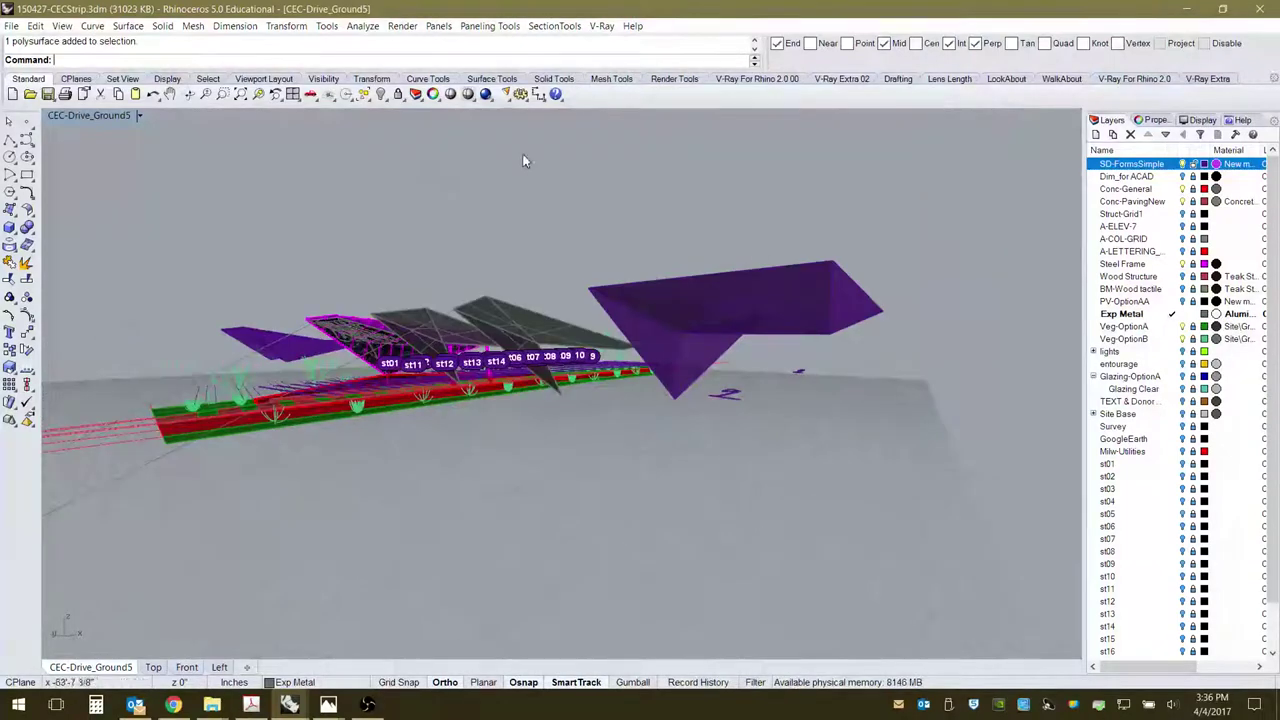
pyautogui.click(823, 286)
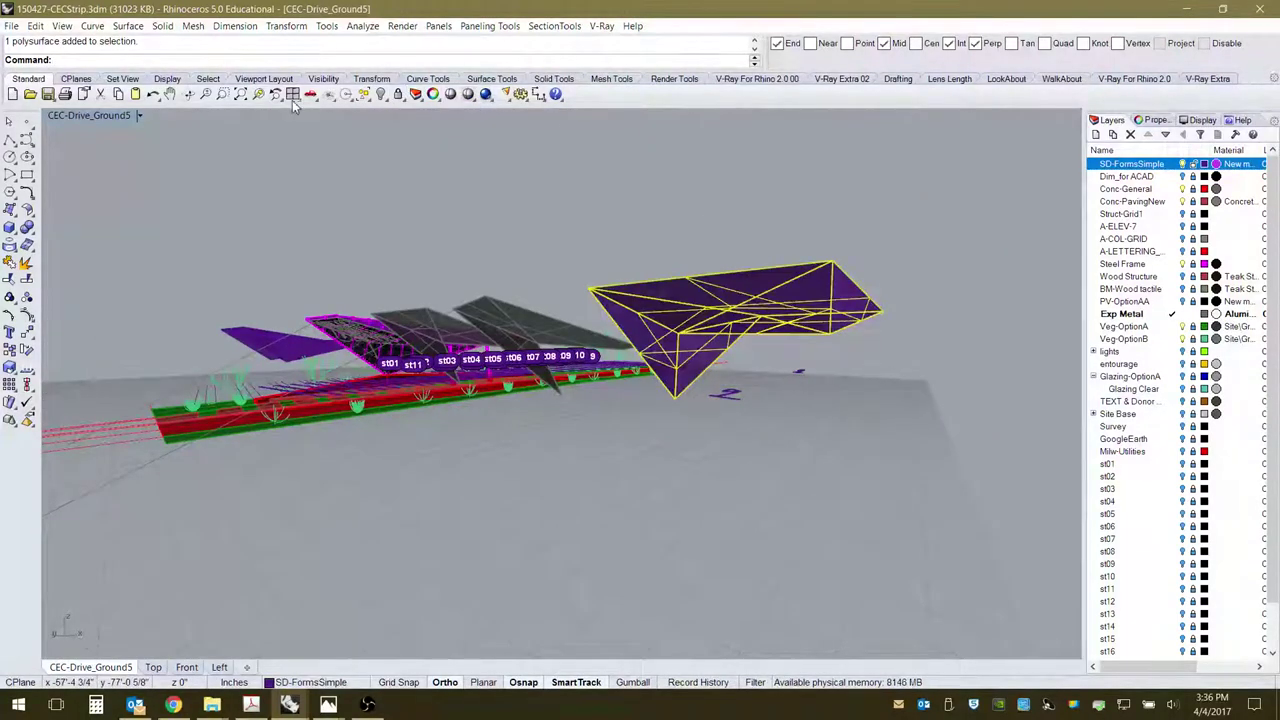
pyautogui.click(258, 94)
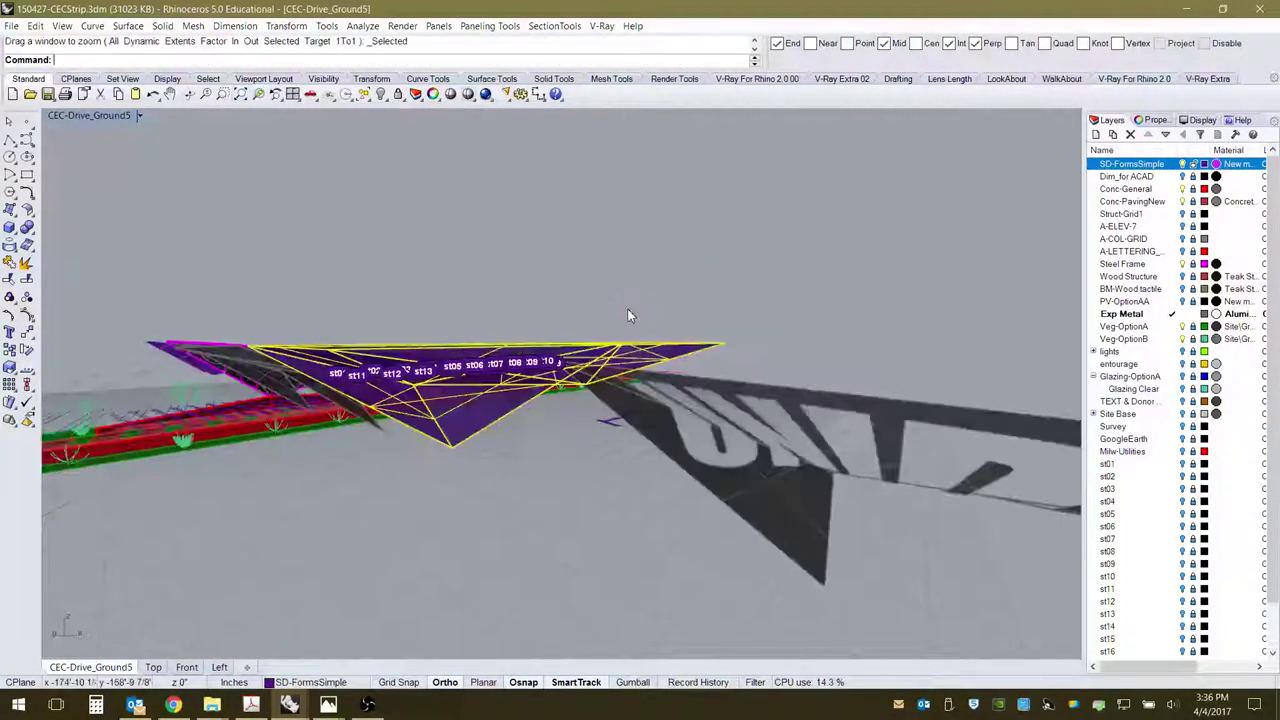
pyautogui.click(581, 247)
pyautogui.moveTo(603, 354); pyautogui.dragTo(676, 370, button='right')
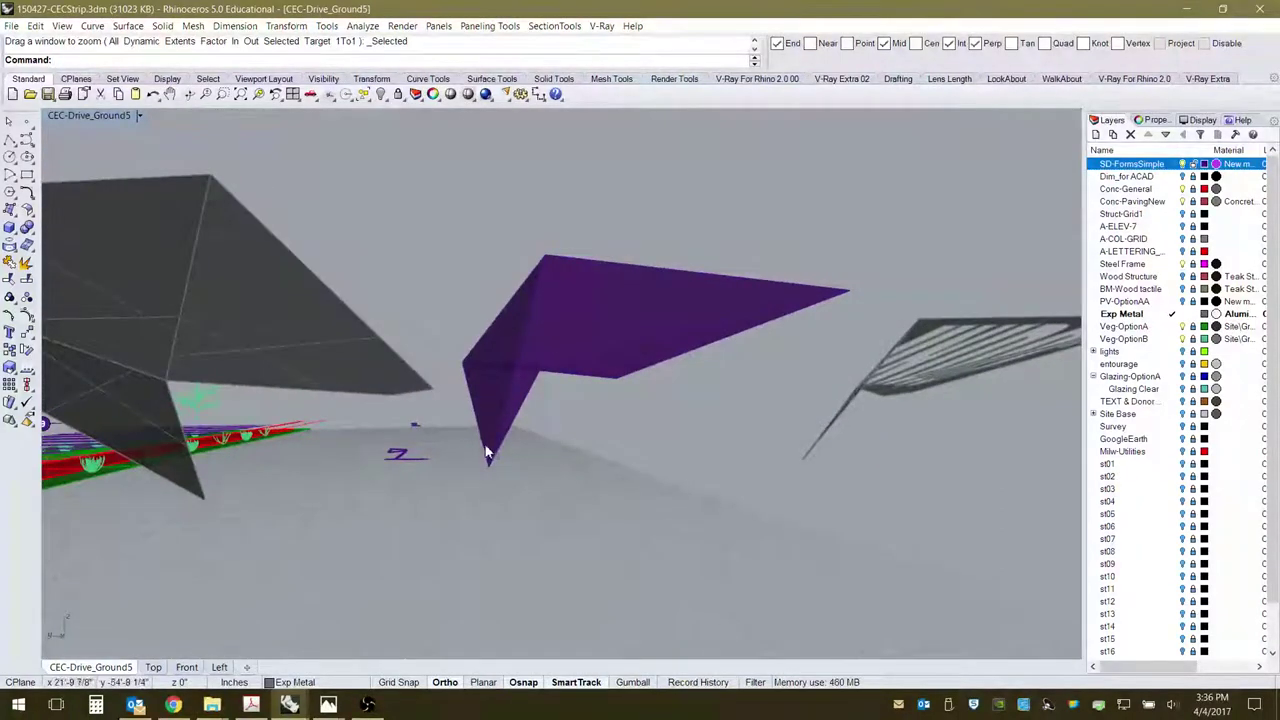
pyautogui.moveTo(446, 358); pyautogui.dragTo(600, 418, button='right')
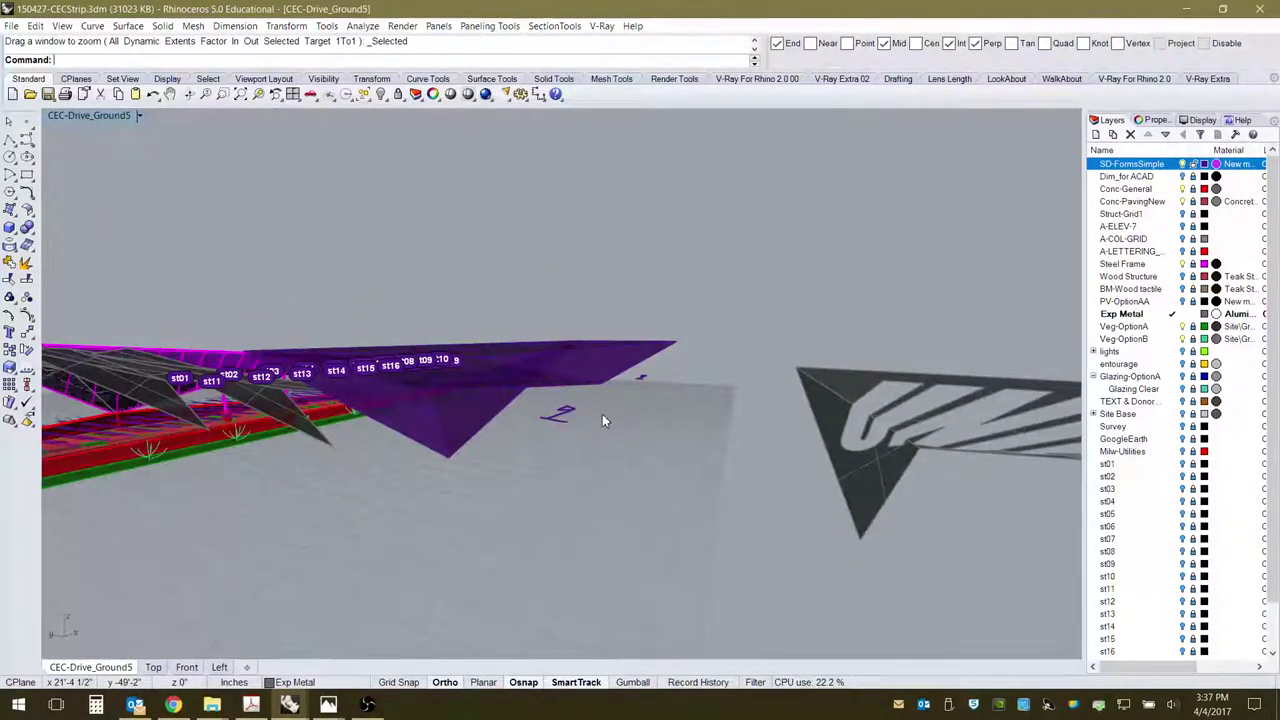
pyautogui.moveTo(529, 403); pyautogui.dragTo(587, 385, button='right')
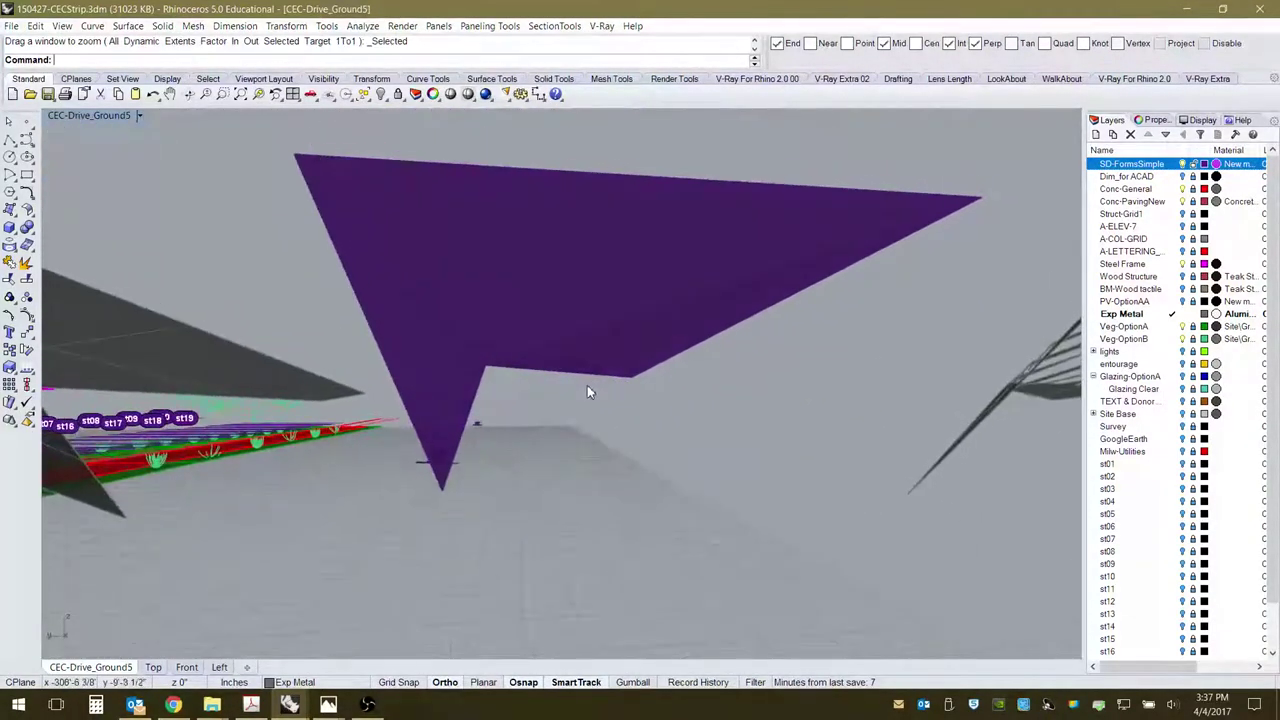
# Compare the solid canopy form with the steel-framed canopy, grey panels and UNIDOS panel from above and at ground level.
pyautogui.scroll(-3, 662, 358)
pyautogui.moveTo(662, 358); pyautogui.dragTo(488, 216, button='right')
pyautogui.scroll(2, 488, 216)
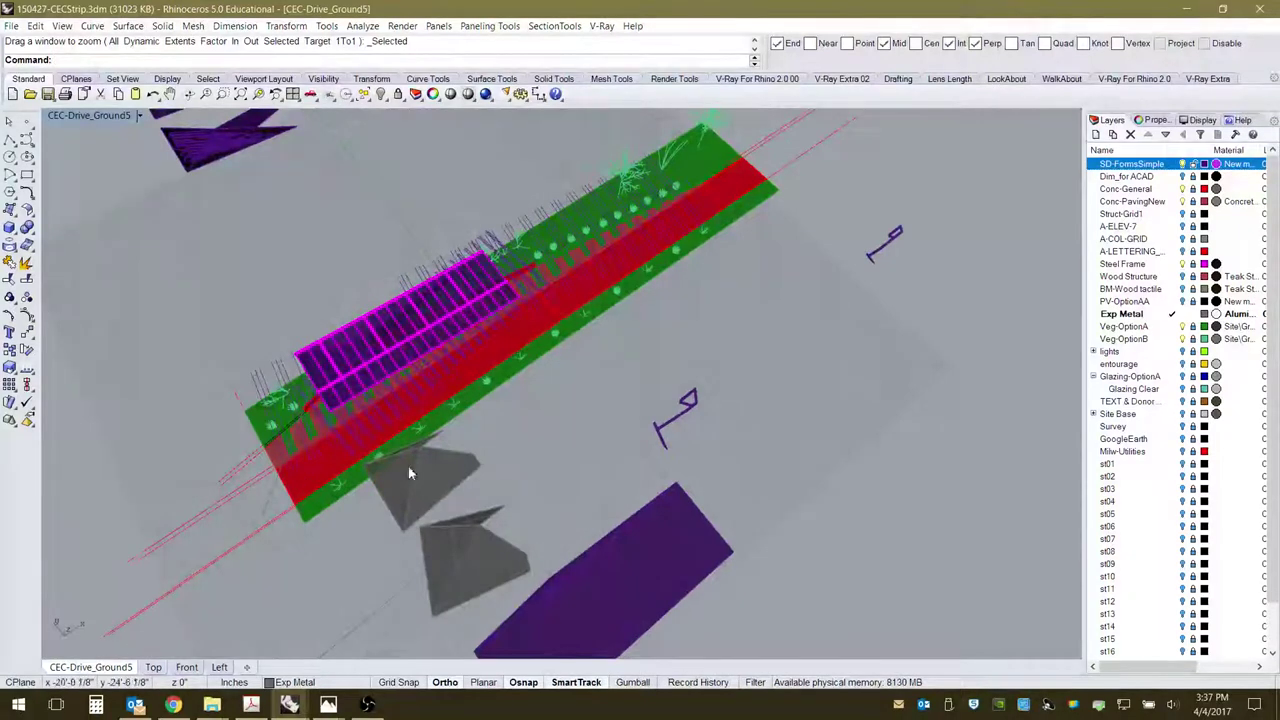
pyautogui.moveTo(676, 326); pyautogui.dragTo(505, 415, button='right')
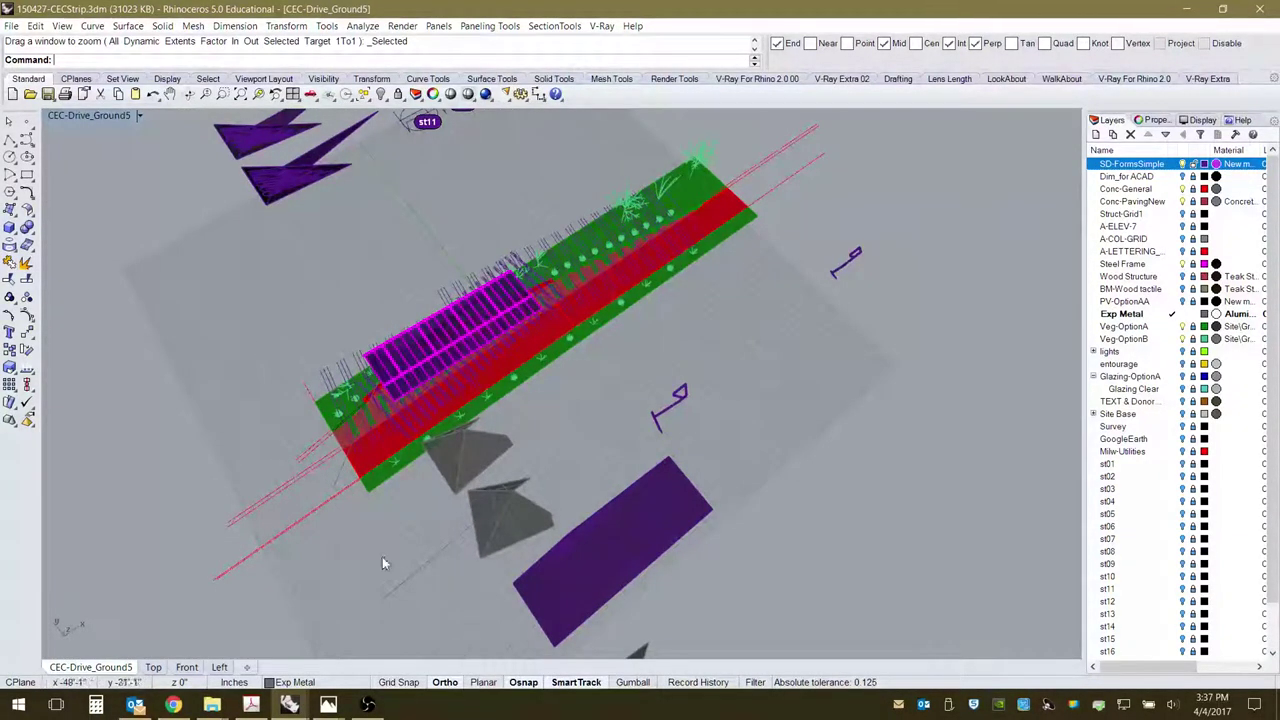
pyautogui.scroll(-2, 285, 420)
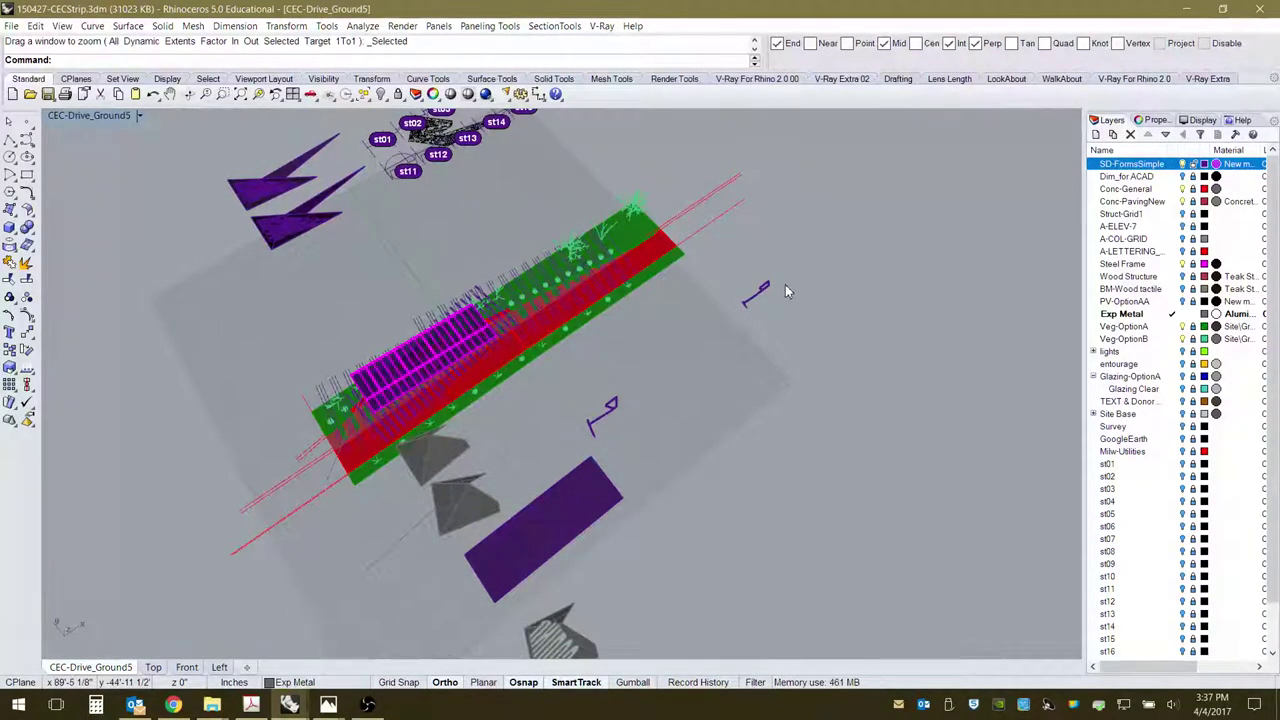
pyautogui.moveTo(471, 406); pyautogui.dragTo(657, 425, button='right')
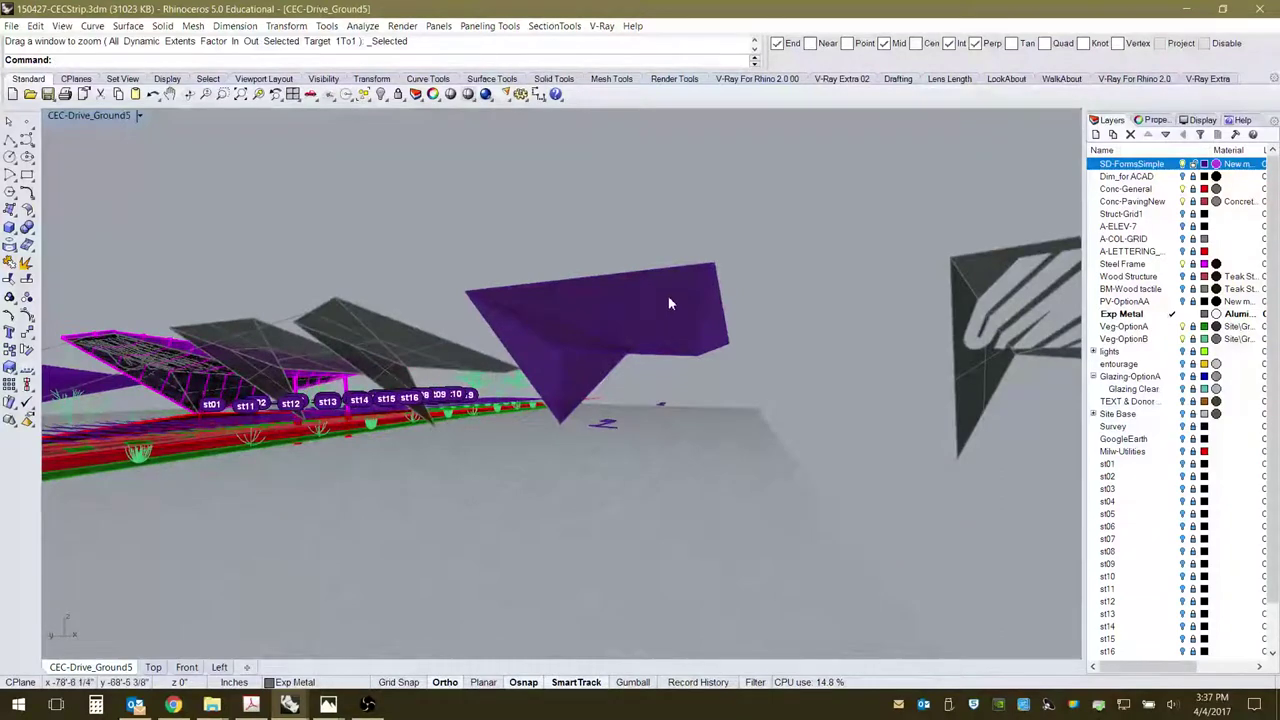
pyautogui.scroll(5, 713, 372)
pyautogui.scroll(-8, 734, 380)
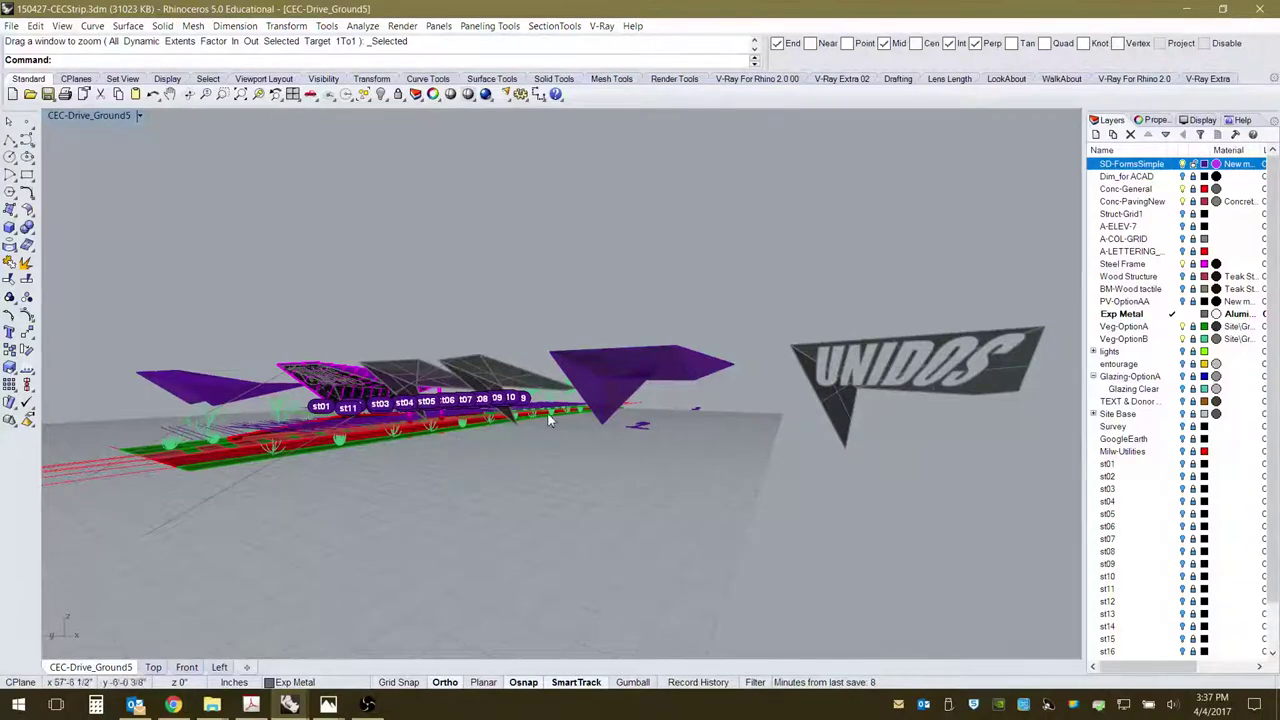
pyautogui.scroll(2, 675, 386)
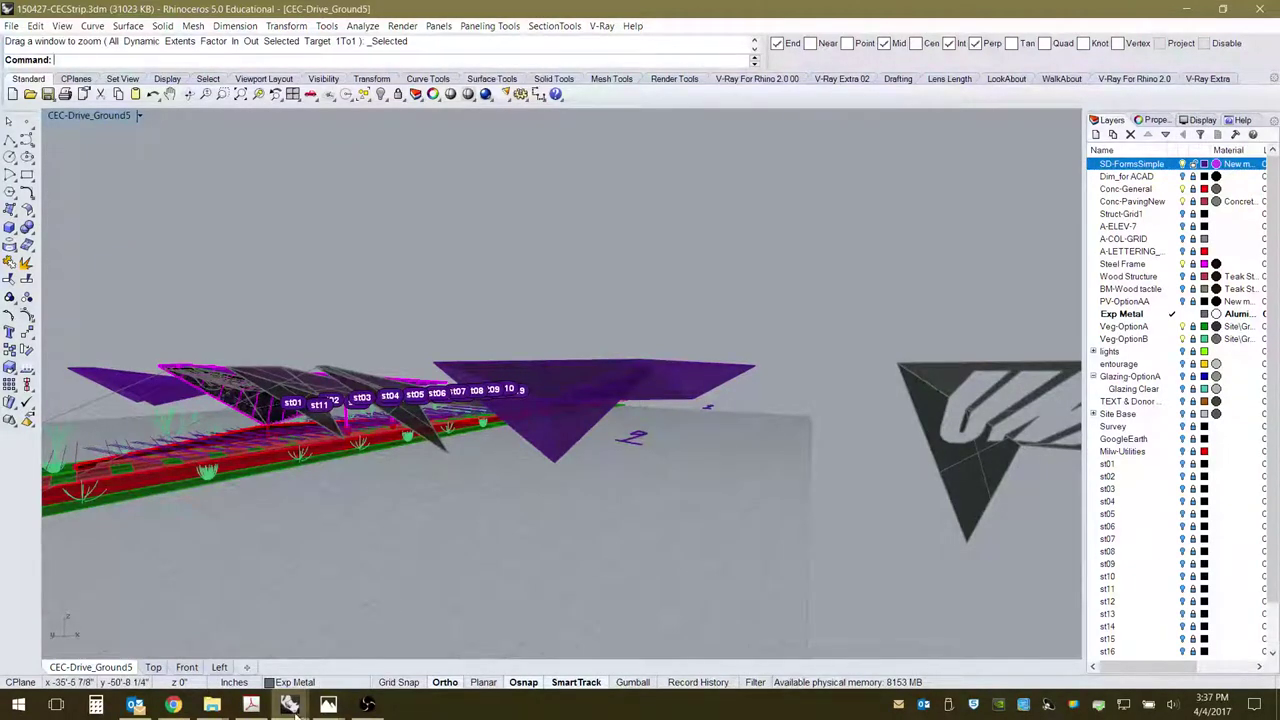
# Switch to the Rhino canopy file prepared for laser cutting, 170224-CANOPY-FOR-LASERCU….
pyautogui.moveTo(291, 705)
pyautogui.click(299, 658)
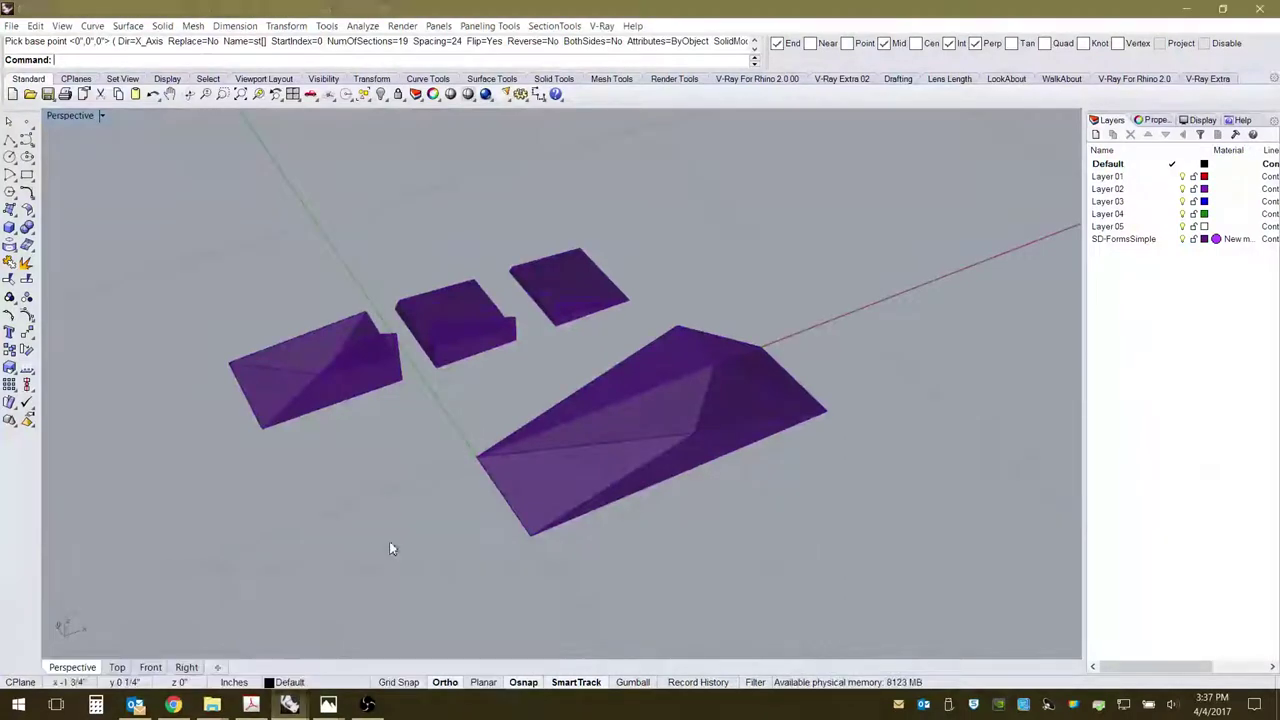
# View the canopy forms from another side and switch to the model photos, advancing to 170227-CECPav-V2.jpg.
pyautogui.moveTo(592, 331); pyautogui.dragTo(586, 506, button='right')
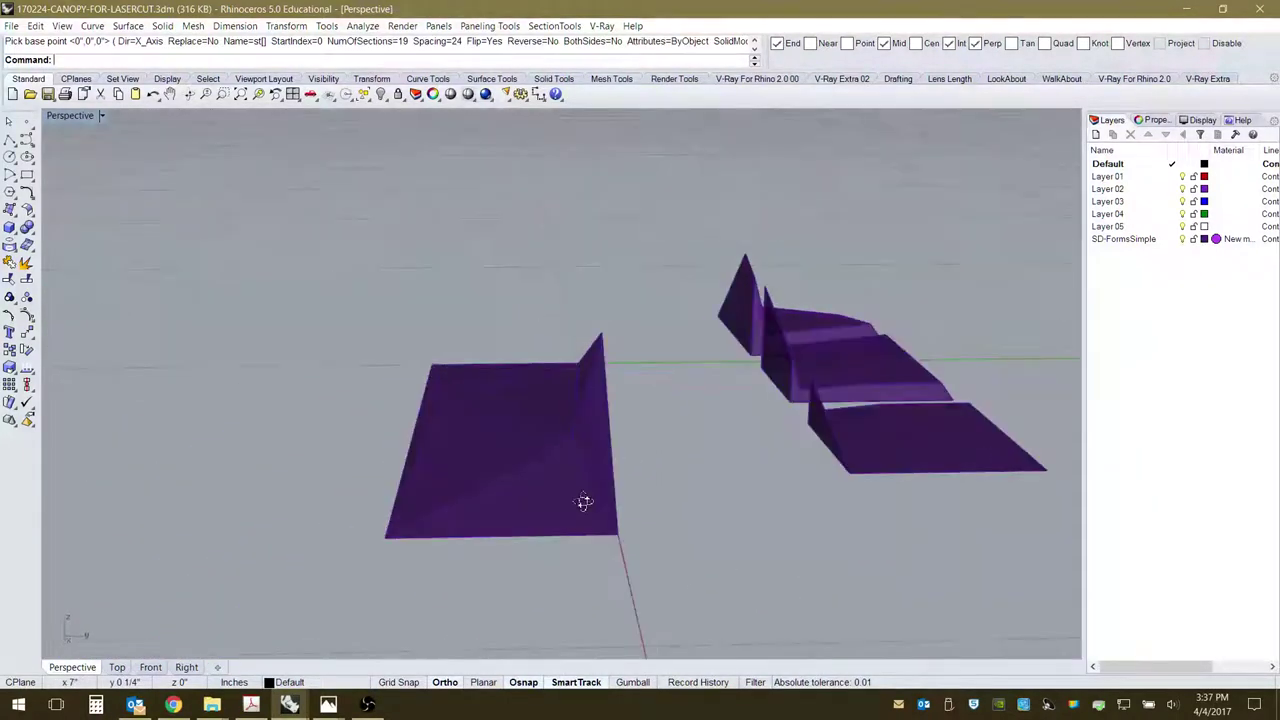
pyautogui.click(328, 705)
pyautogui.click(406, 645)
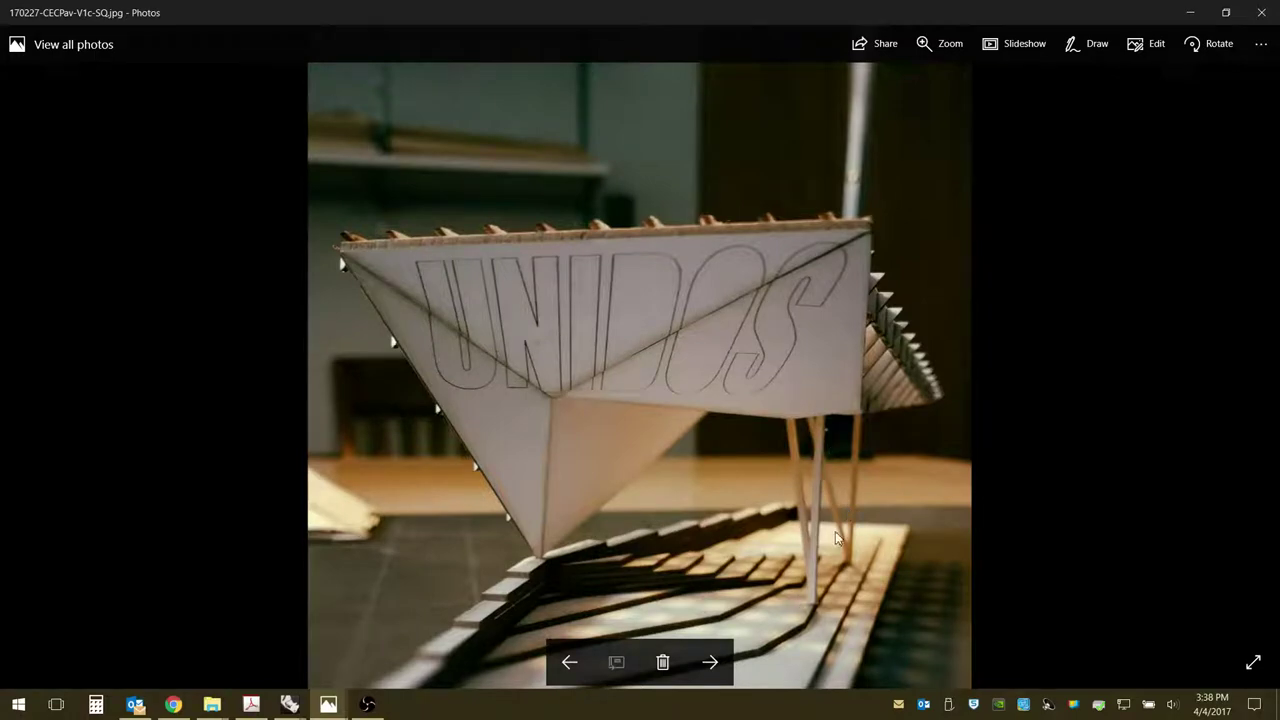
pyautogui.click(710, 662)
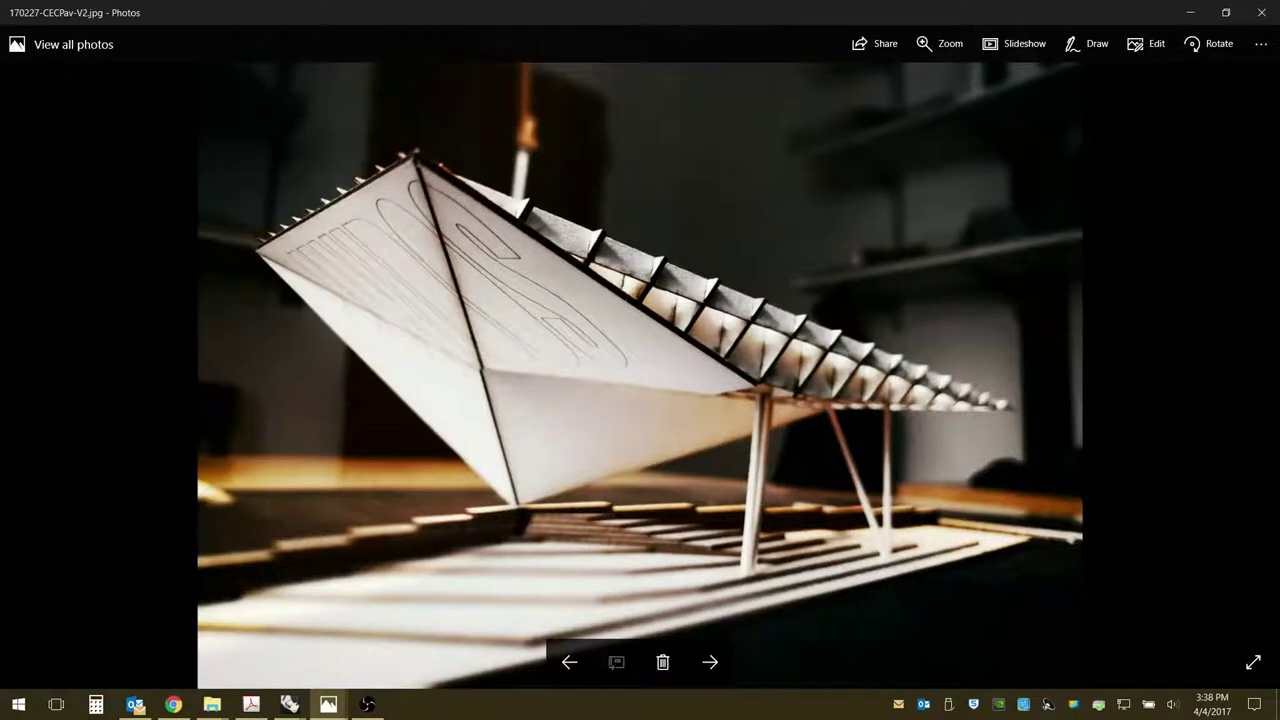
# Switch back to 170224-CANOPY-FOR-LASERCUT.3dm and compare the full canopy form with its three separate pieces from several angles.
pyautogui.moveTo(290, 706)
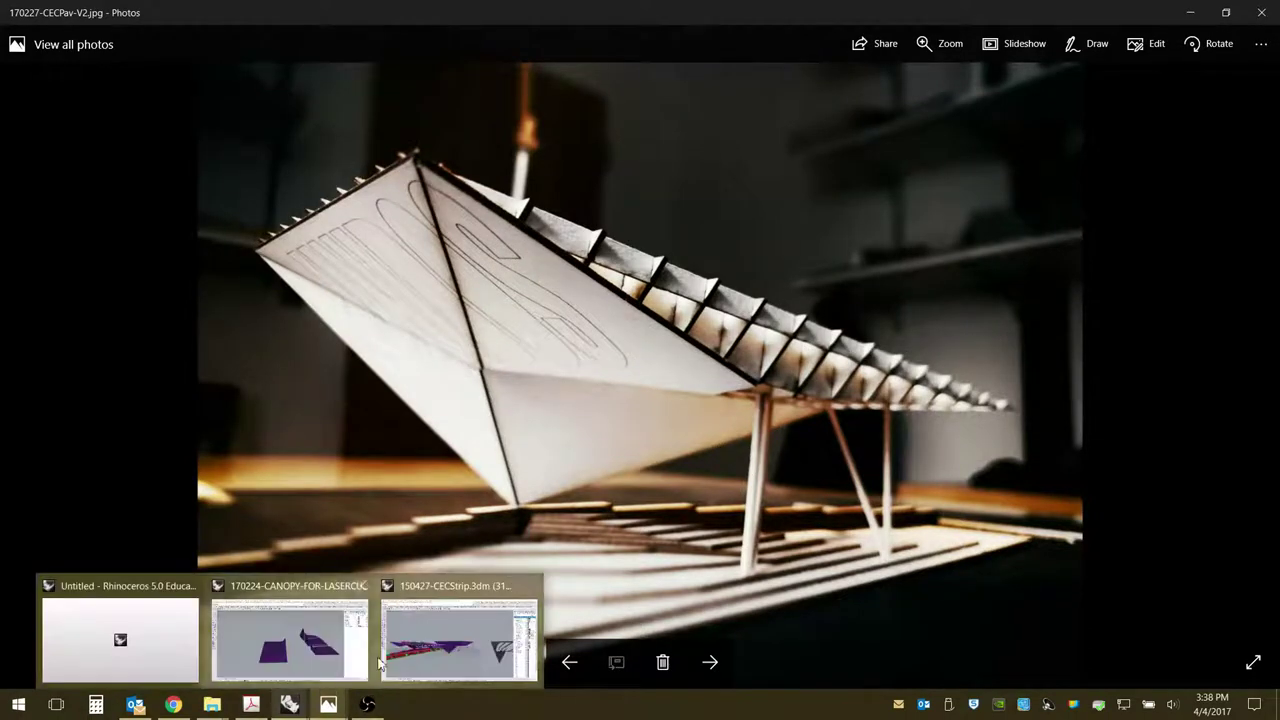
pyautogui.moveTo(418, 648)
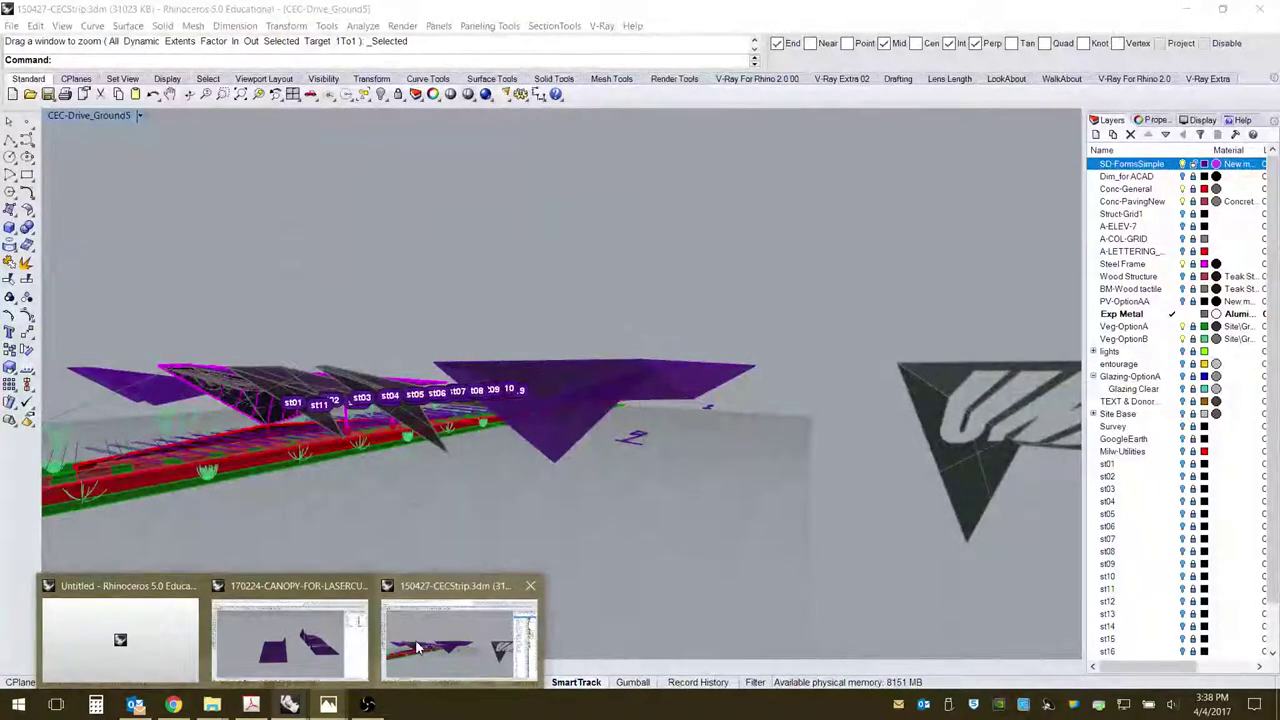
pyautogui.click(290, 640)
pyautogui.moveTo(778, 490); pyautogui.dragTo(809, 403, button='right')
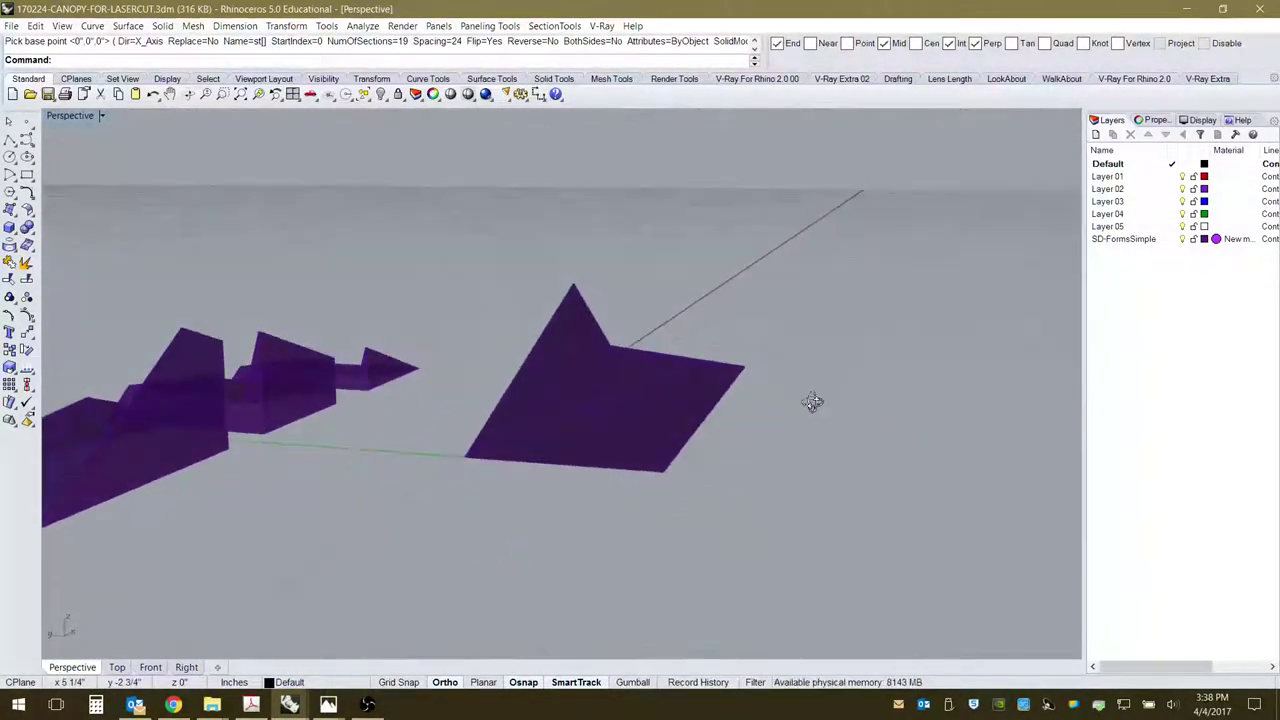
pyautogui.moveTo(643, 349); pyautogui.dragTo(491, 430, button='right')
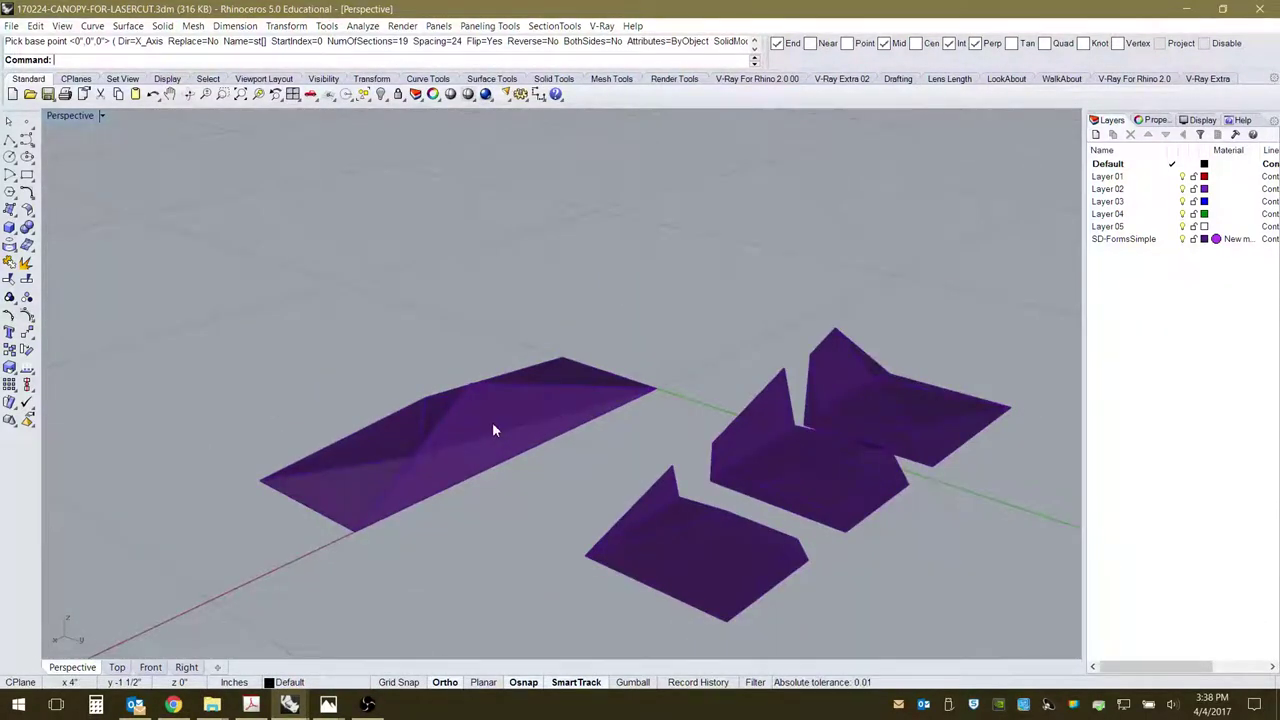
pyautogui.moveTo(651, 411); pyautogui.dragTo(622, 435, button='right')
pyautogui.scroll(-3, 548, 414)
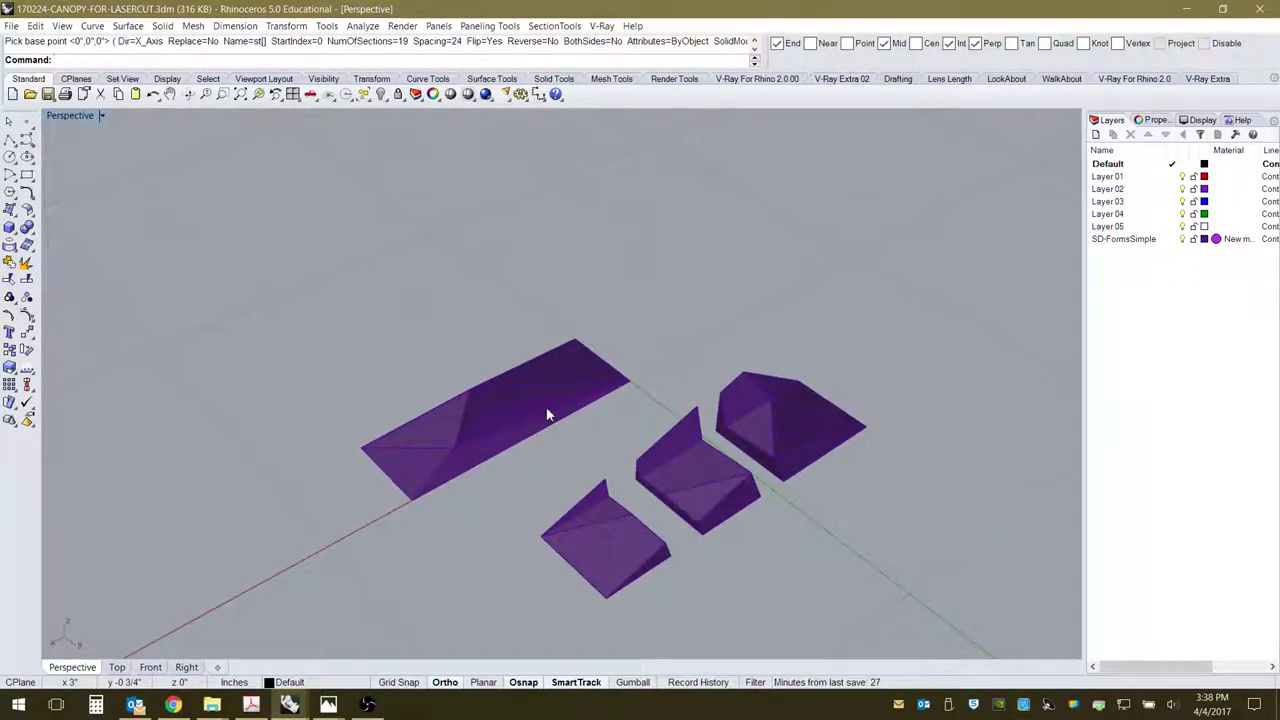
pyautogui.moveTo(476, 467); pyautogui.dragTo(628, 400, button='right')
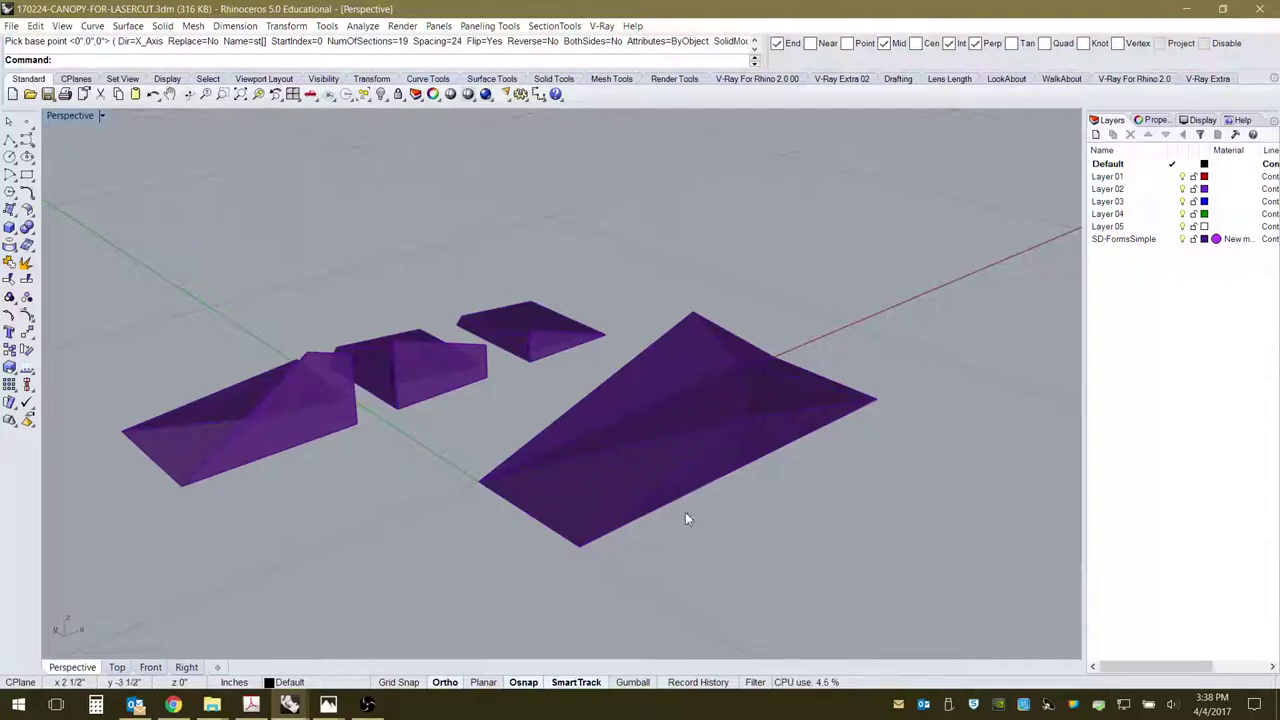
pyautogui.moveTo(857, 449); pyautogui.dragTo(672, 491, button='right')
pyautogui.moveTo(531, 497); pyautogui.dragTo(560, 500, button='right')
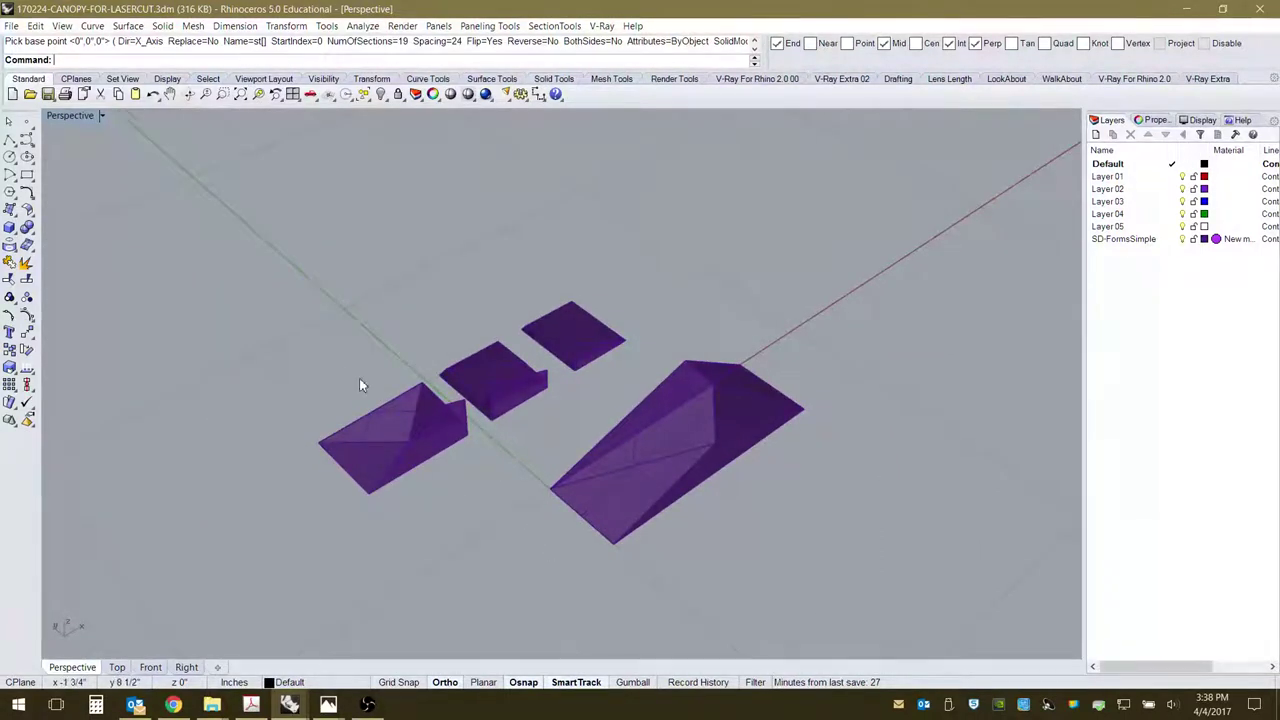
# Examine the three separate canopy pieces and the full form's folded faces up close, and finish in the Top view.
pyautogui.scroll(2, 361, 385)
pyautogui.scroll(2, 571, 348)
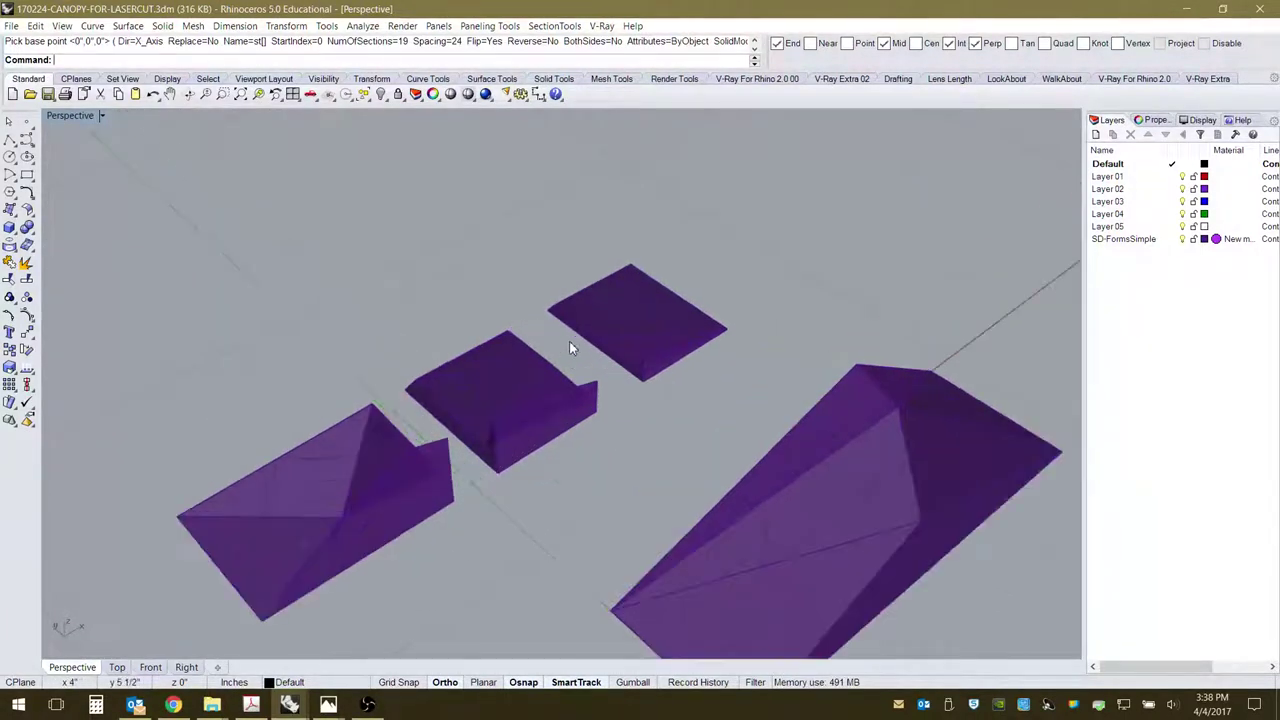
pyautogui.moveTo(471, 447); pyautogui.dragTo(456, 490, button='right')
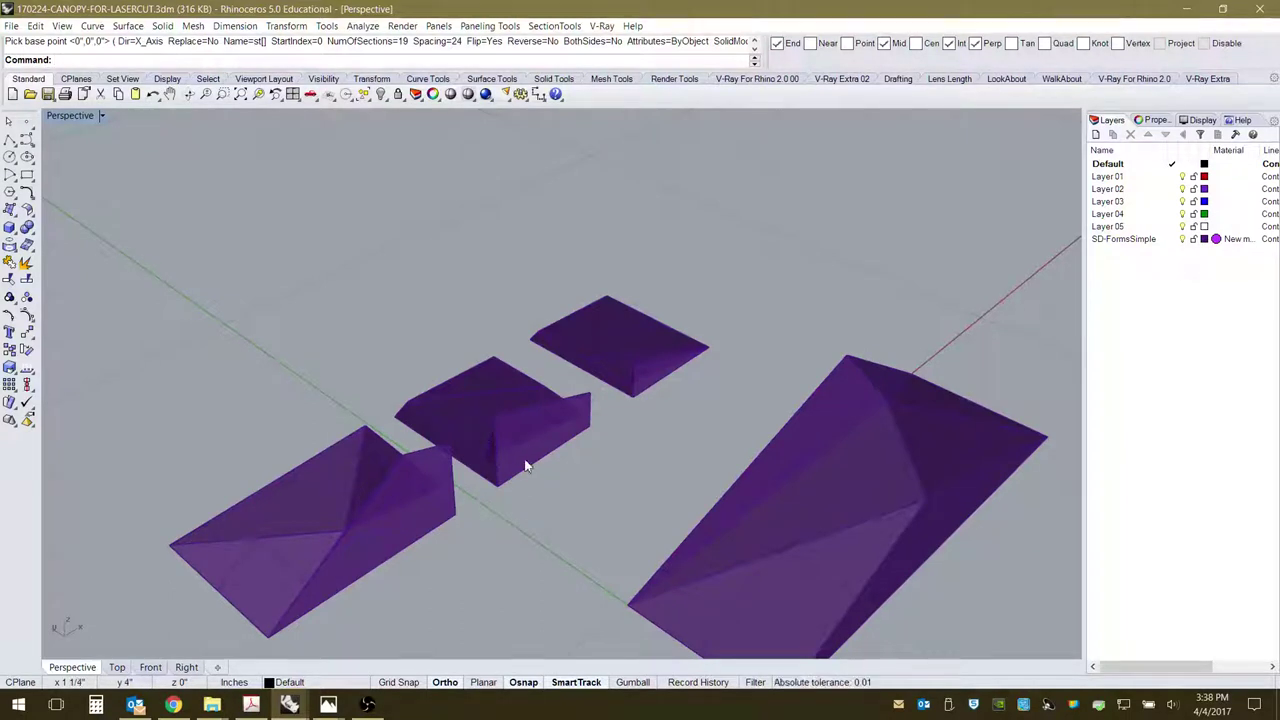
pyautogui.moveTo(528, 463); pyautogui.dragTo(501, 449, button='right')
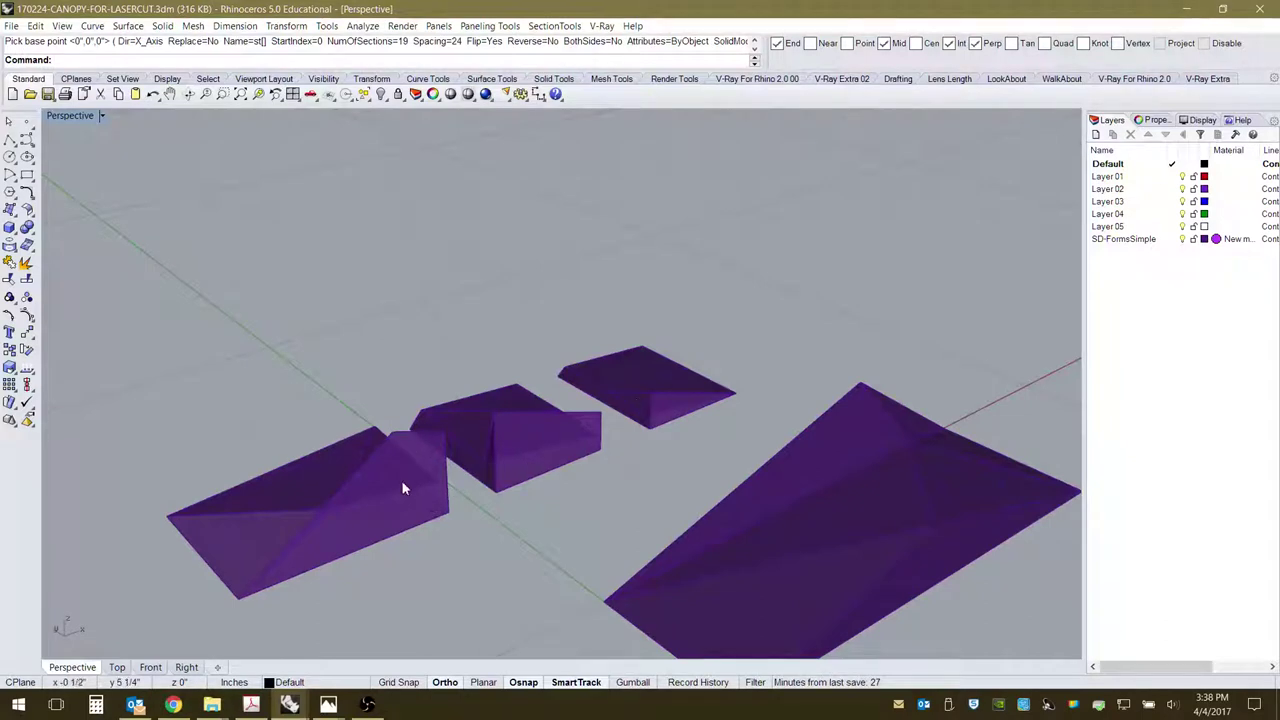
pyautogui.scroll(-3, 611, 420)
pyautogui.moveTo(854, 514); pyautogui.dragTo(654, 497, button='right')
pyautogui.scroll(3, 826, 486)
pyautogui.scroll(3, 790, 462)
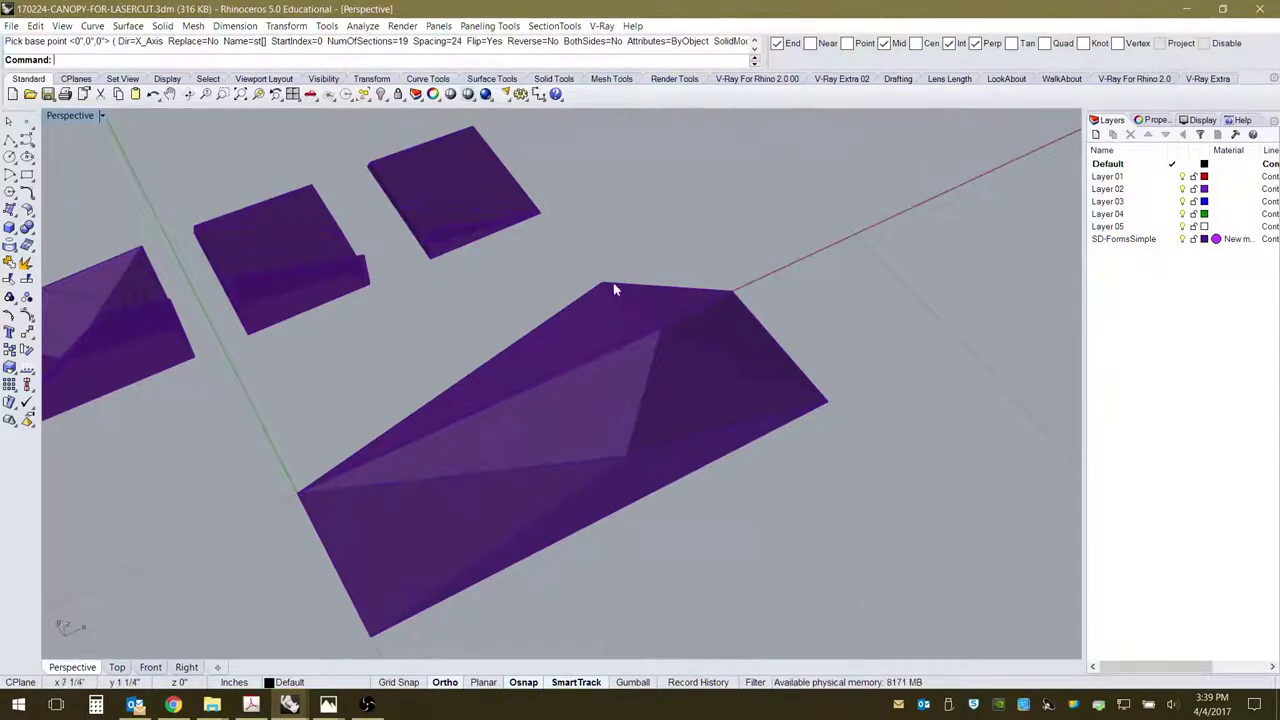
pyautogui.click(117, 667)
pyautogui.scroll(2, 792, 534)
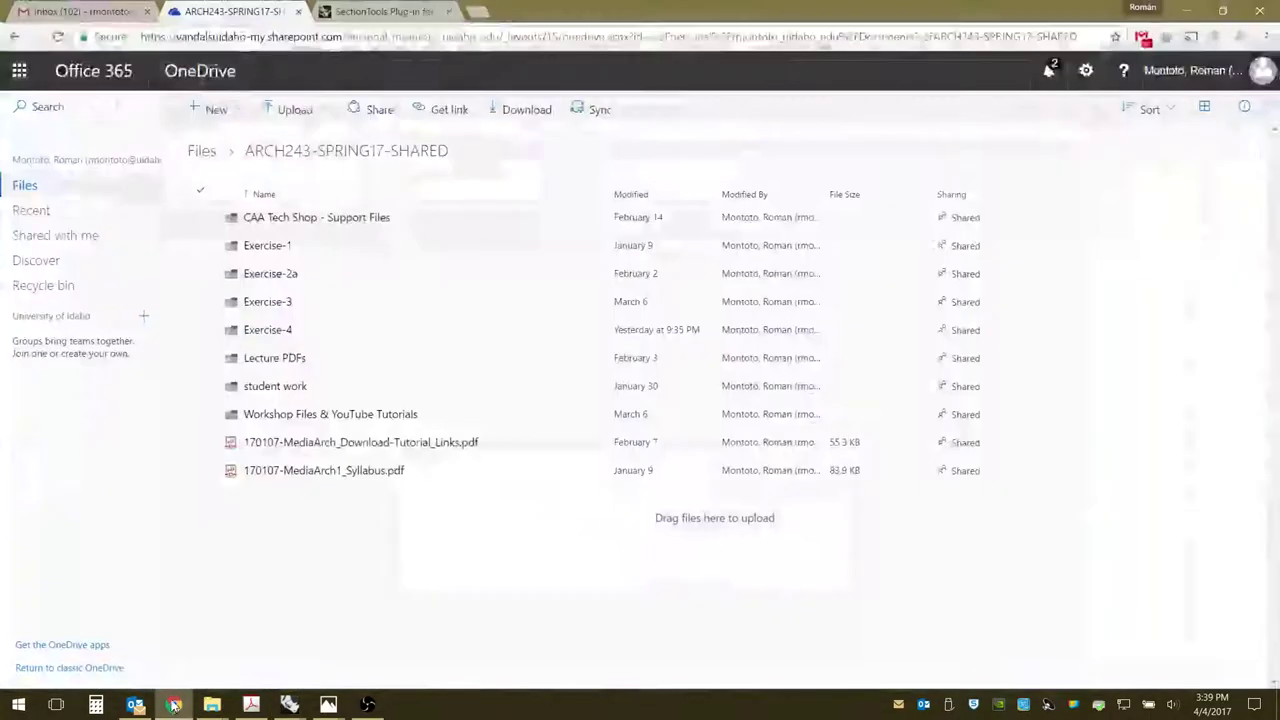
# Switch to Chrome and open 170107-MediaArch_Download-Tutorial_Links.pdf from the ARCH243-SPRING17-SHARED folder.
pyautogui.click(175, 705)
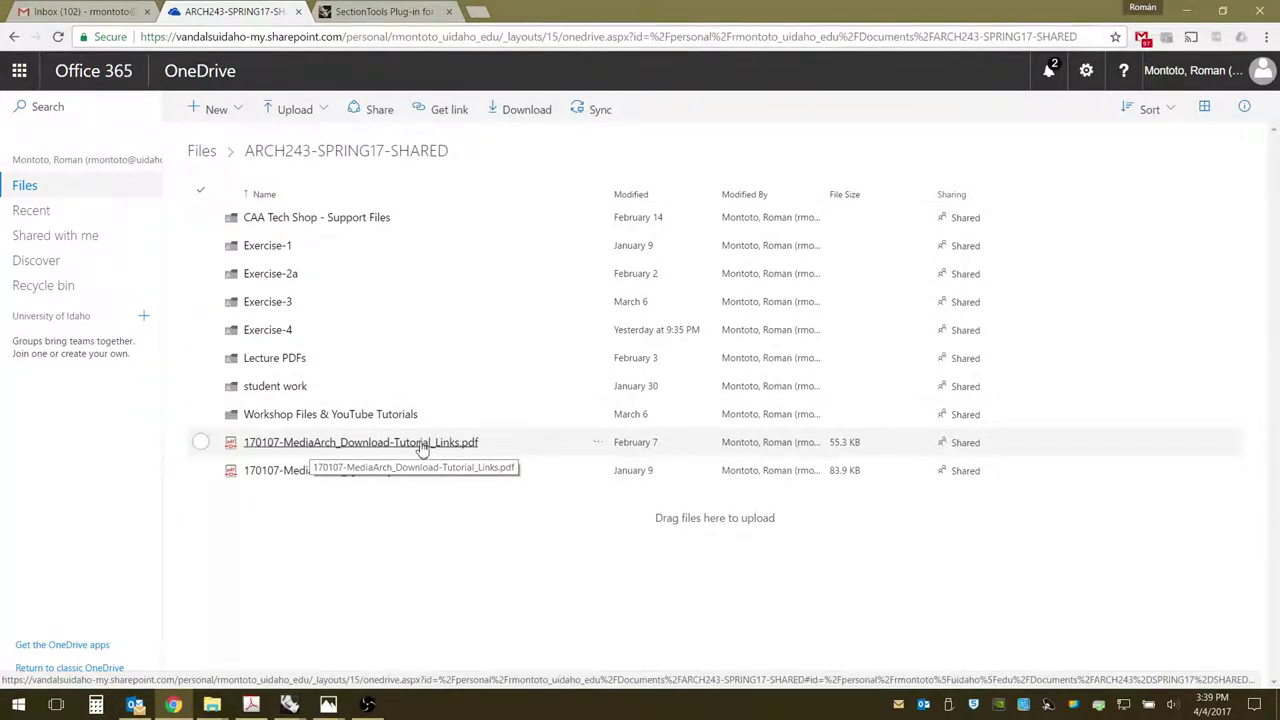
pyautogui.click(390, 446)
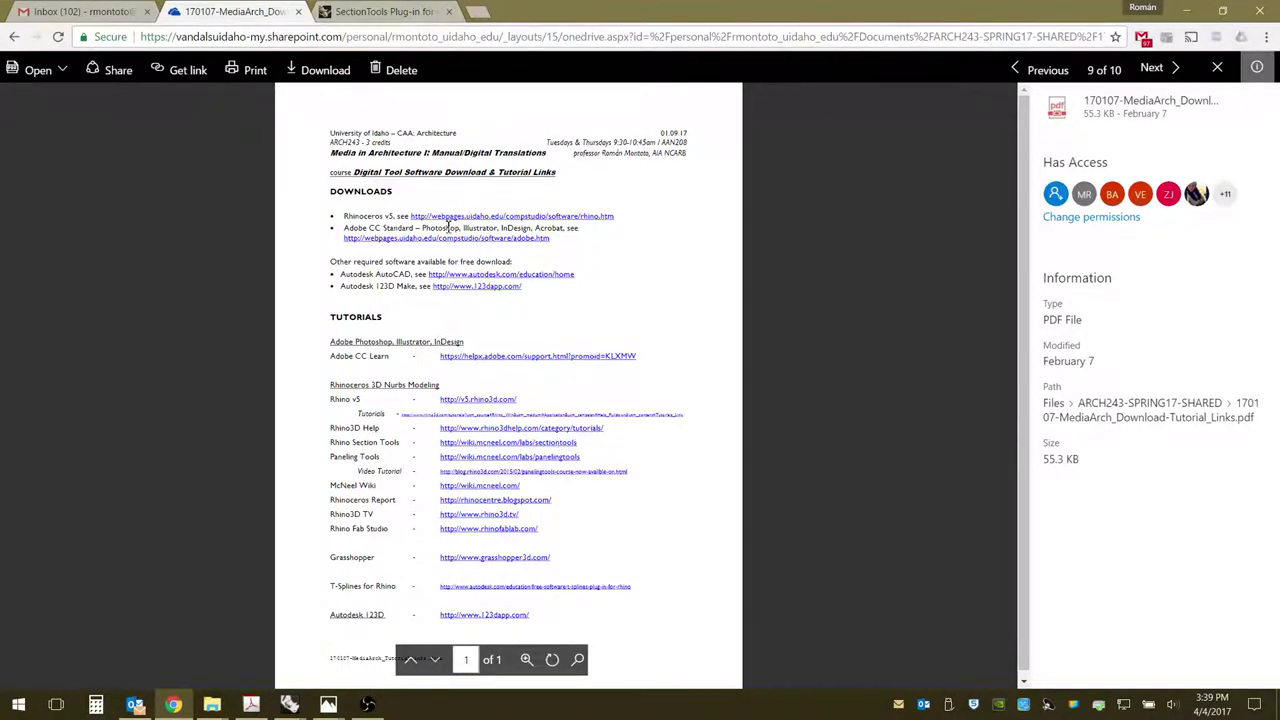
# Review the McNeel Wiki page for the SectionTools plug-in, including its installer, toolbars, help manual and introductory tutorial.
pyautogui.click(370, 12)
pyautogui.scroll(-1, 417, 417)
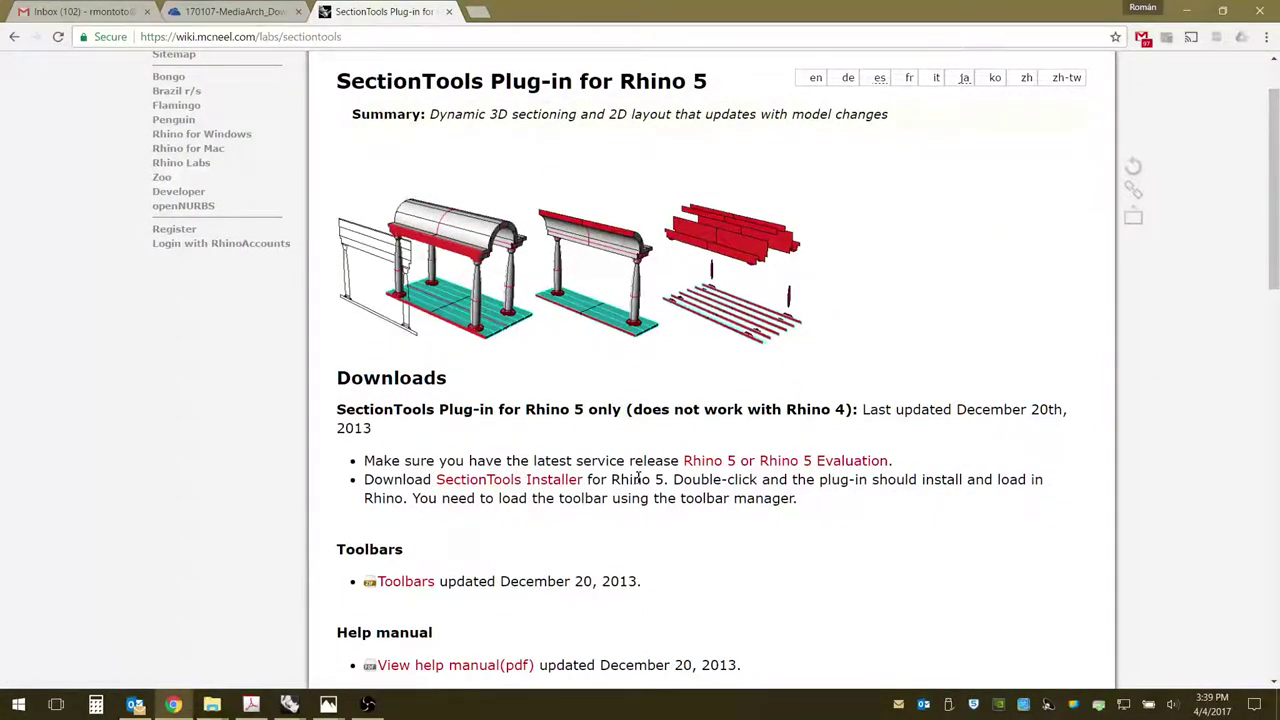
pyautogui.scroll(-3, 551, 491)
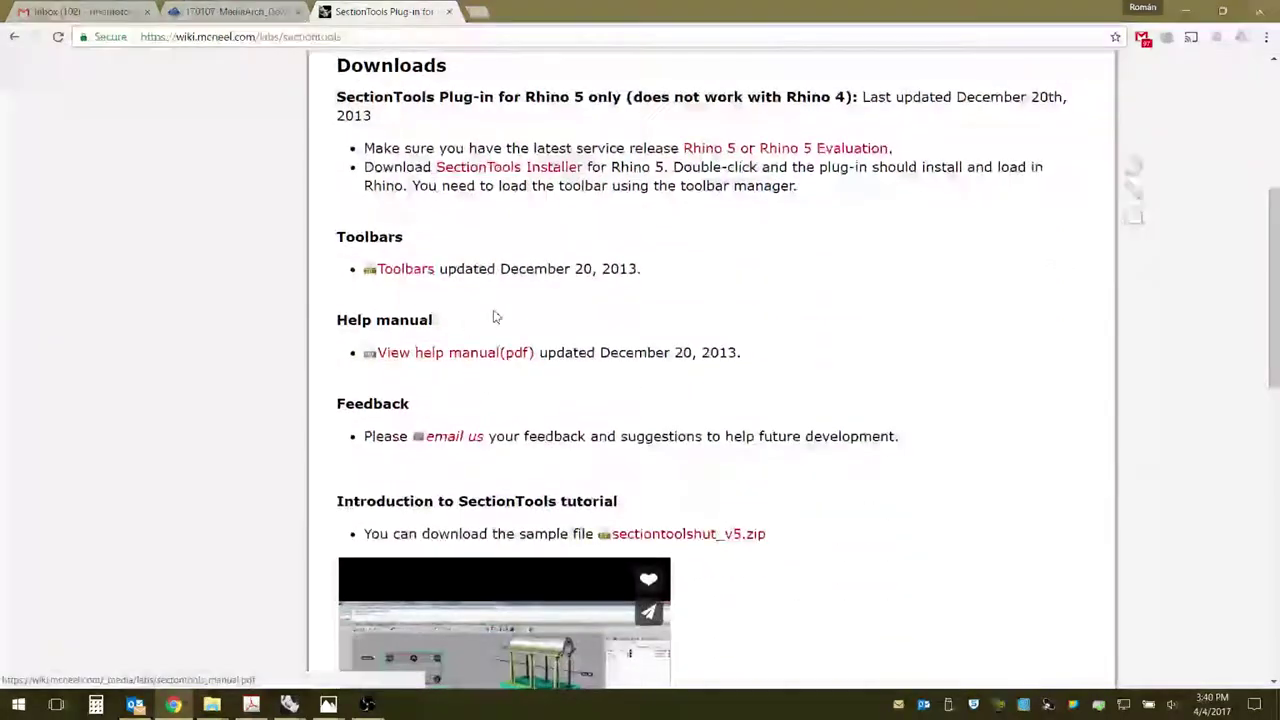
pyautogui.scroll(-1, 883, 517)
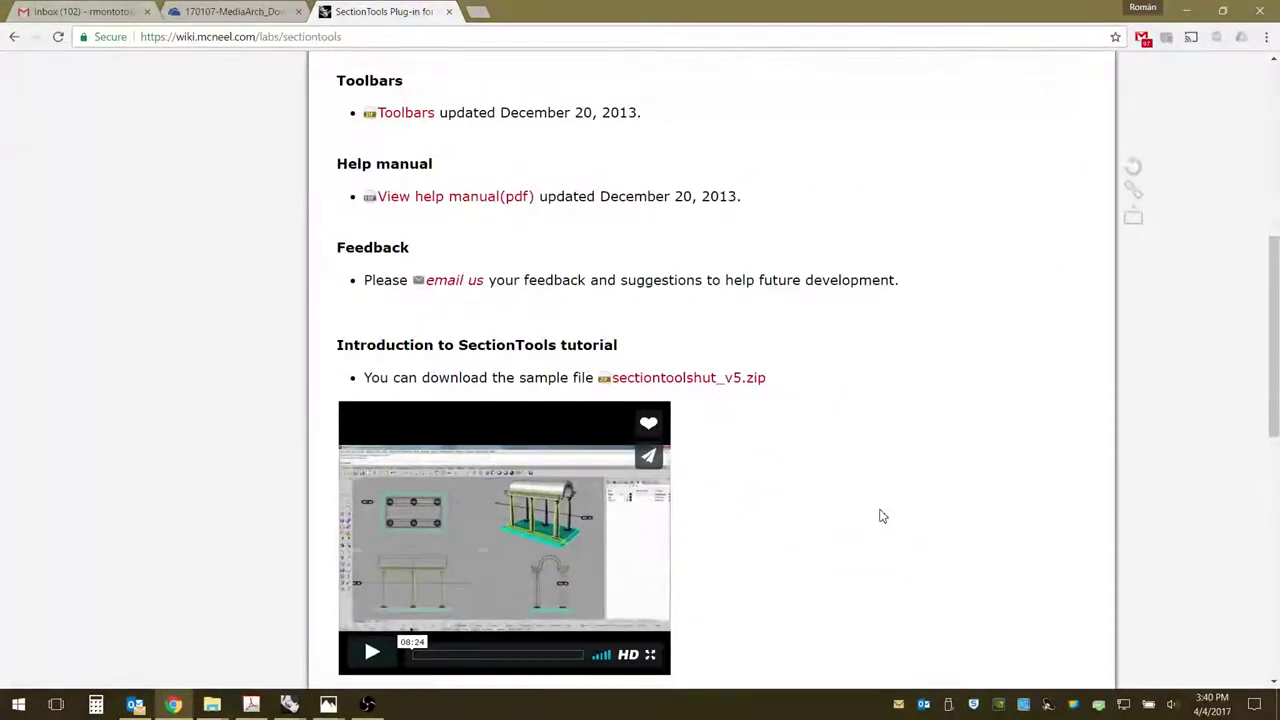
pyautogui.scroll(2, 851, 494)
pyautogui.scroll(3, 851, 494)
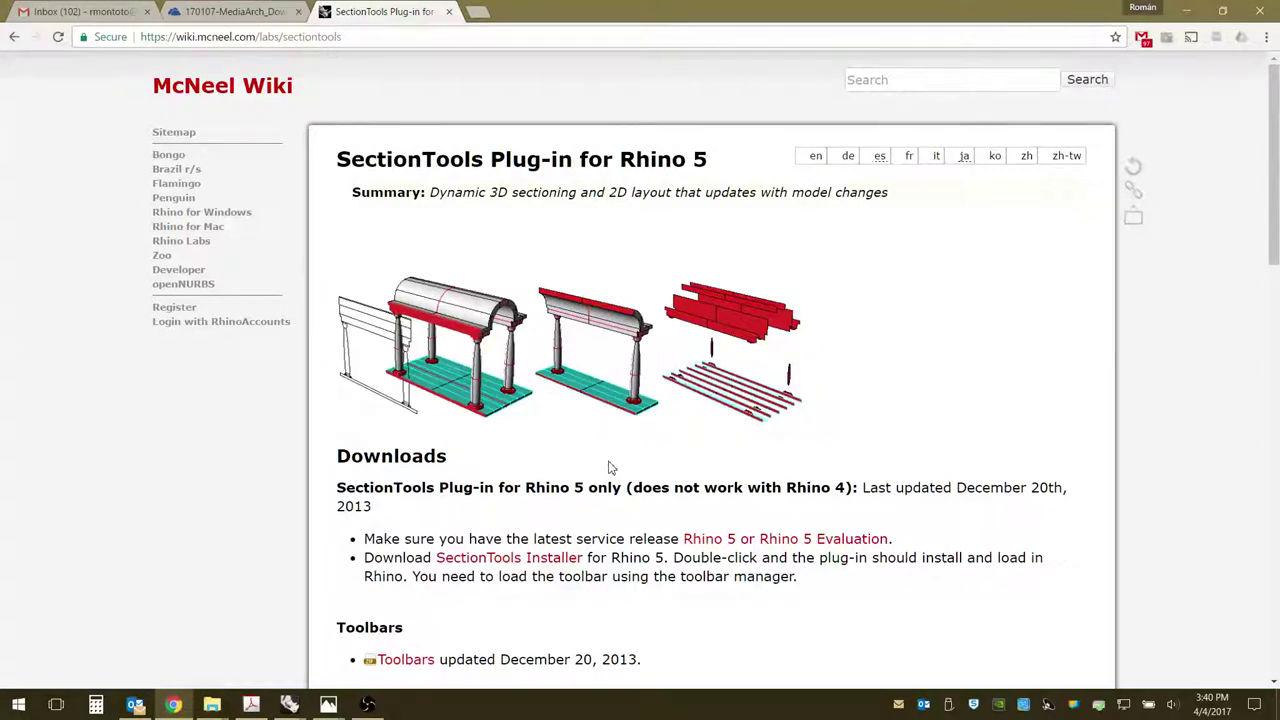
pyautogui.scroll(-2, 538, 488)
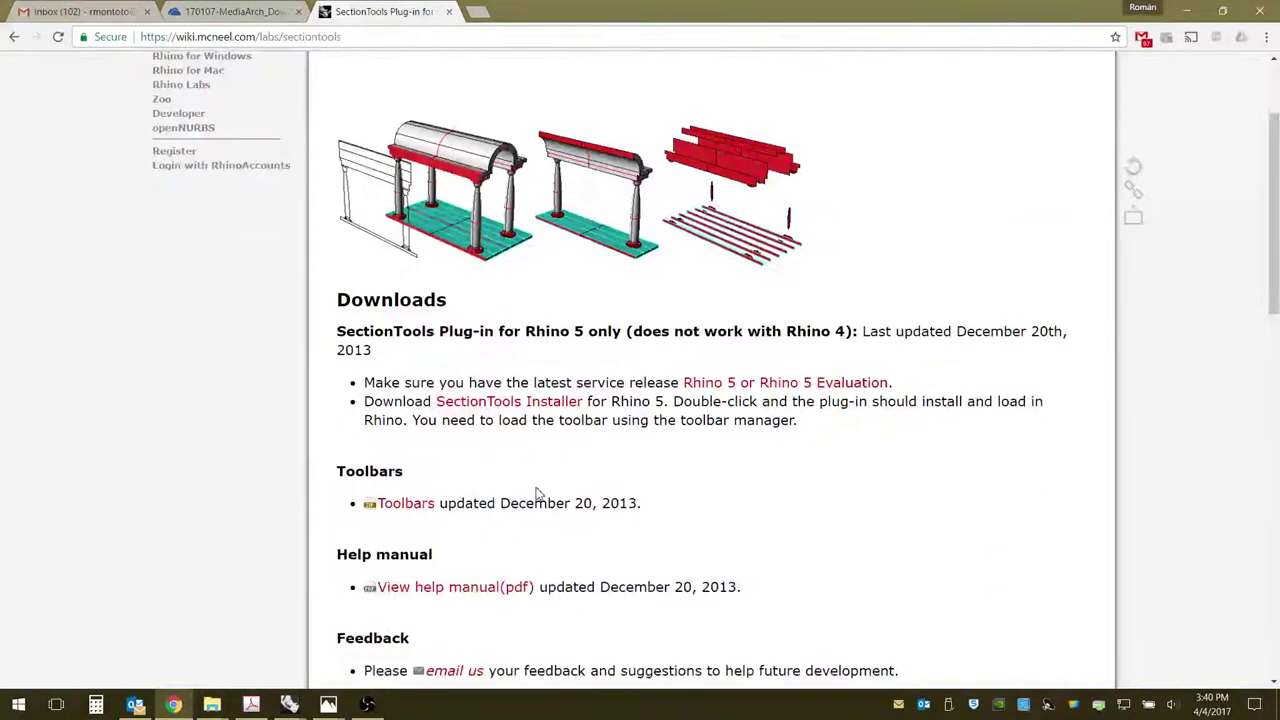
pyautogui.scroll(-7, 537, 491)
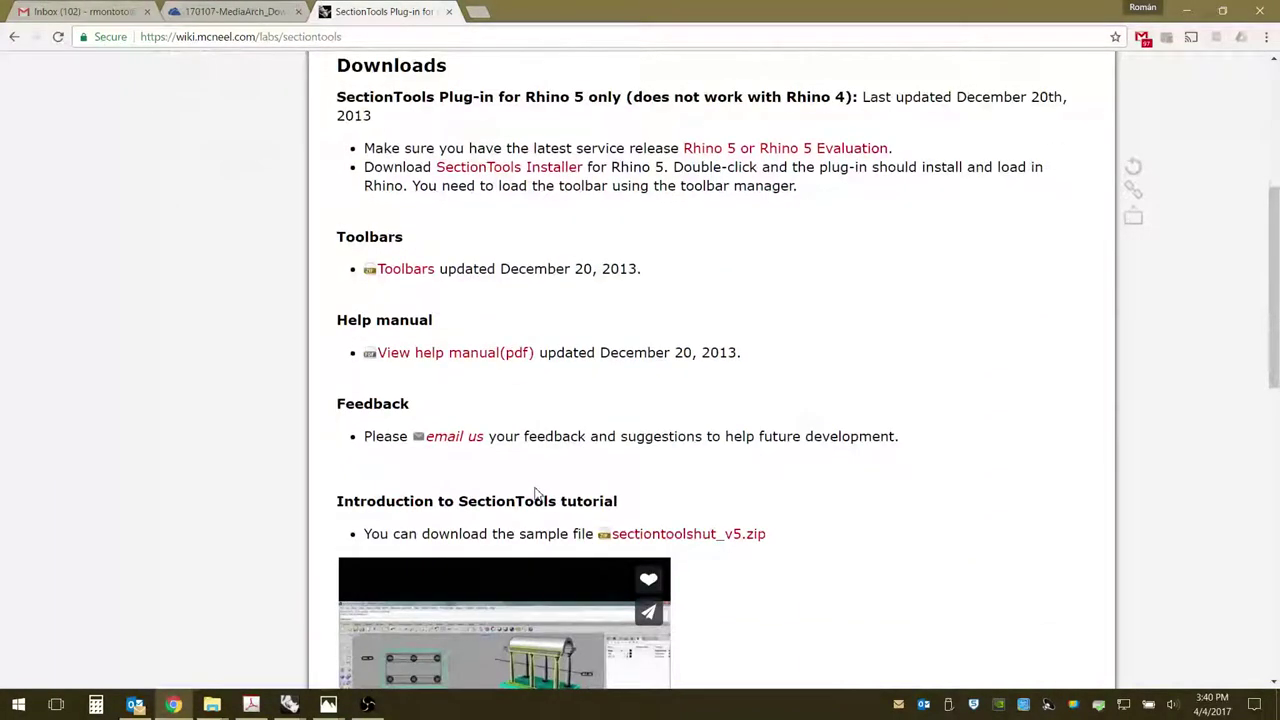
pyautogui.scroll(9, 795, 518)
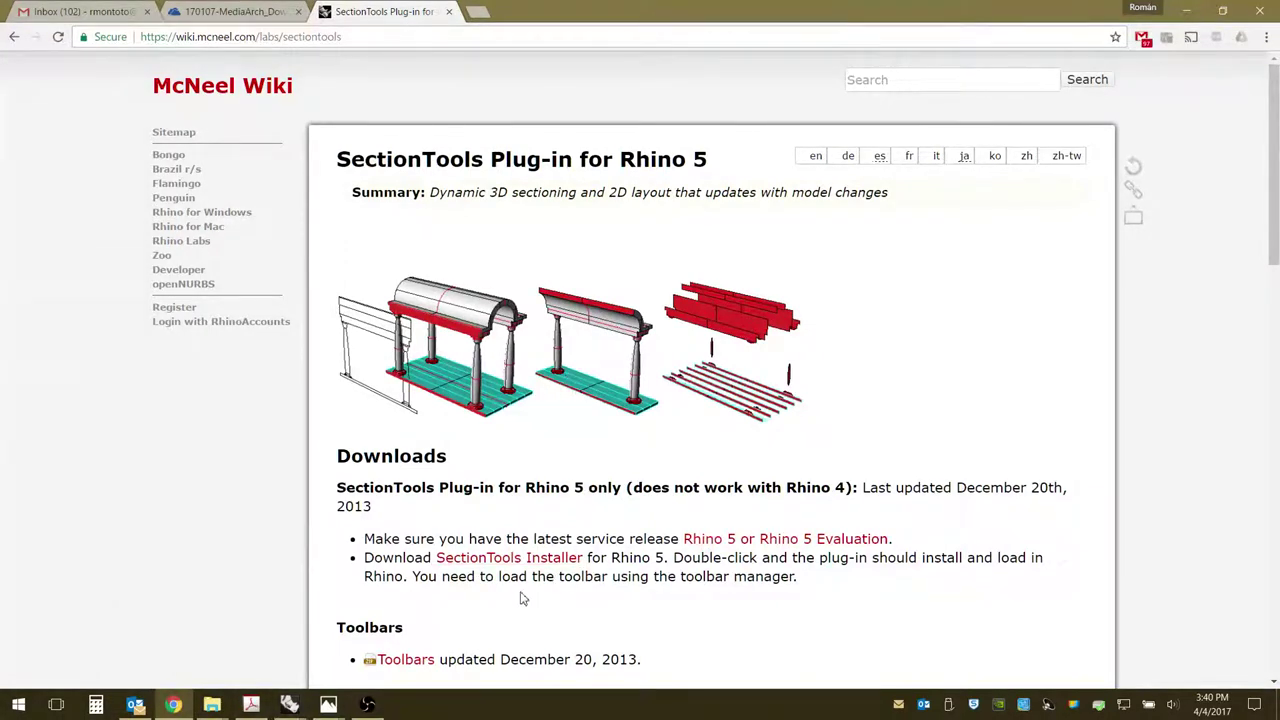
# Return to the Rhino canopy laser-cut file and start a SectionTools section array on the full canopy form.
pyautogui.moveTo(289, 705)
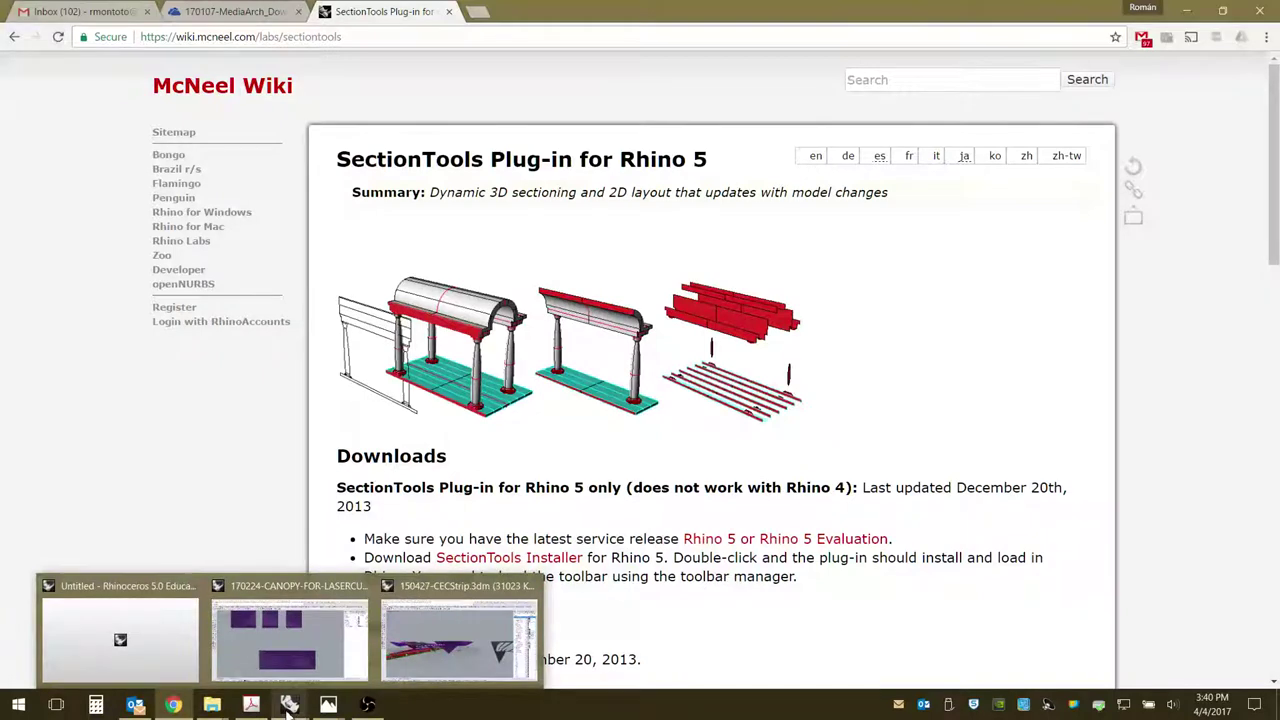
pyautogui.click(289, 640)
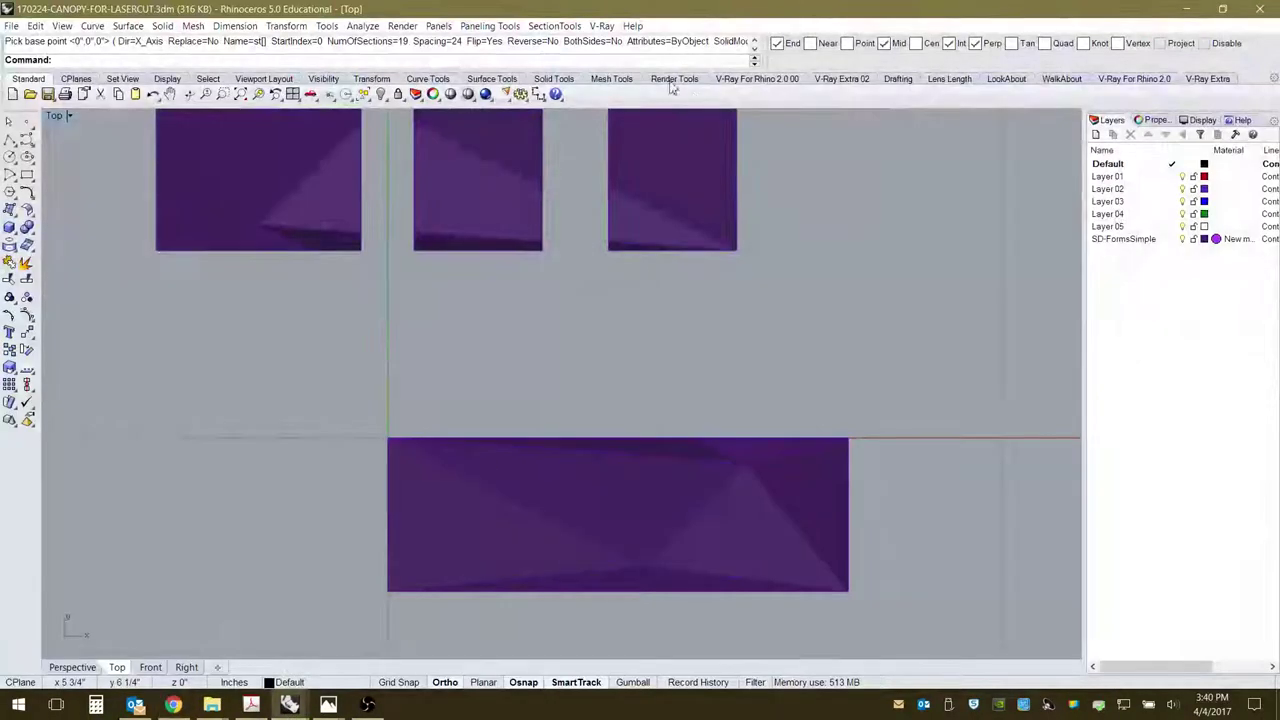
pyautogui.click(556, 26)
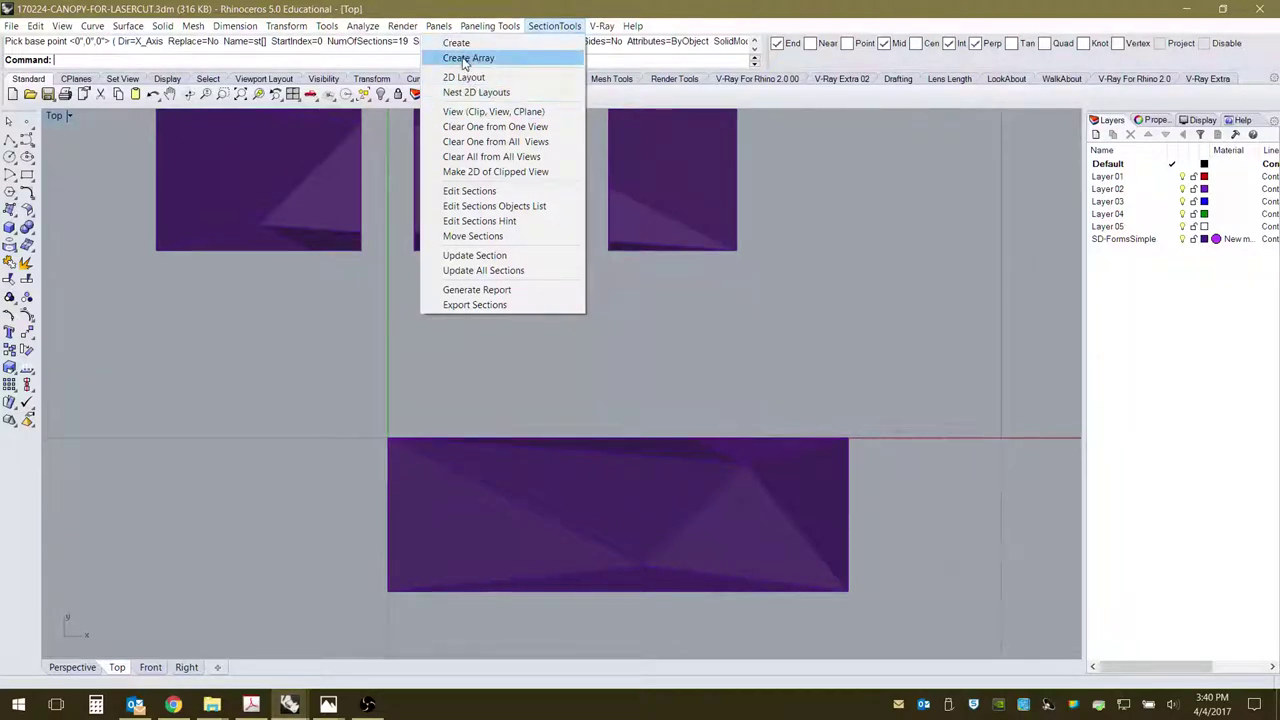
pyautogui.click(469, 58)
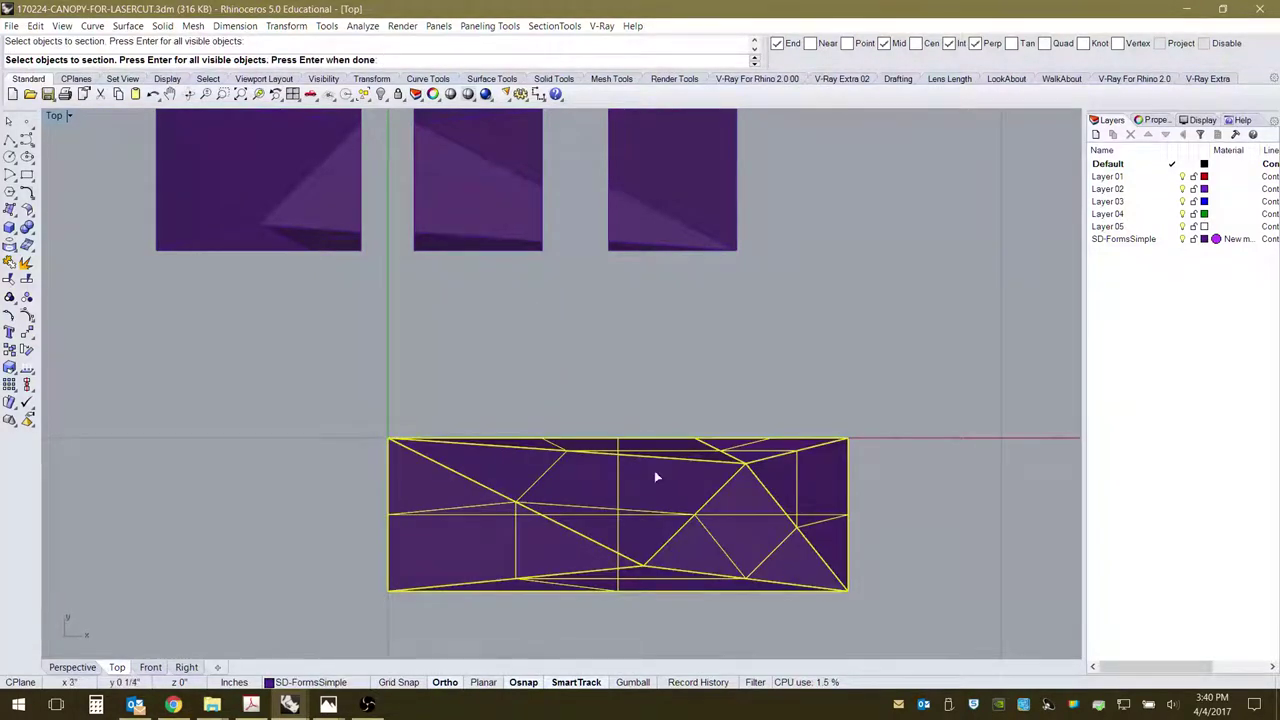
pyautogui.press('Return')
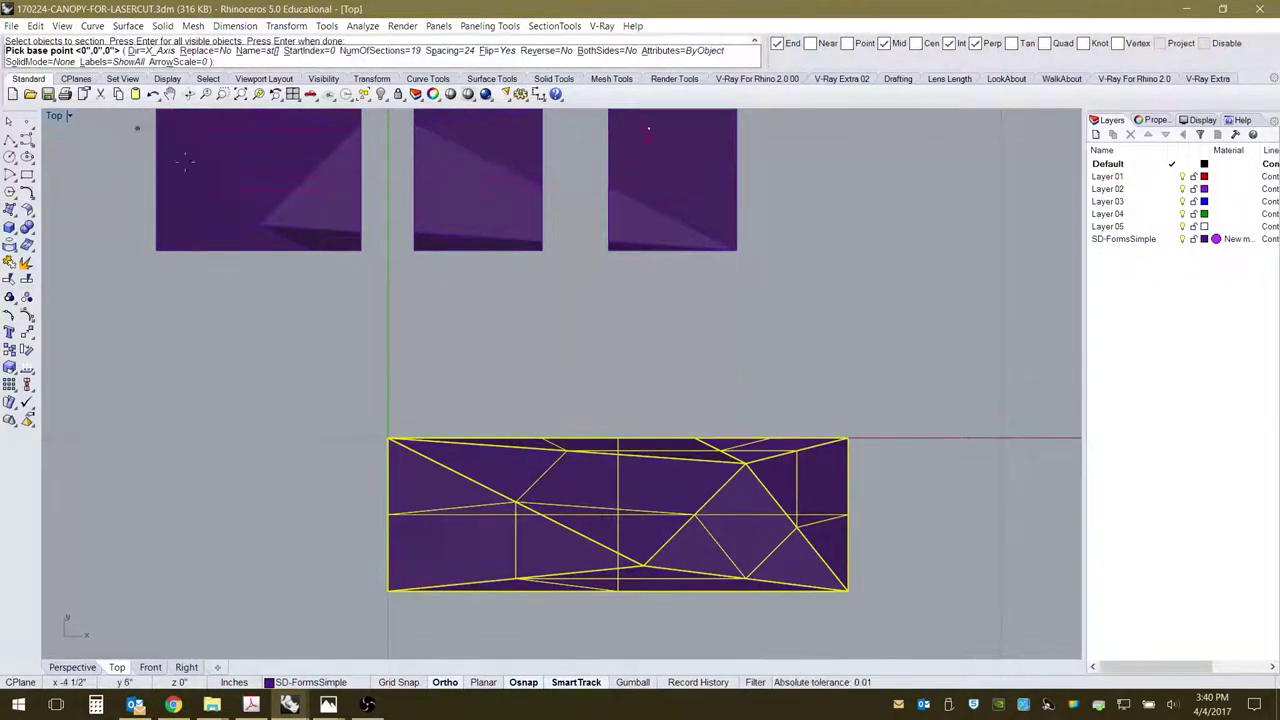
# Examine the section array preview against the full canopy form, checking how far the section lines spread beyond it.
pyautogui.scroll(-4, 460, 428)
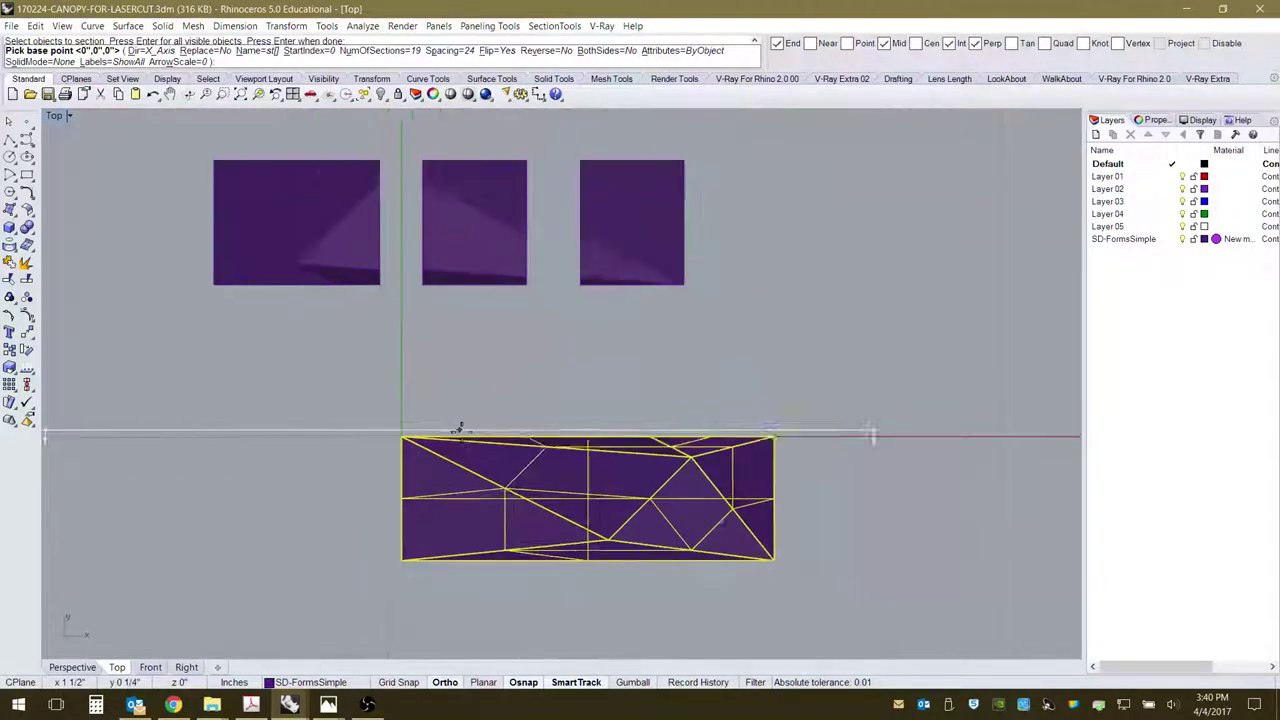
pyautogui.scroll(-10, 460, 428)
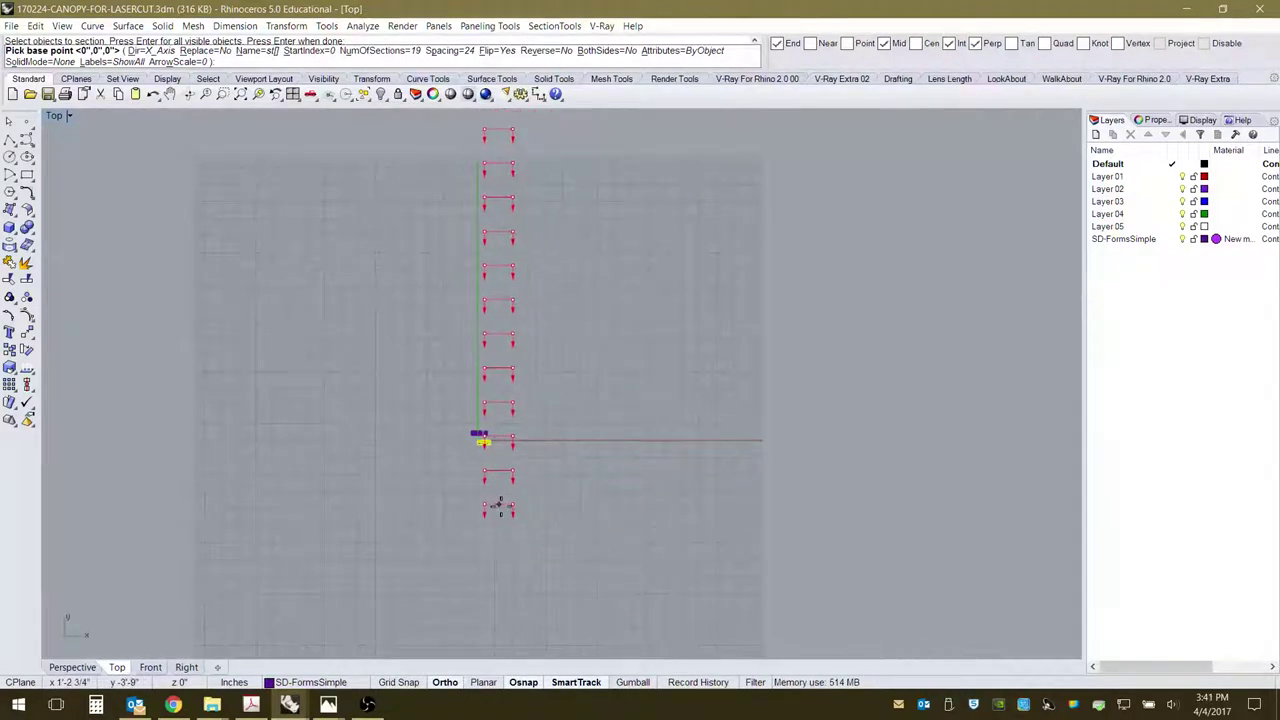
pyautogui.scroll(8, 489, 495)
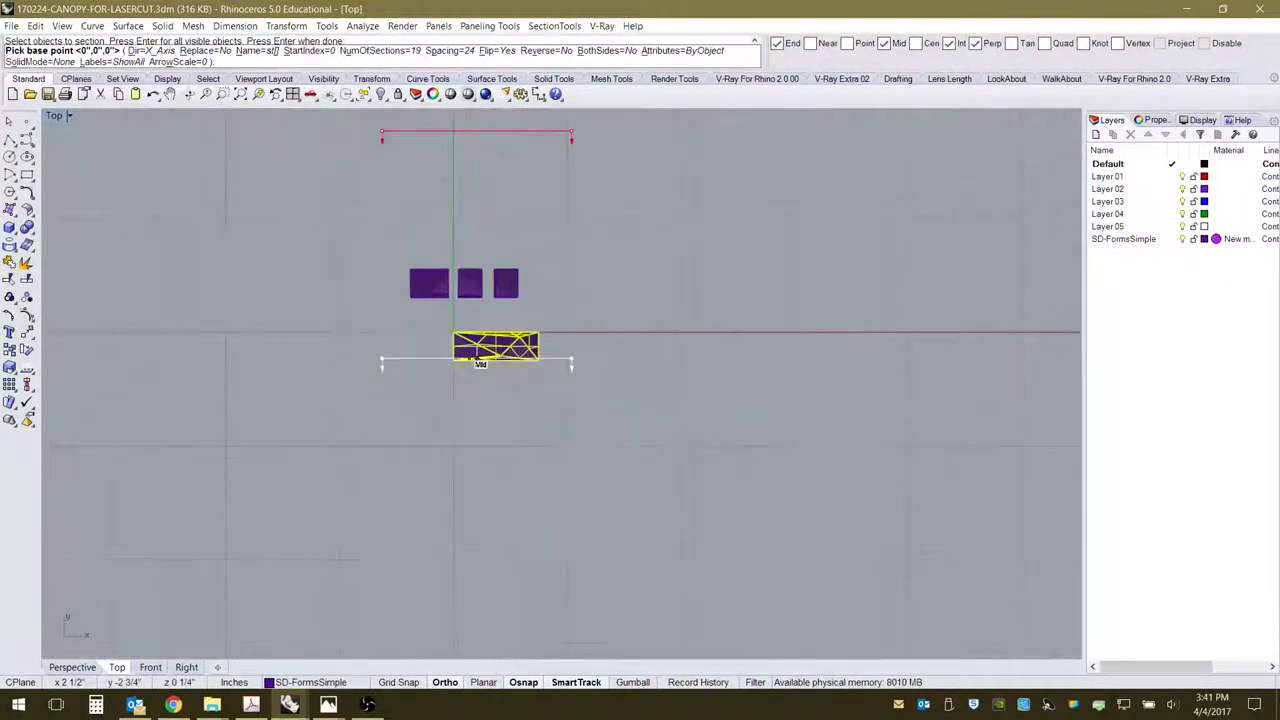
pyautogui.scroll(3, 505, 321)
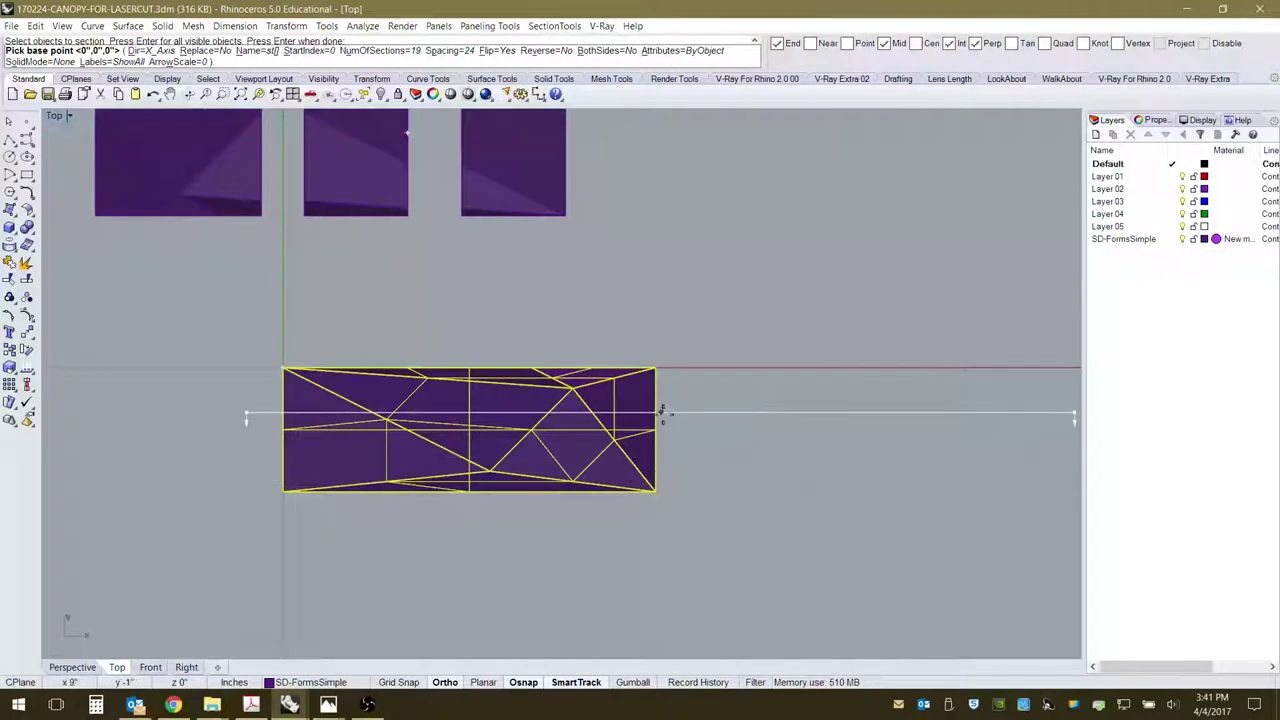
pyautogui.scroll(-10, 660, 410)
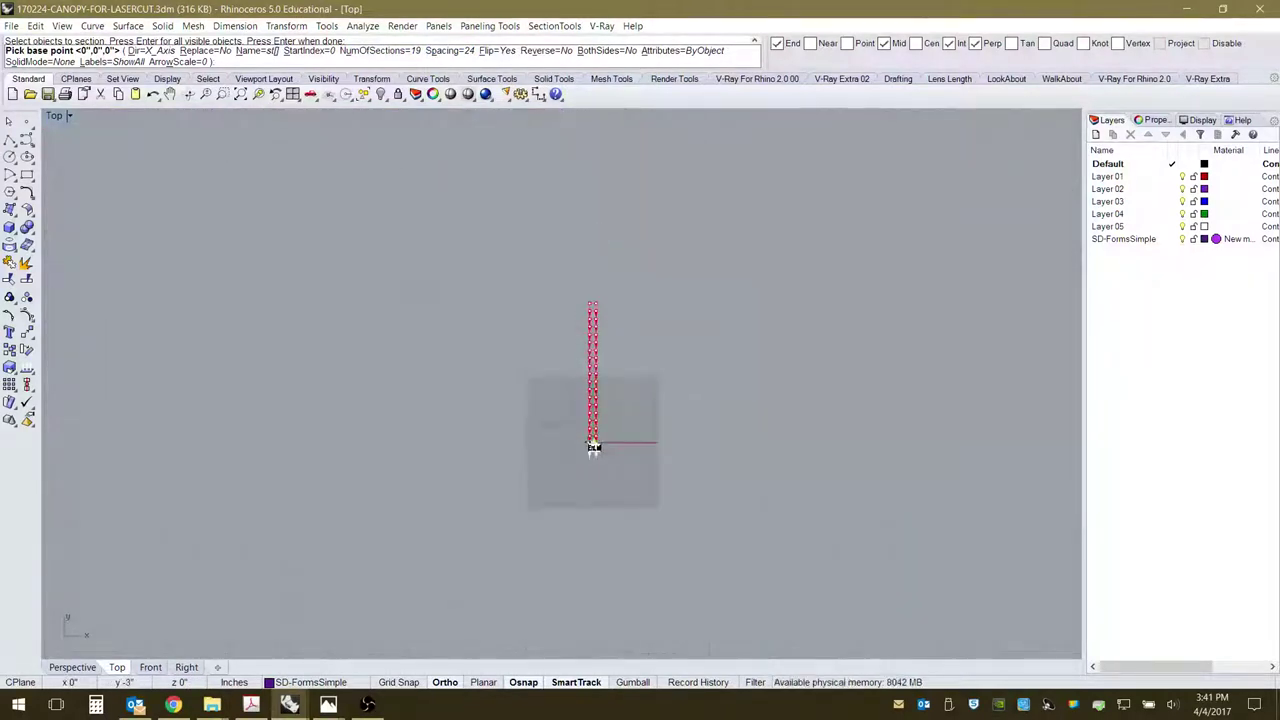
pyautogui.scroll(10, 590, 440)
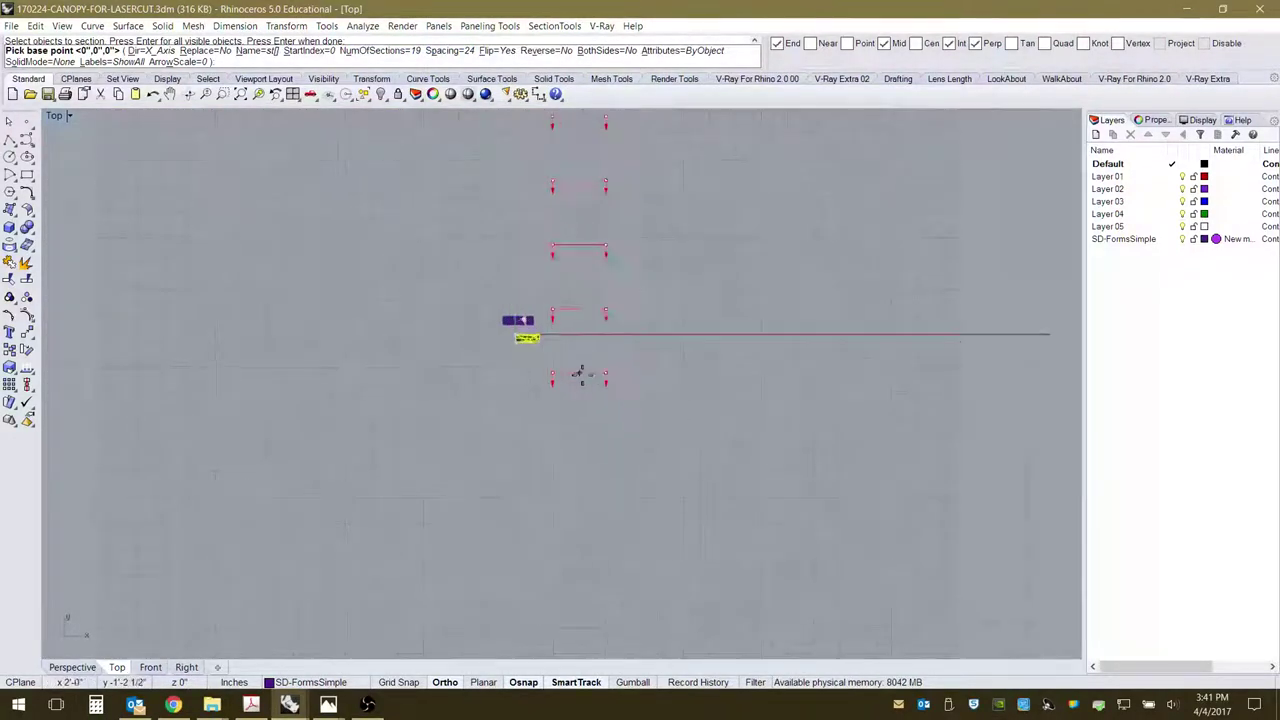
pyautogui.scroll(8, 478, 306)
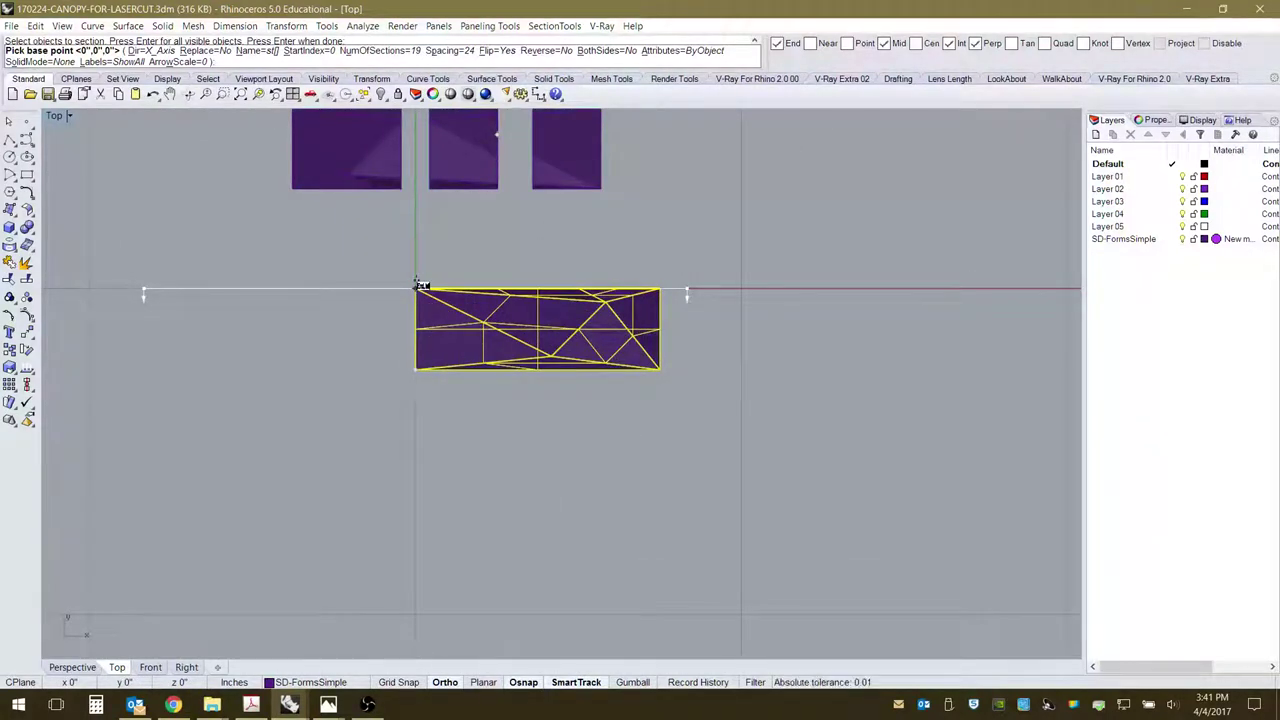
# Set the spacing of the section array to 0.25 inch and check its preview over the canopy form.
pyautogui.click(443, 50)
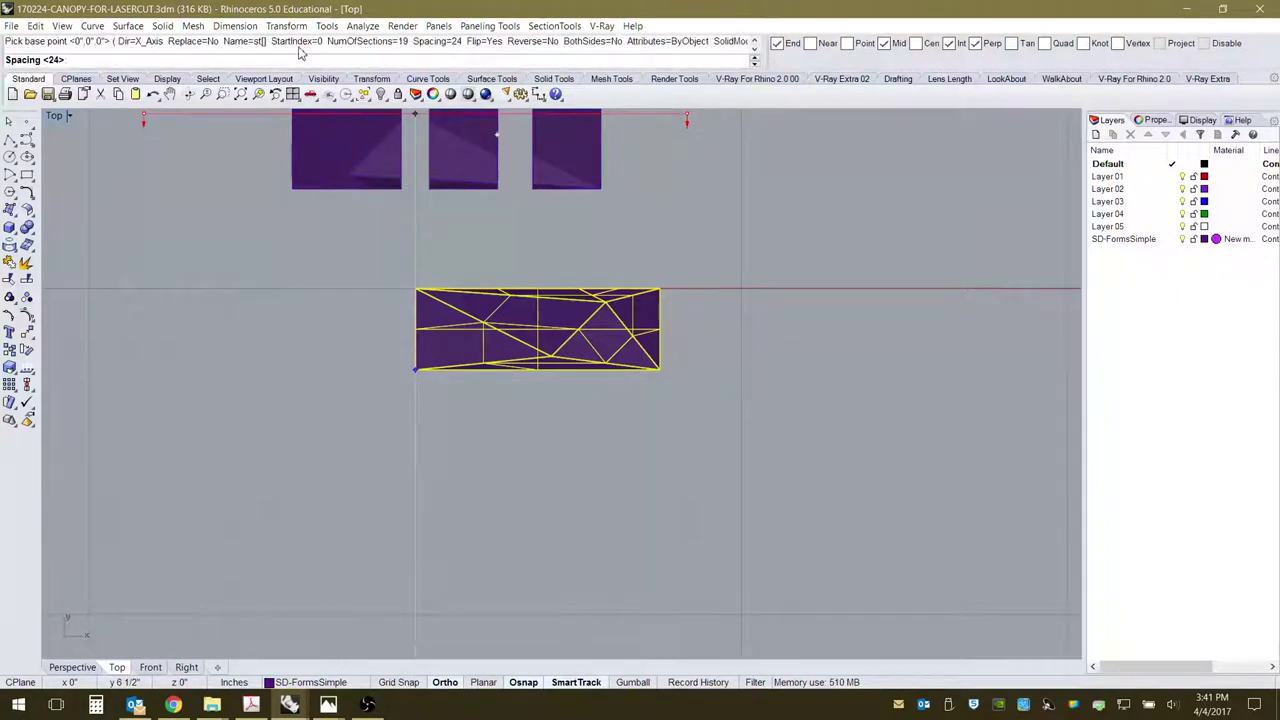
pyautogui.write('2')
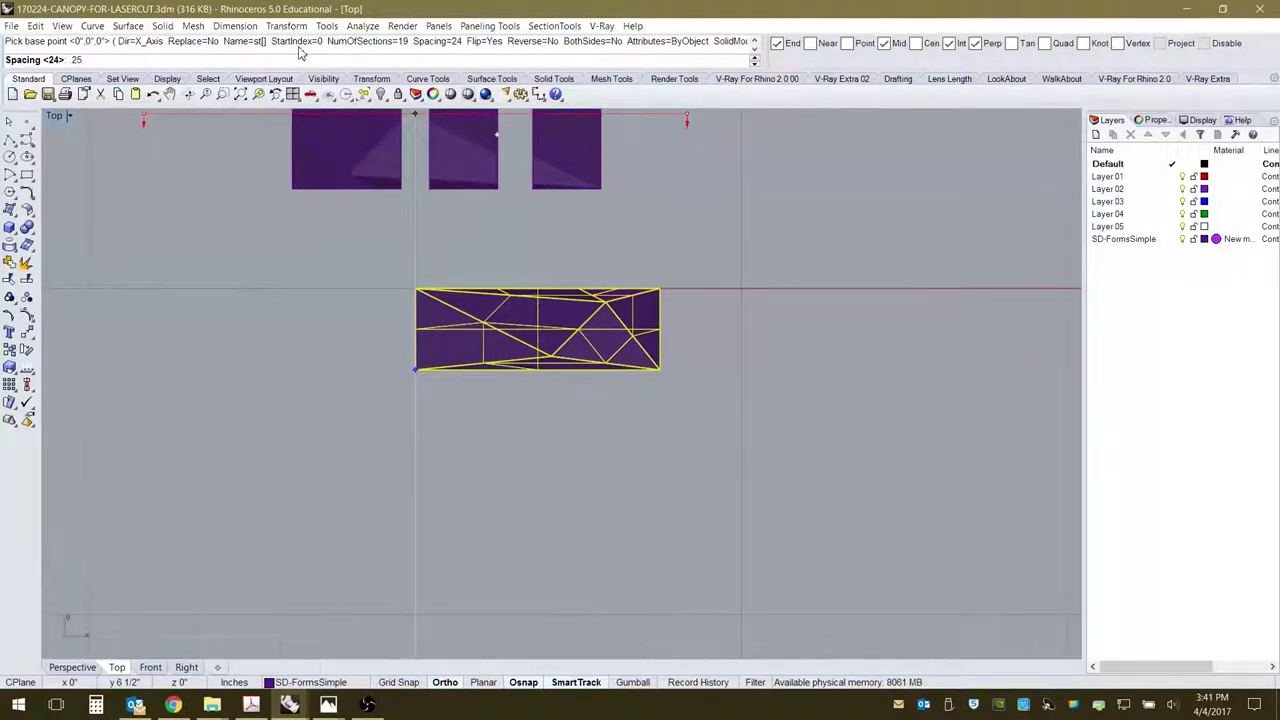
pyautogui.write('5')
pyautogui.press('Return')
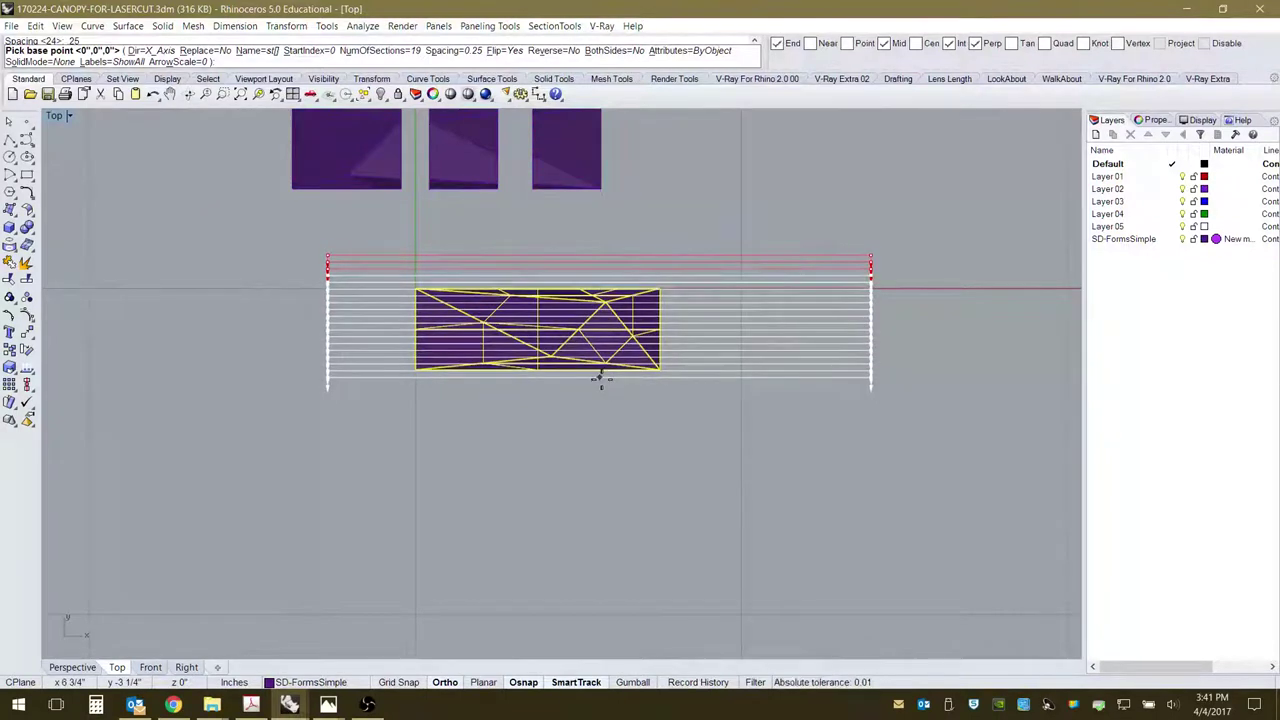
pyautogui.scroll(3, 601, 380)
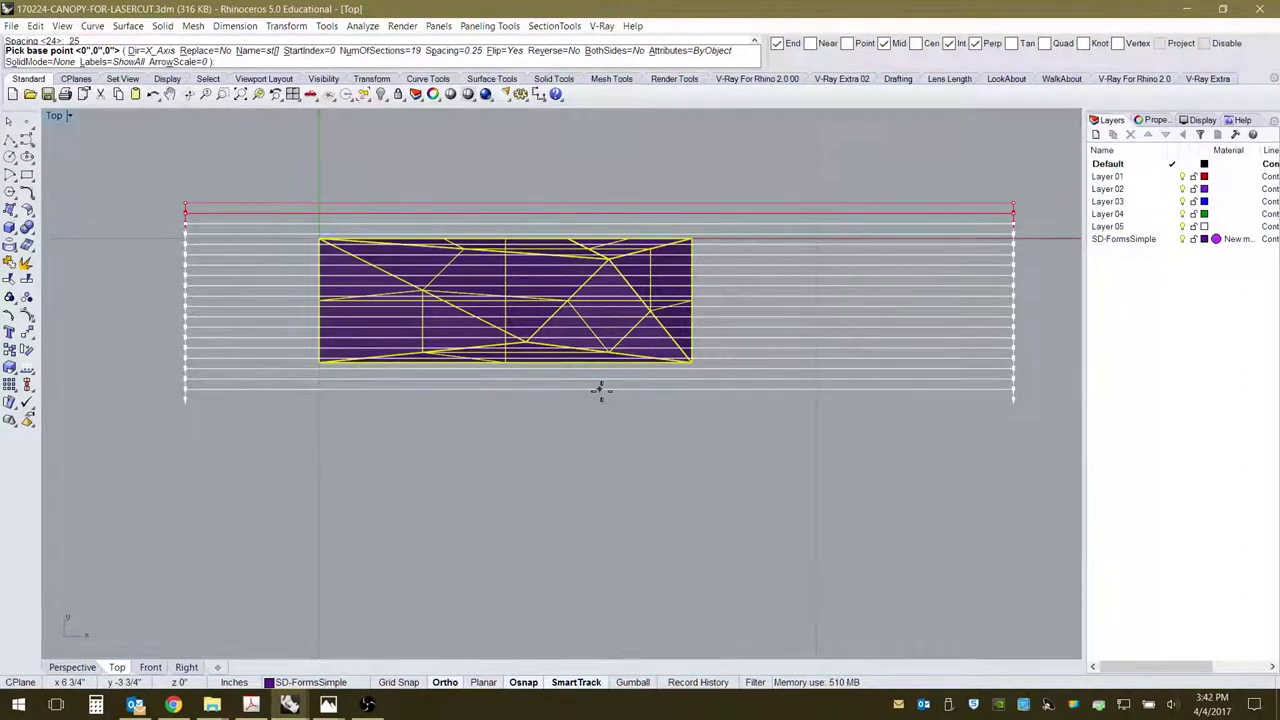
# Set the section spacing to 0.5 inch and the array direction to Y_Axis.
pyautogui.click(466, 55)
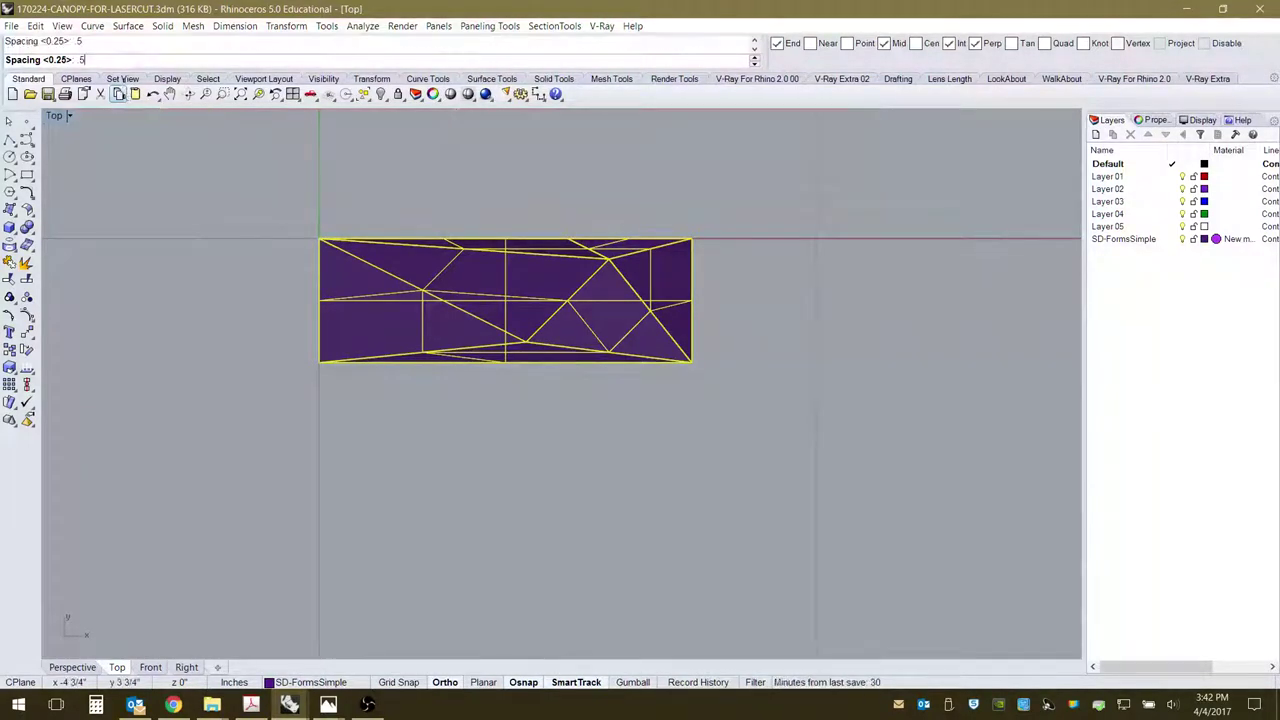
pyautogui.press('Return')
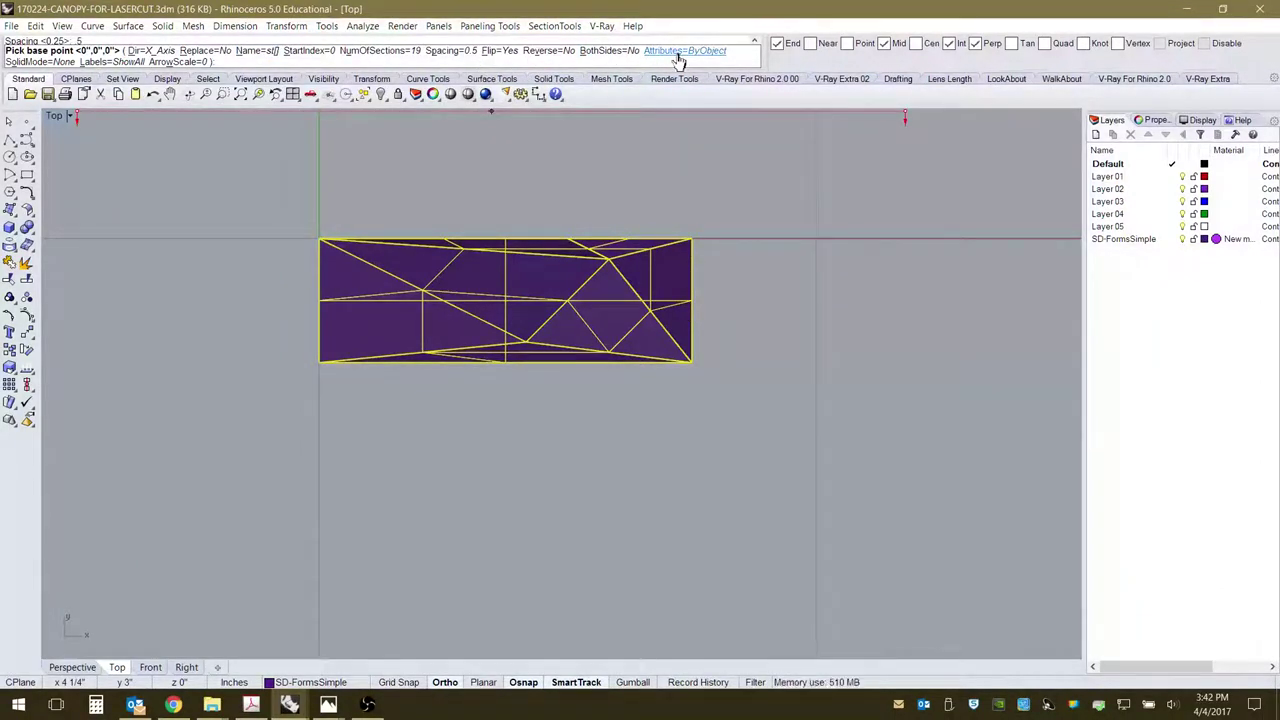
pyautogui.click(160, 52)
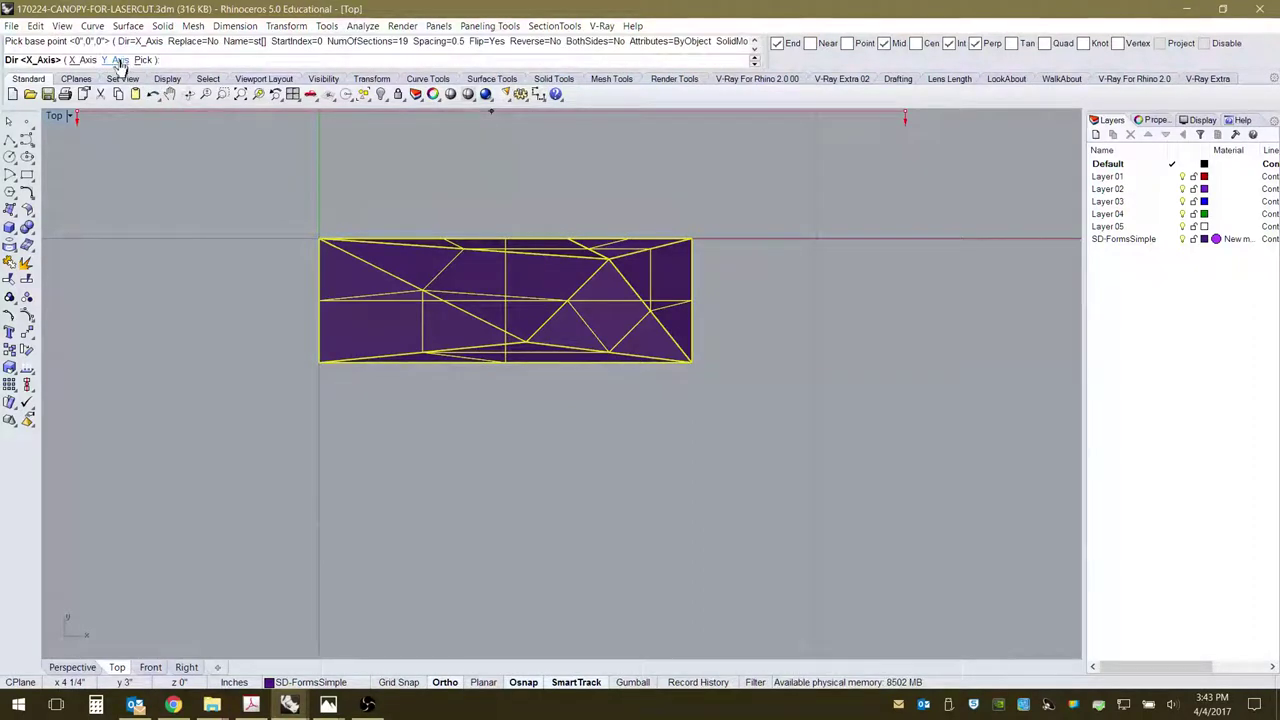
pyautogui.click(119, 60)
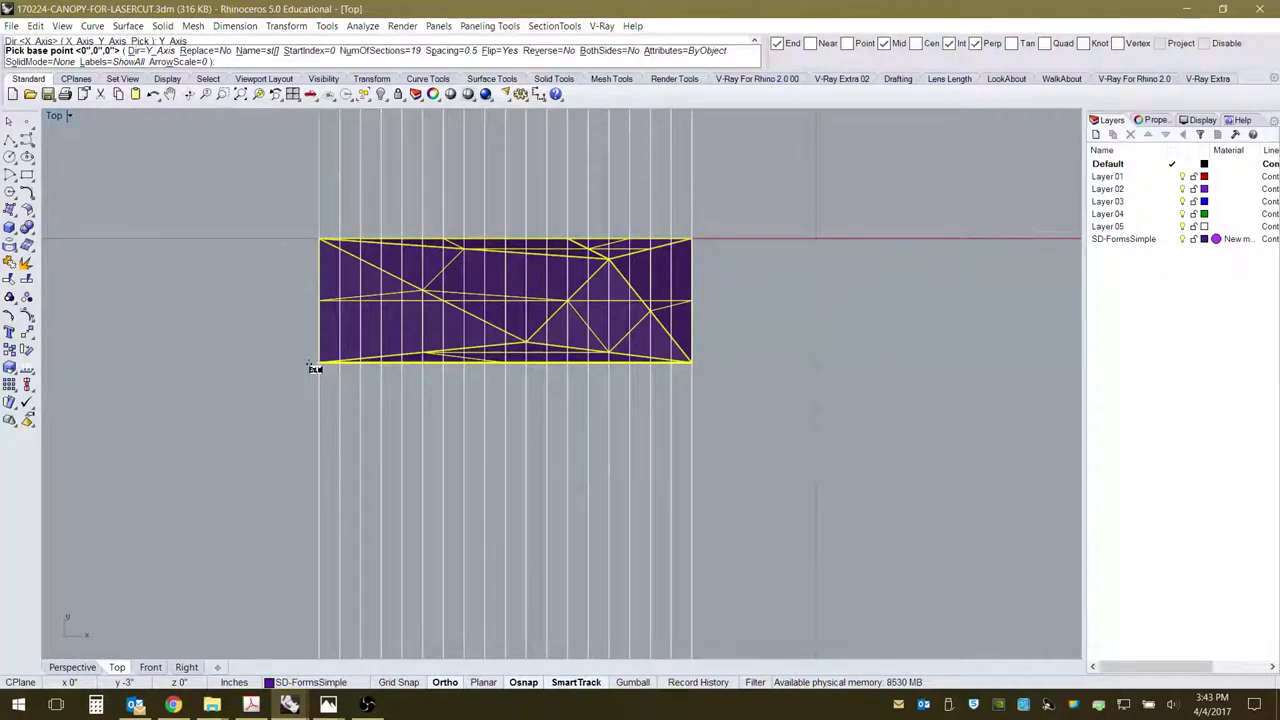
# Set the number of sections to 19 and place the array from the canopy form's lower-left corner.
pyautogui.click(390, 51)
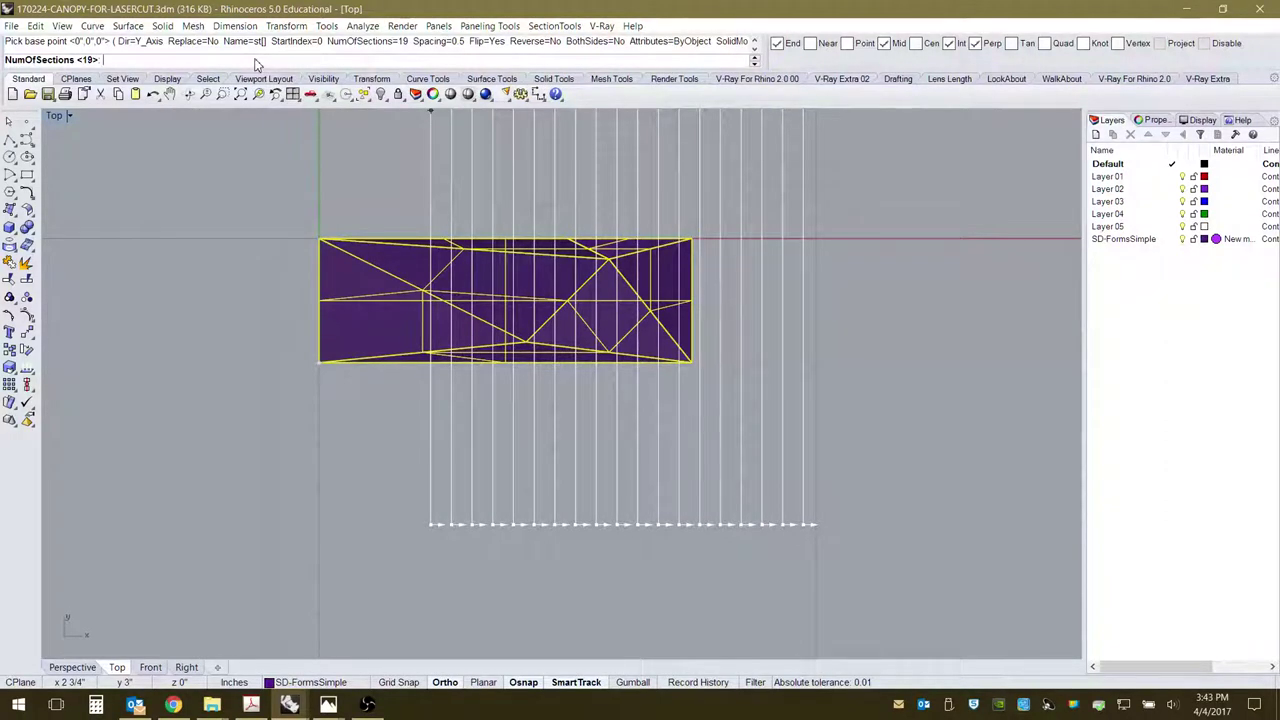
pyautogui.write('19')
pyautogui.press('Return')
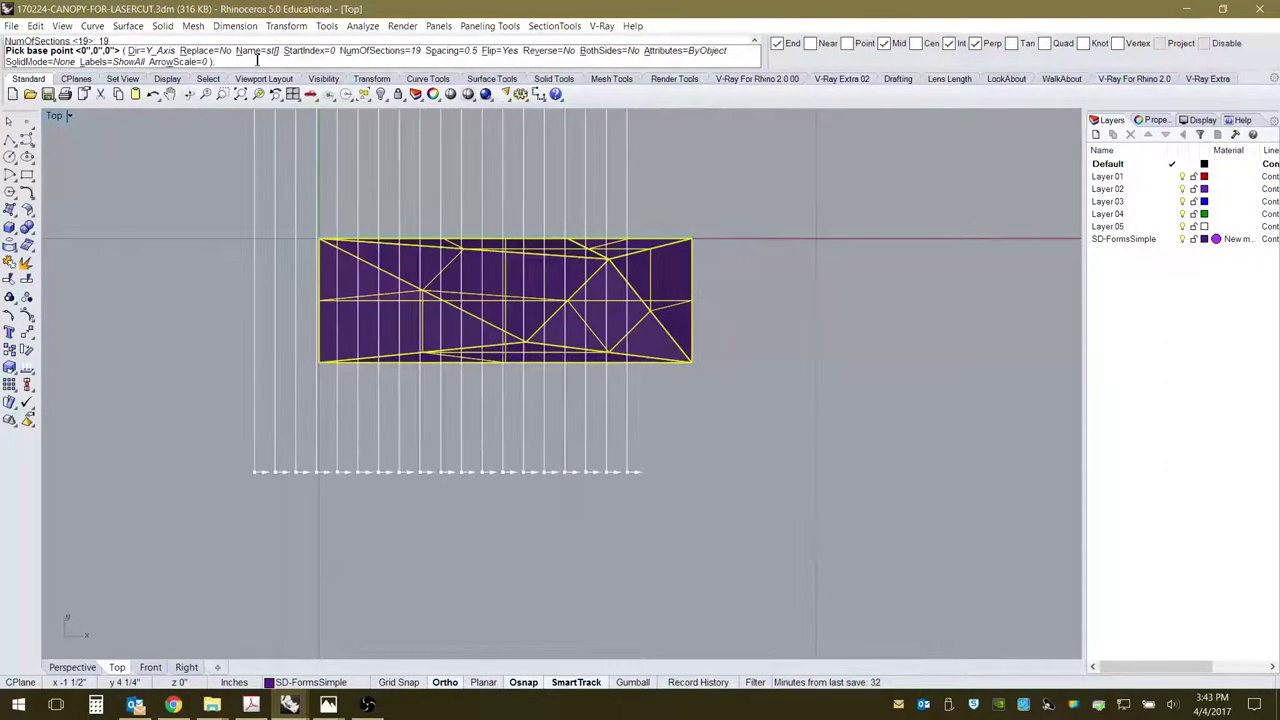
pyautogui.click(318, 363)
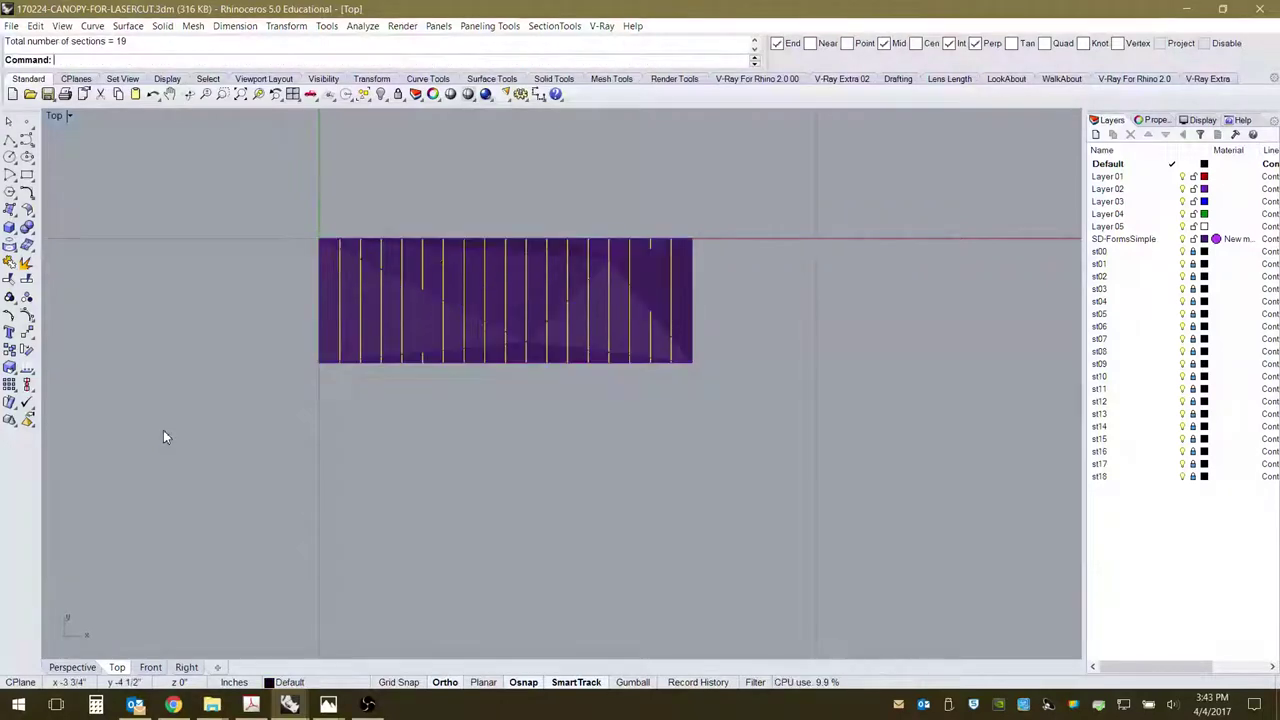
# Examine the section curves across the canopy's folded faces from several angles in the Perspective view.
pyautogui.click(72, 667)
pyautogui.moveTo(586, 400); pyautogui.dragTo(529, 506, button='right')
pyautogui.scroll(5, 628, 405)
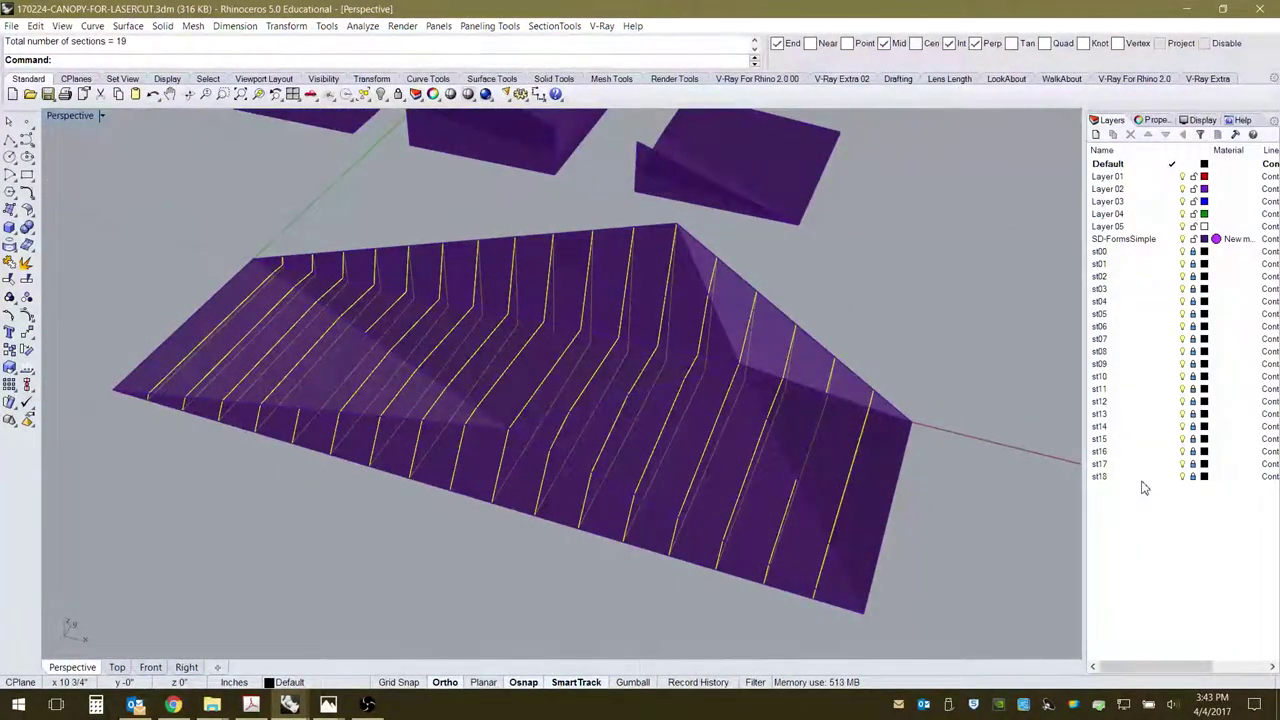
pyautogui.moveTo(377, 400); pyautogui.dragTo(520, 449, button='right')
pyautogui.scroll(-5, 487, 385)
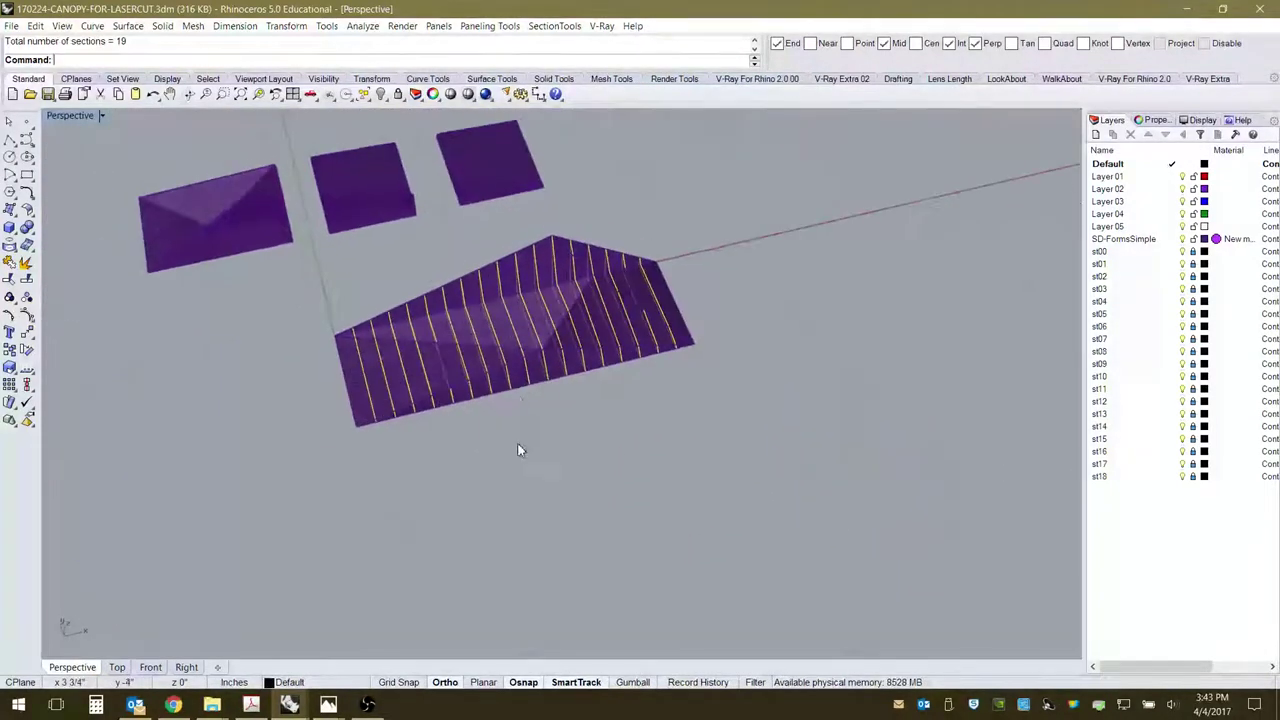
# Create nested 2D layouts of all sections st00 to st18, placing the horizontal row below the canopy form in the Top view.
pyautogui.click(117, 667)
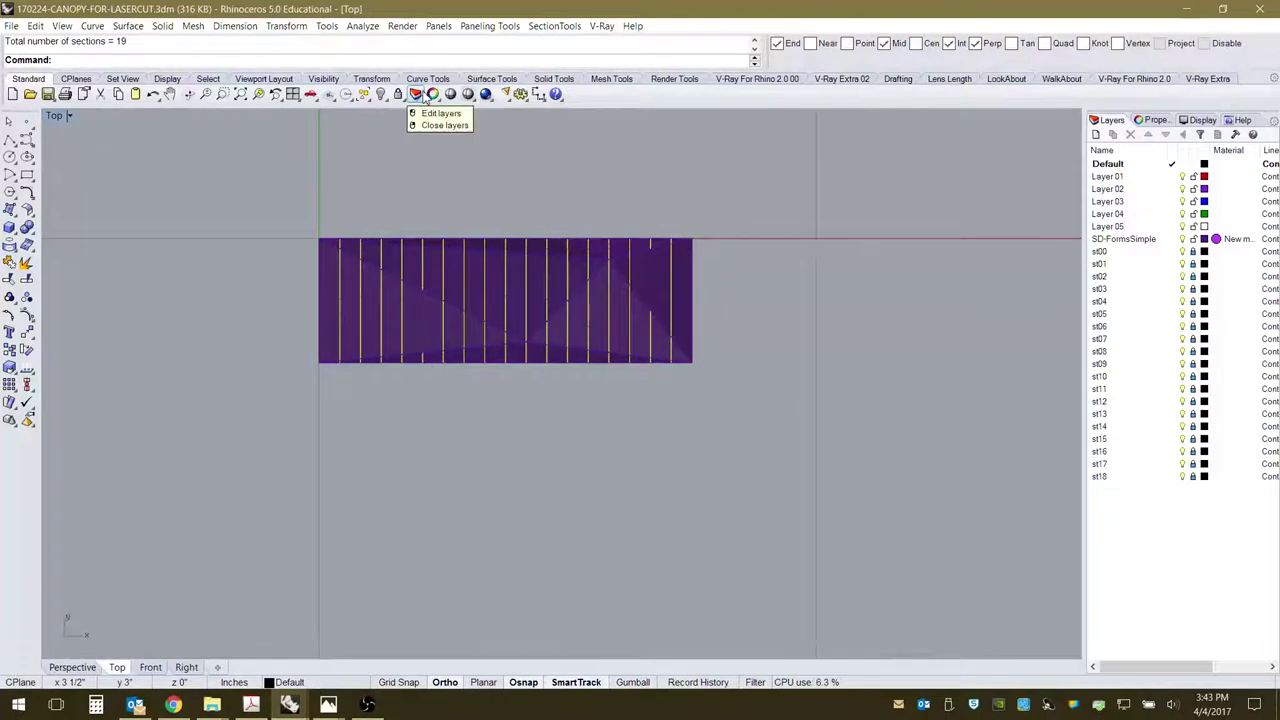
pyautogui.click(545, 27)
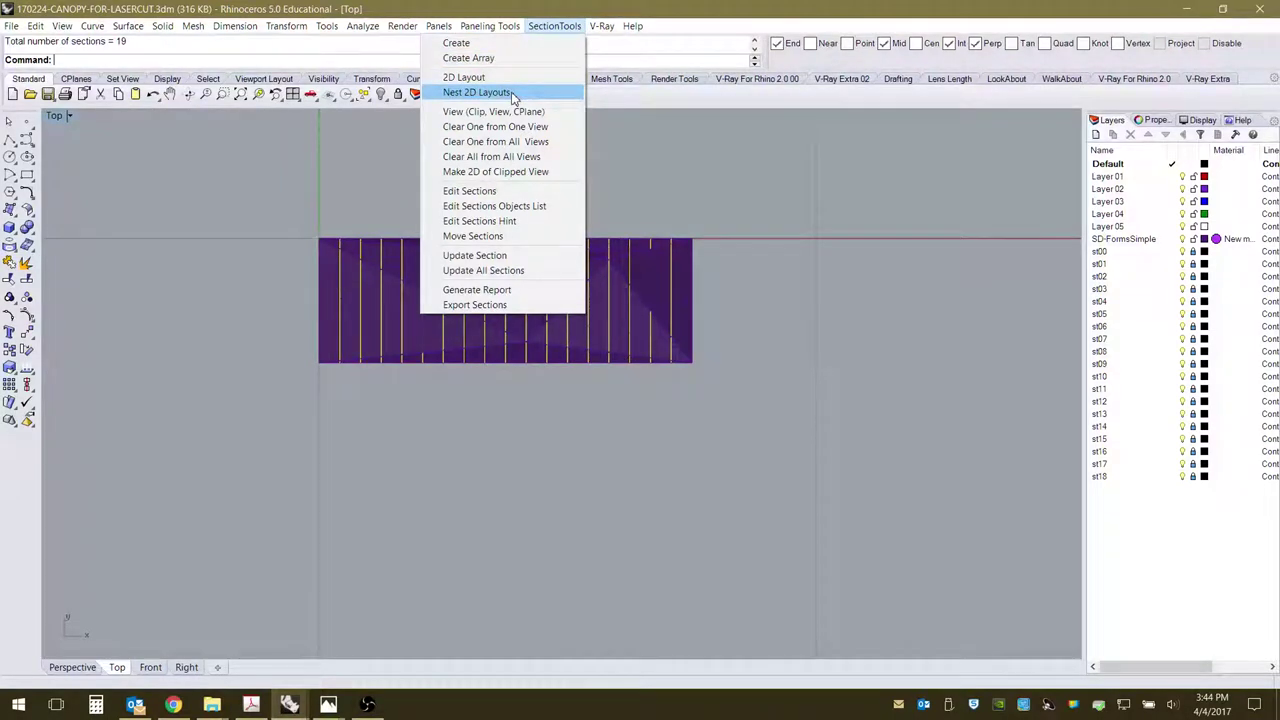
pyautogui.click(478, 92)
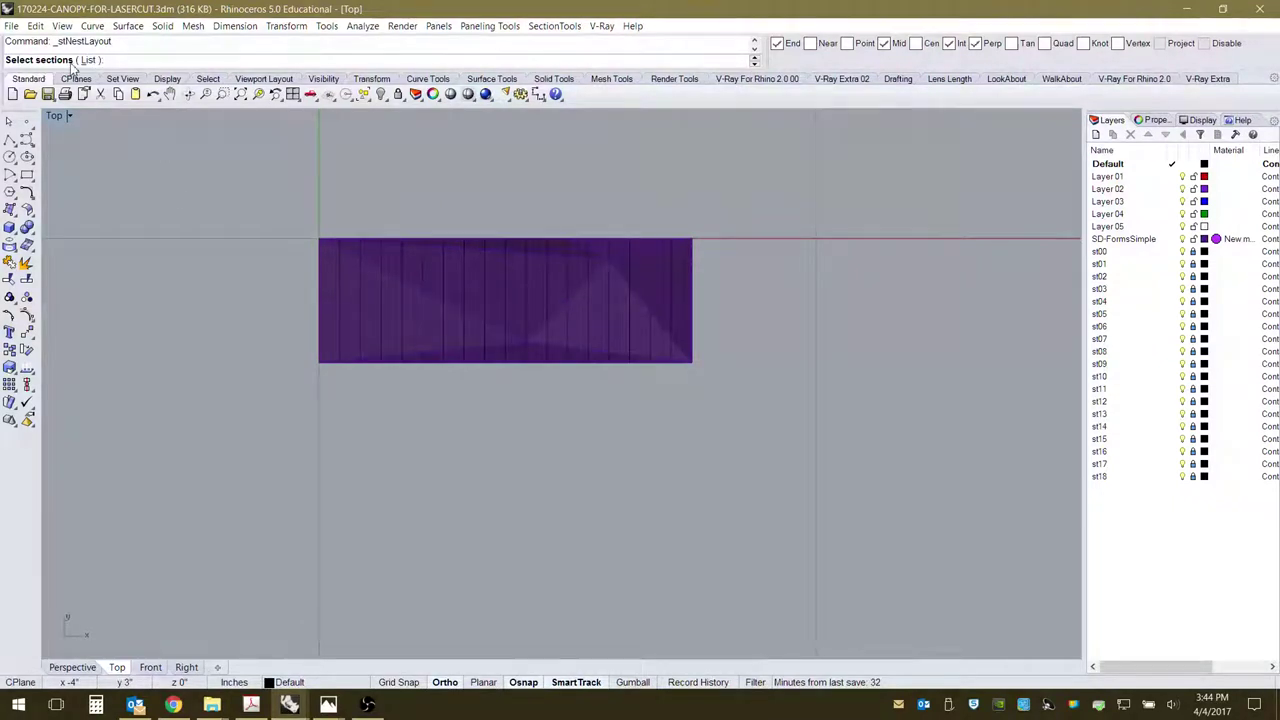
pyautogui.click(89, 60)
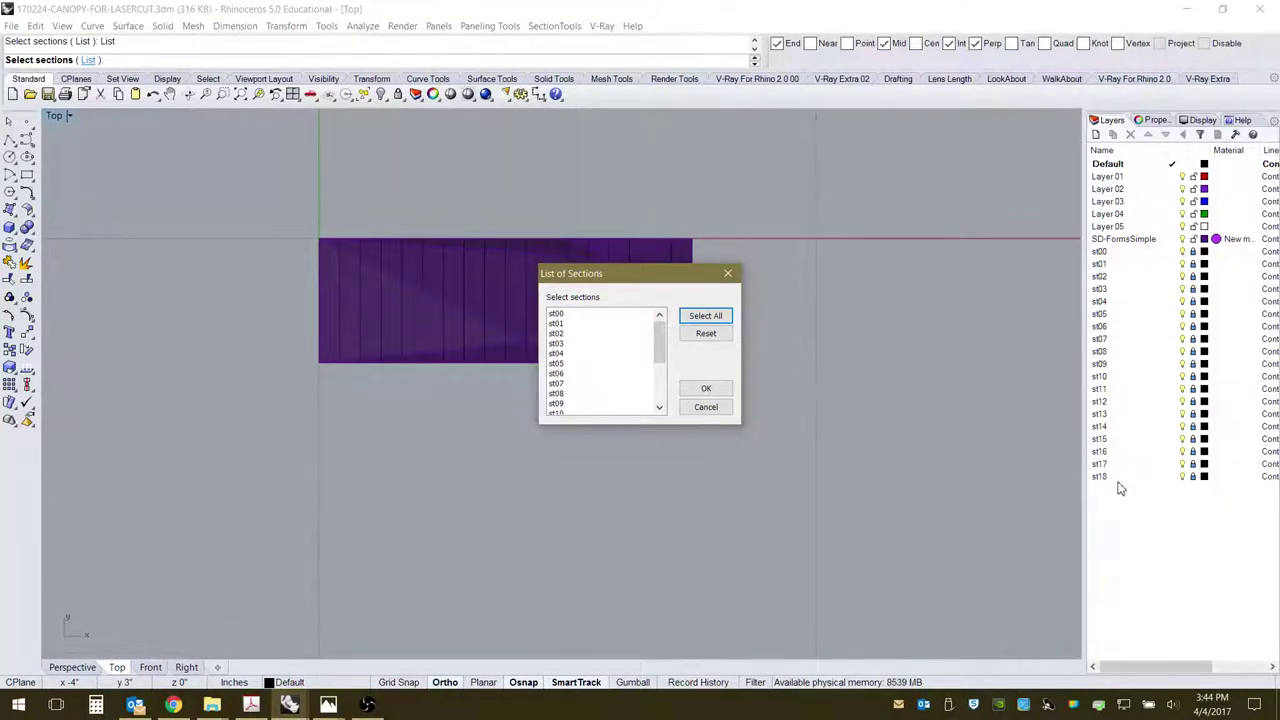
pyautogui.click(706, 317)
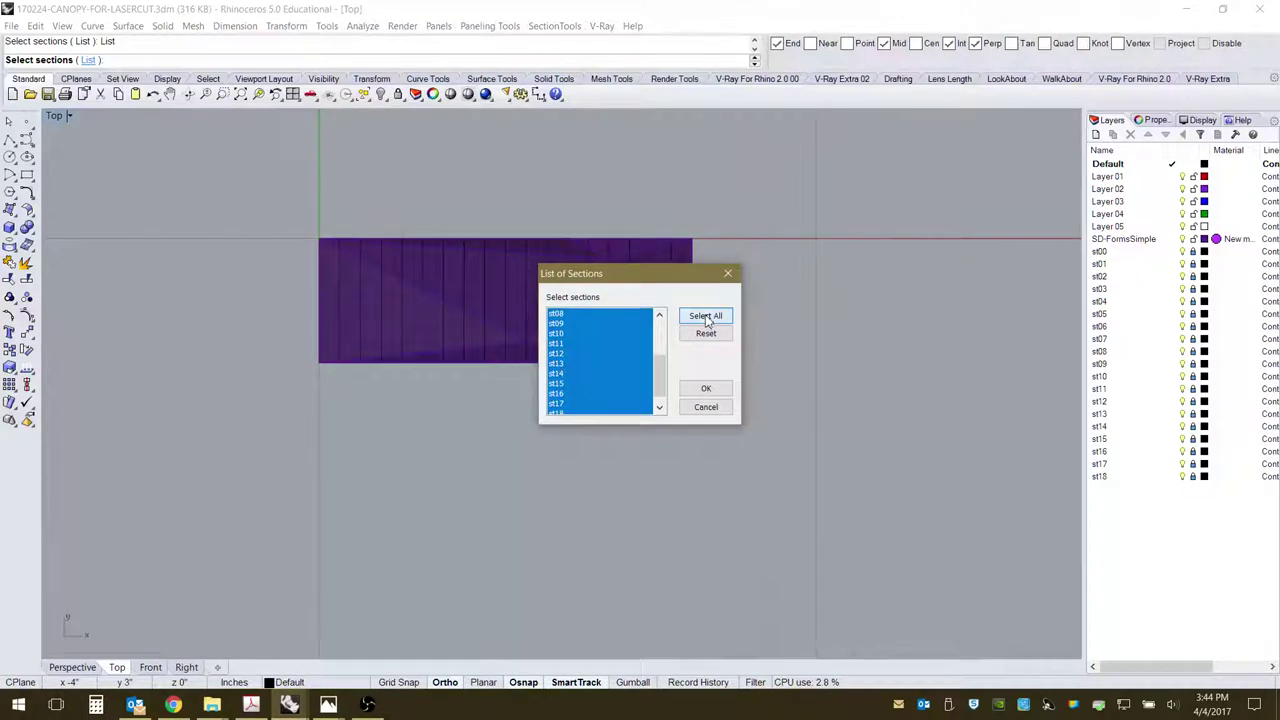
pyautogui.click(706, 388)
pyautogui.scroll(-5, 505, 476)
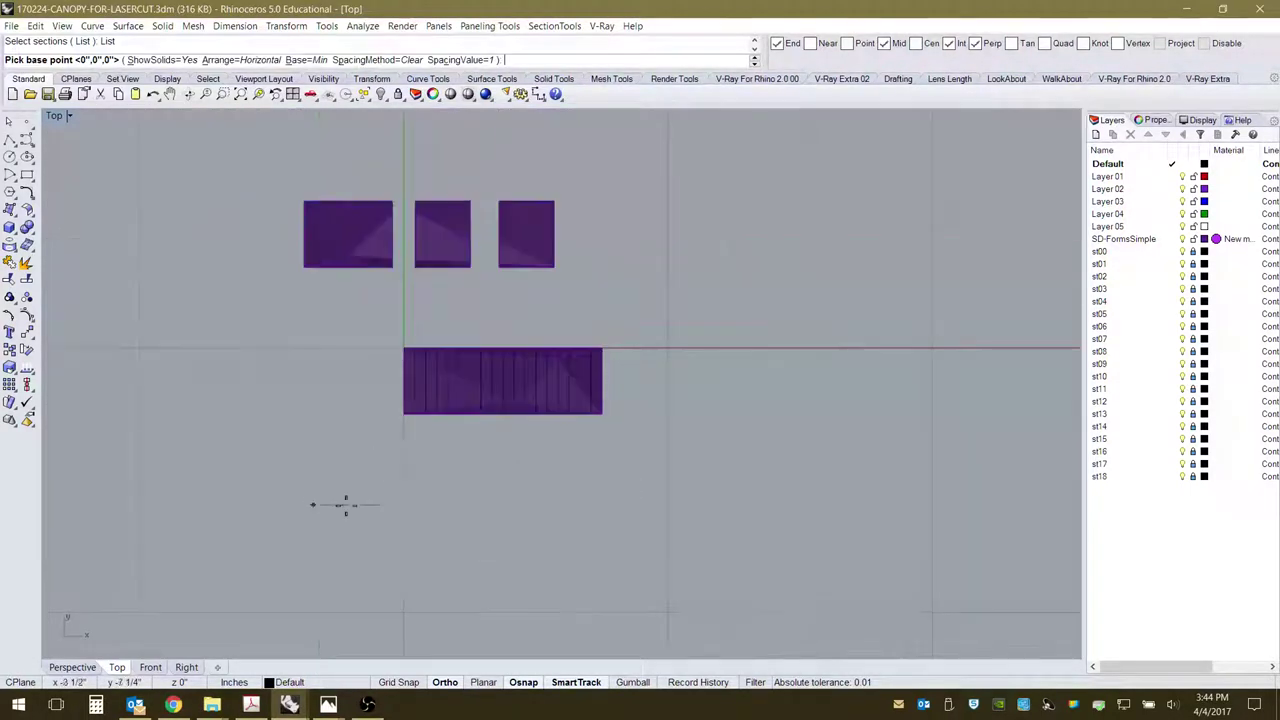
pyautogui.click(202, 457)
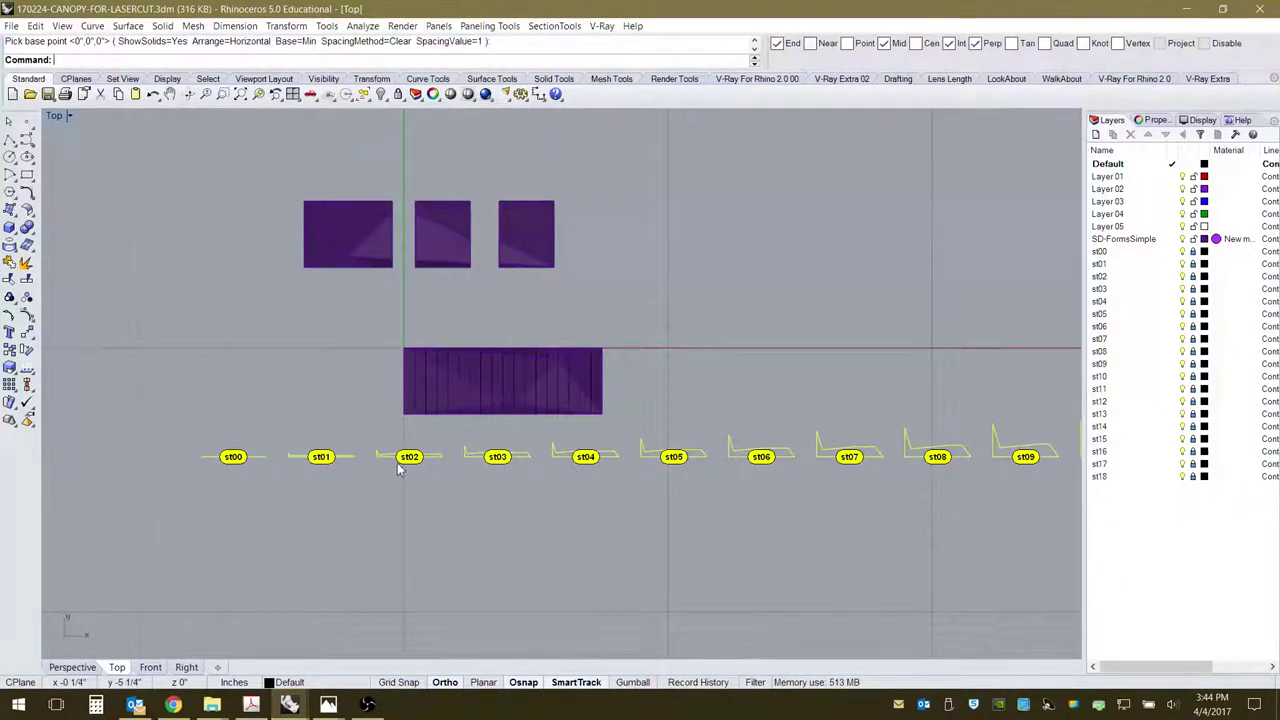
# Inspect the row of 2D section profiles in the Top view, including the last ones, st17 and st18.
pyautogui.scroll(-2, 366, 480)
pyautogui.scroll(-3, 775, 487)
pyautogui.scroll(5, 904, 466)
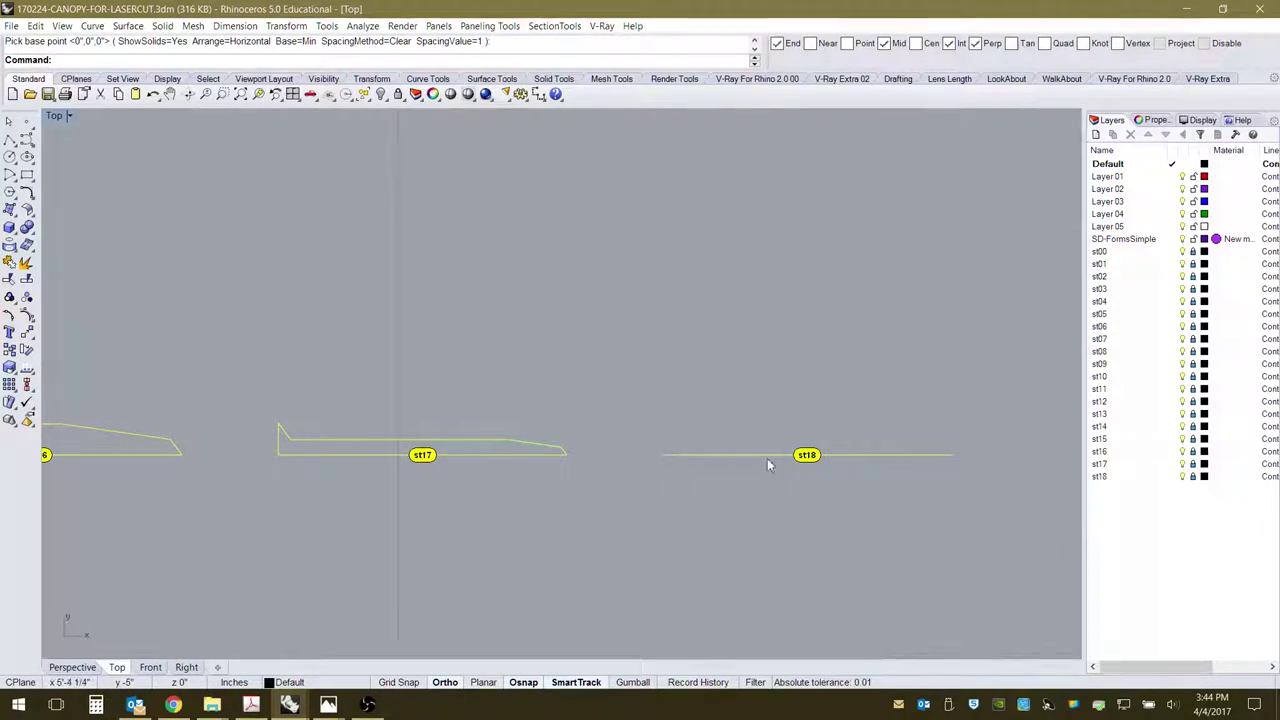
pyautogui.scroll(-8, 899, 460)
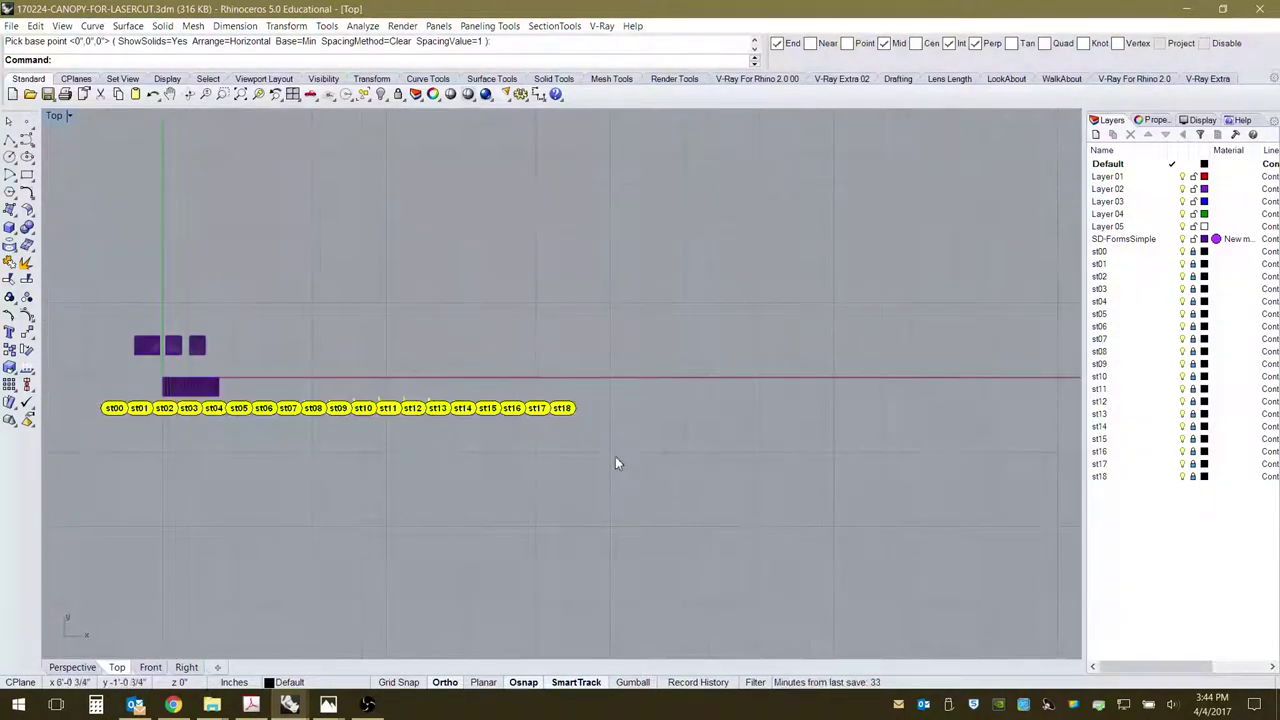
pyautogui.scroll(8, 615, 463)
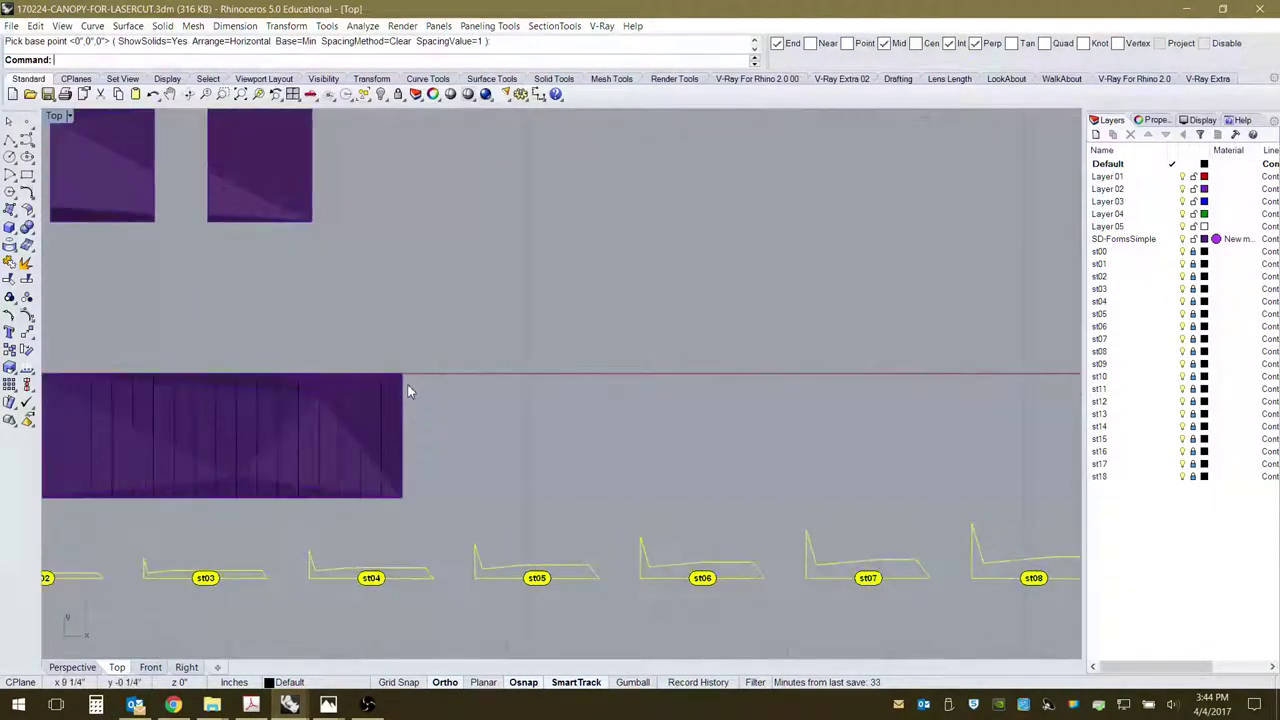
# Compare the labelled 2D section profiles with the sectioned canopy form in the Perspective view, including its end face.
pyautogui.click(72, 667)
pyautogui.moveTo(420, 470); pyautogui.dragTo(660, 429, button='right')
pyautogui.scroll(3, 691, 374)
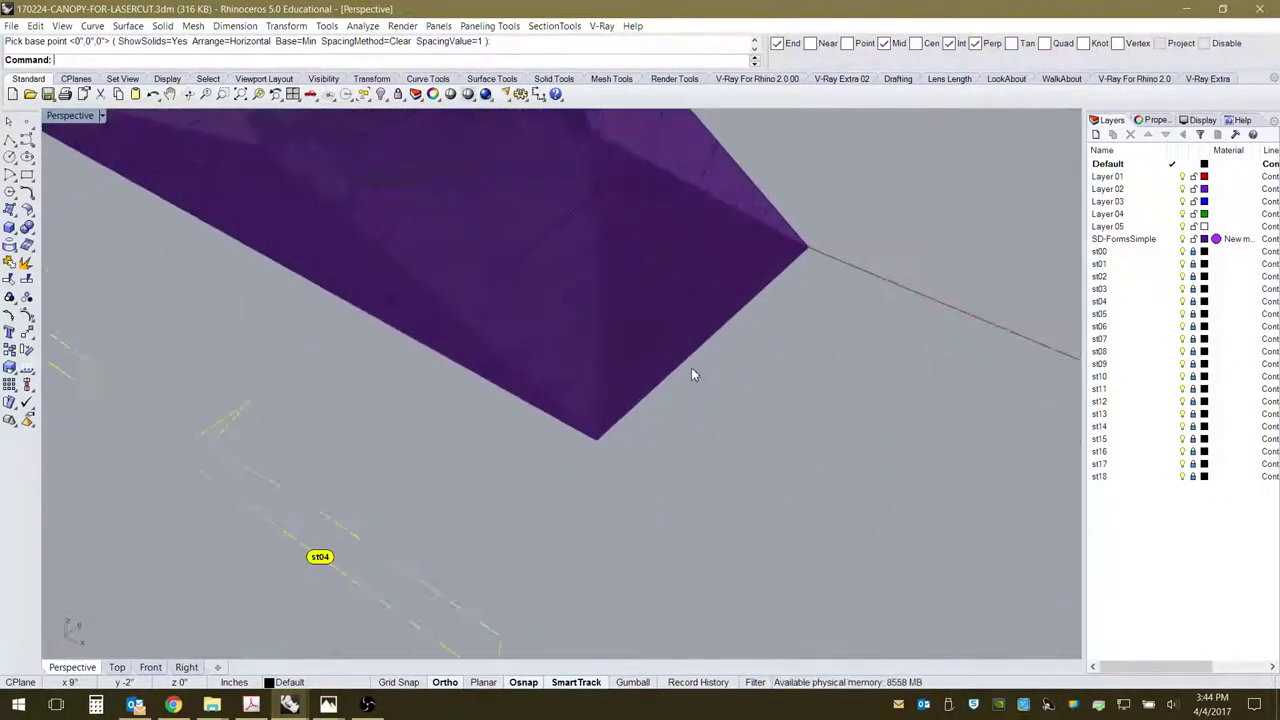
pyautogui.scroll(2, 691, 374)
pyautogui.moveTo(731, 386); pyautogui.dragTo(651, 449, button='right')
pyautogui.scroll(-8, 380, 428)
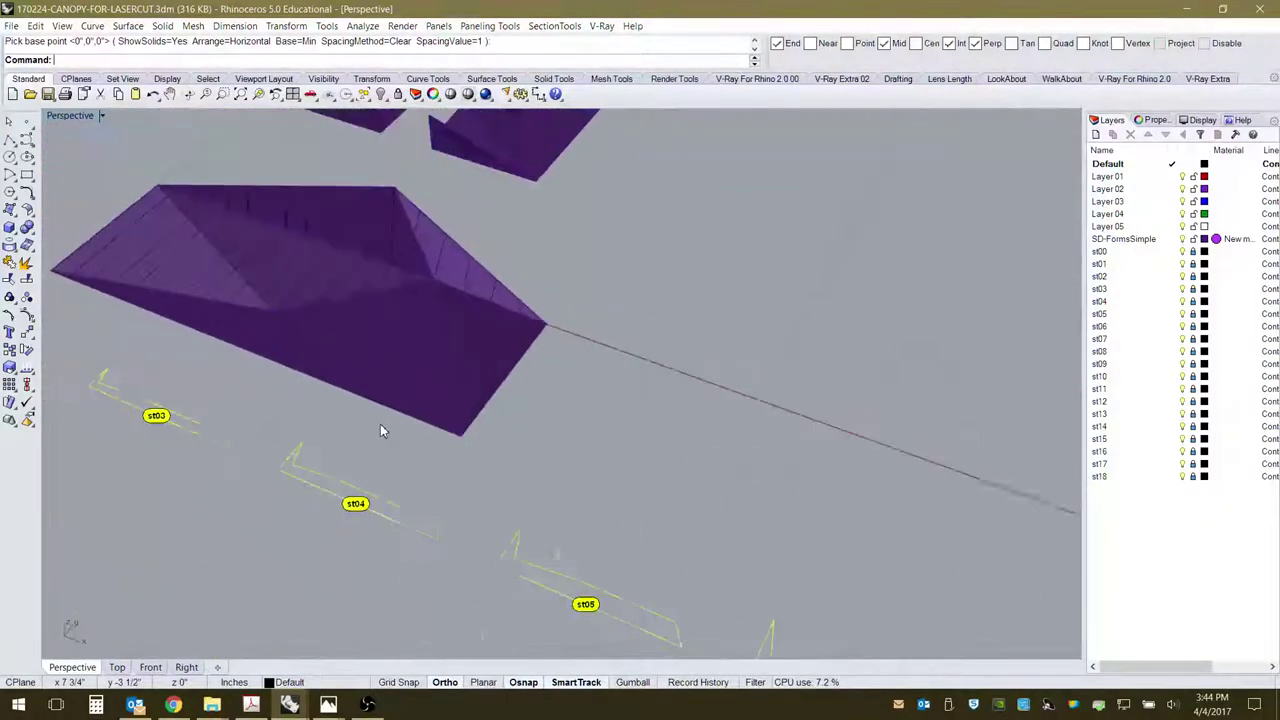
pyautogui.scroll(-4, 460, 550)
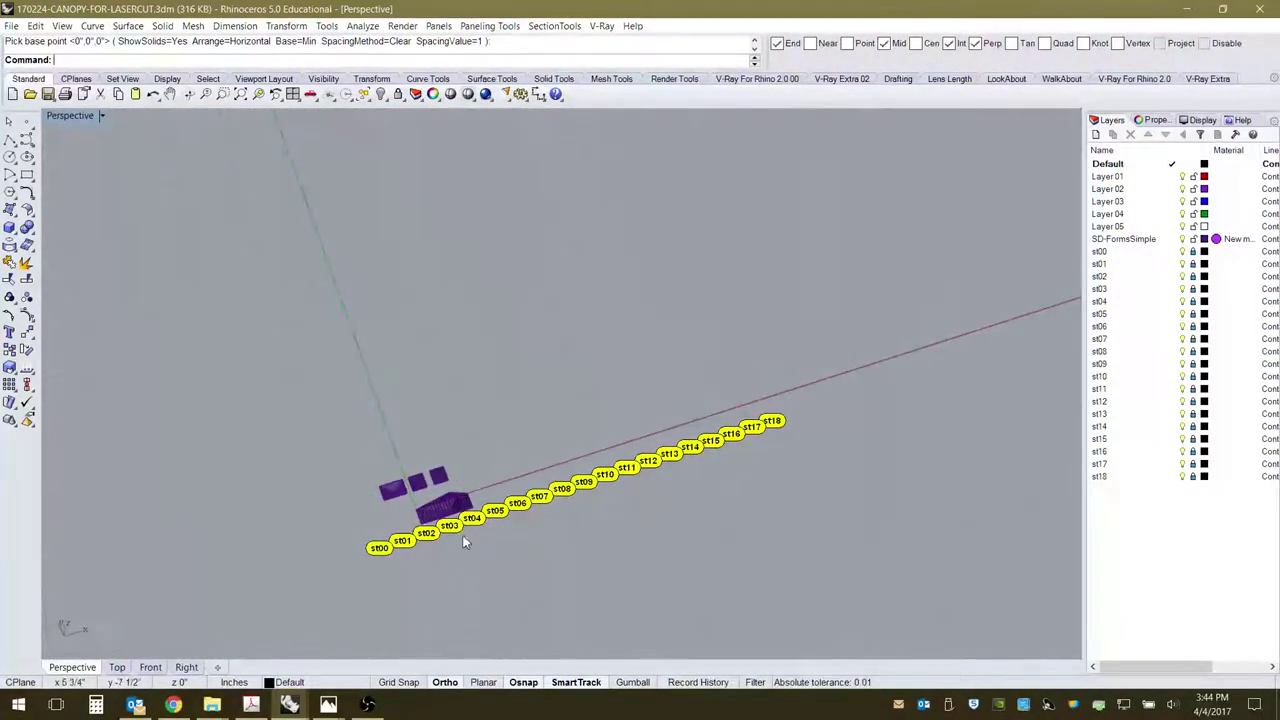
pyautogui.scroll(4, 460, 548)
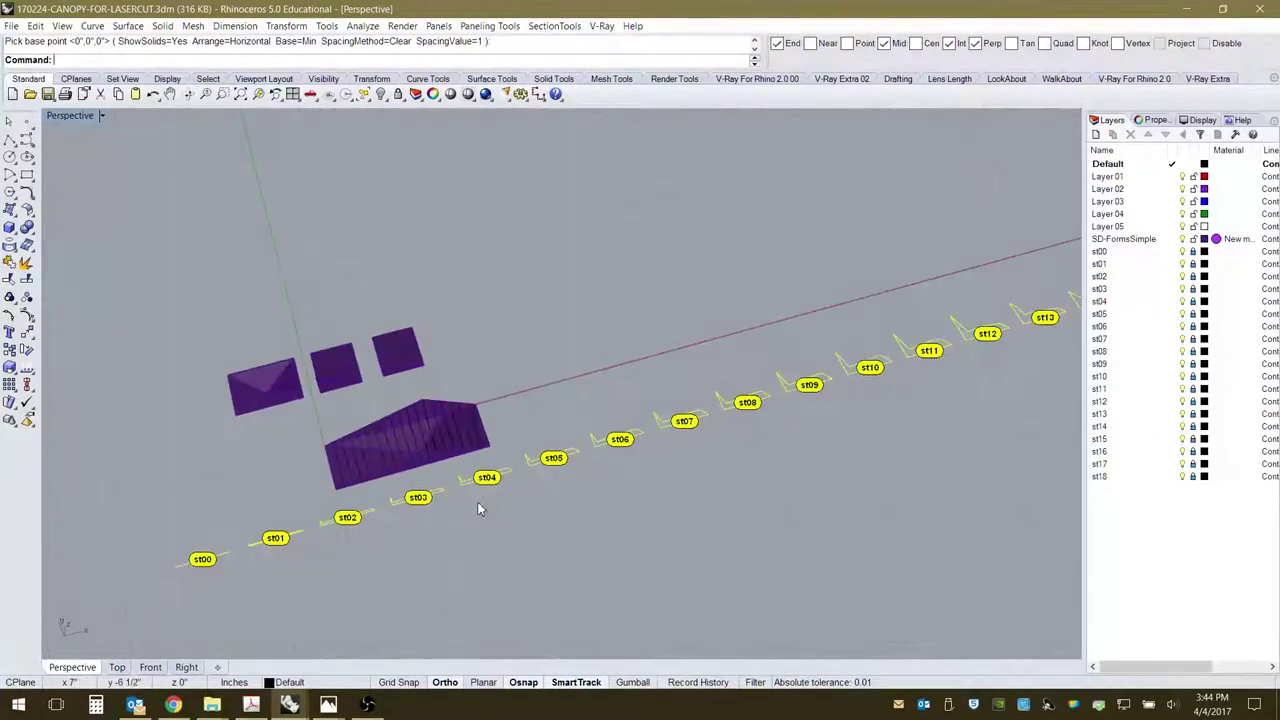
pyautogui.scroll(3, 330, 520)
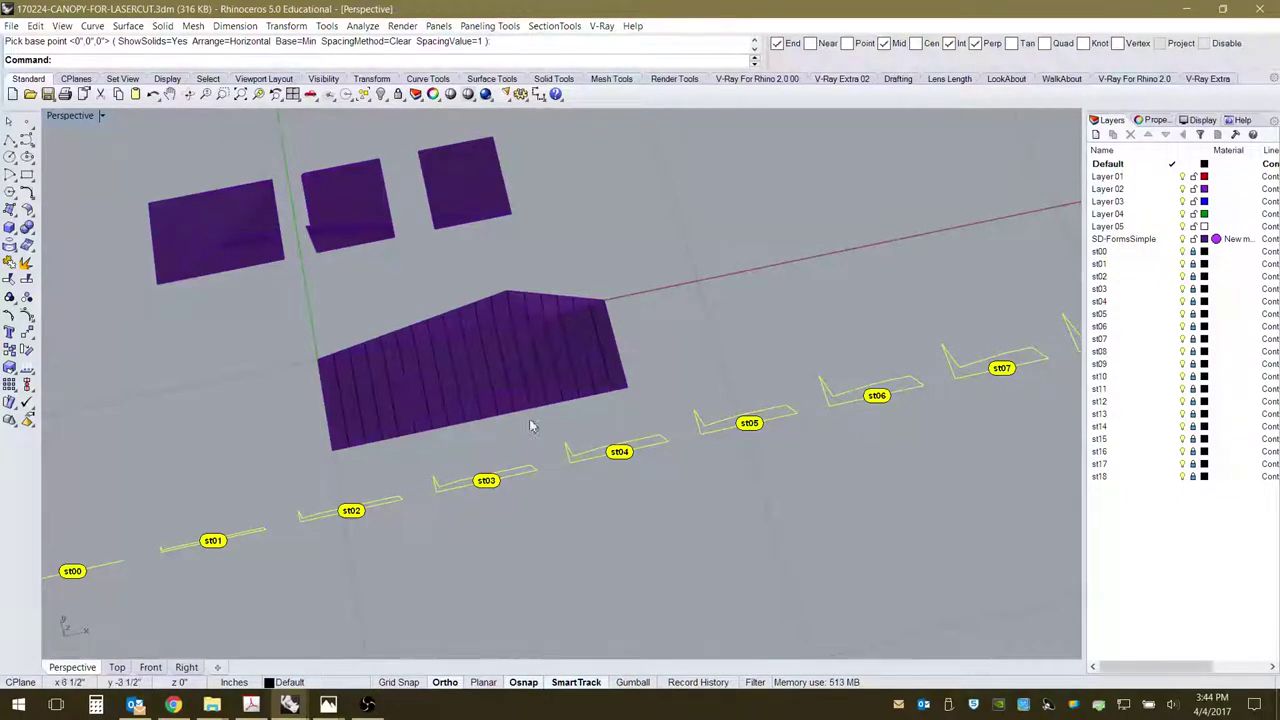
# Inspect the sectioned canopy and its 2D profiles in the Perspective view, dismissing the ARCH243 reminder and closing the reminders window.
pyautogui.moveTo(531, 425); pyautogui.dragTo(503, 343, button='right')
pyautogui.scroll(3, 517, 365)
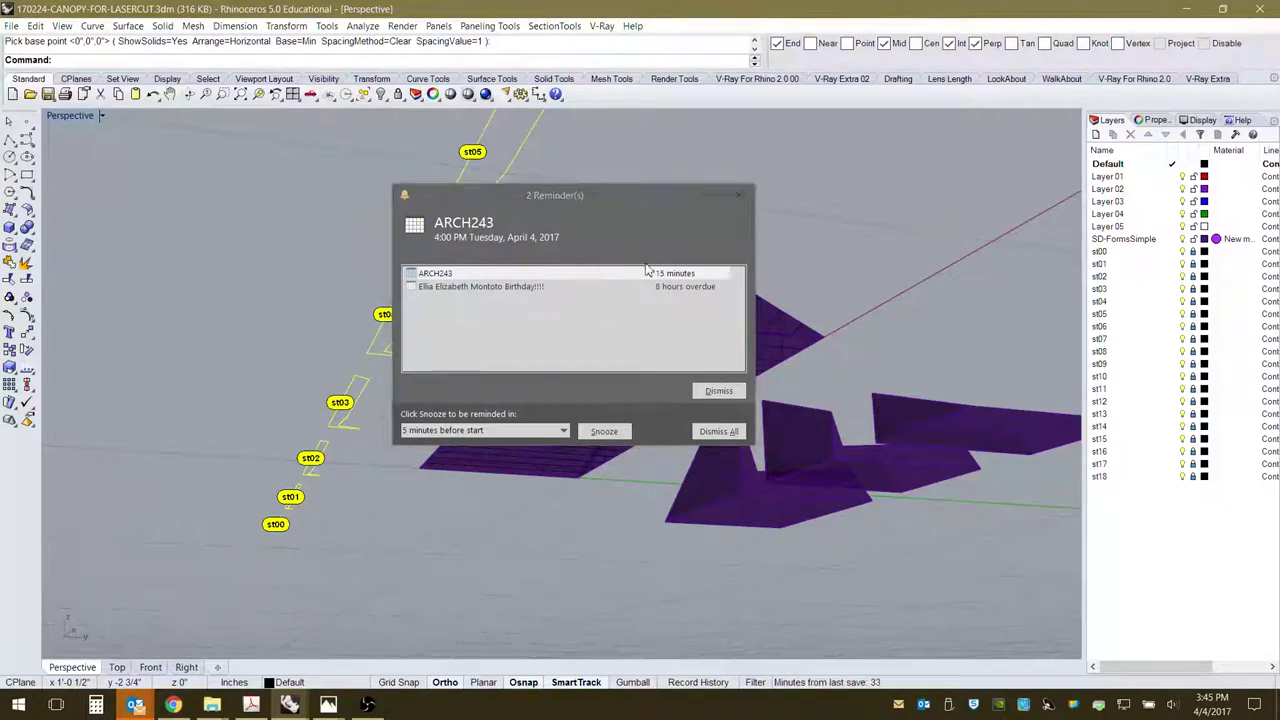
pyautogui.click(718, 390)
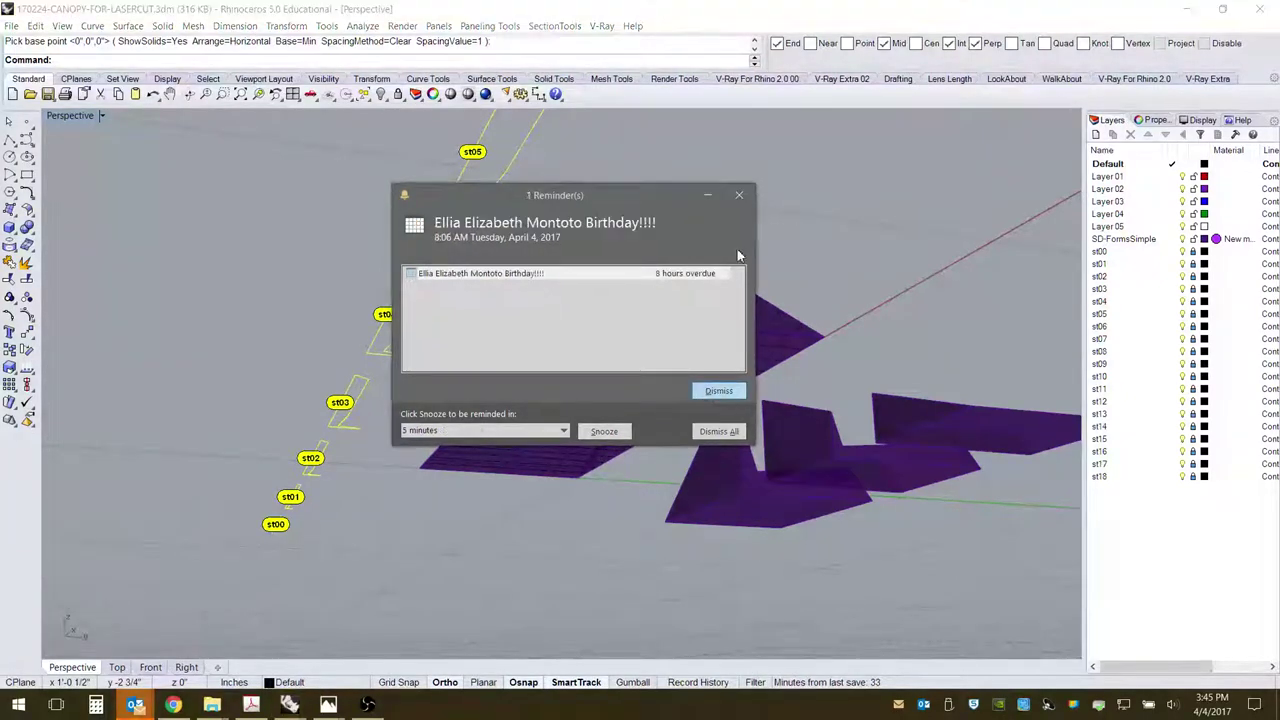
pyautogui.click(739, 194)
pyautogui.moveTo(504, 398); pyautogui.dragTo(665, 430, button='right')
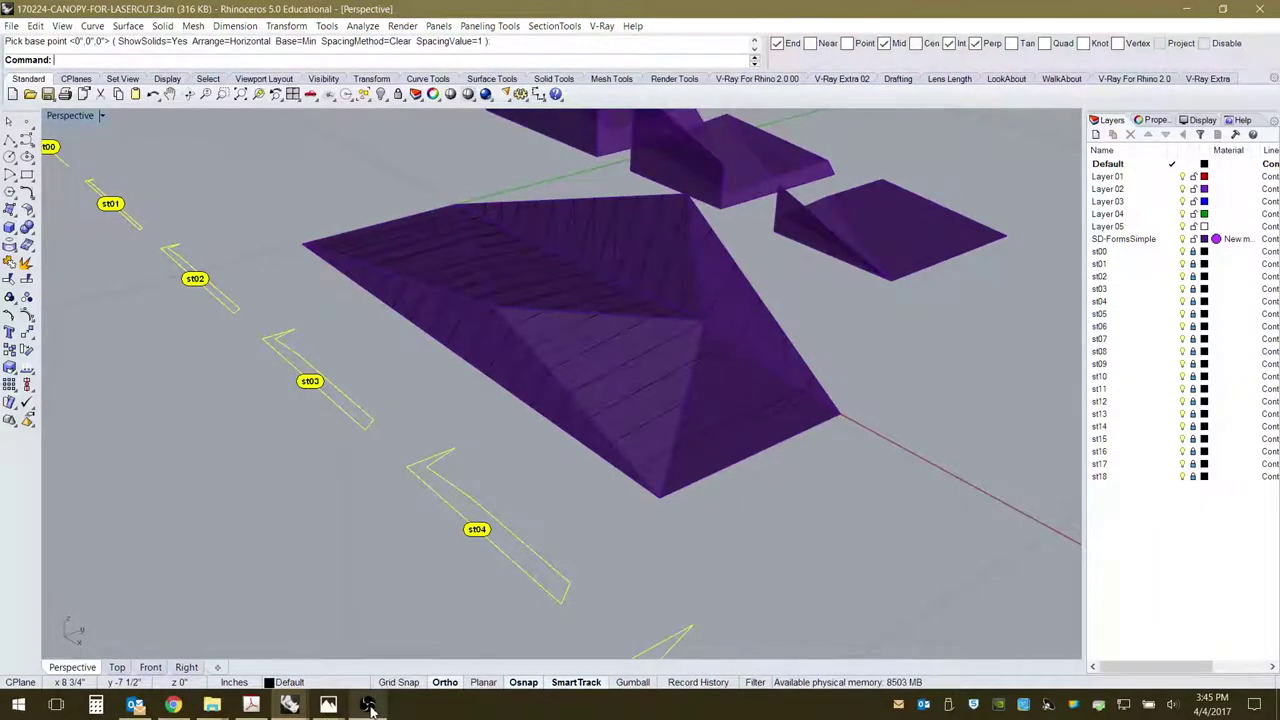
# Switch to 150427-CECStrip.3dm and examine its labelled section profiles st01 to st19 in the Top view, including st05 and st06 up close.
pyautogui.moveTo(289, 705)
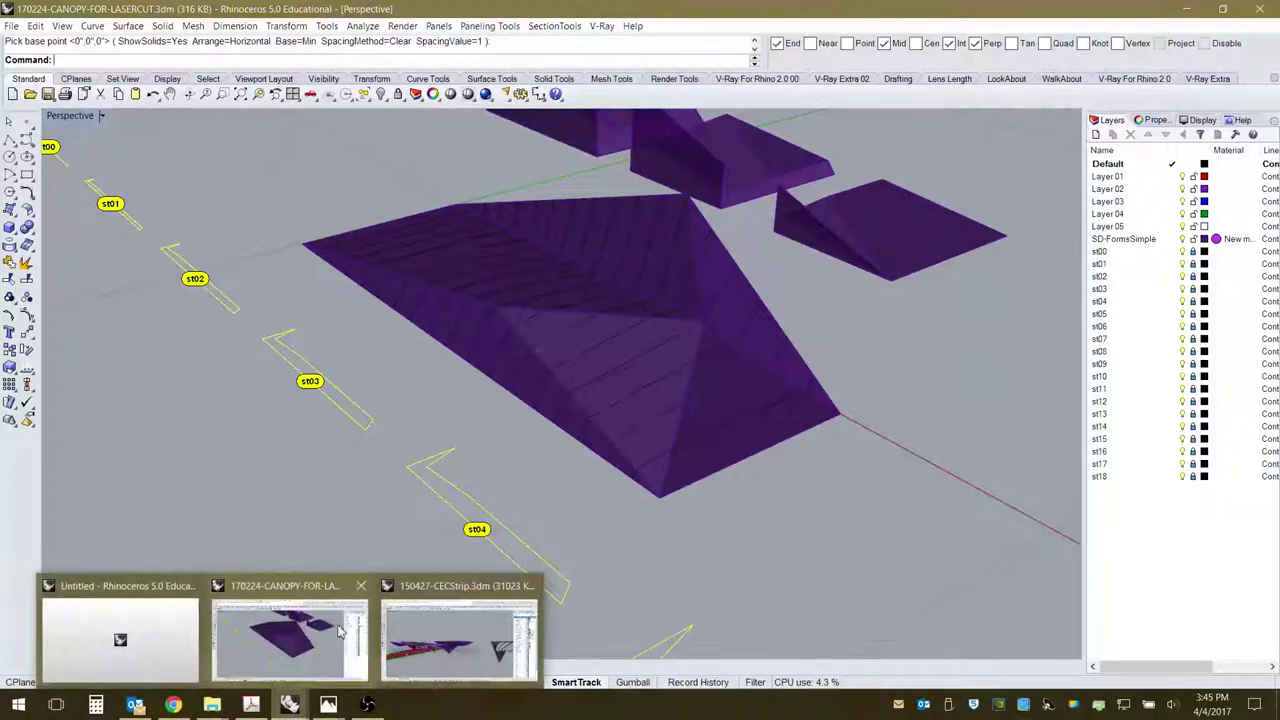
pyautogui.click(405, 645)
pyautogui.moveTo(489, 489); pyautogui.dragTo(478, 556, button='right')
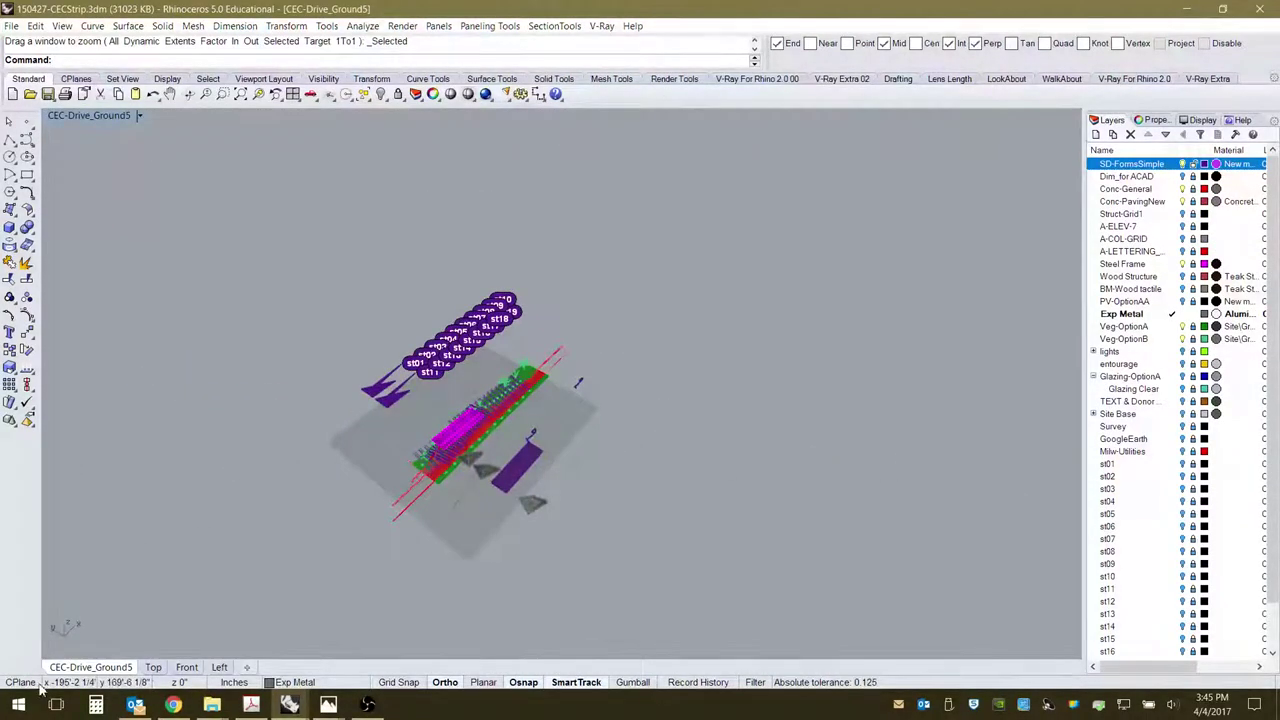
pyautogui.click(153, 667)
pyautogui.scroll(-5, 443, 349)
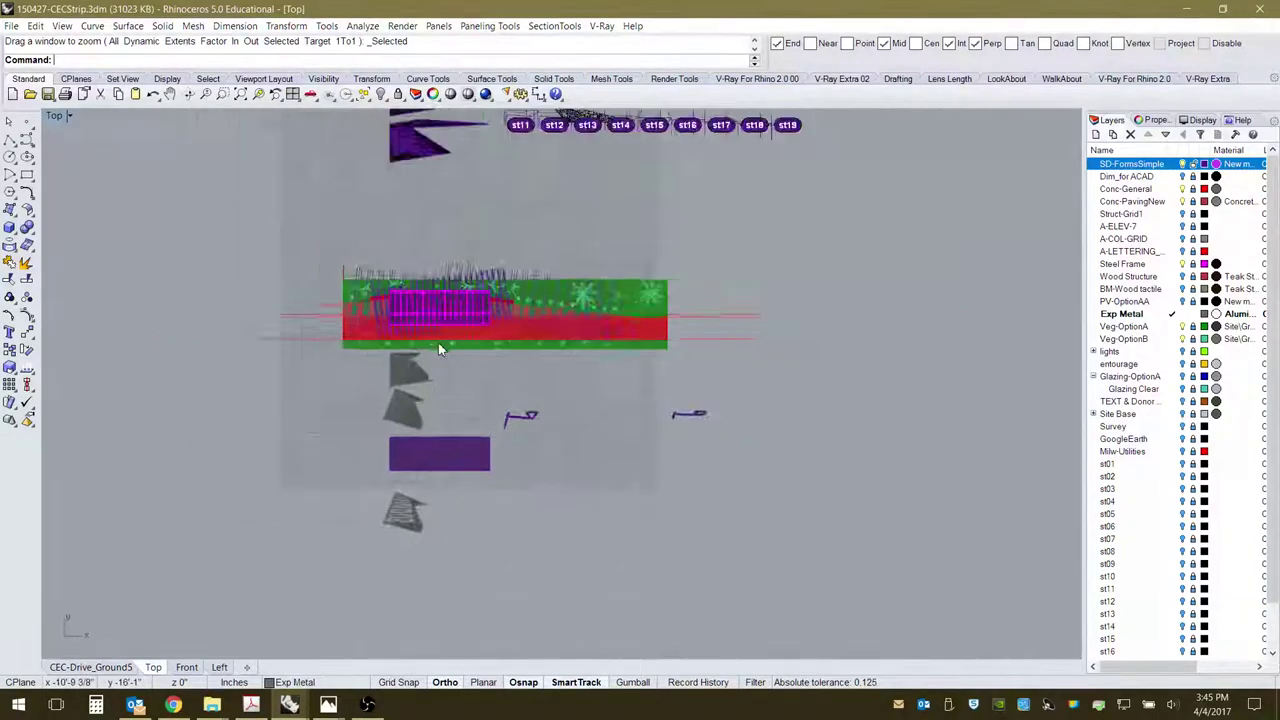
pyautogui.scroll(6, 571, 229)
pyautogui.scroll(3, 555, 327)
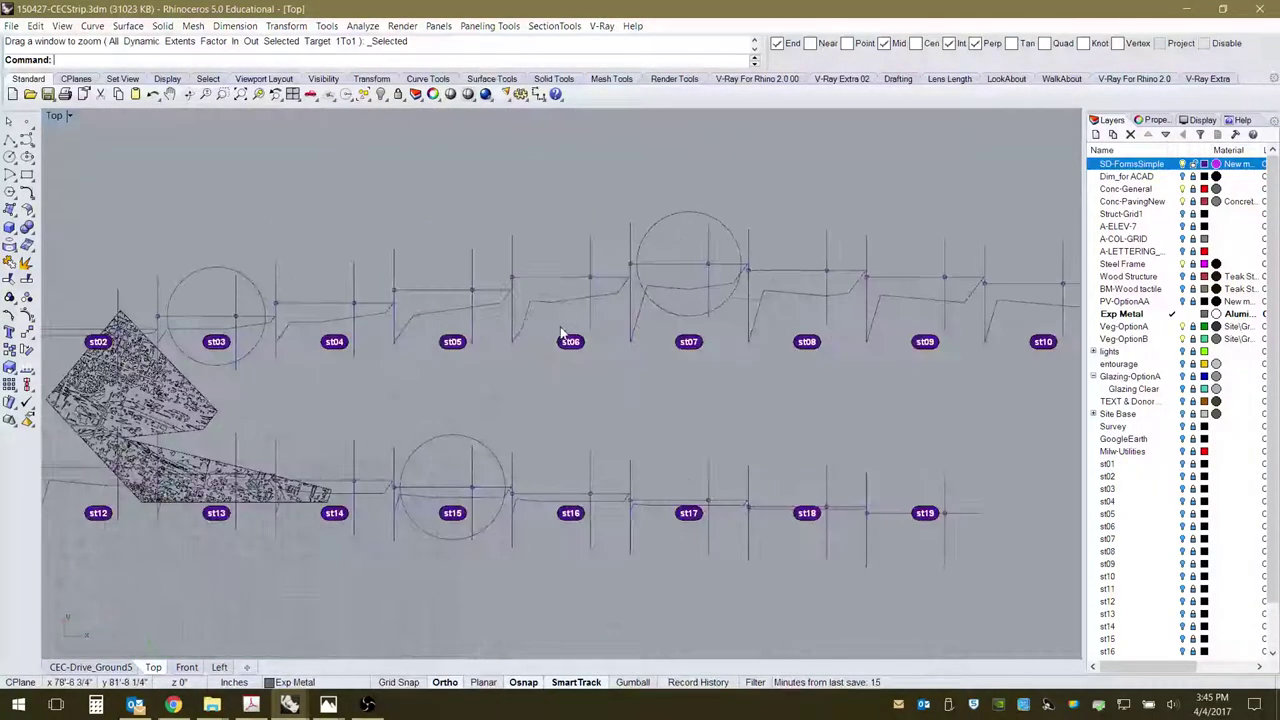
pyautogui.scroll(6, 519, 273)
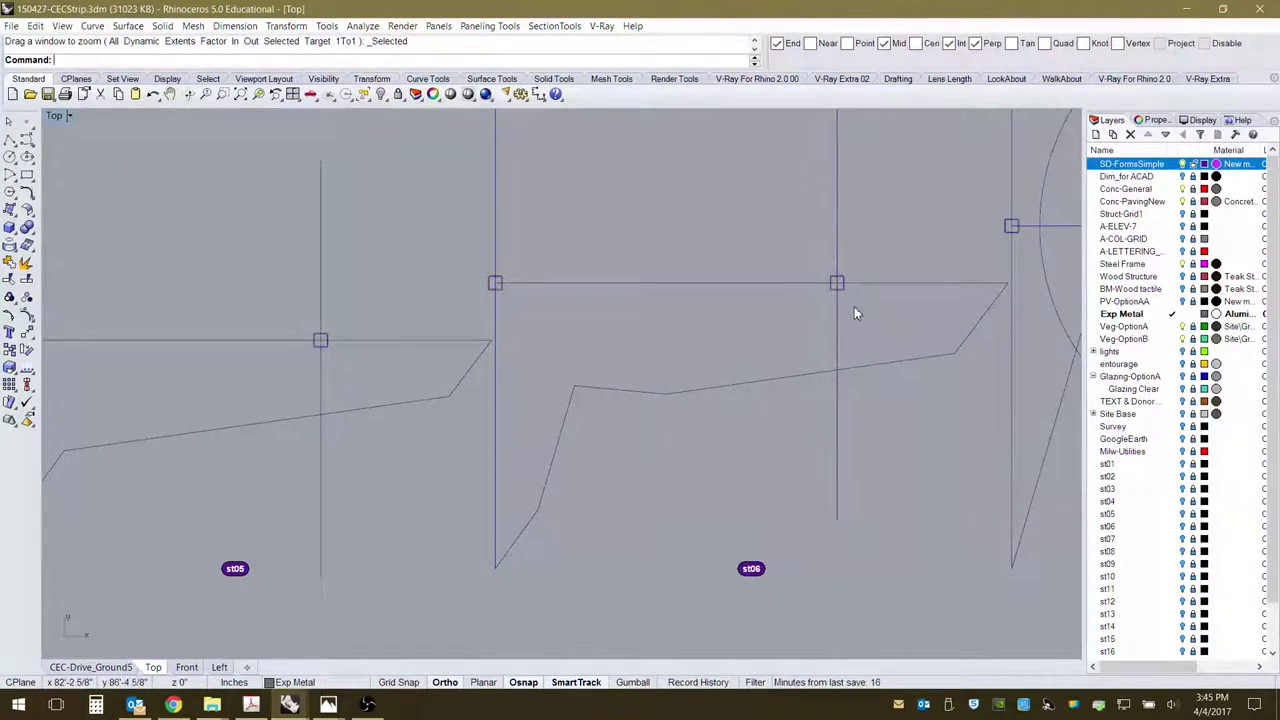
pyautogui.scroll(-5, 574, 363)
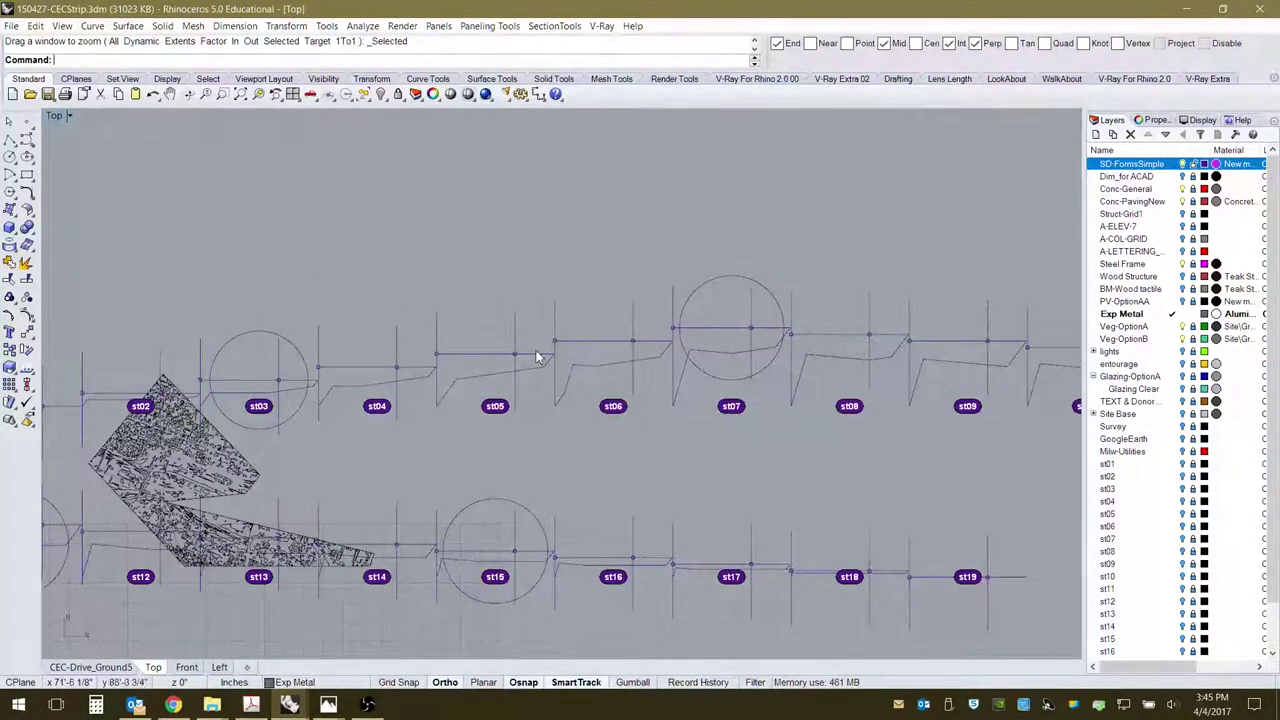
pyautogui.scroll(-6, 537, 357)
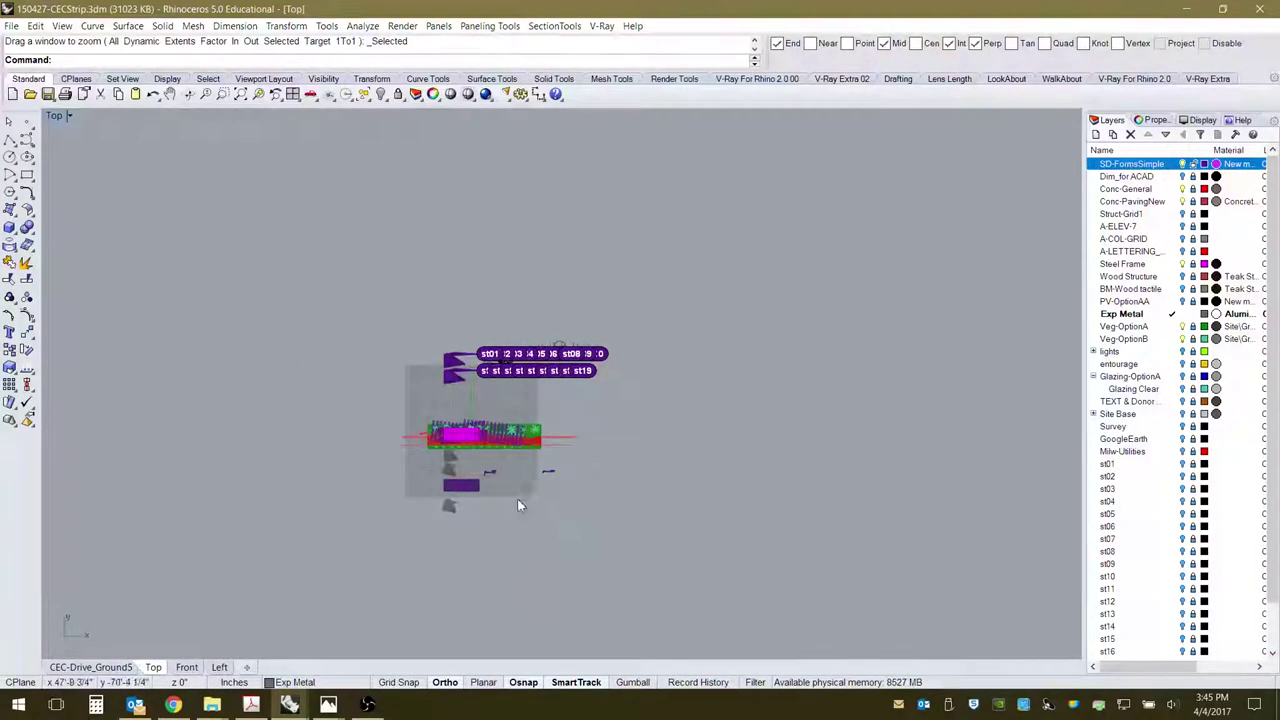
pyautogui.scroll(4, 517, 505)
# Switch to File Explorer and go from the 170227-PhysicalModel folder to the 1412-1-CEChavezPark-Strip project's Drawings\3D folder.
pyautogui.click(213, 706)
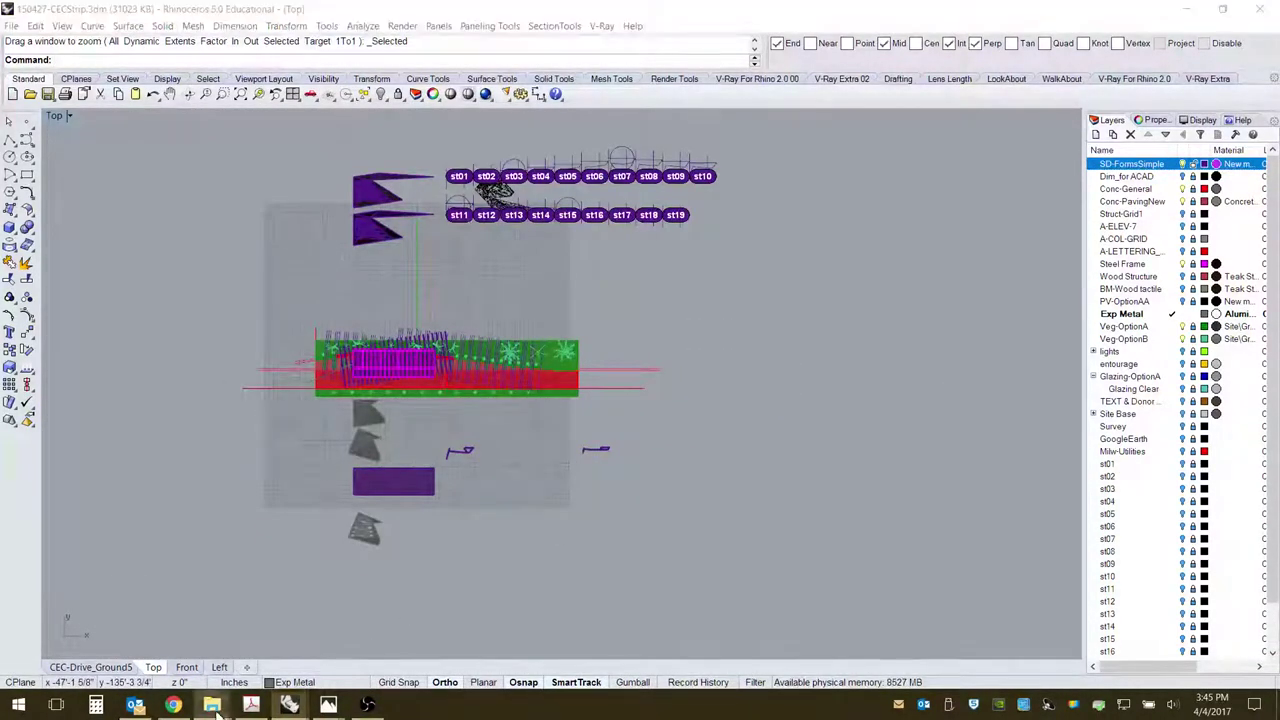
pyautogui.moveTo(218, 637)
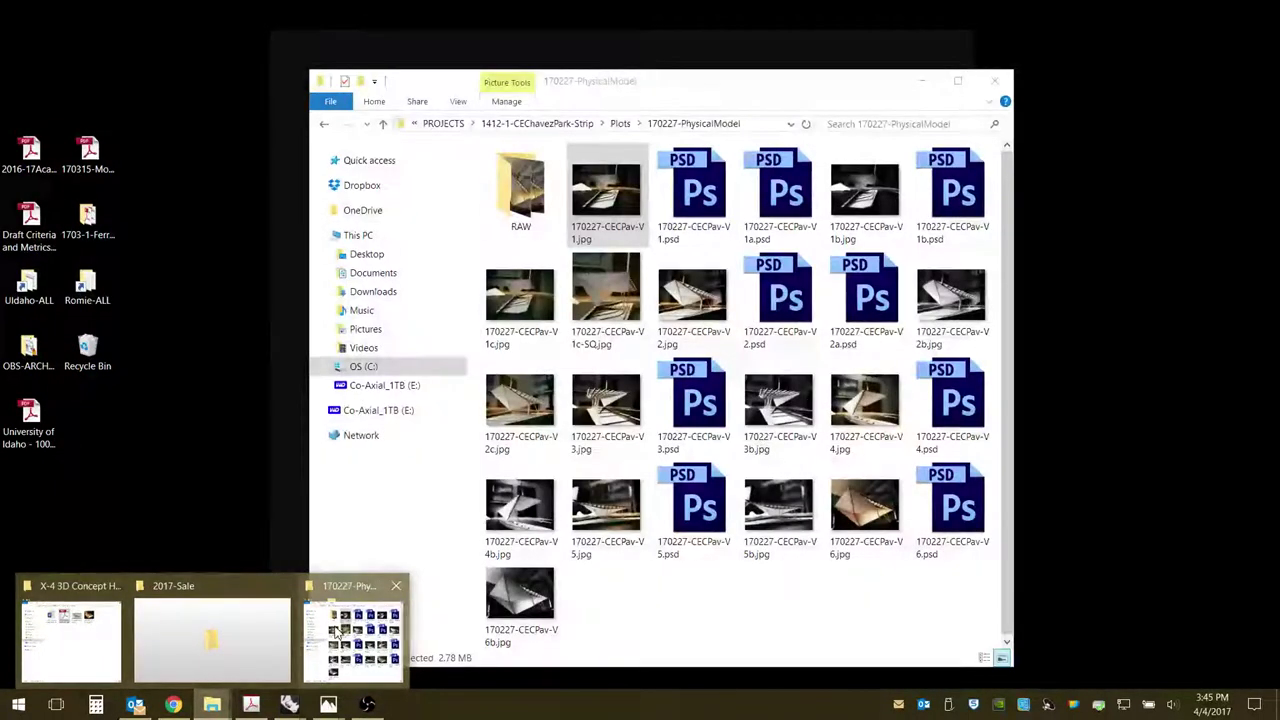
pyautogui.click(337, 632)
pyautogui.click(325, 124)
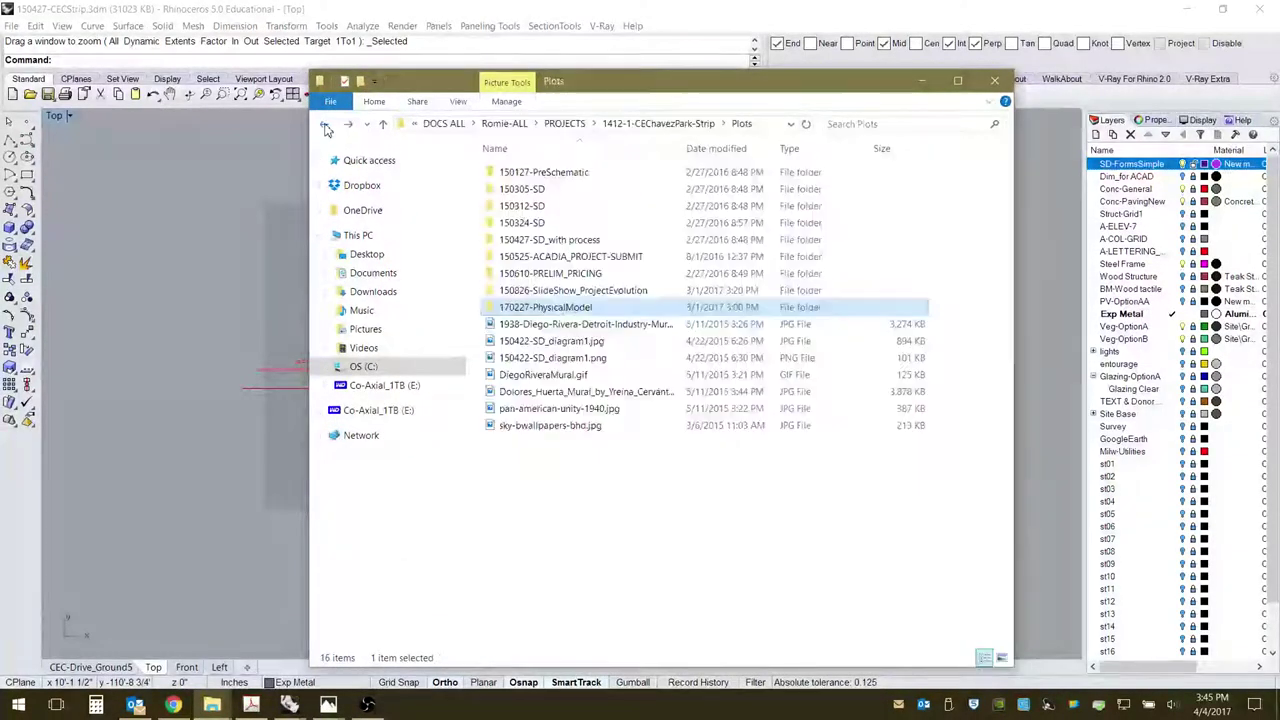
pyautogui.click(325, 124)
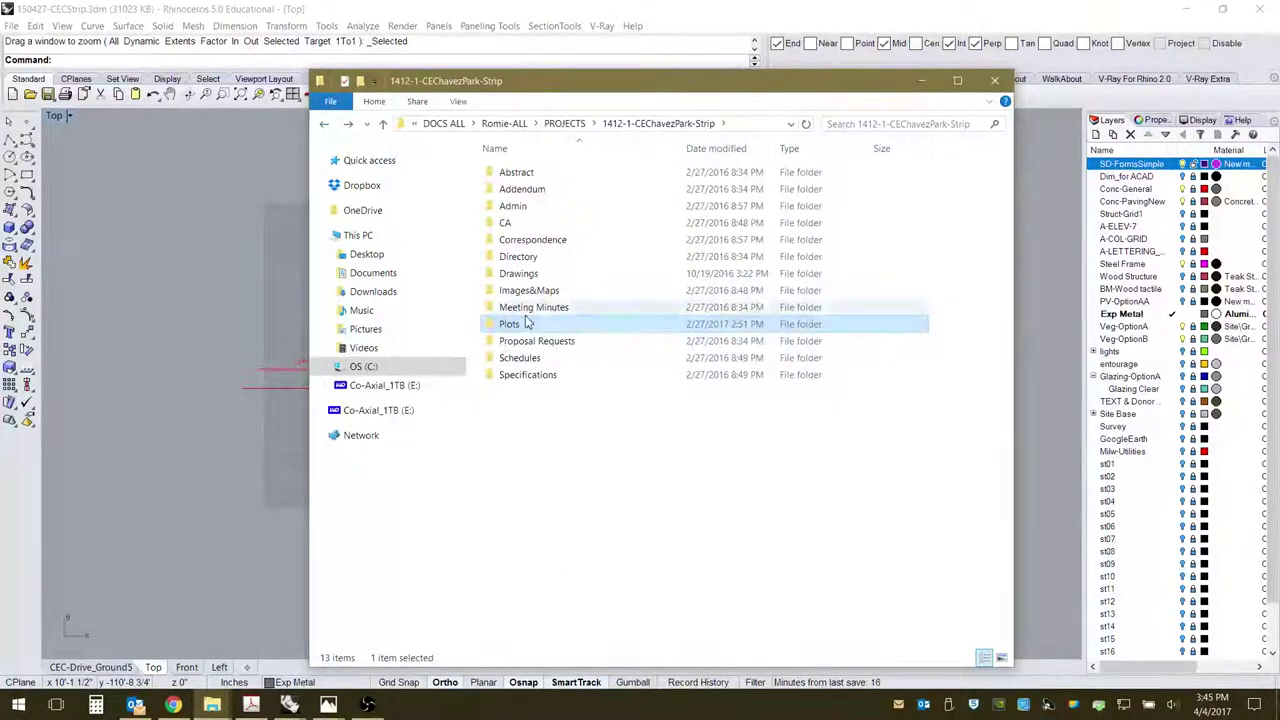
pyautogui.doubleClick(518, 273)
pyautogui.doubleClick(510, 172)
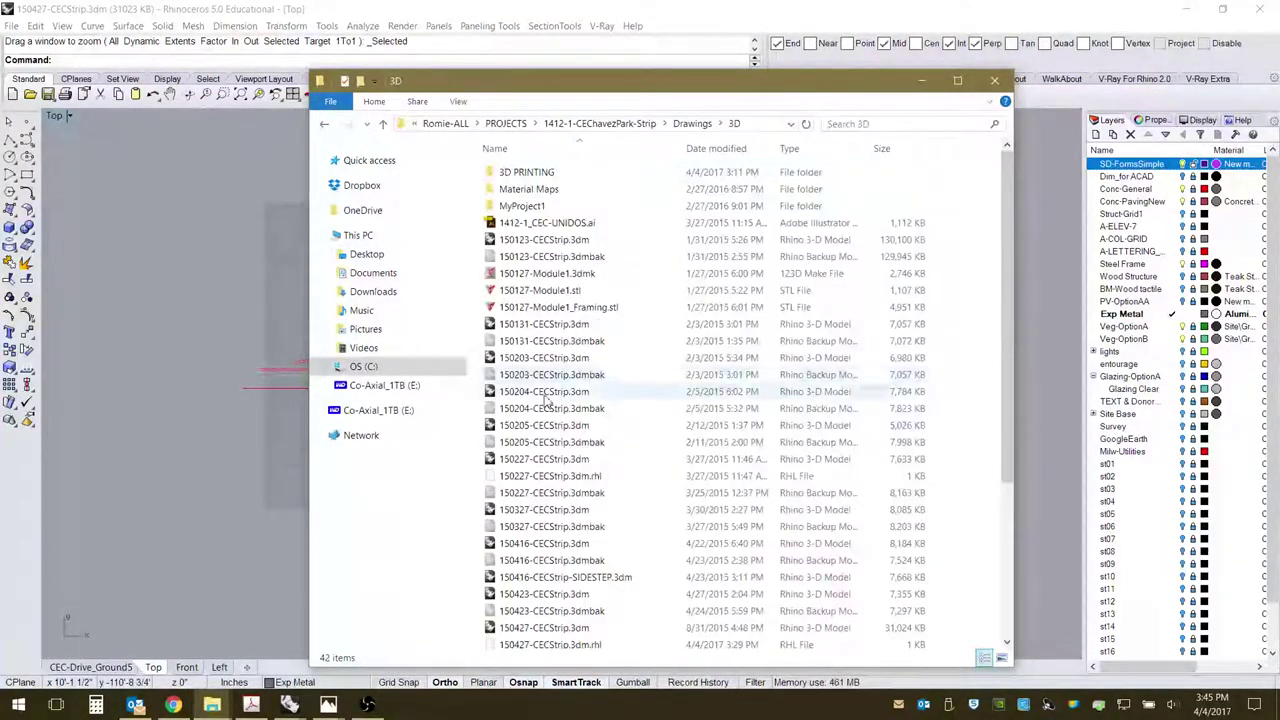
# Open the model 150427-CECStrip_FAB-ASSEMBLY.3dm from the 3D folder.
pyautogui.scroll(-5, 547, 400)
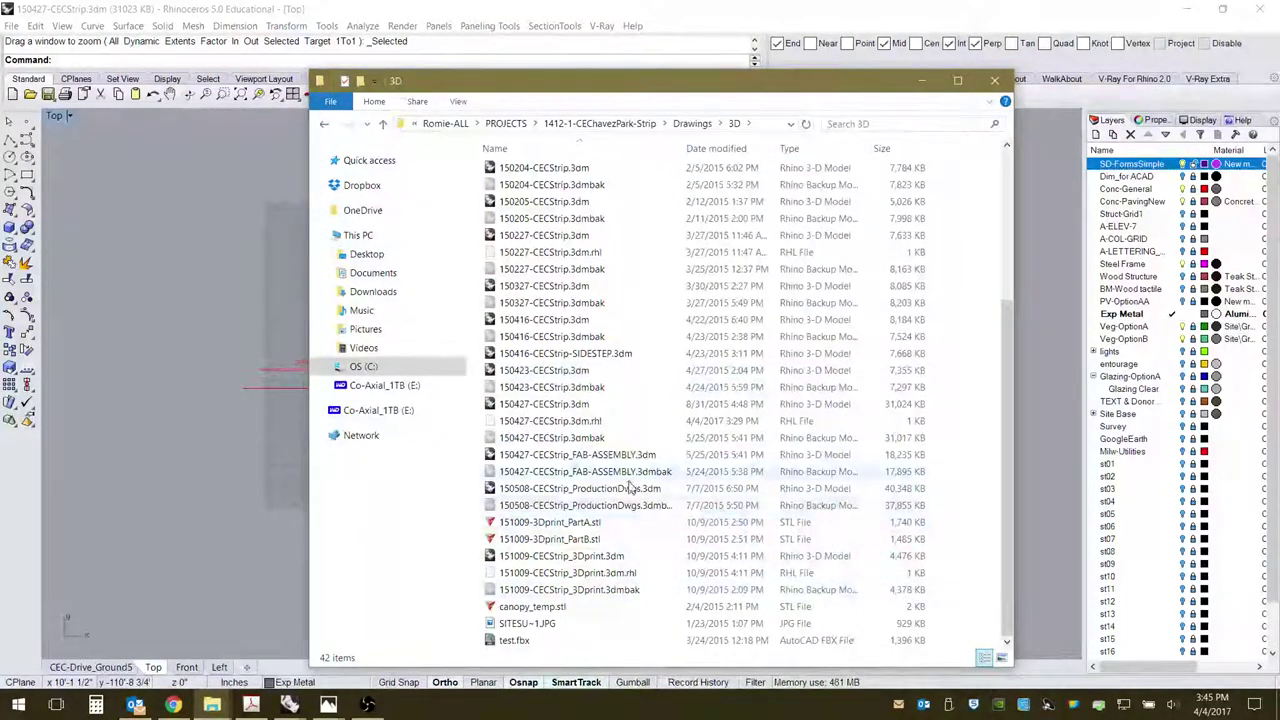
pyautogui.click(604, 458)
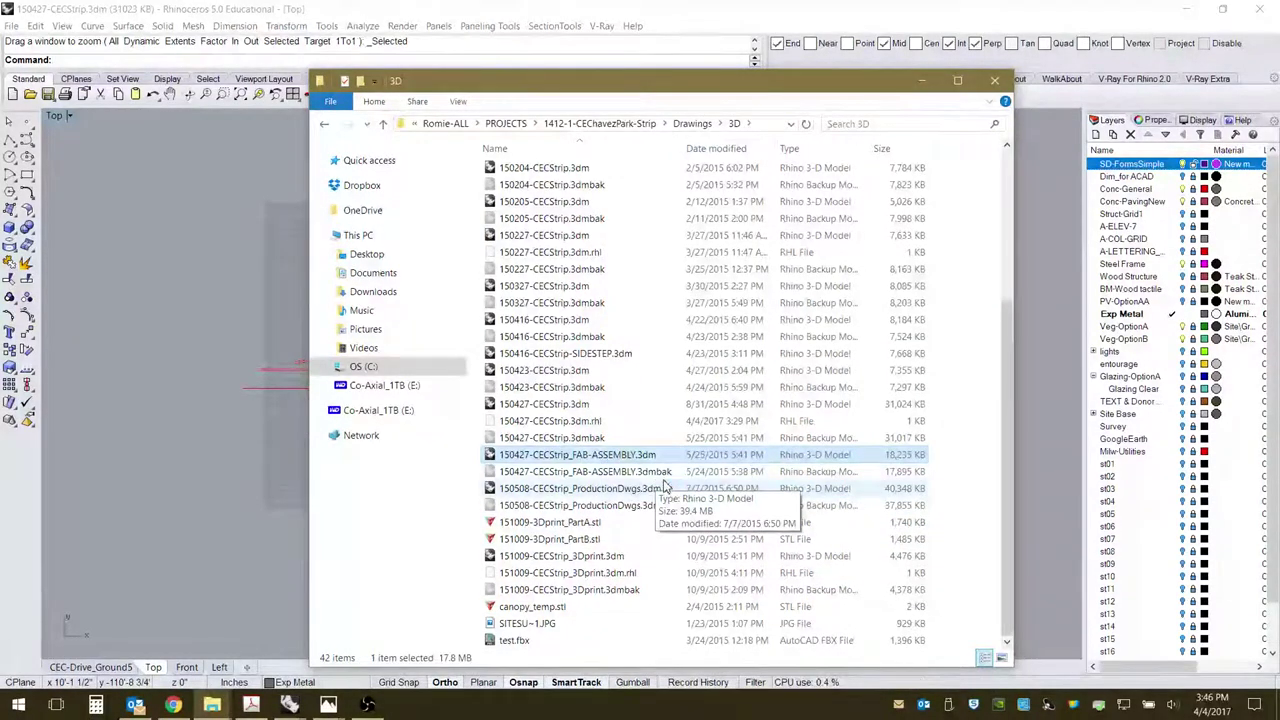
pyautogui.press('Return')
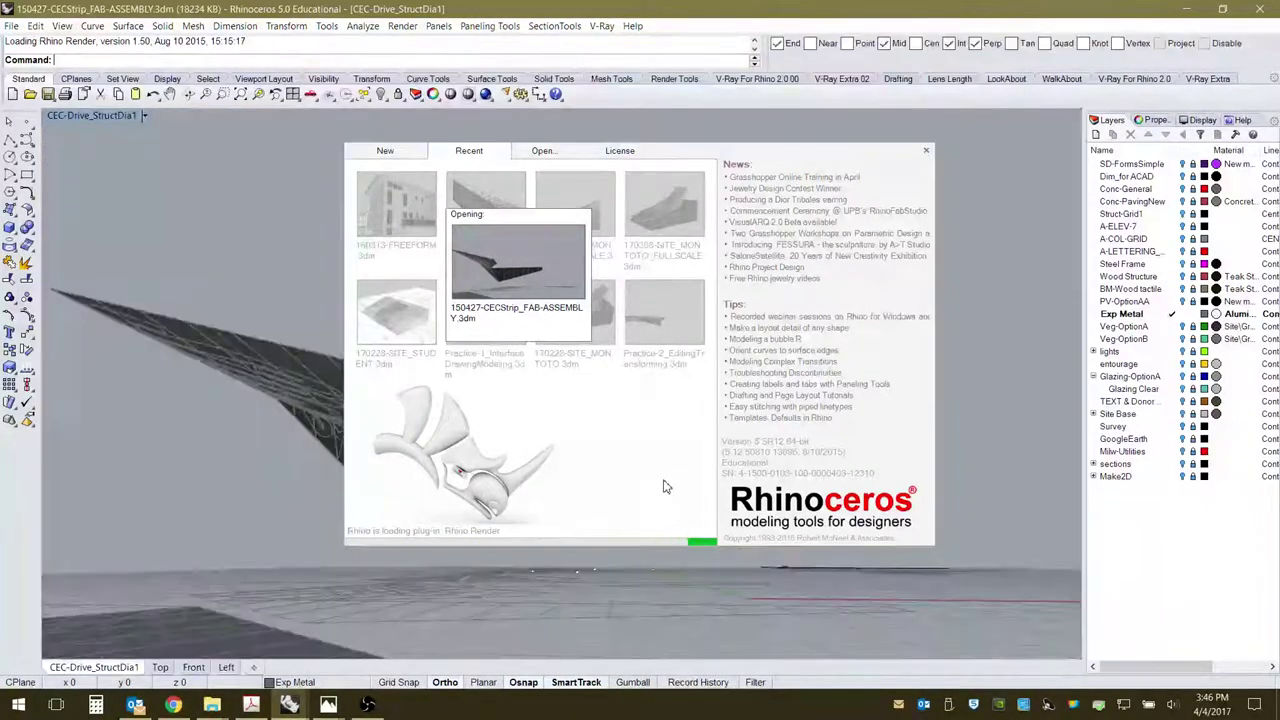
# Examine the unfolded, patterned canopy panels and the surrounding assembly layouts in the Top view.
pyautogui.click(160, 668)
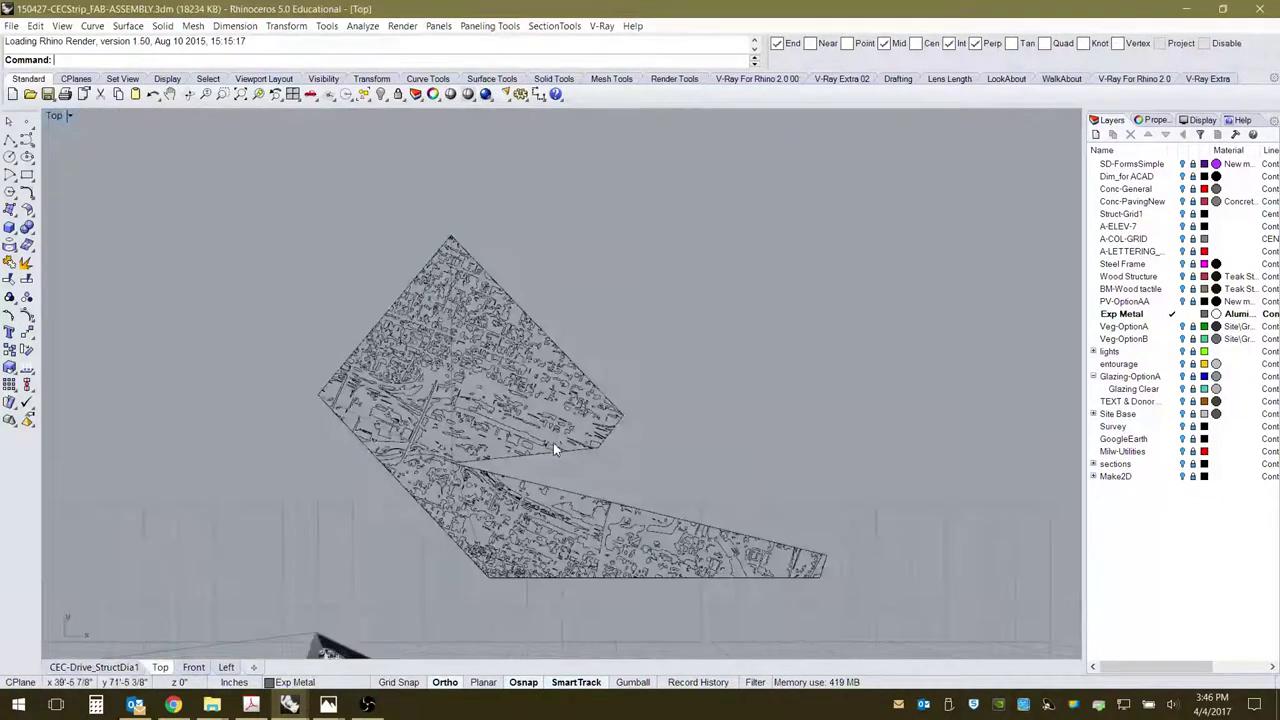
pyautogui.scroll(10, 531, 401)
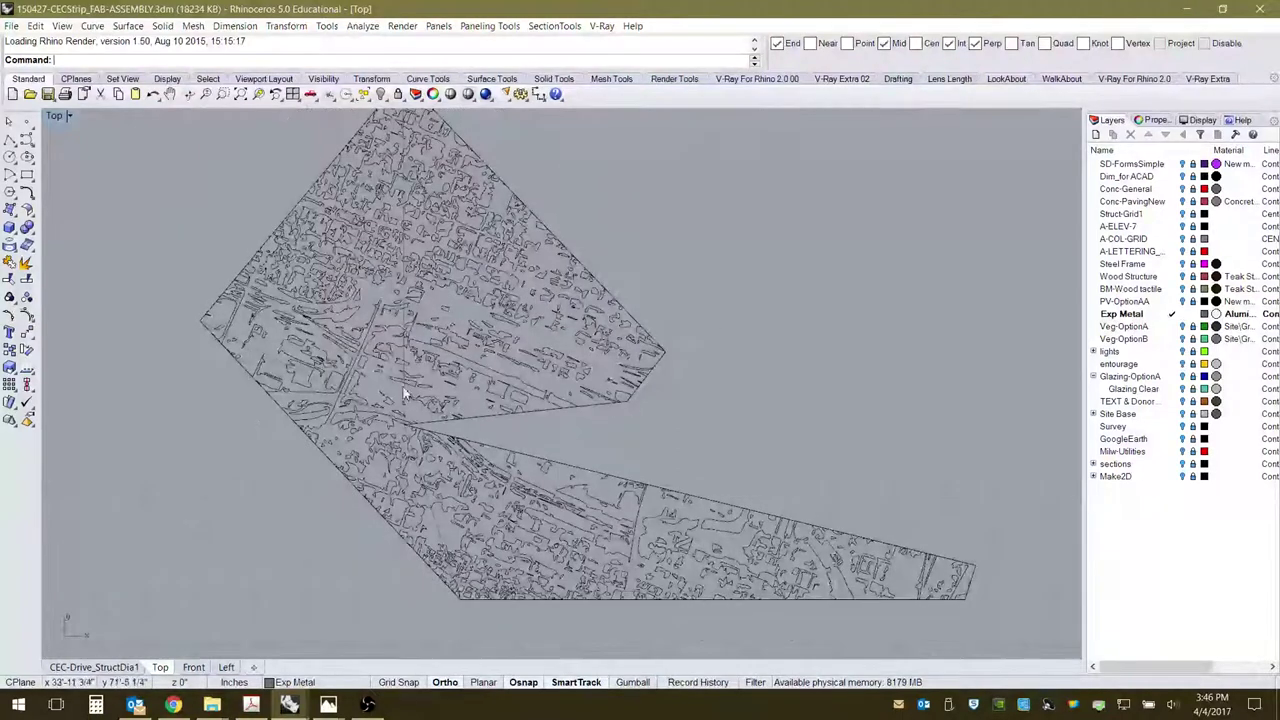
pyautogui.scroll(-2, 470, 275)
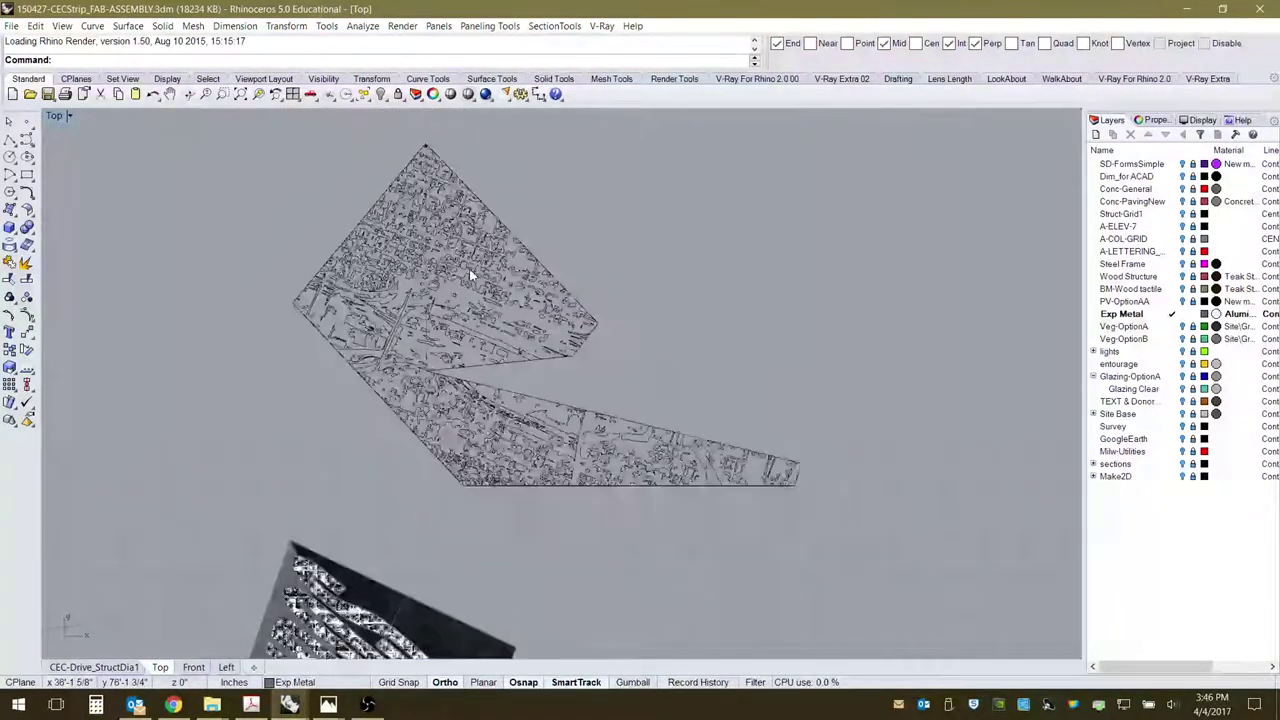
pyautogui.scroll(-3, 467, 344)
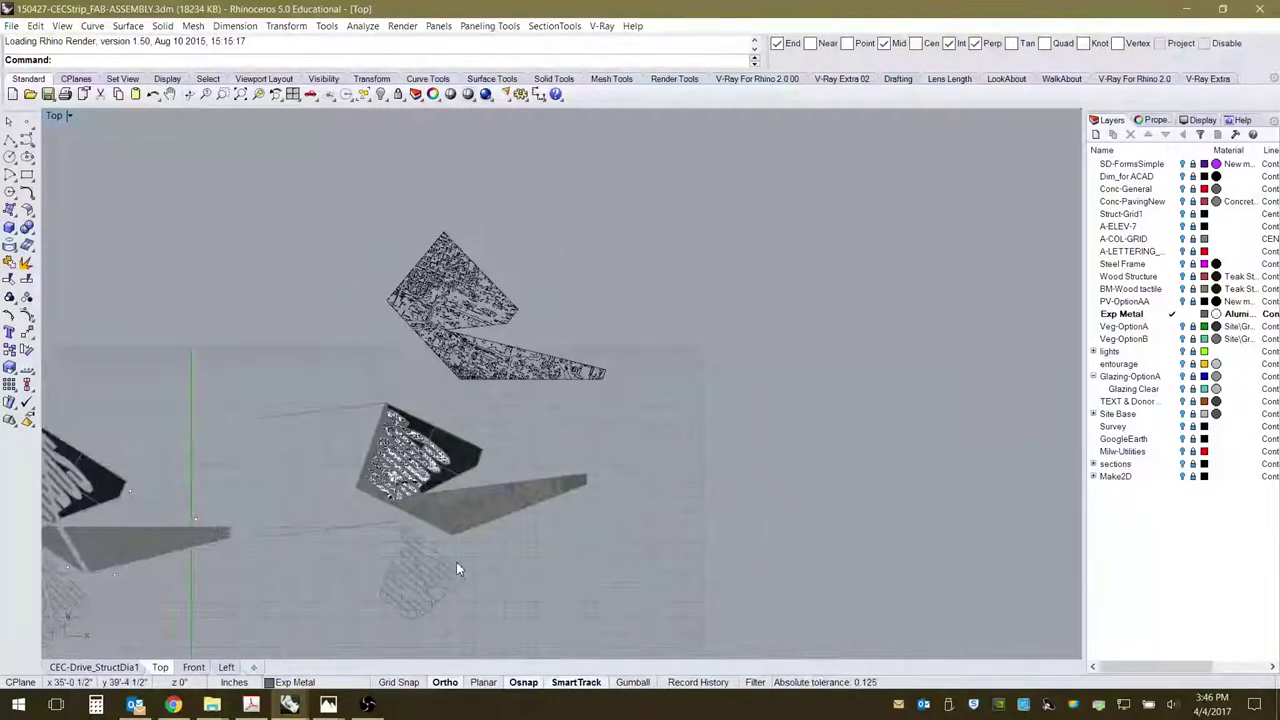
pyautogui.scroll(-3, 568, 415)
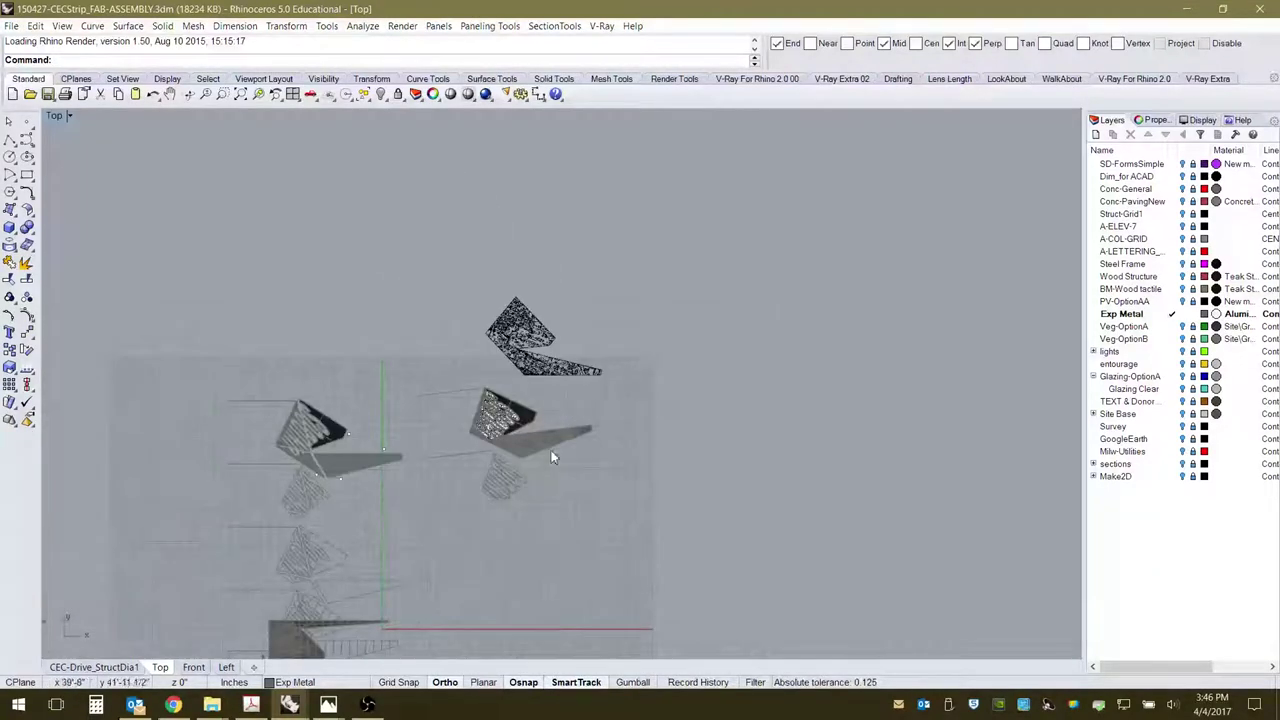
pyautogui.scroll(-6, 516, 446)
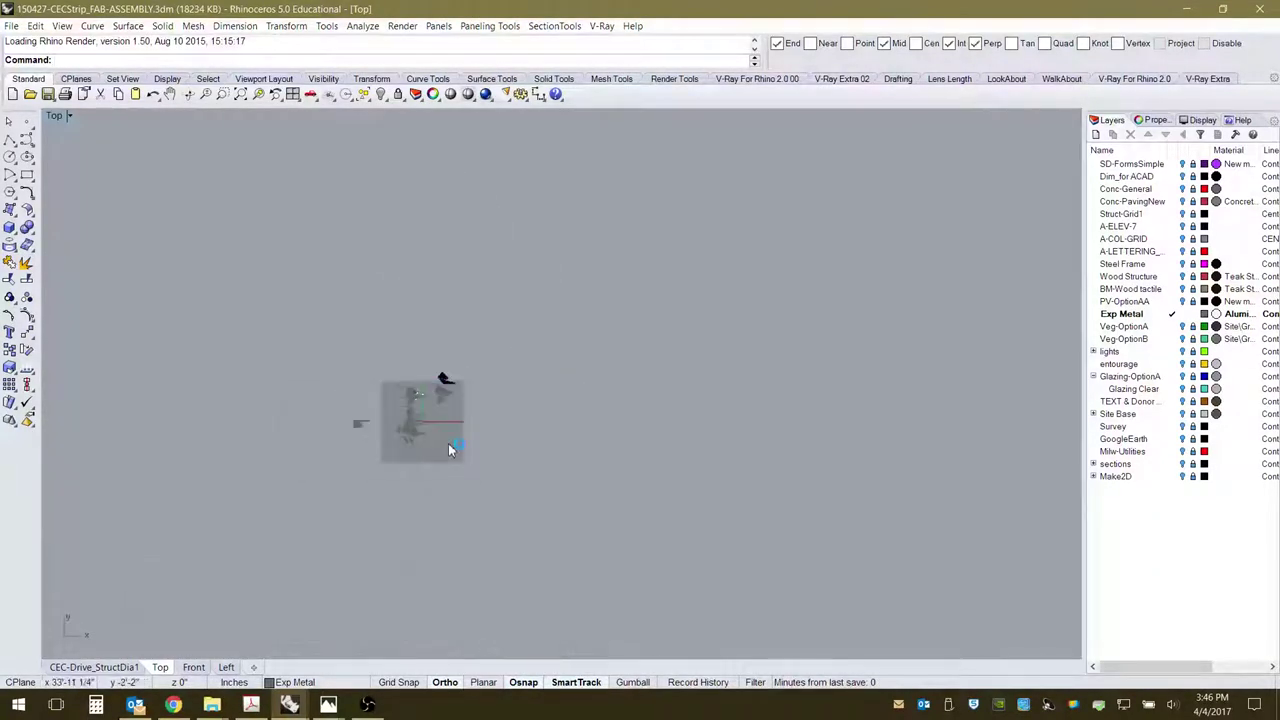
pyautogui.scroll(8, 448, 449)
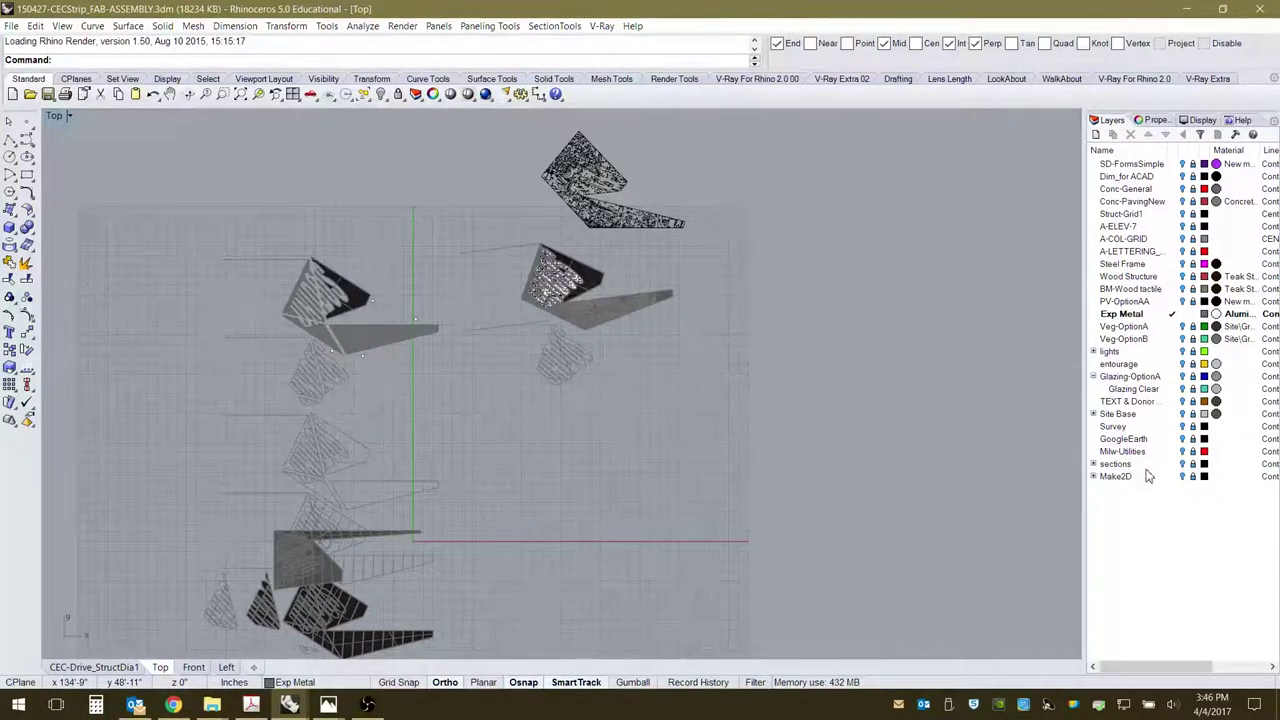
# Show the sections layer to view its section lines across the assembly layouts, and hide it again.
pyautogui.click(1183, 466)
pyautogui.scroll(-8, 492, 367)
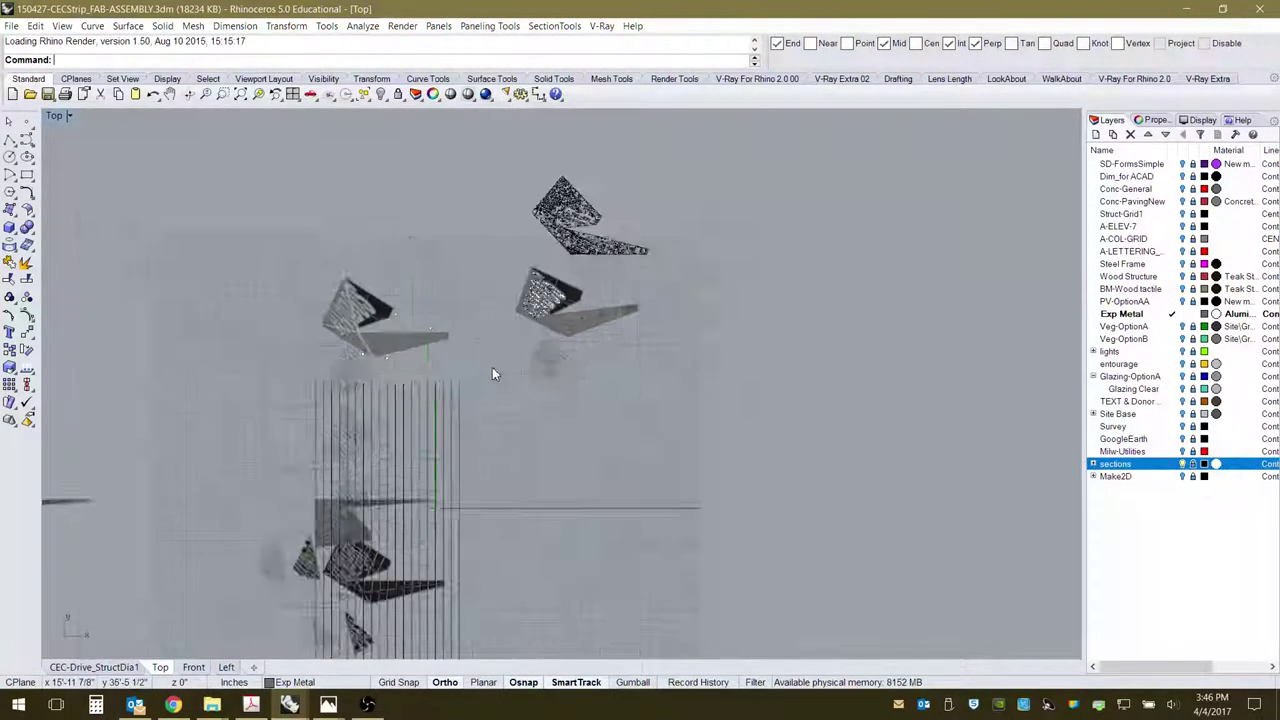
pyautogui.click(1182, 464)
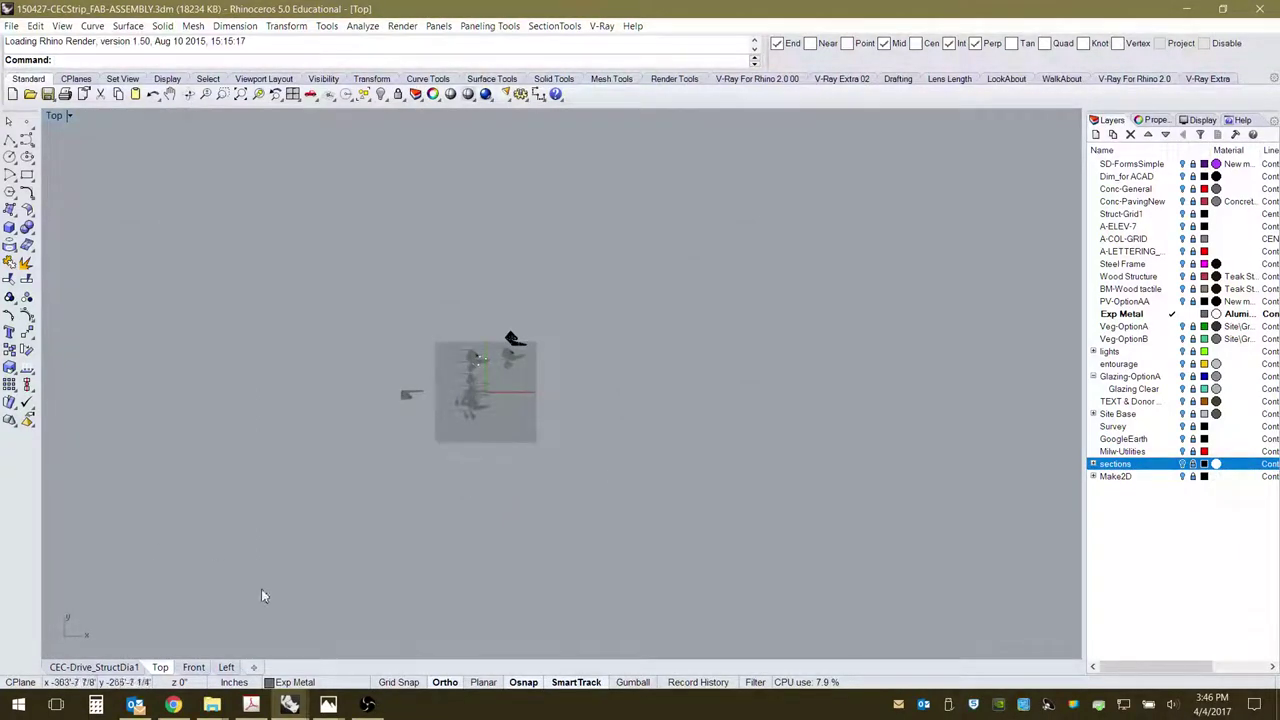
# Return to the 3D folder in File Explorer and open 150508-CECStrip_ProductionDwgs.3dm.
pyautogui.click(213, 707)
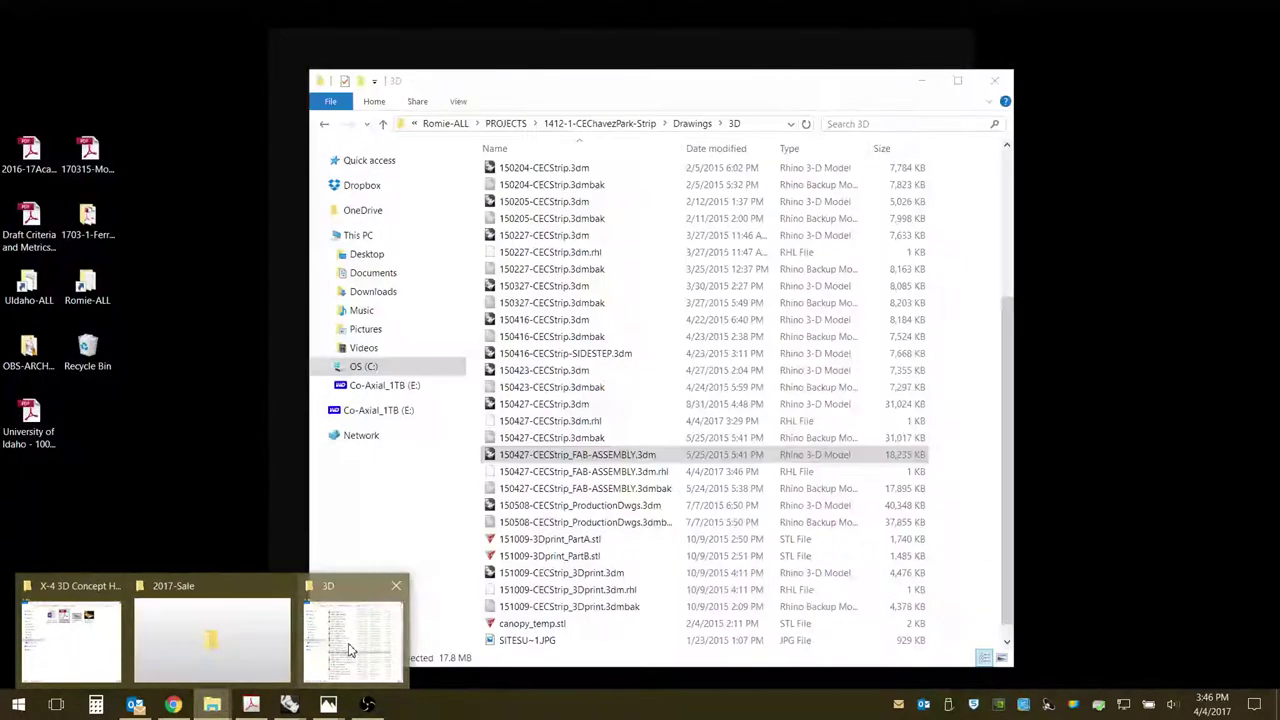
pyautogui.click(350, 650)
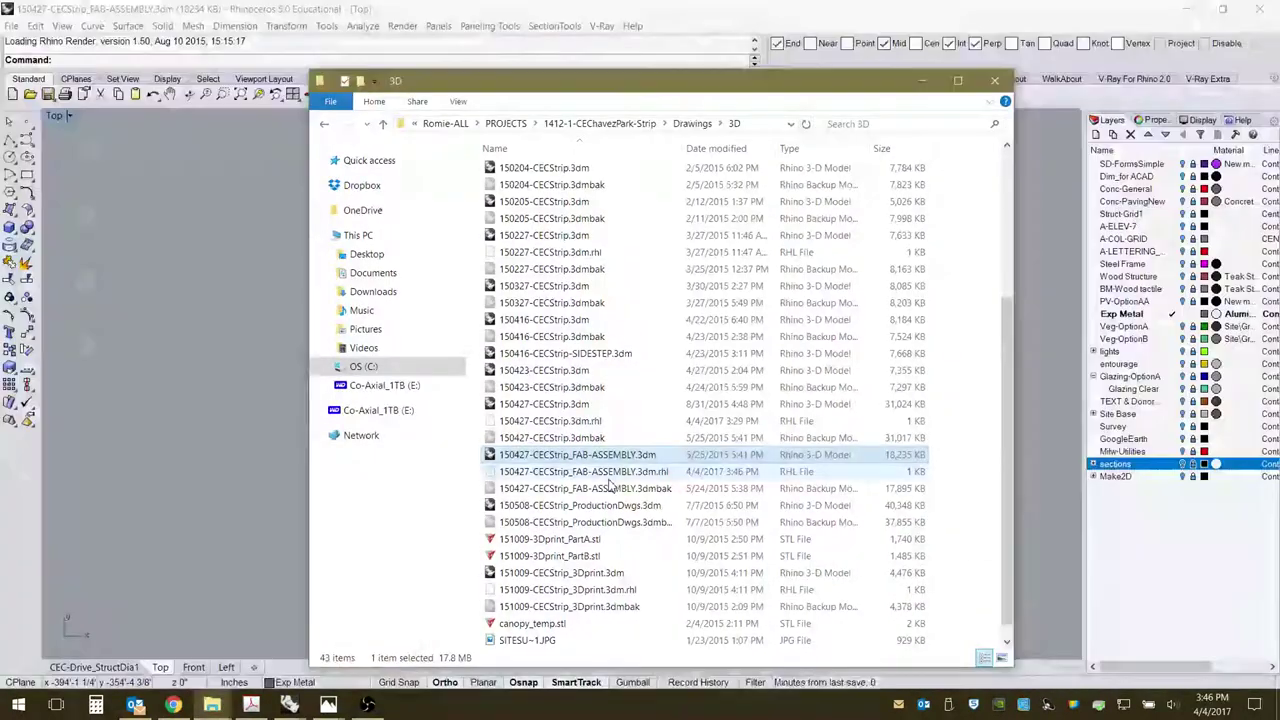
pyautogui.click(540, 510)
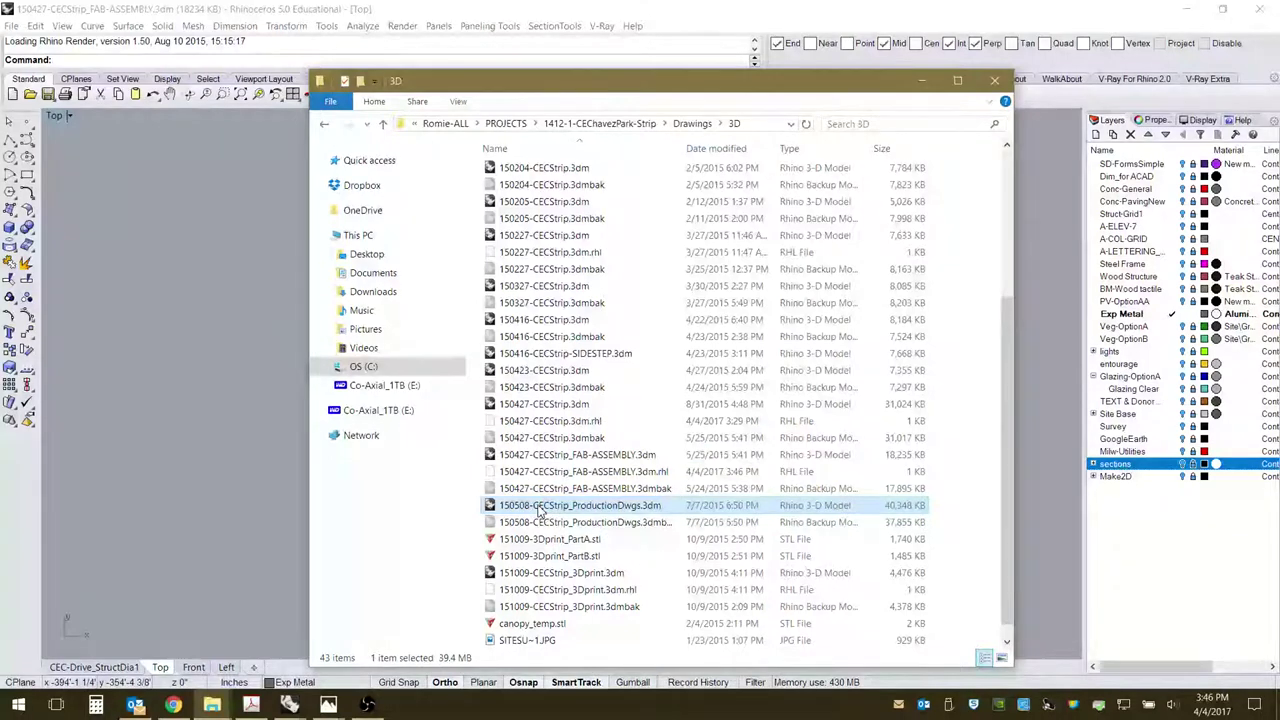
pyautogui.doubleClick(540, 508)
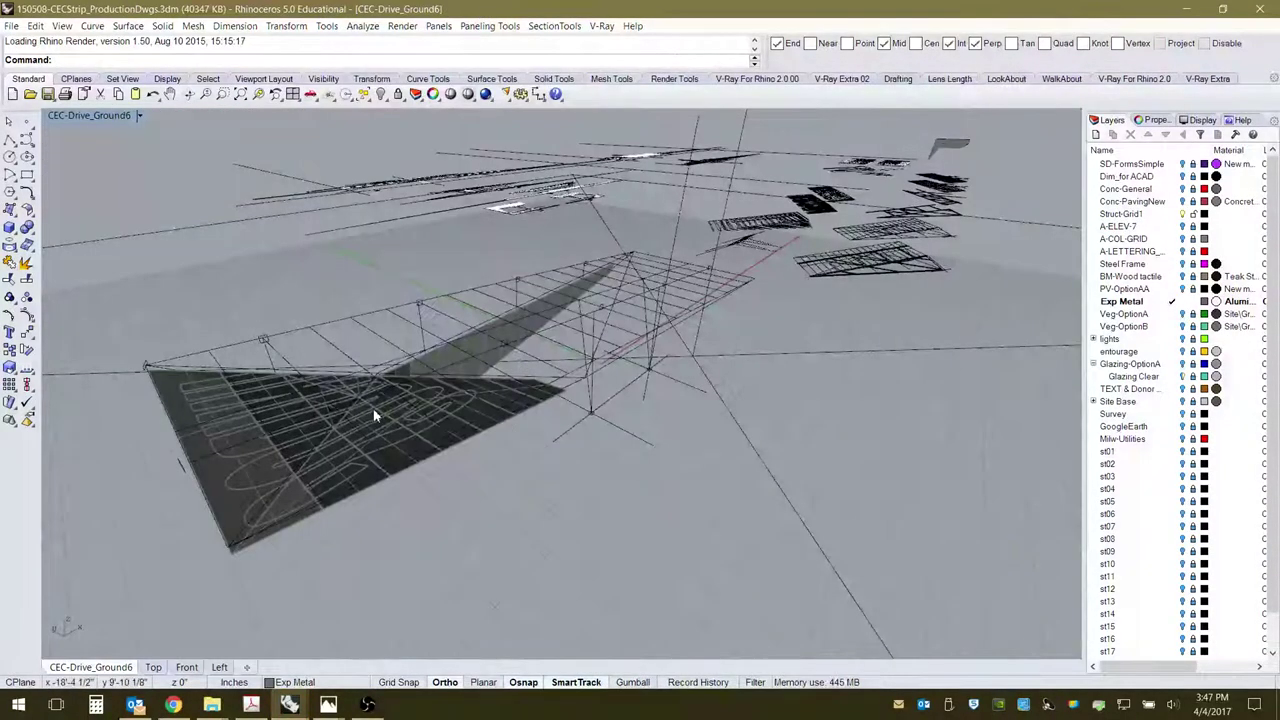
# Inspect the canopy framing and the spread of production drawings in the CEC-Drive_Ground6 view, and close the ProductionDwgs model.
pyautogui.moveTo(375, 415); pyautogui.dragTo(638, 455, button='right')
pyautogui.scroll(5, 636, 452)
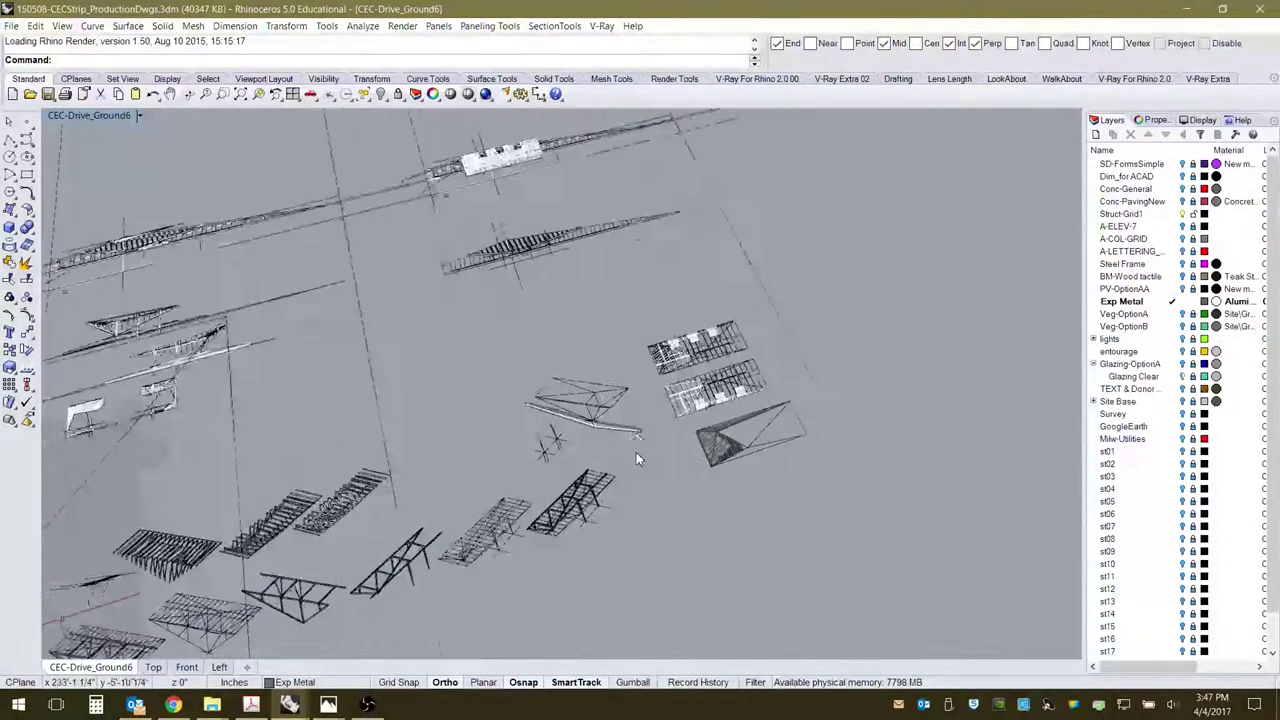
pyautogui.scroll(-4, 336, 576)
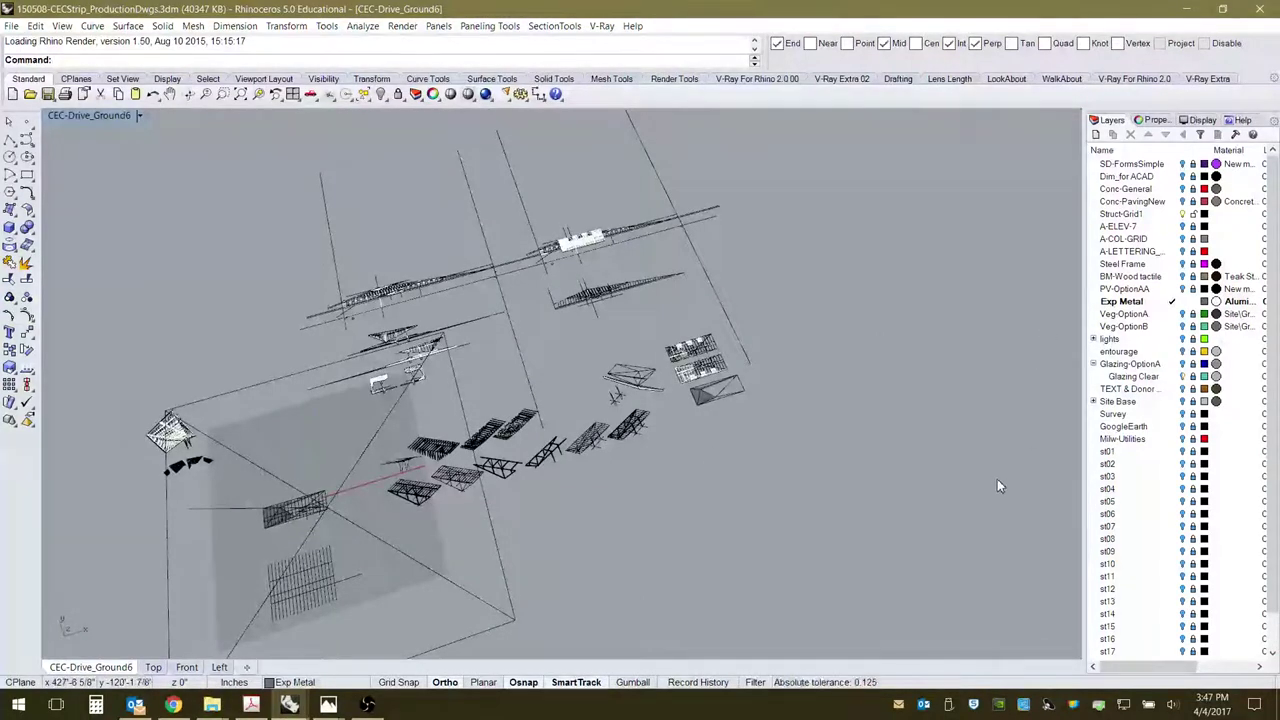
pyautogui.moveTo(289, 704)
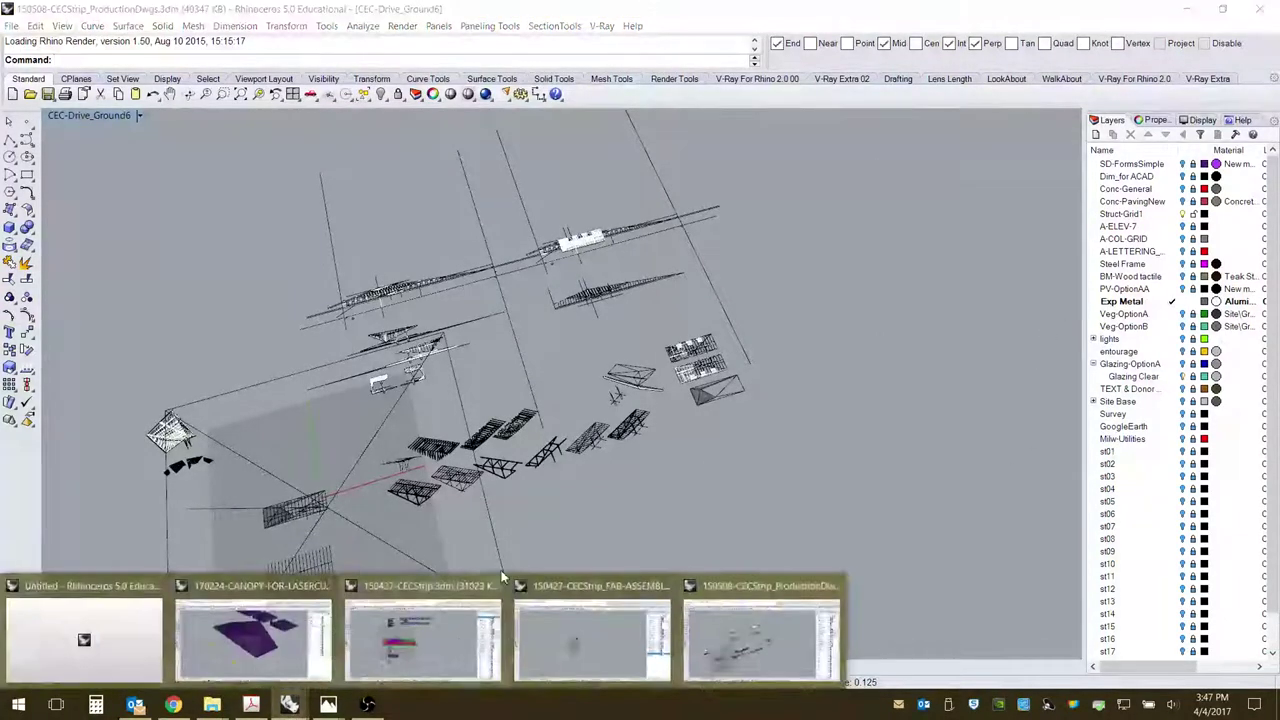
pyautogui.click(834, 586)
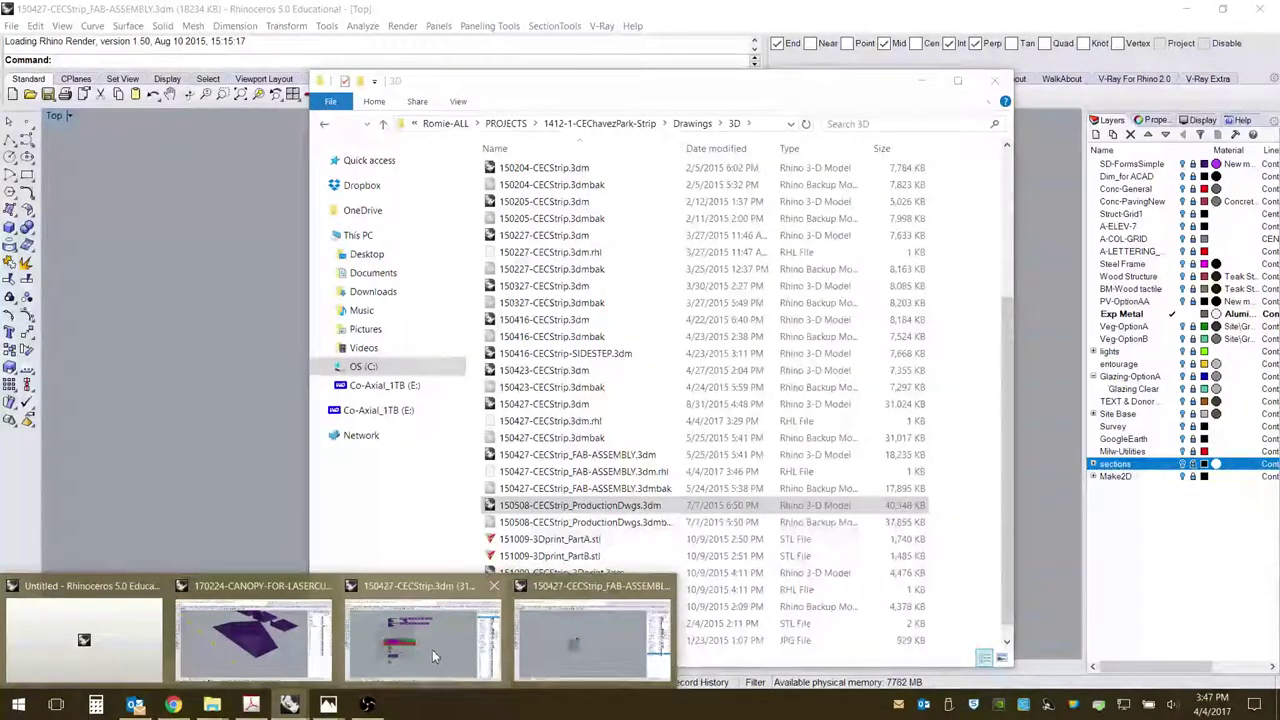
# Close the 150427-CECStrip_FAB-ASSEMBLY.3dm model without saving its changes.
pyautogui.click(661, 586)
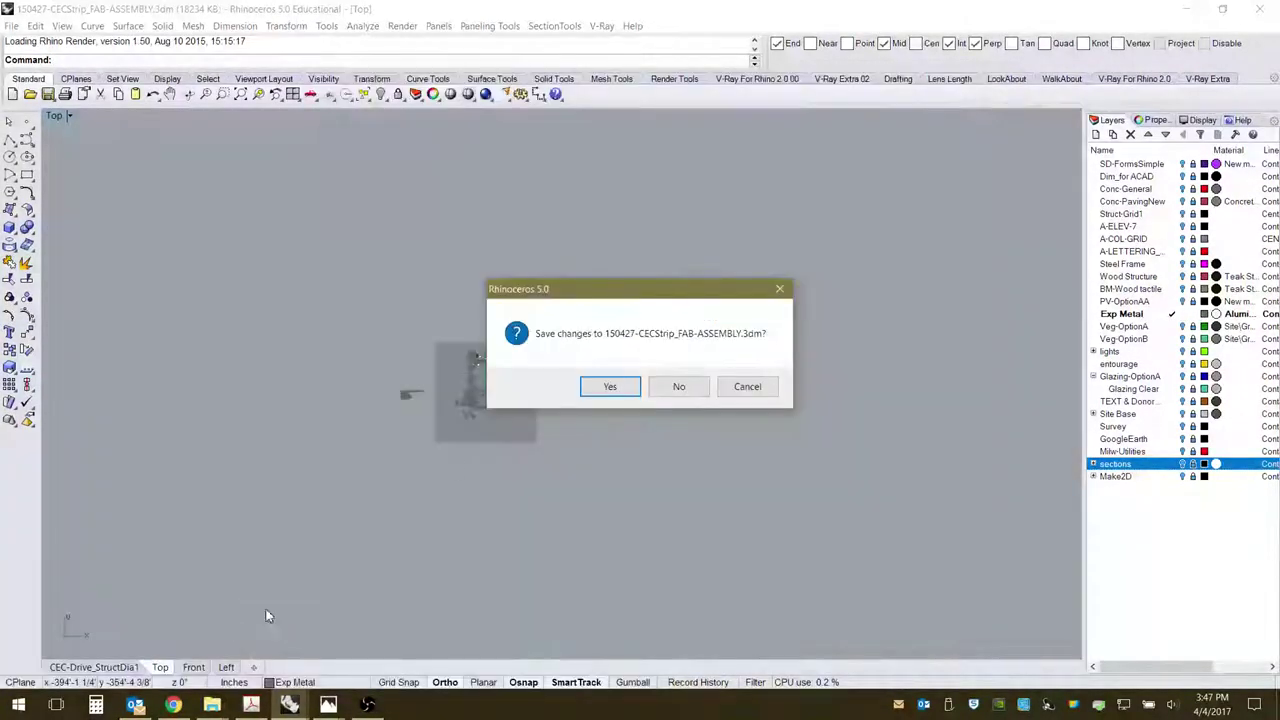
pyautogui.click(679, 387)
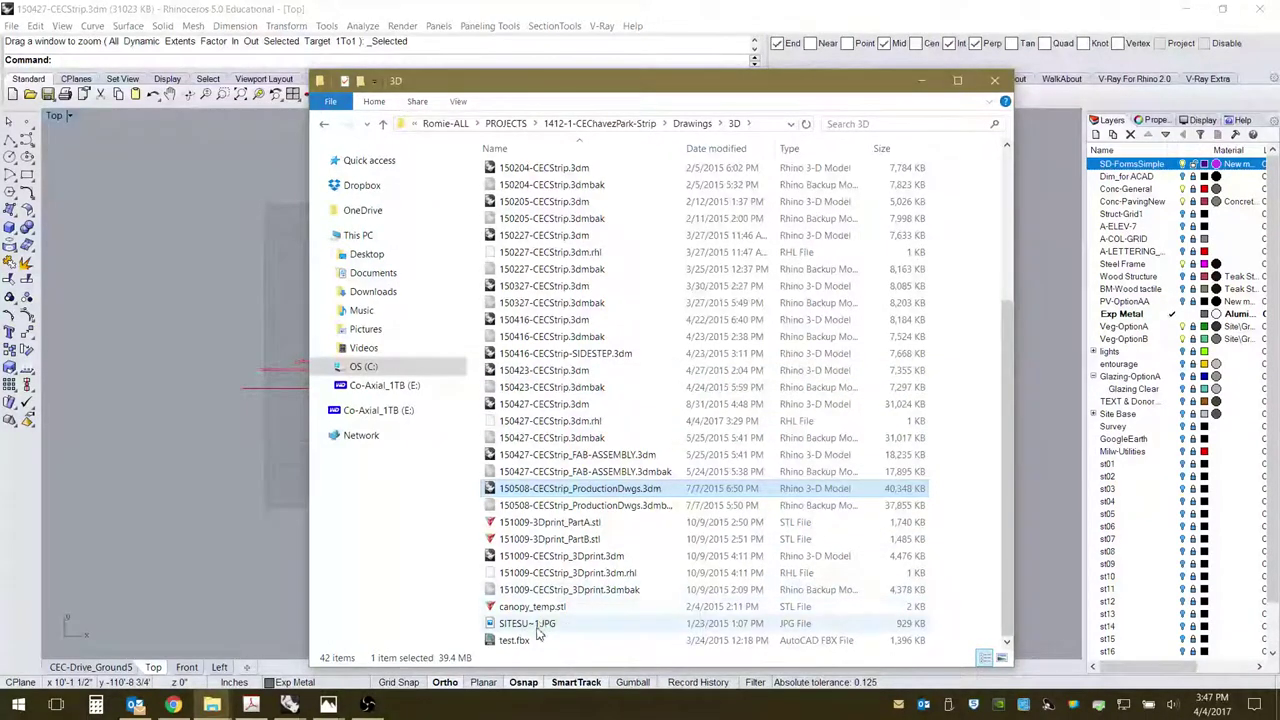
# Go back to the Drawings folder in File Explorer and open 150427-SectionCuts_1-19.dwg in AutoCAD.
pyautogui.scroll(5, 540, 450)
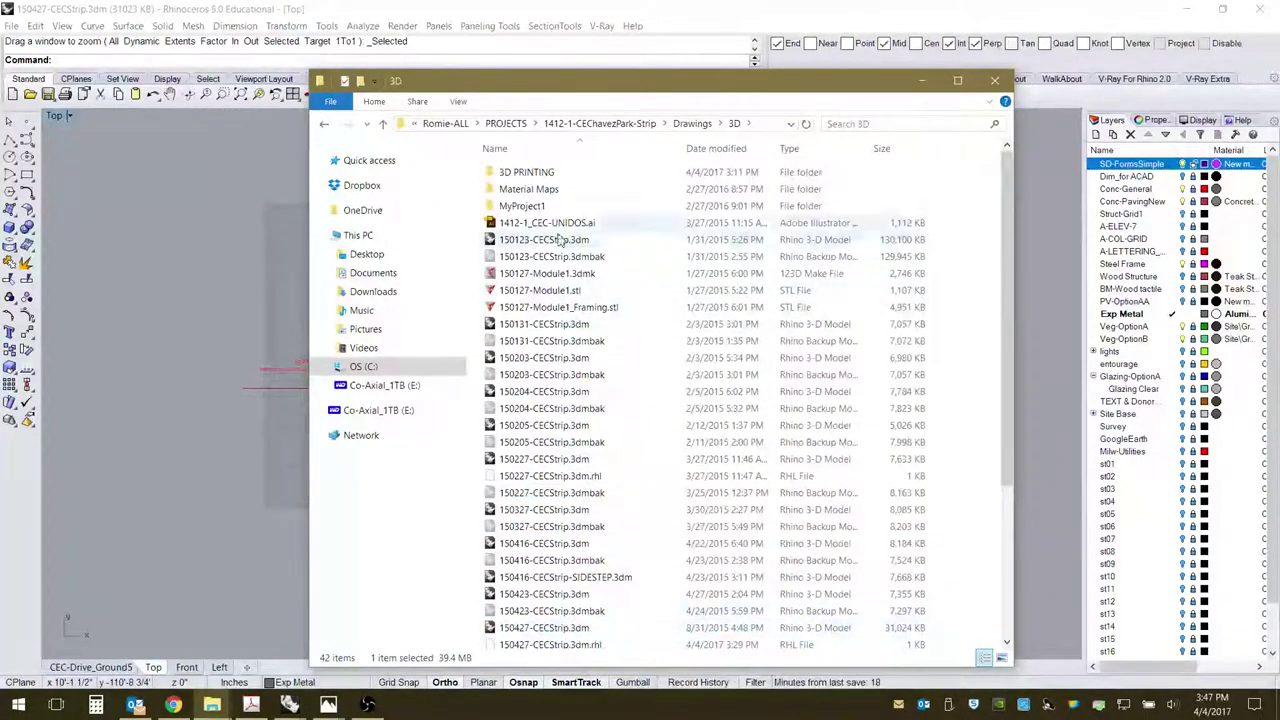
pyautogui.click(323, 125)
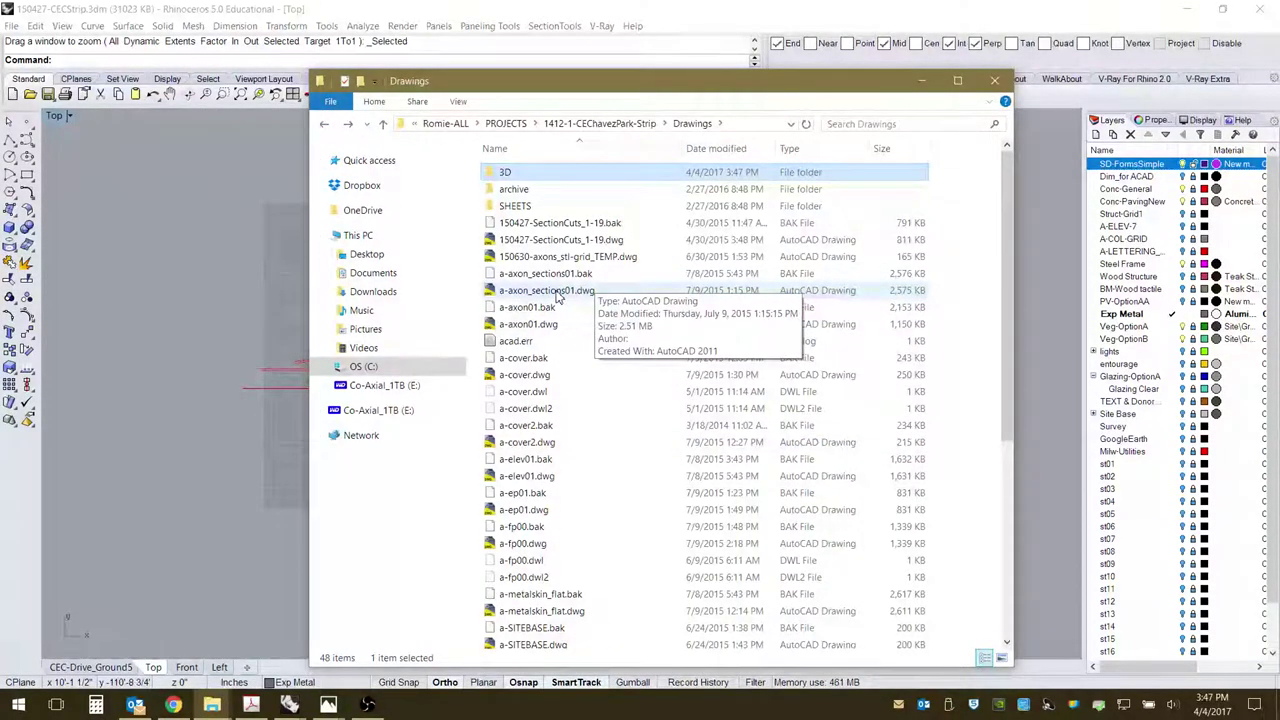
pyautogui.click(552, 242)
pyautogui.doubleClick(552, 242)
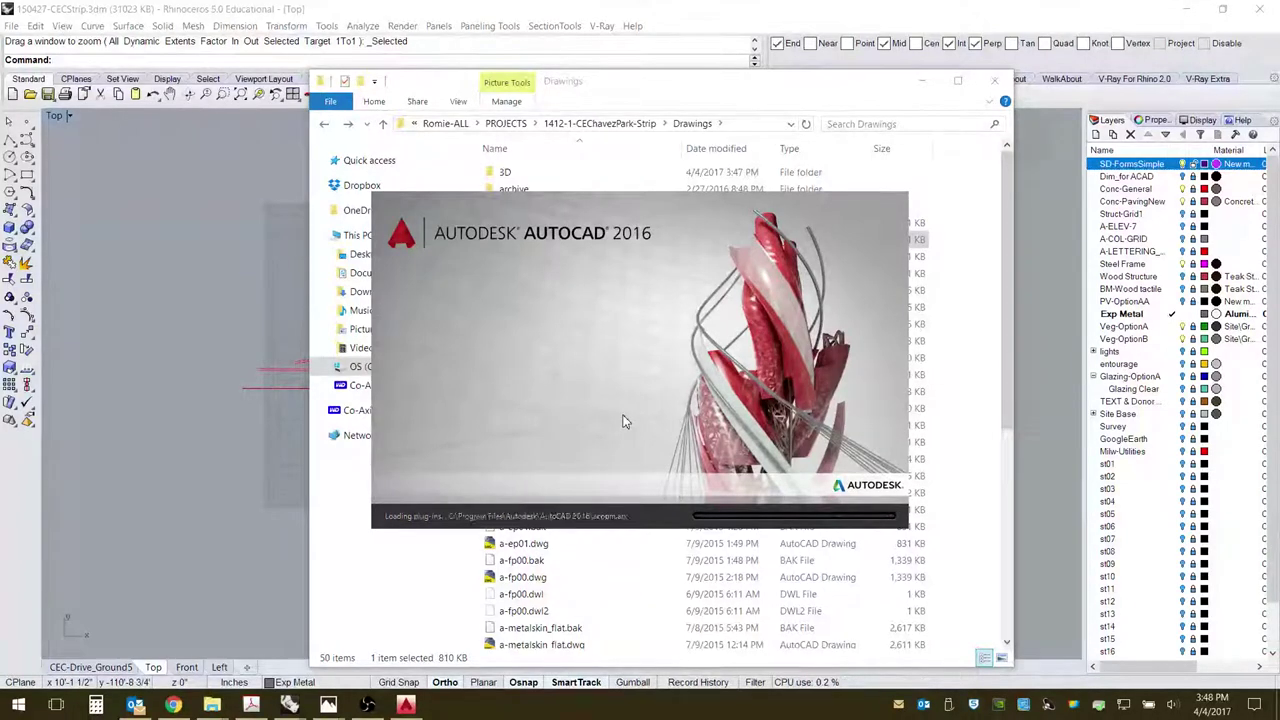
# Switch to the 170224-CANOPY-FOR-LASERCUT.3dm model in Rhino and examine the row of section profiles beside the sliced canopy.
pyautogui.click(486, 7)
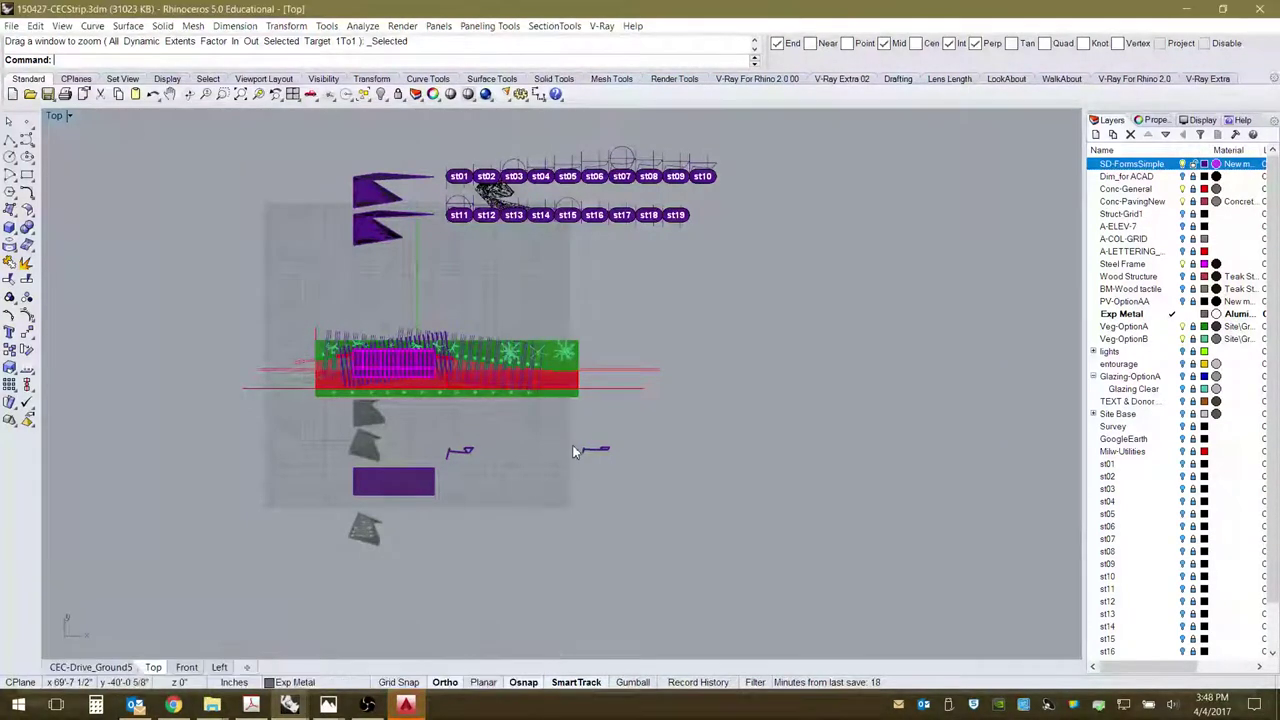
pyautogui.scroll(-5, 563, 332)
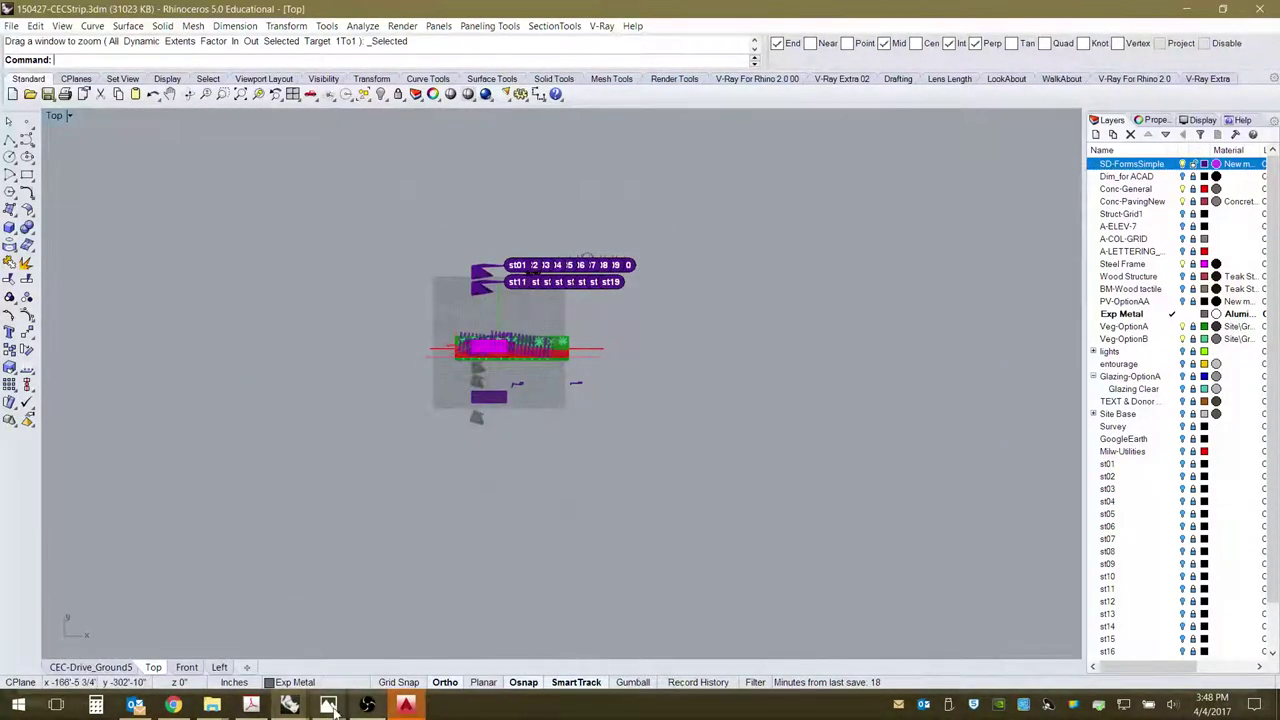
pyautogui.moveTo(289, 706)
pyautogui.click(290, 615)
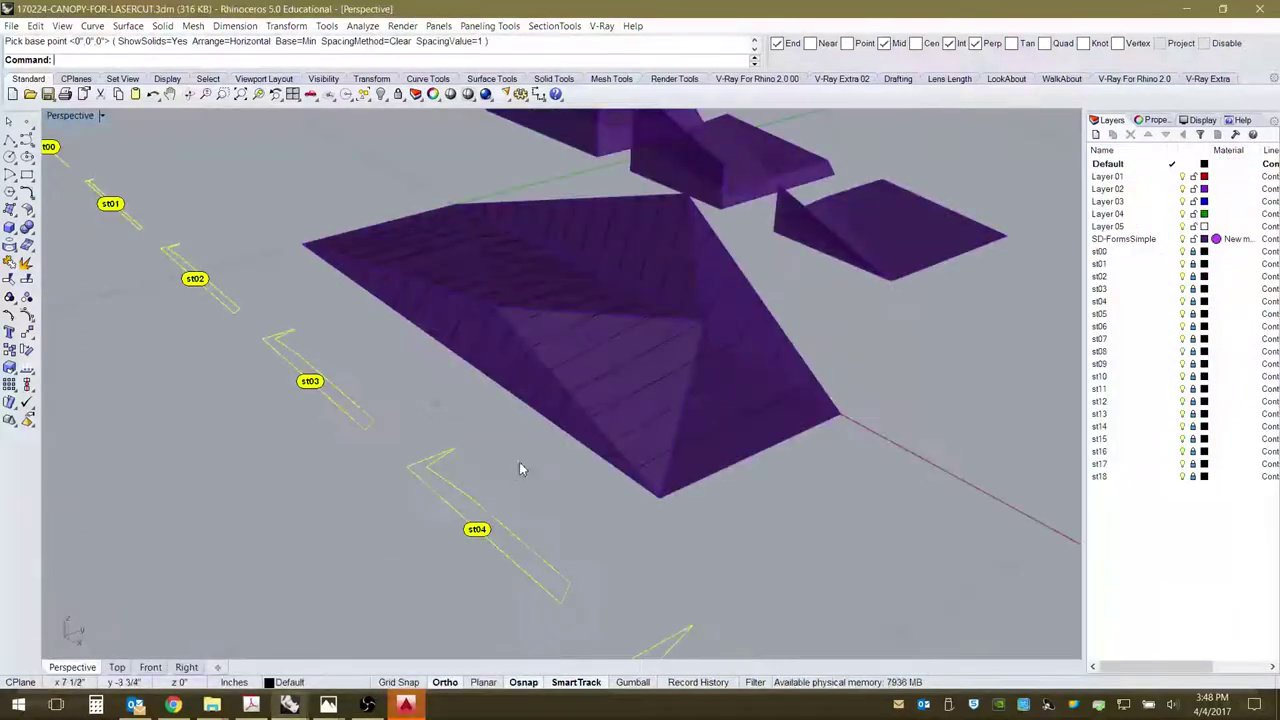
pyautogui.scroll(-3, 519, 469)
pyautogui.moveTo(519, 469); pyautogui.dragTo(651, 533, button='right')
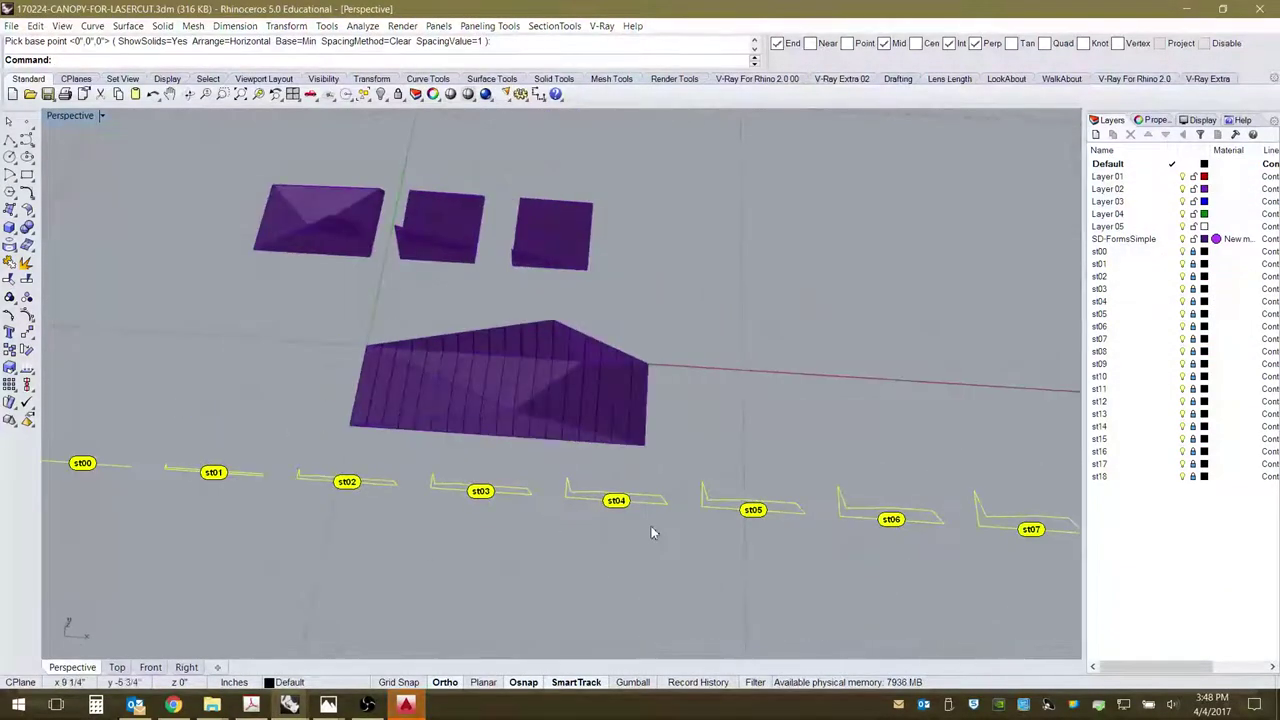
pyautogui.scroll(1, 651, 533)
pyautogui.scroll(-2, 580, 471)
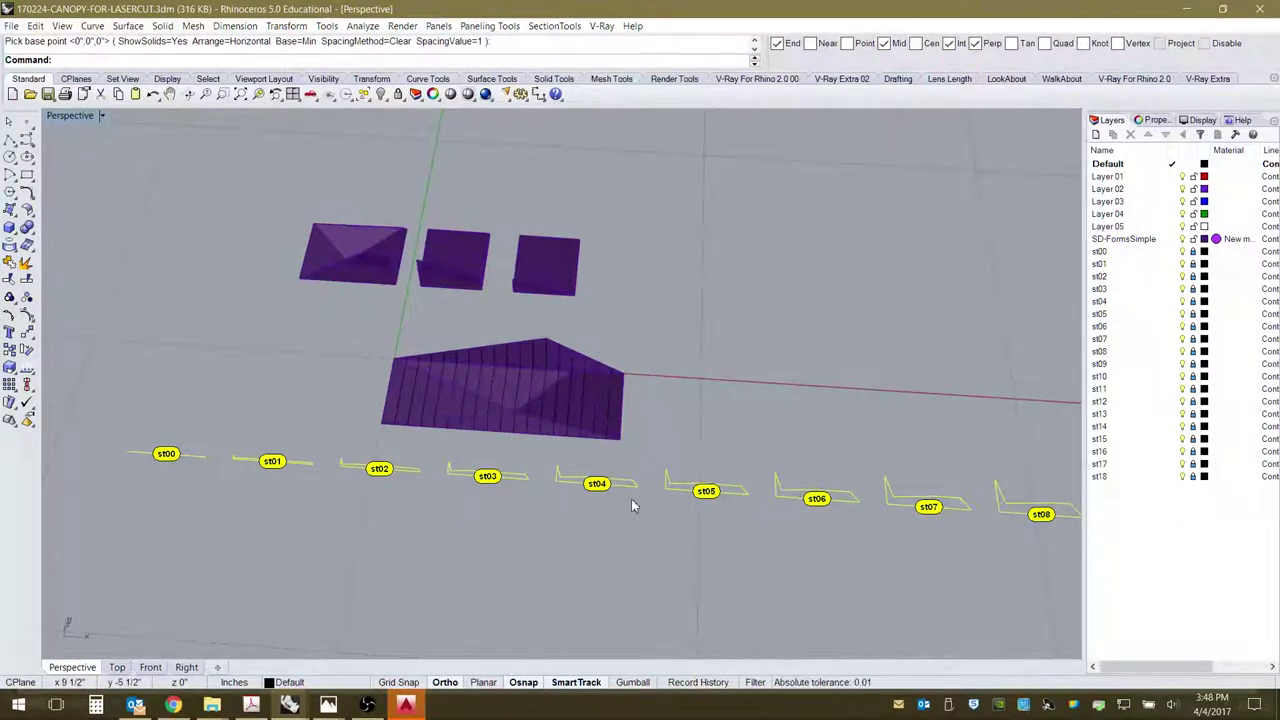
pyautogui.moveTo(589, 520); pyautogui.dragTo(617, 543, button='right')
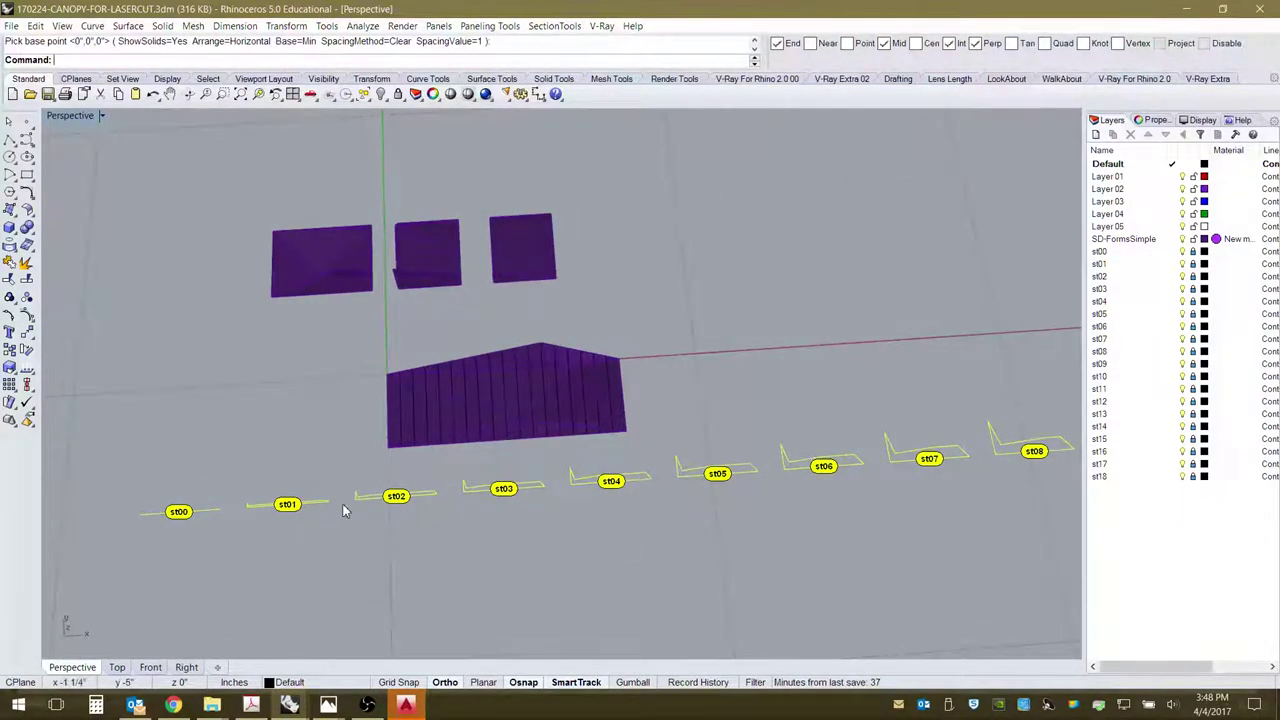
pyautogui.scroll(3, 565, 490)
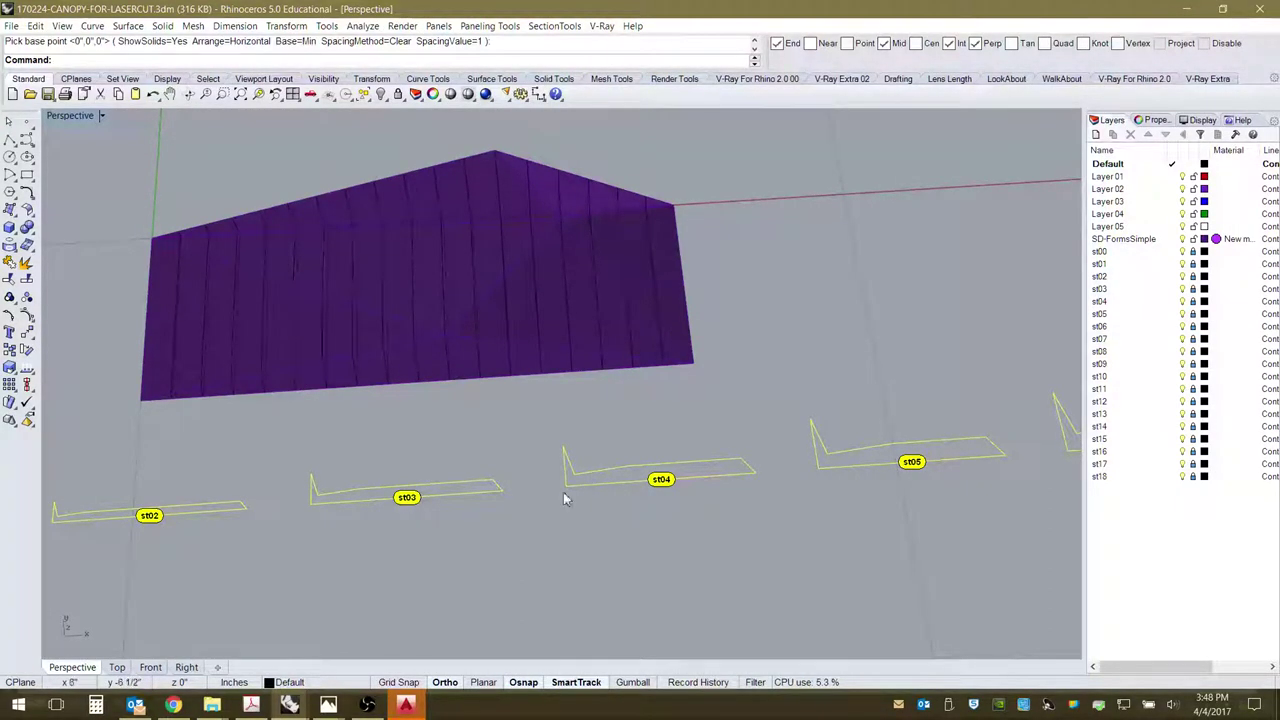
# Switch to the section cuts drawing in AutoCAD and highlight the centerlines of section 06's framing members, clearing the selection when done.
pyautogui.click(405, 704)
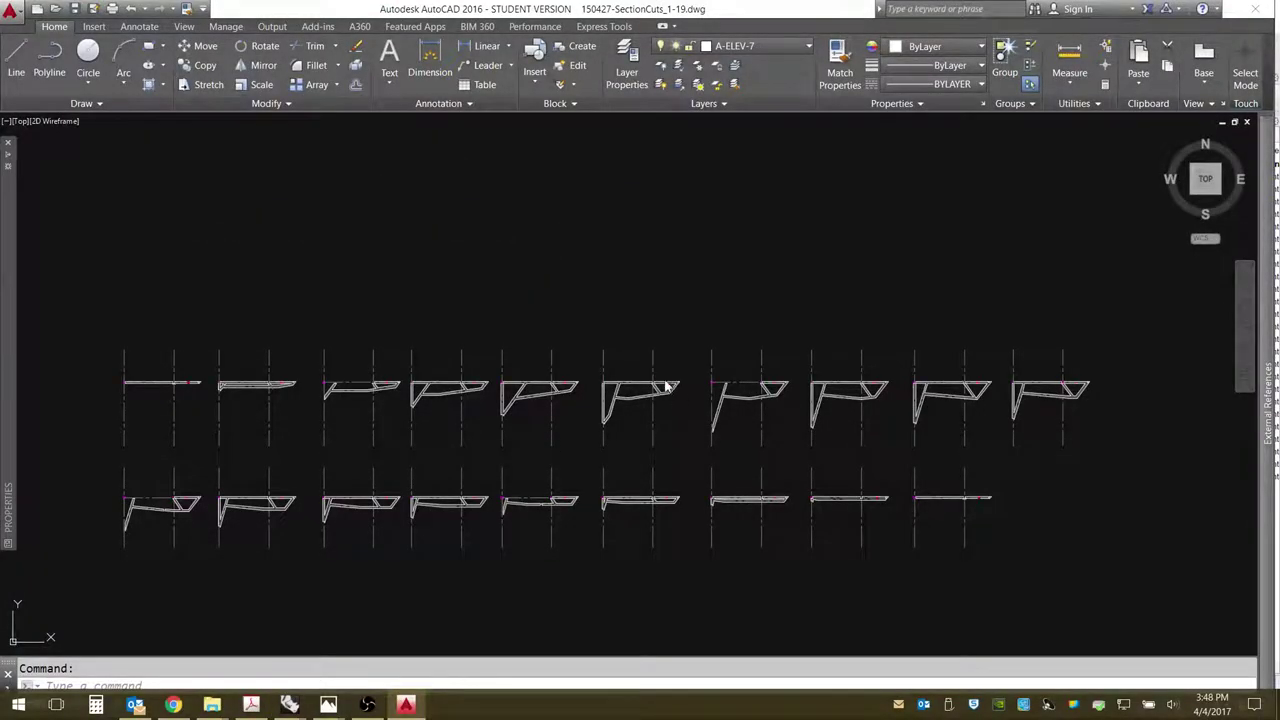
pyautogui.scroll(10, 663, 398)
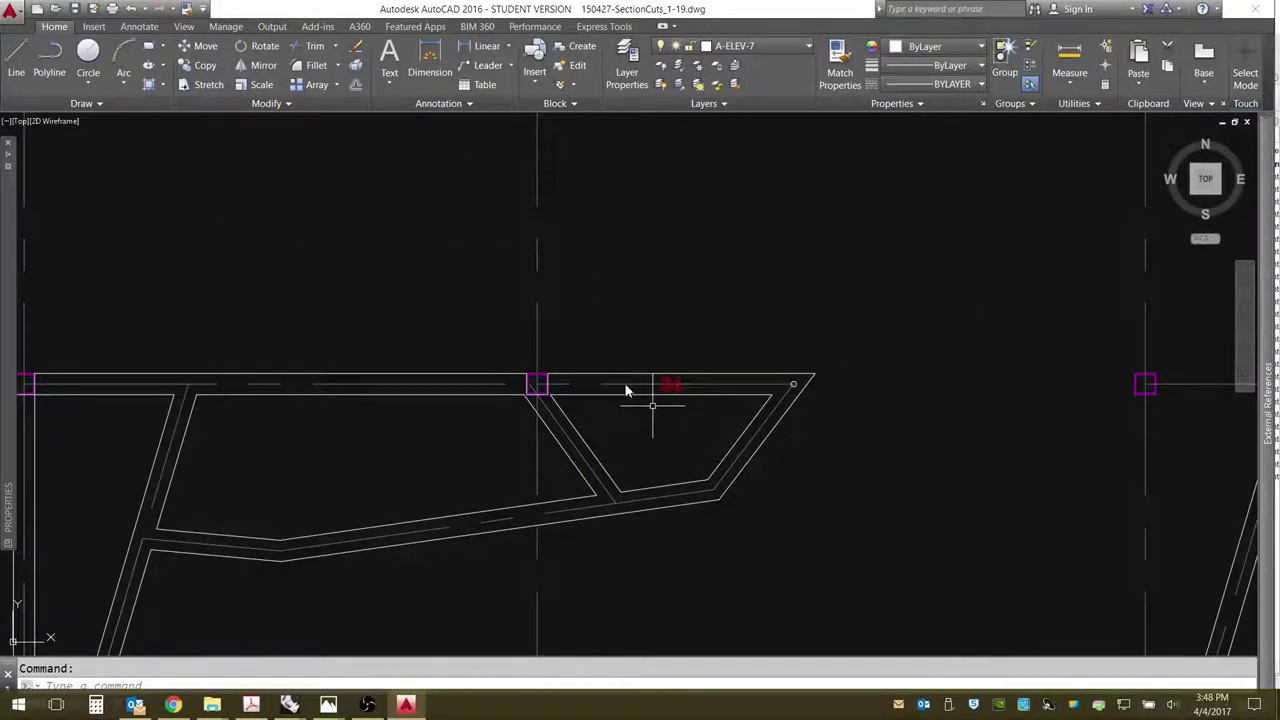
pyautogui.click(623, 385)
pyautogui.scroll(-3, 792, 390)
pyautogui.scroll(4, 755, 432)
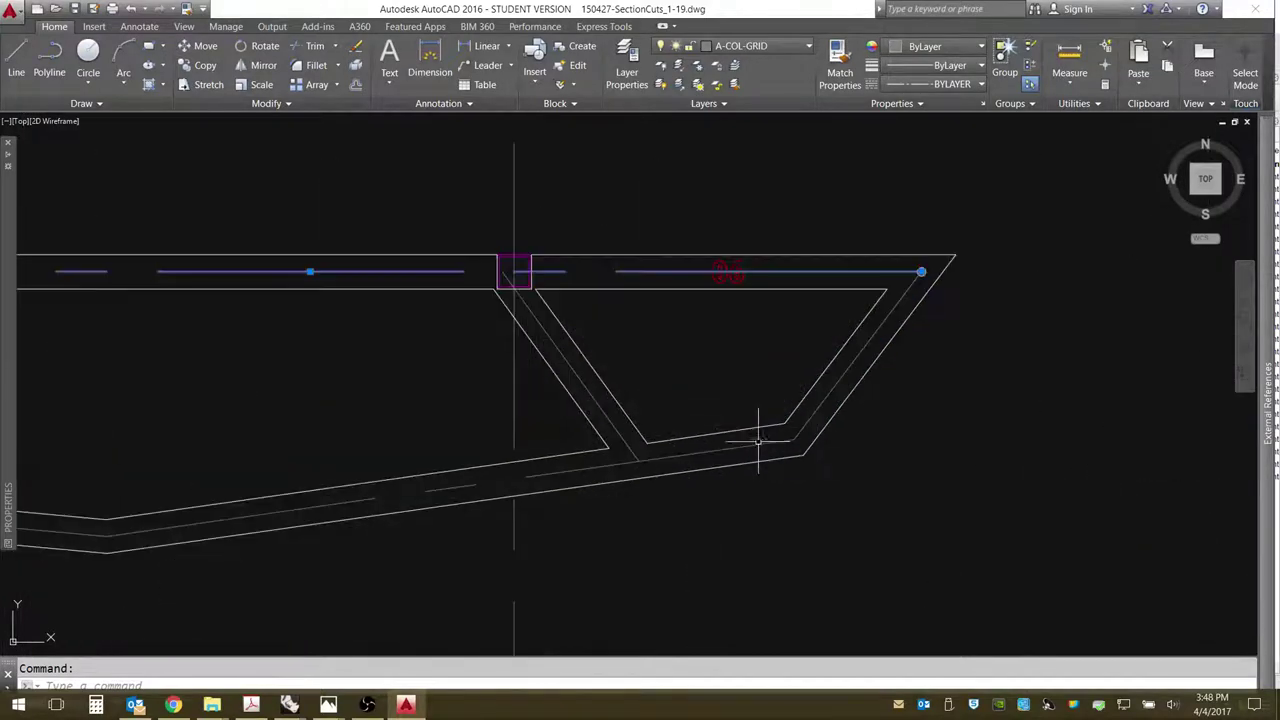
pyautogui.click(797, 430)
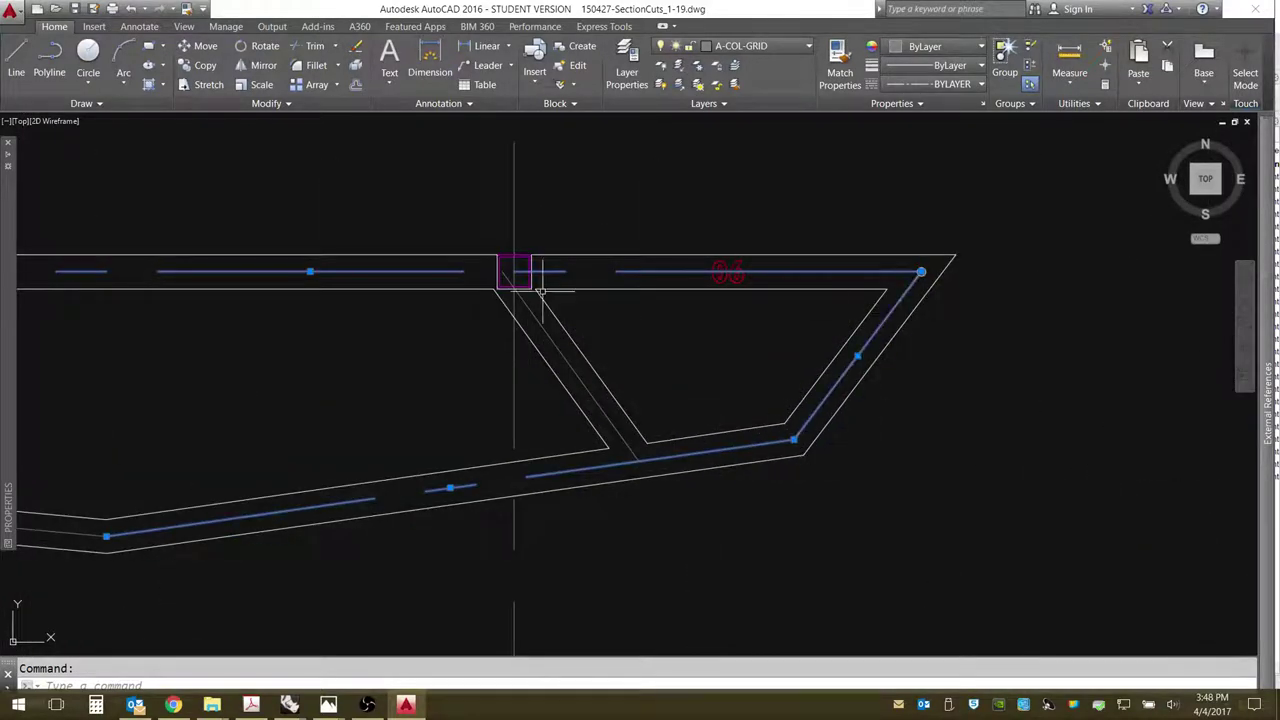
pyautogui.scroll(-4, 686, 329)
pyautogui.scroll(2, 544, 370)
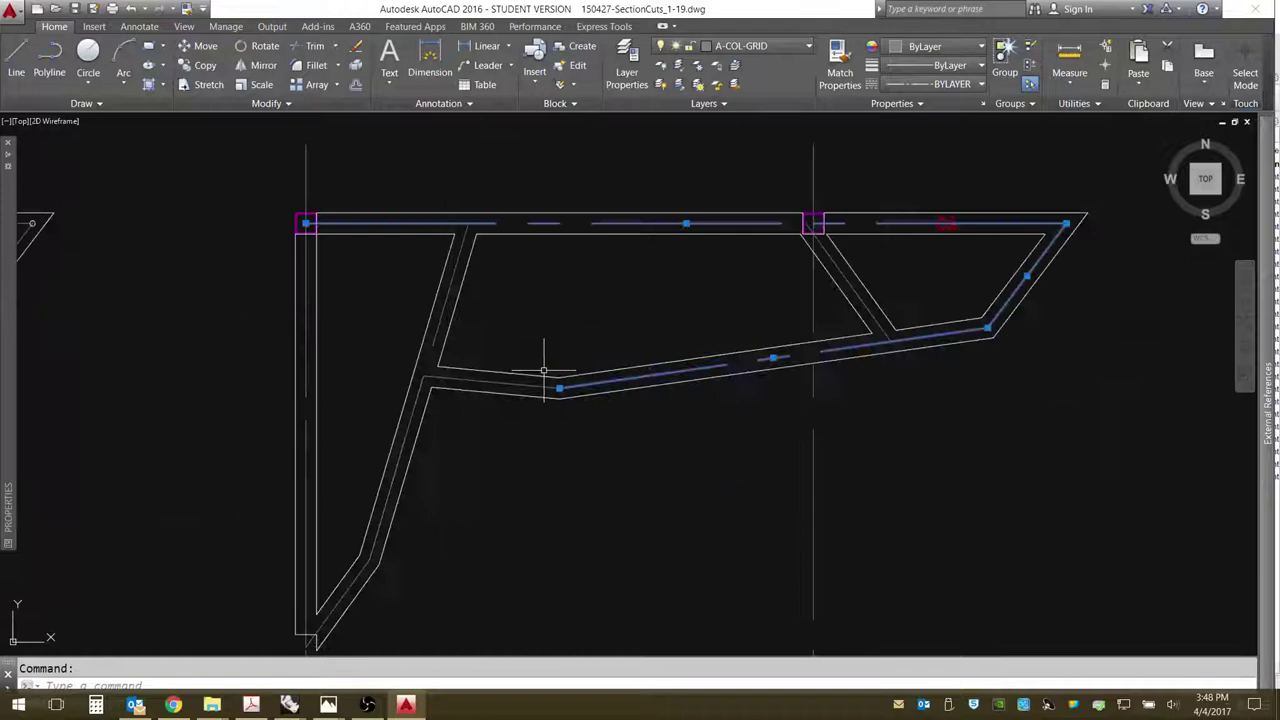
pyautogui.click(441, 329)
pyautogui.click(466, 378)
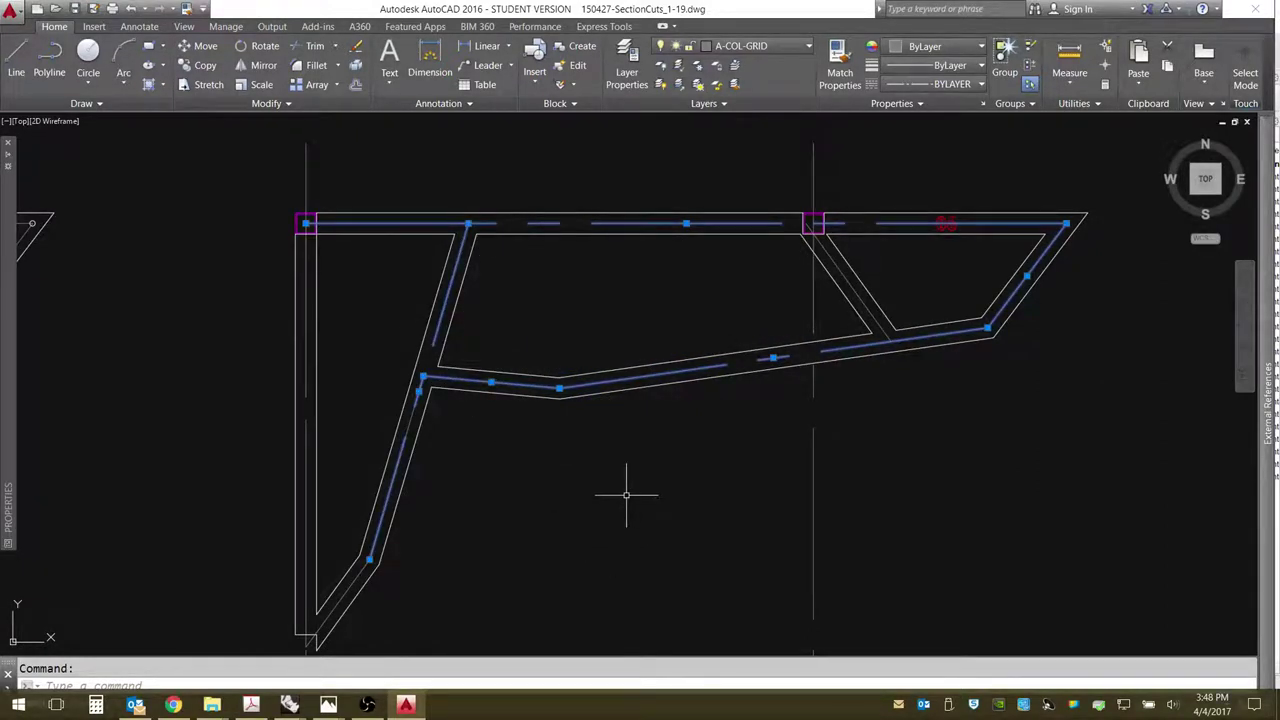
pyautogui.press('Escape')
pyautogui.scroll(-3, 580, 440)
pyautogui.scroll(6, 671, 349)
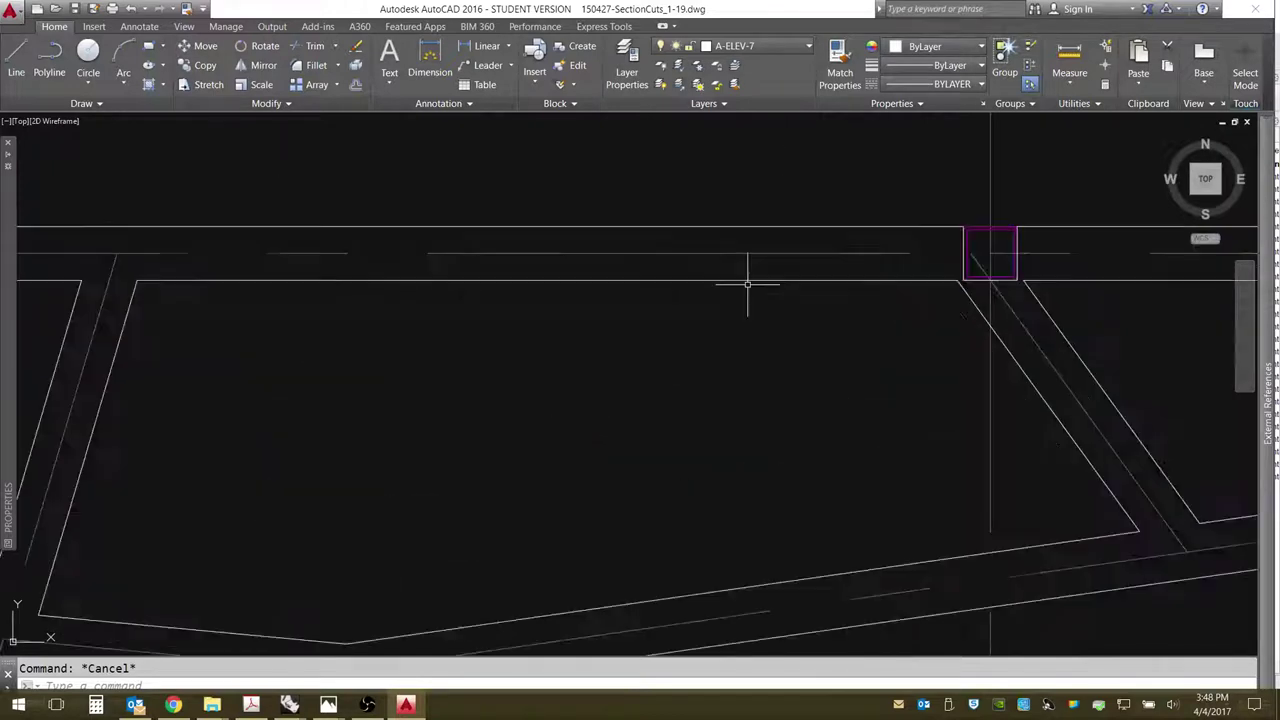
pyautogui.write('dist')
pyautogui.press('Return')
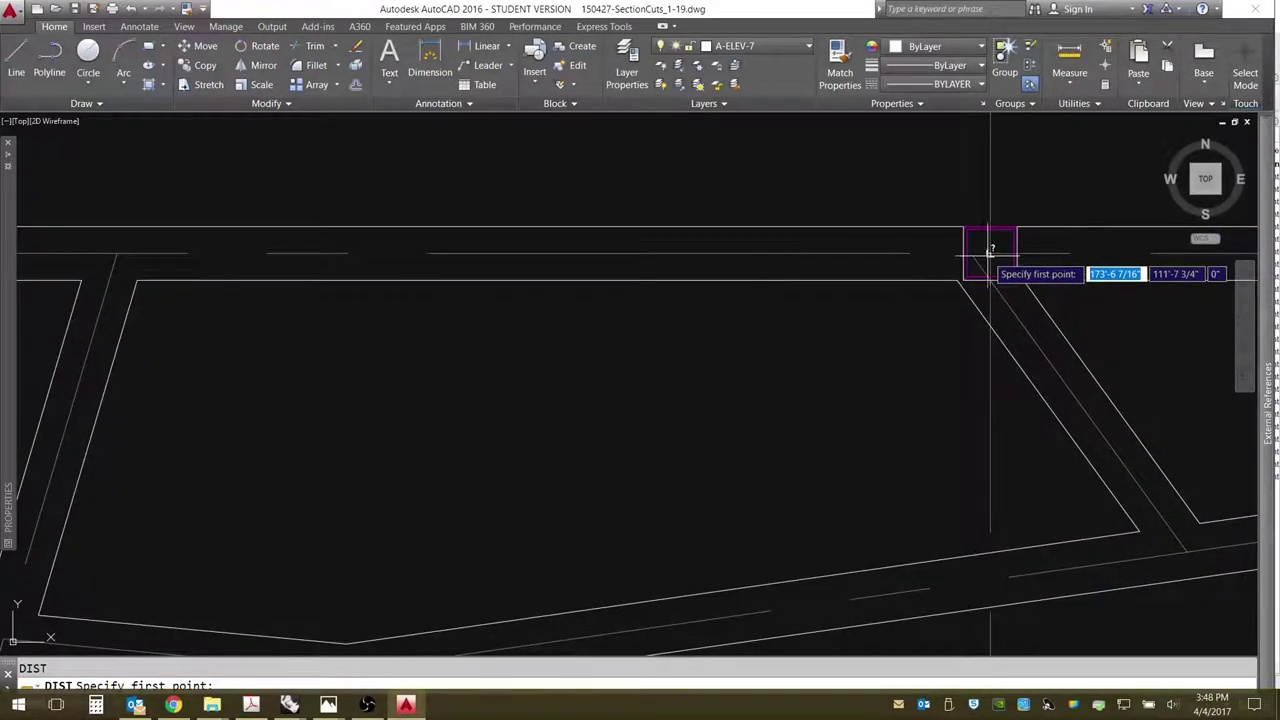
pyautogui.click(991, 252)
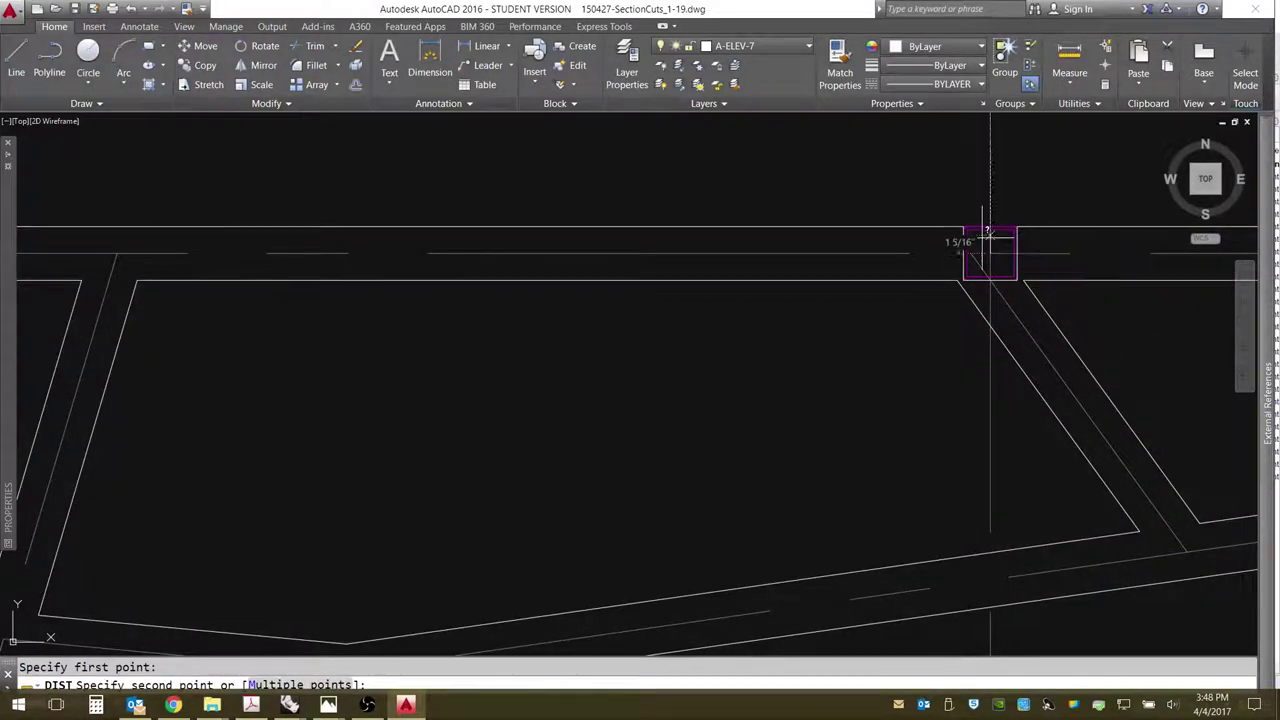
pyautogui.press('Escape')
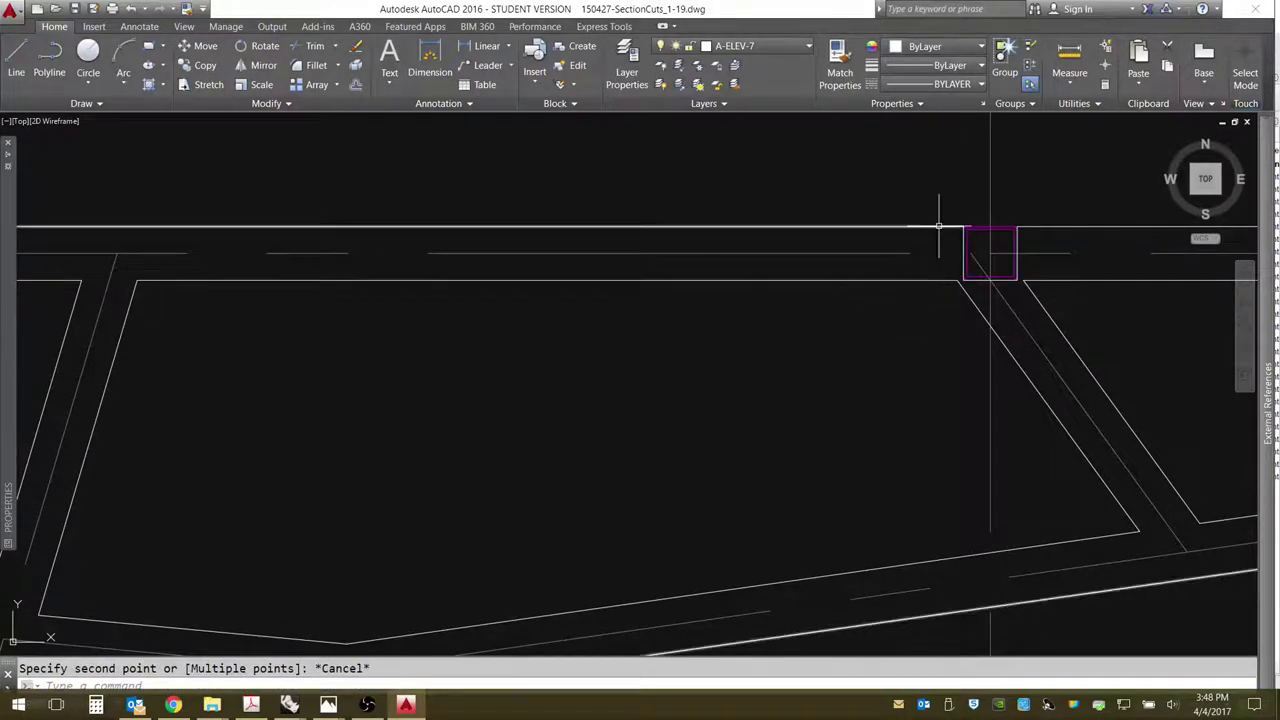
# Examine the framing members, tube connections and centerlines of the individual section cuts across both rows of the drawing.
pyautogui.scroll(-4, 558, 321)
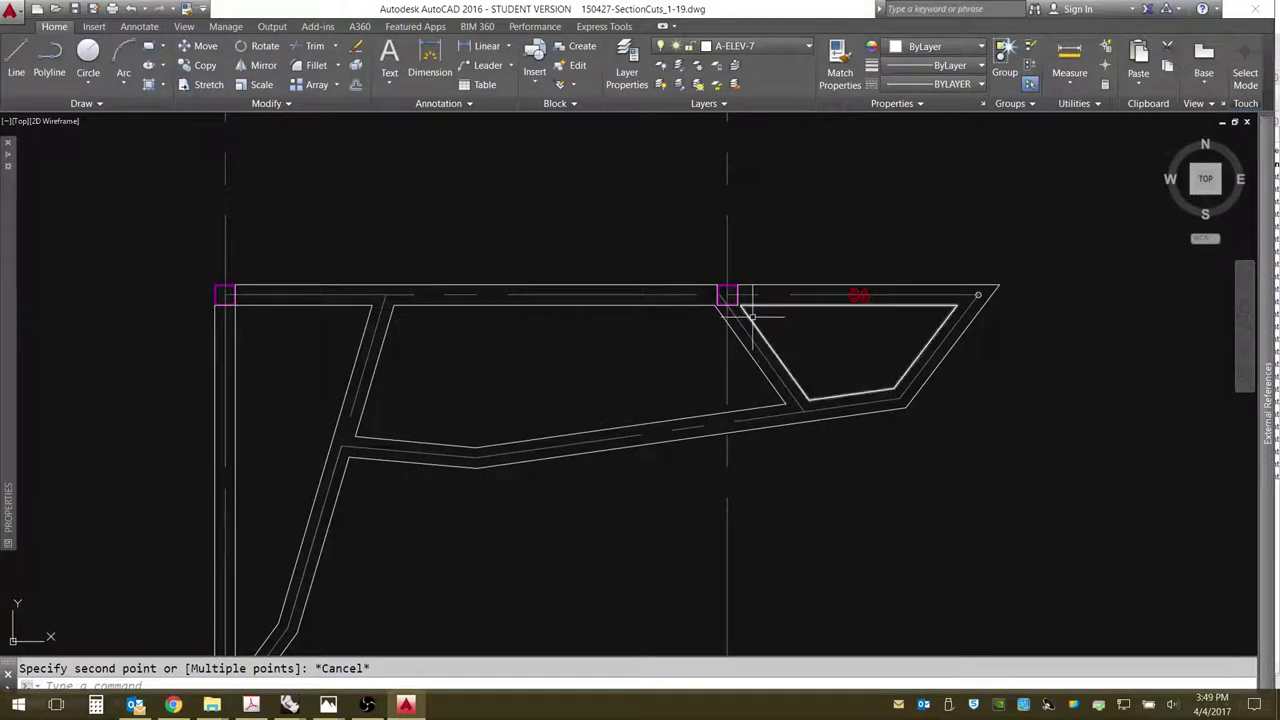
pyautogui.scroll(-2, 525, 298)
pyautogui.scroll(-2, 525, 298)
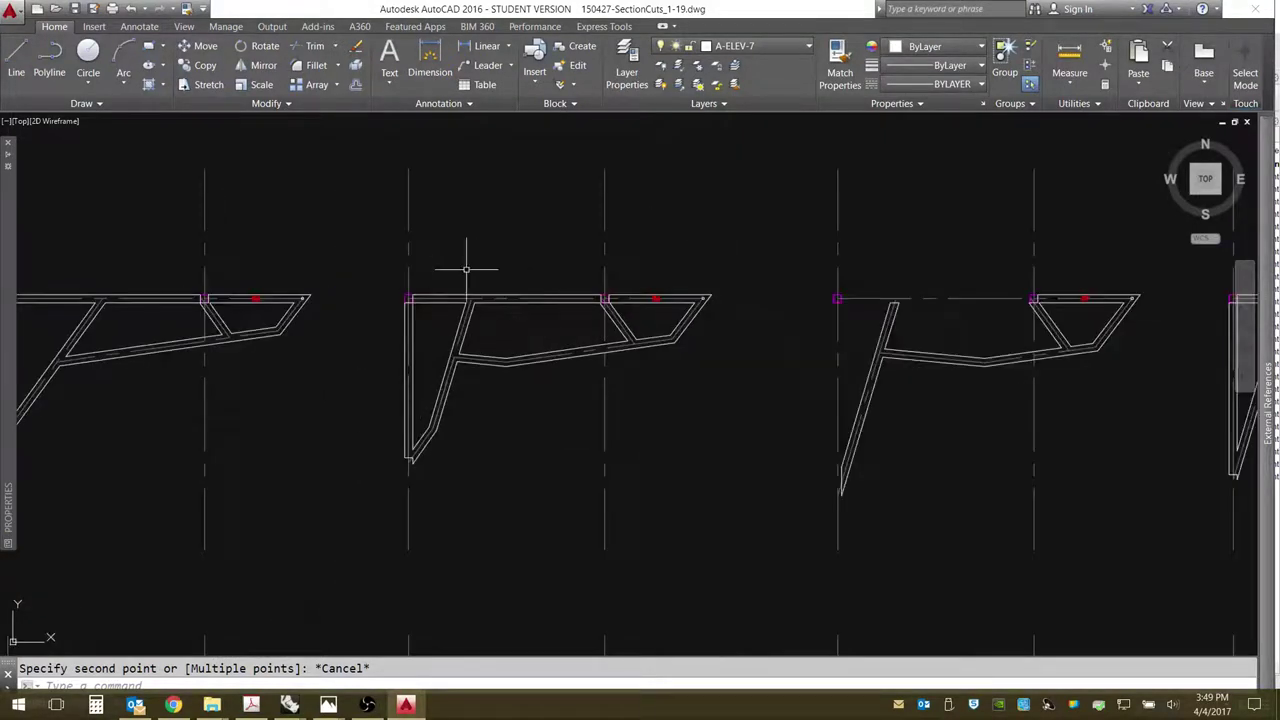
pyautogui.scroll(-2, 408, 365)
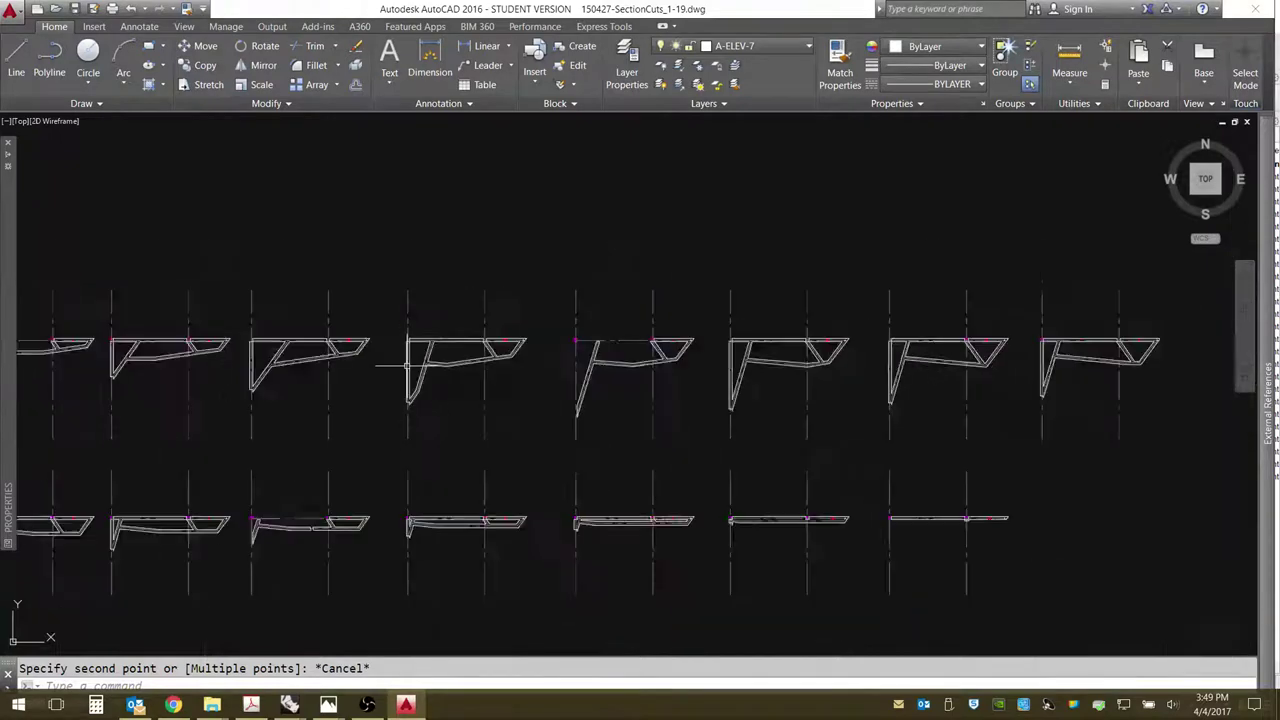
pyautogui.scroll(8, 802, 372)
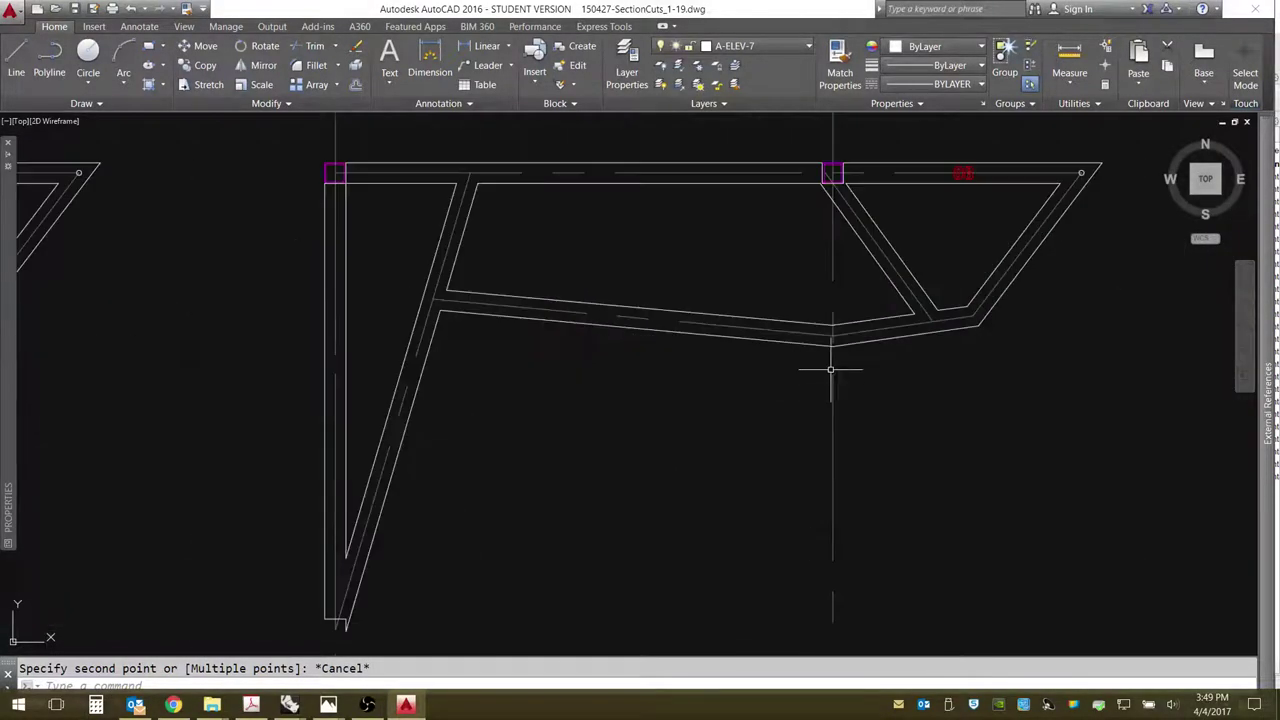
pyautogui.scroll(-7, 326, 182)
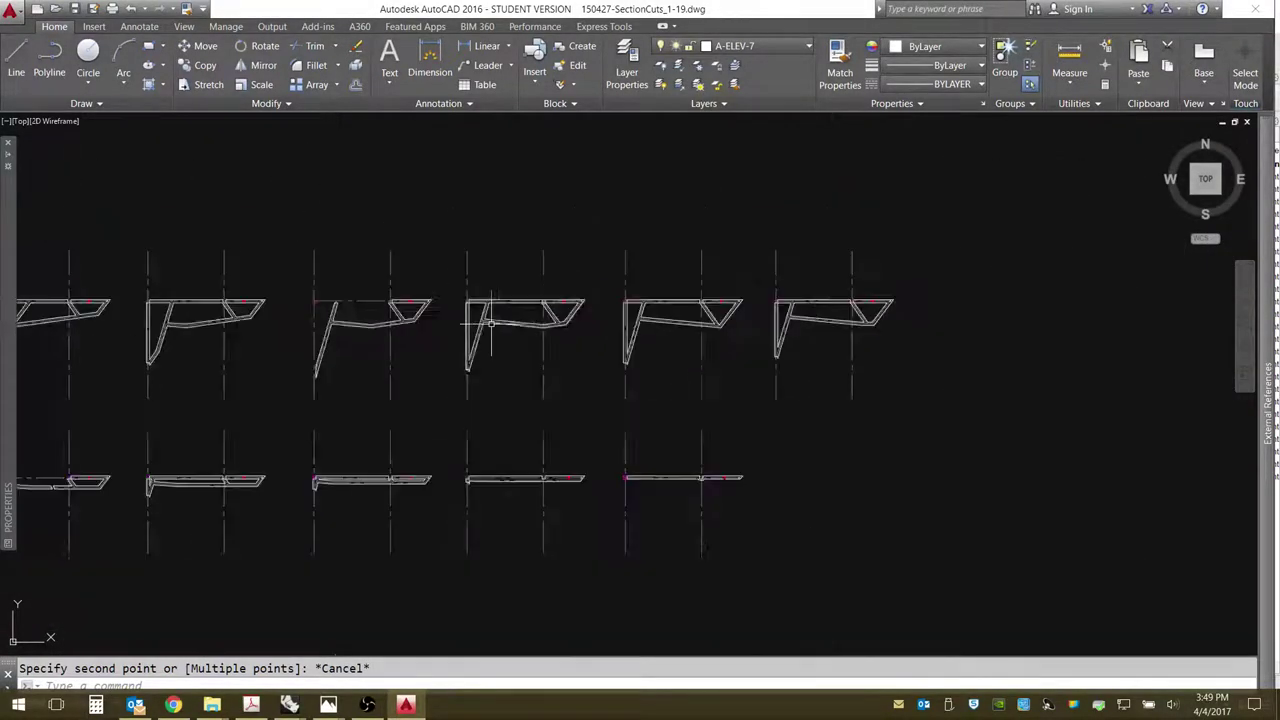
pyautogui.scroll(5, 713, 290)
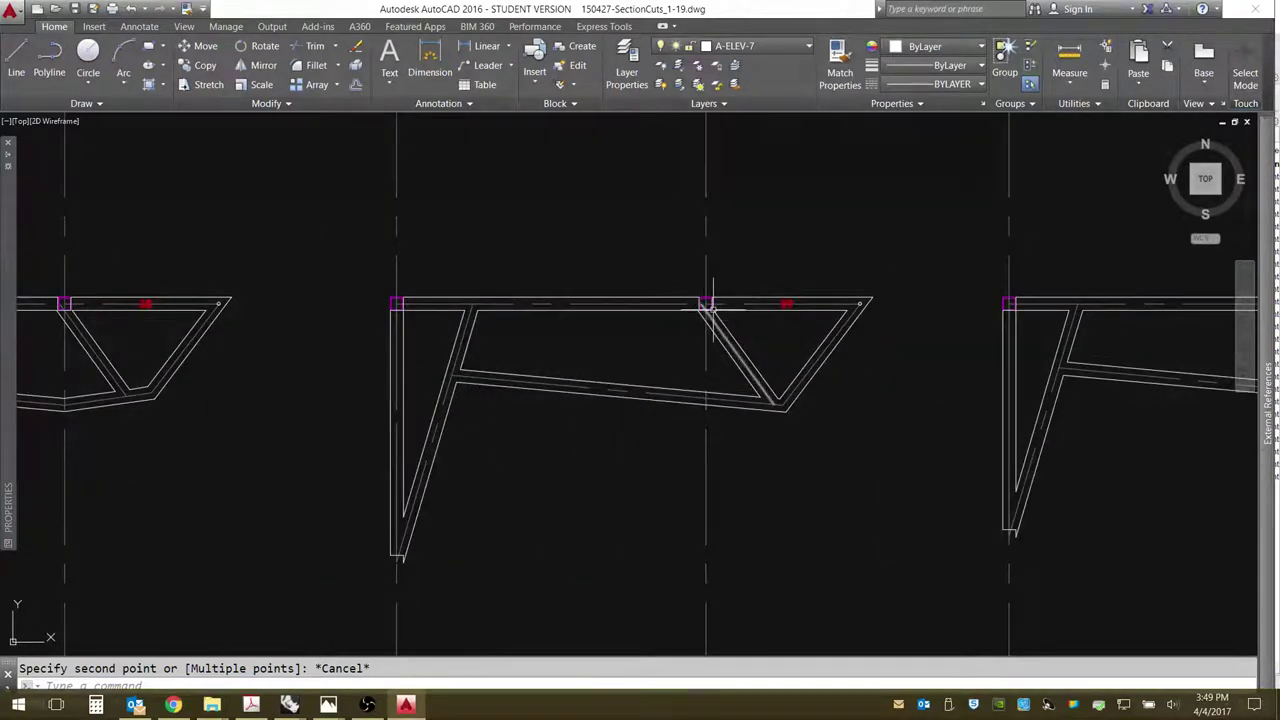
pyautogui.scroll(-9, 357, 343)
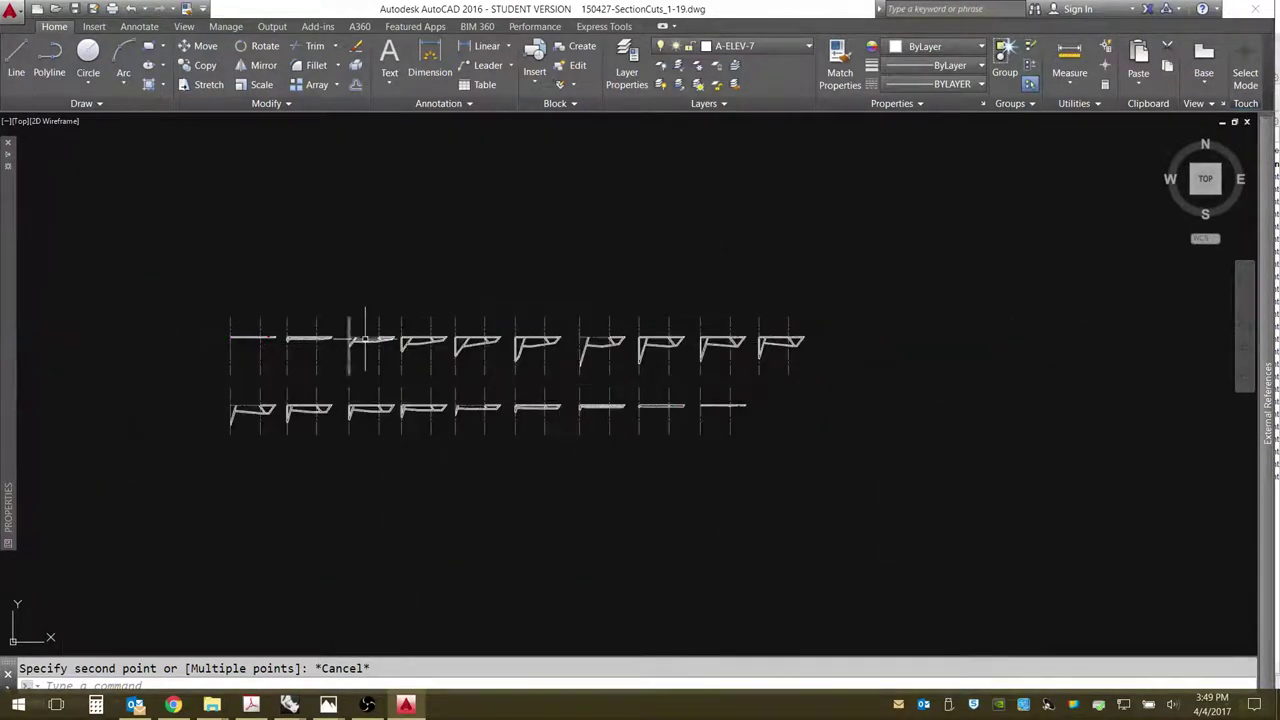
pyautogui.scroll(4, 226, 331)
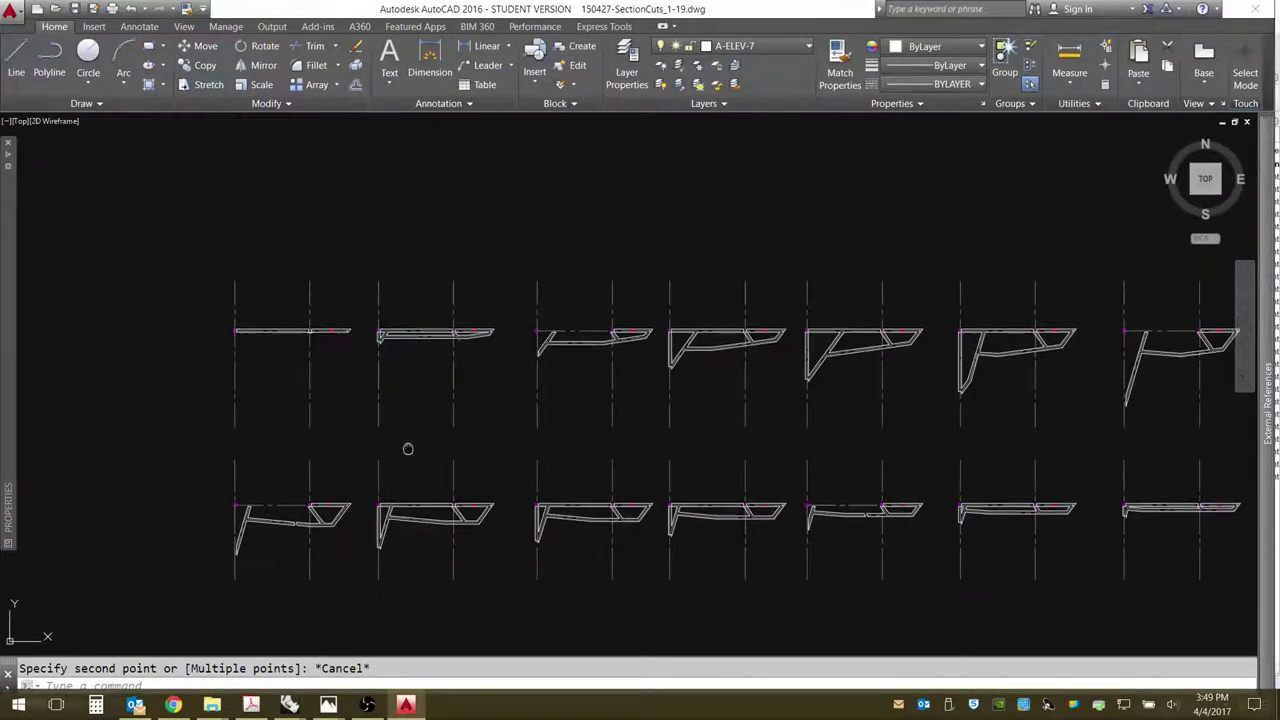
pyautogui.moveTo(409, 449); pyautogui.dragTo(328, 441, button='middle')
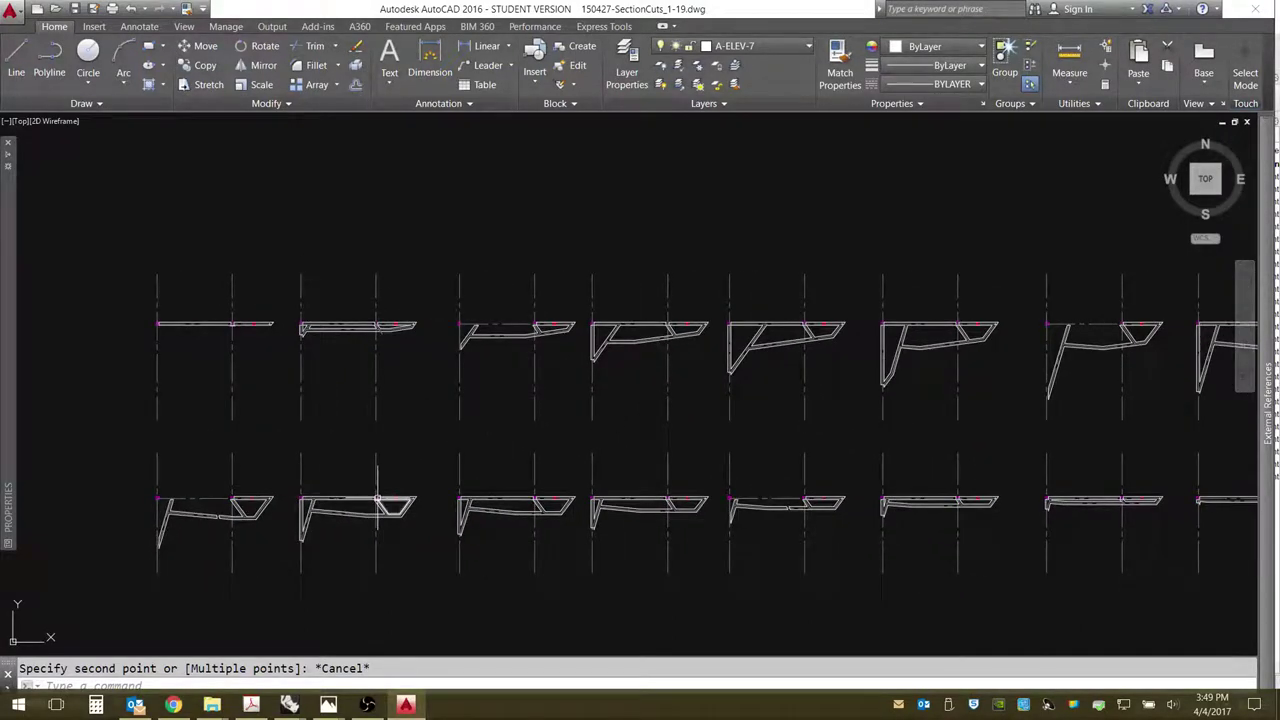
pyautogui.scroll(-3, 377, 497)
pyautogui.scroll(3, 739, 474)
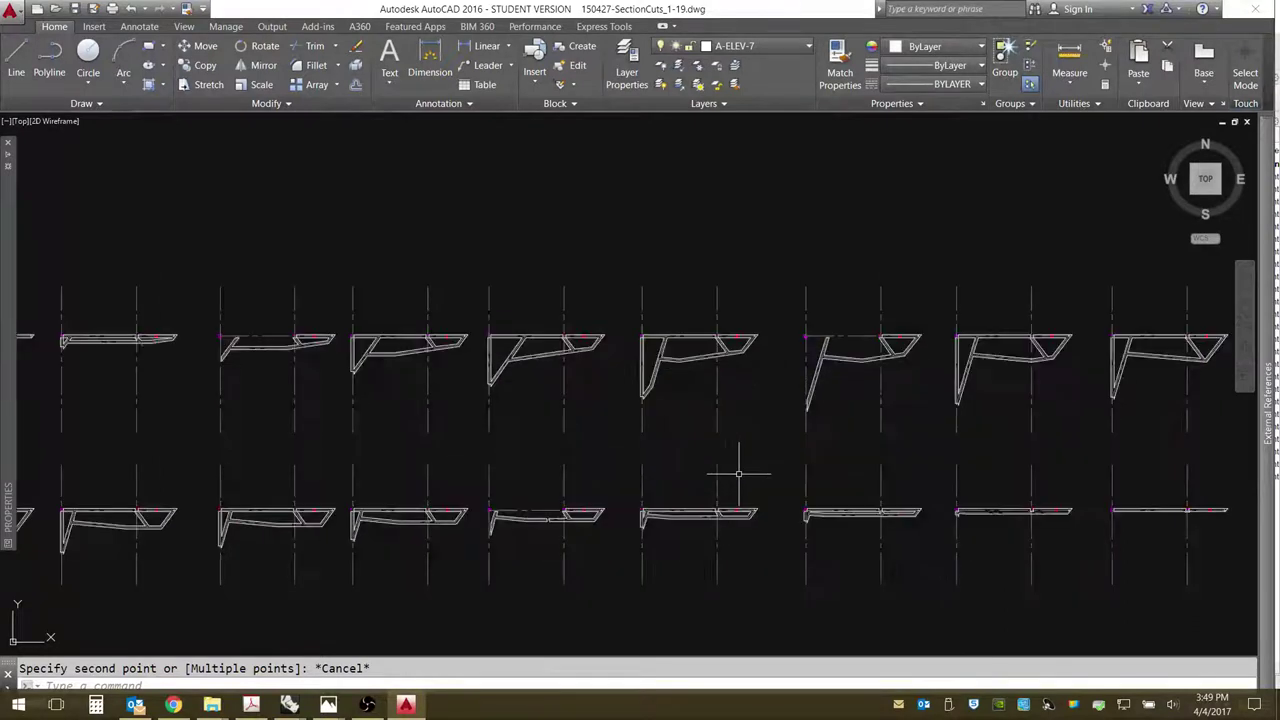
pyautogui.scroll(-2, 715, 463)
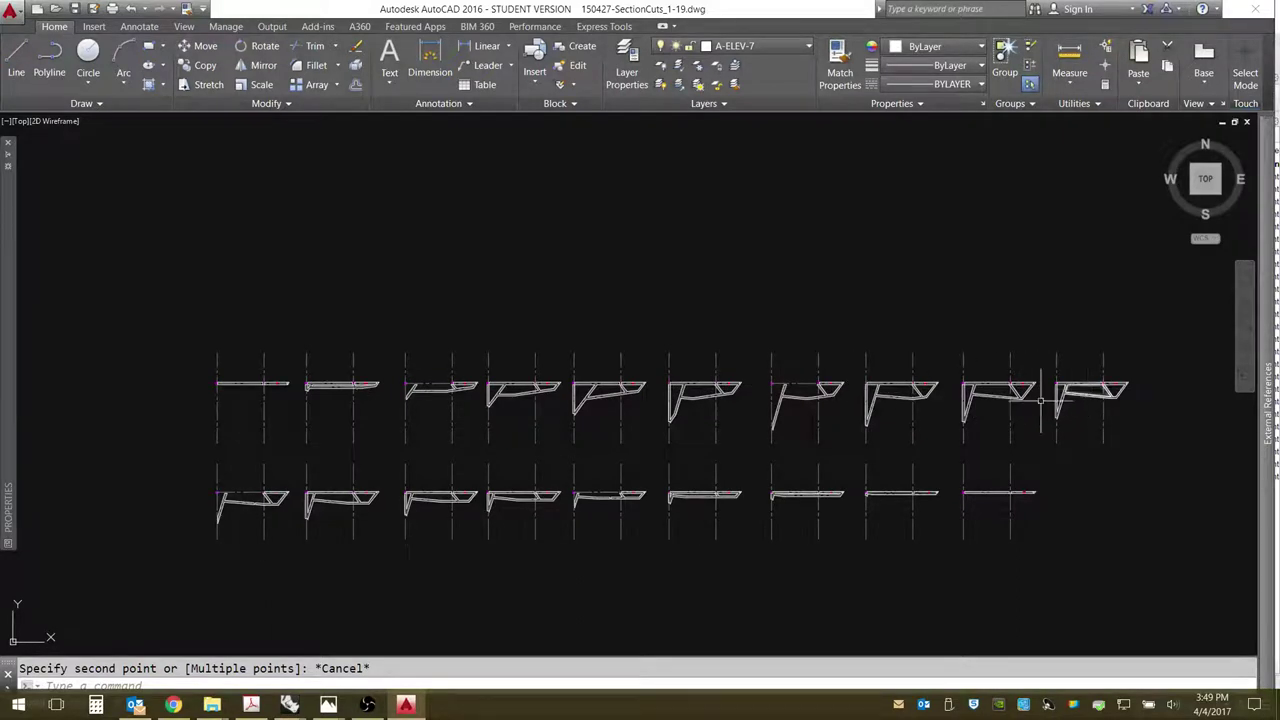
pyautogui.scroll(5, 203, 384)
pyautogui.scroll(5, 201, 383)
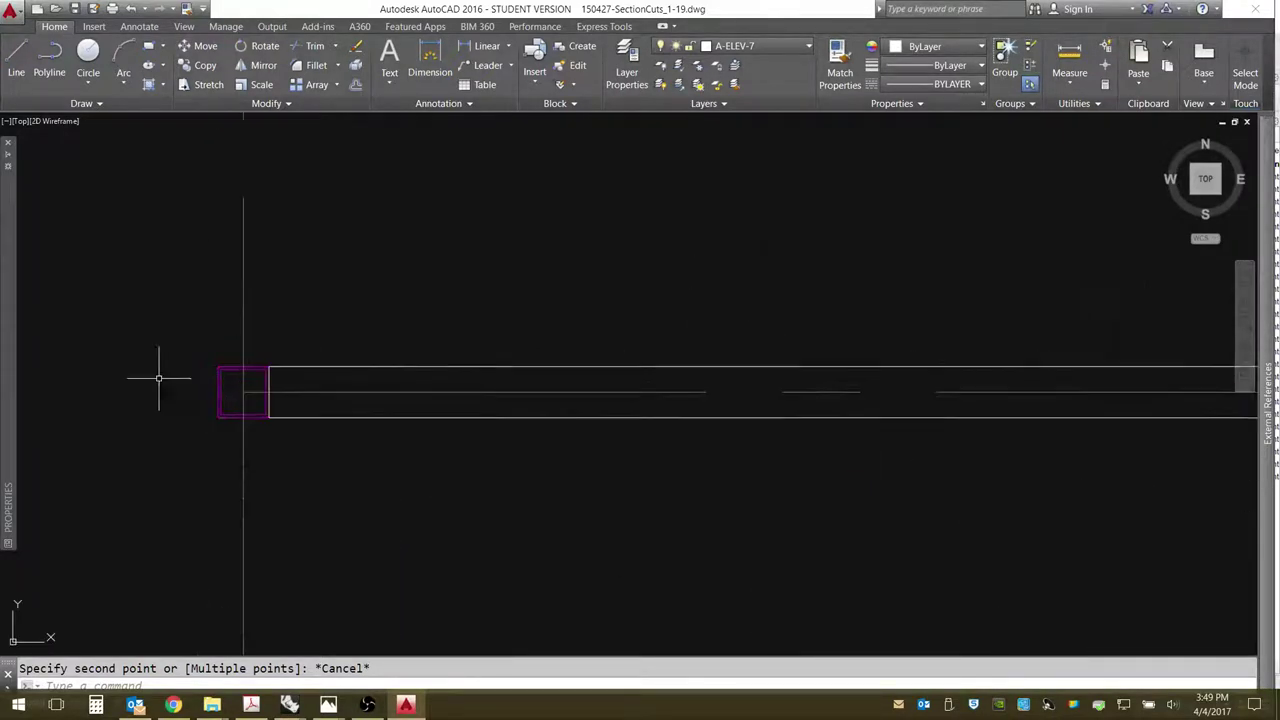
pyautogui.scroll(-5, 157, 377)
pyautogui.scroll(-5, 401, 399)
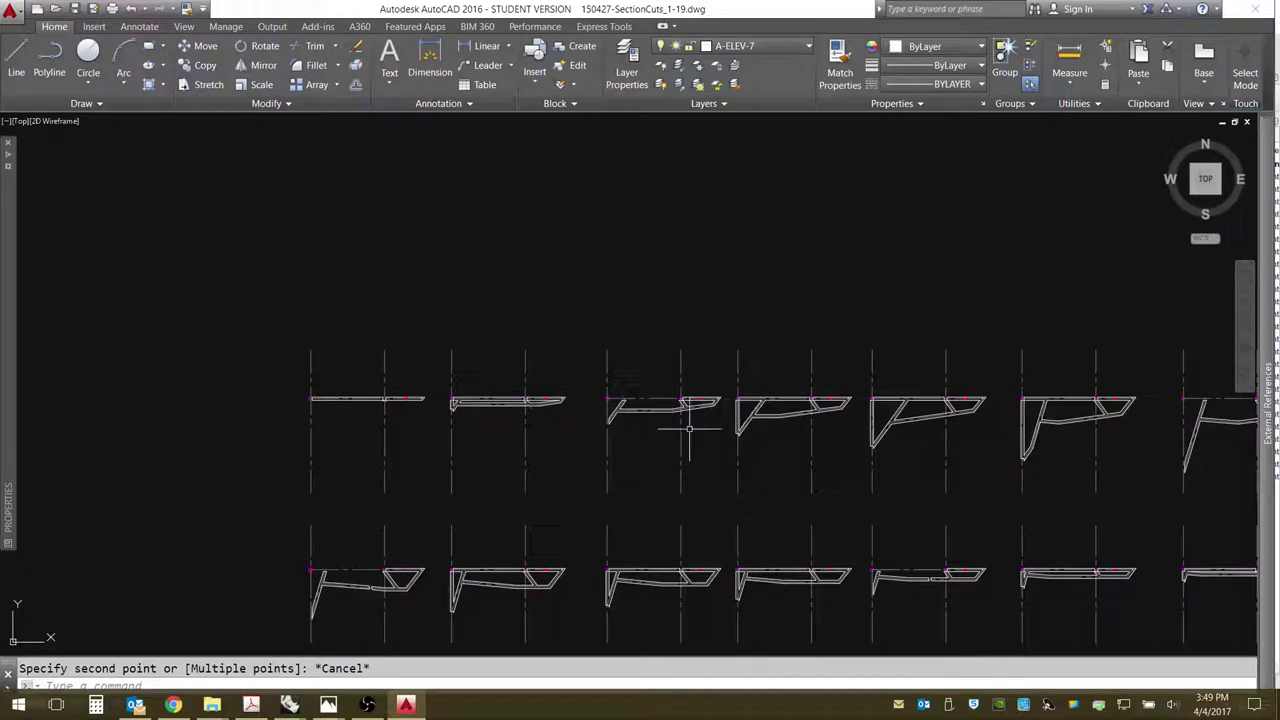
pyautogui.scroll(-2, 398, 430)
pyautogui.scroll(4, 580, 460)
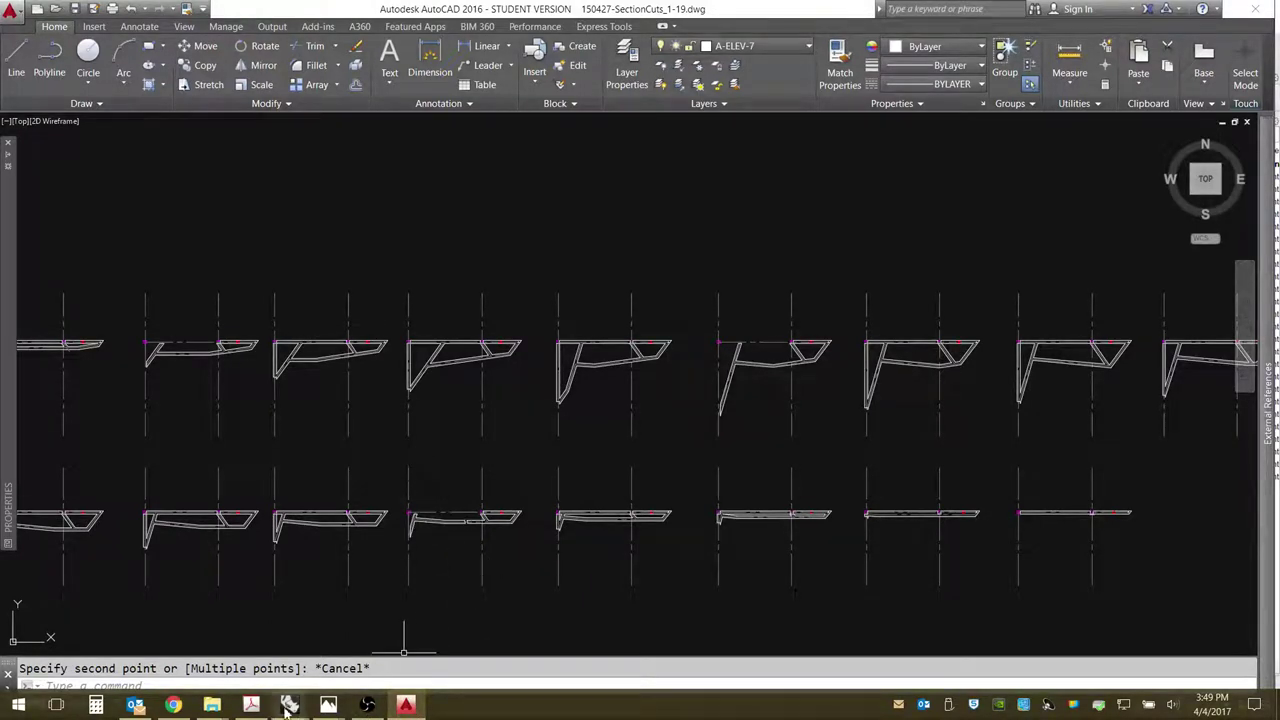
# Switch back to the 170224-CANOPY-FOR-LASERCUT.3dm model in Rhino.
pyautogui.moveTo(288, 706)
pyautogui.click(296, 632)
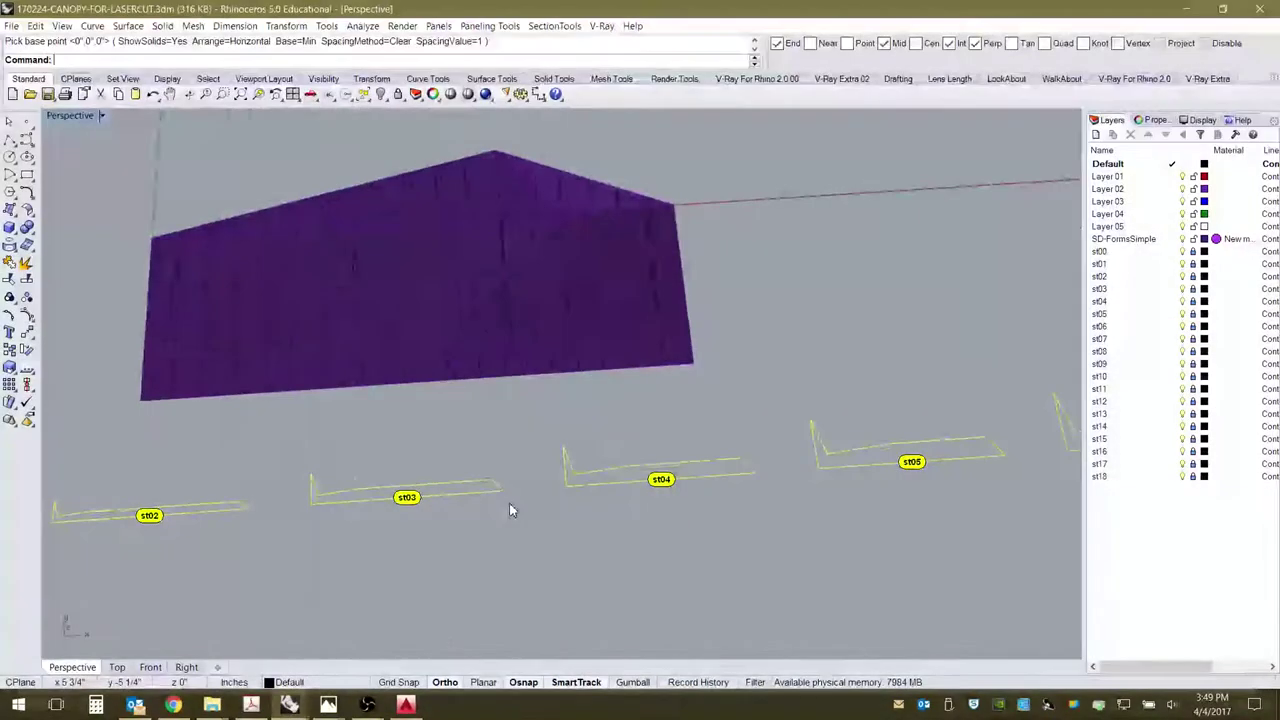
# Check the canopy's section outlines, then switch to AutoCAD and examine the two rows of framed section drawings.
pyautogui.moveTo(510, 510); pyautogui.dragTo(620, 487, button='right')
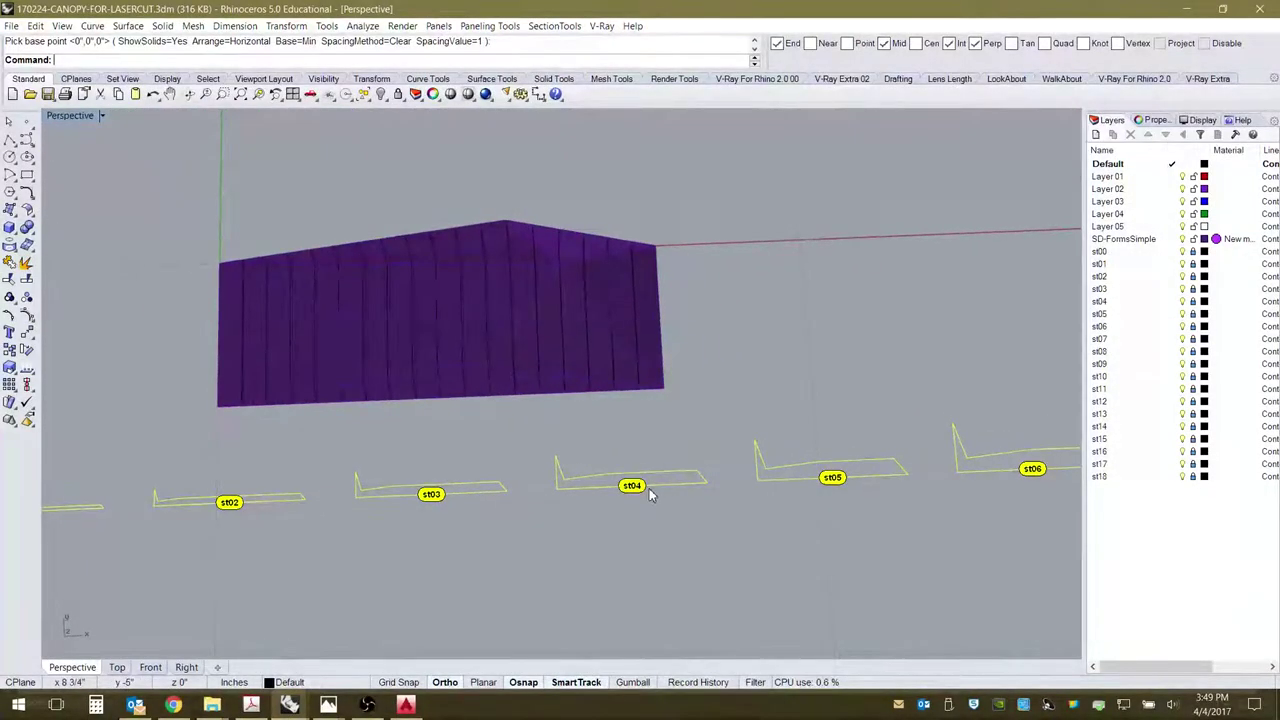
pyautogui.moveTo(405, 706)
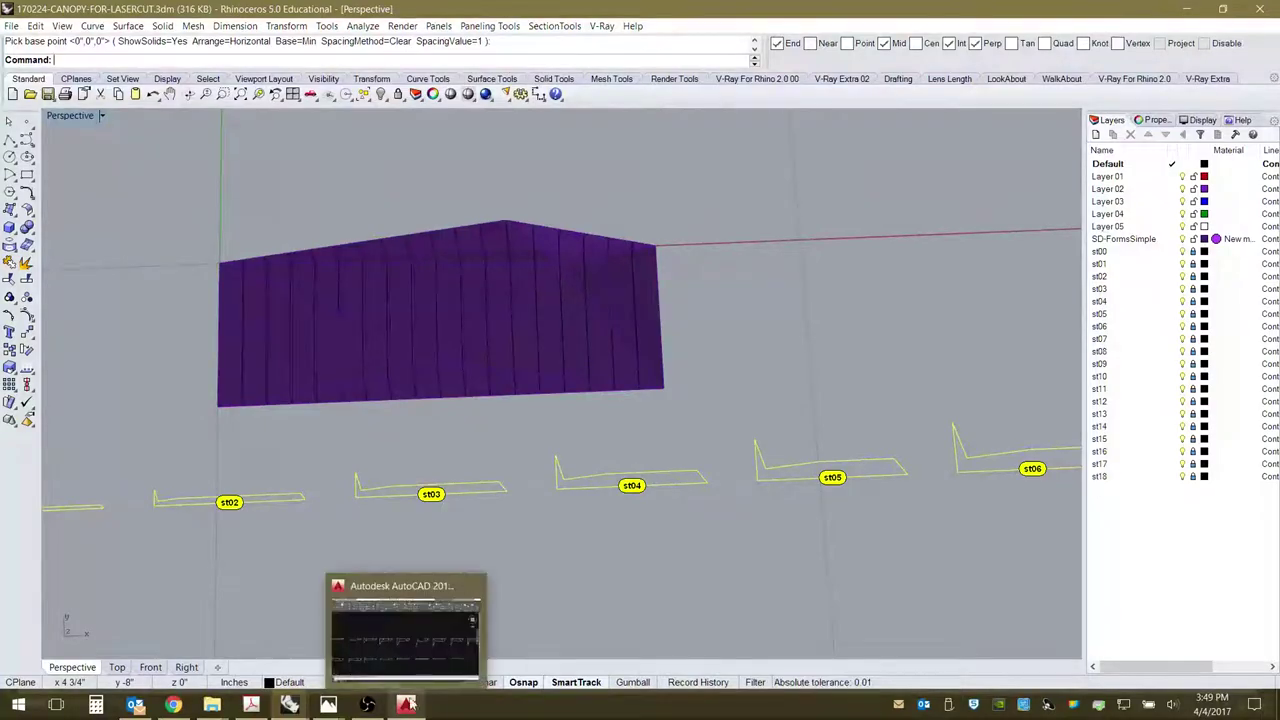
pyautogui.click(465, 610)
pyautogui.scroll(5, 640, 335)
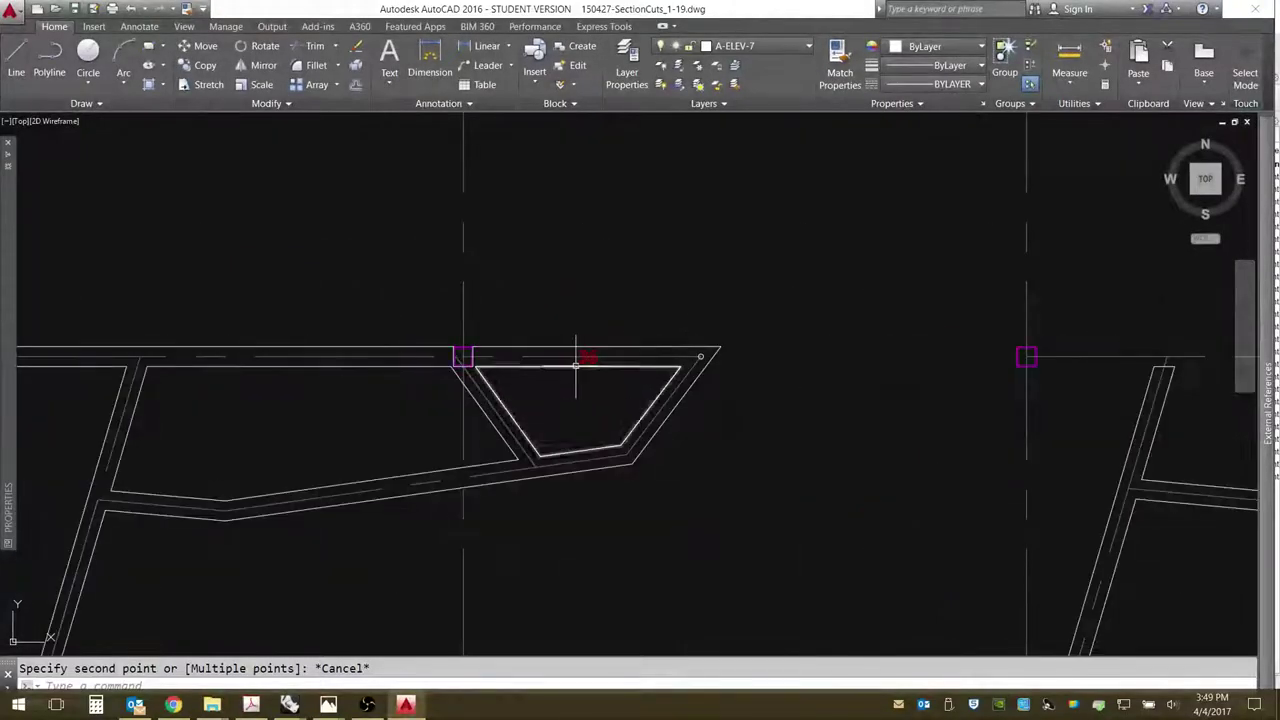
pyautogui.scroll(5, 551, 335)
pyautogui.scroll(-6, 611, 434)
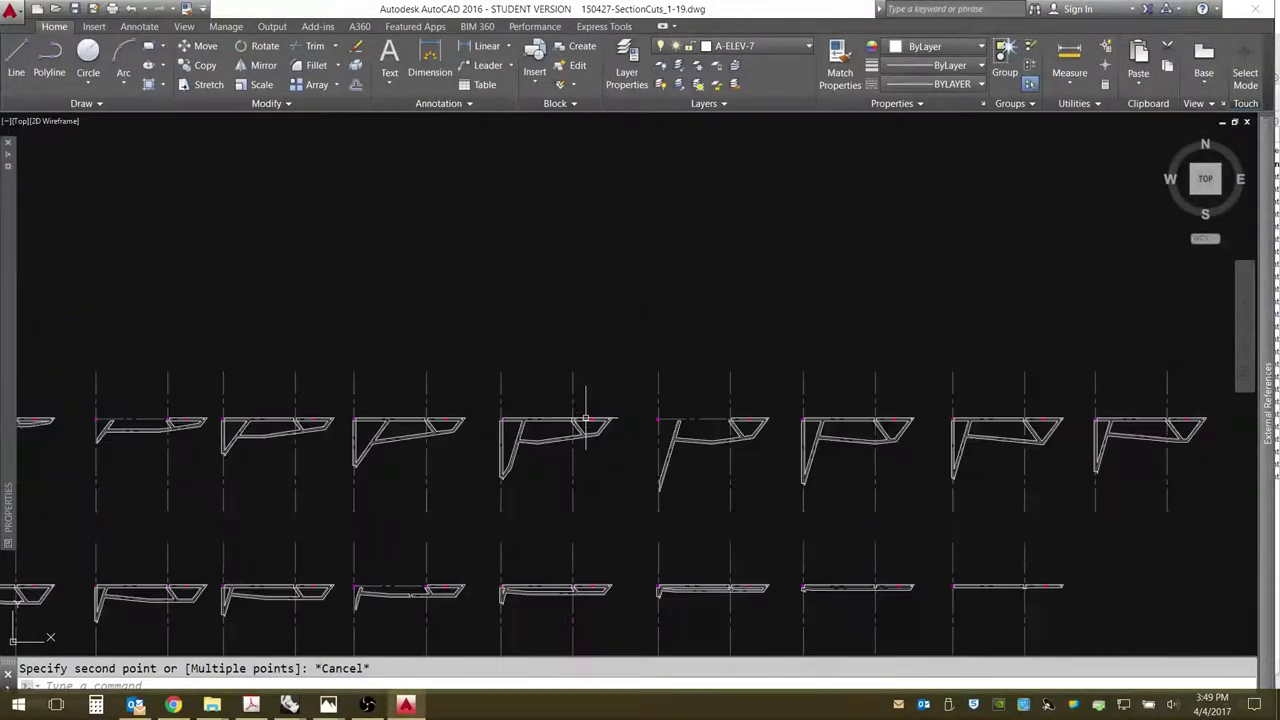
pyautogui.scroll(-5, 668, 407)
pyautogui.scroll(5, 481, 452)
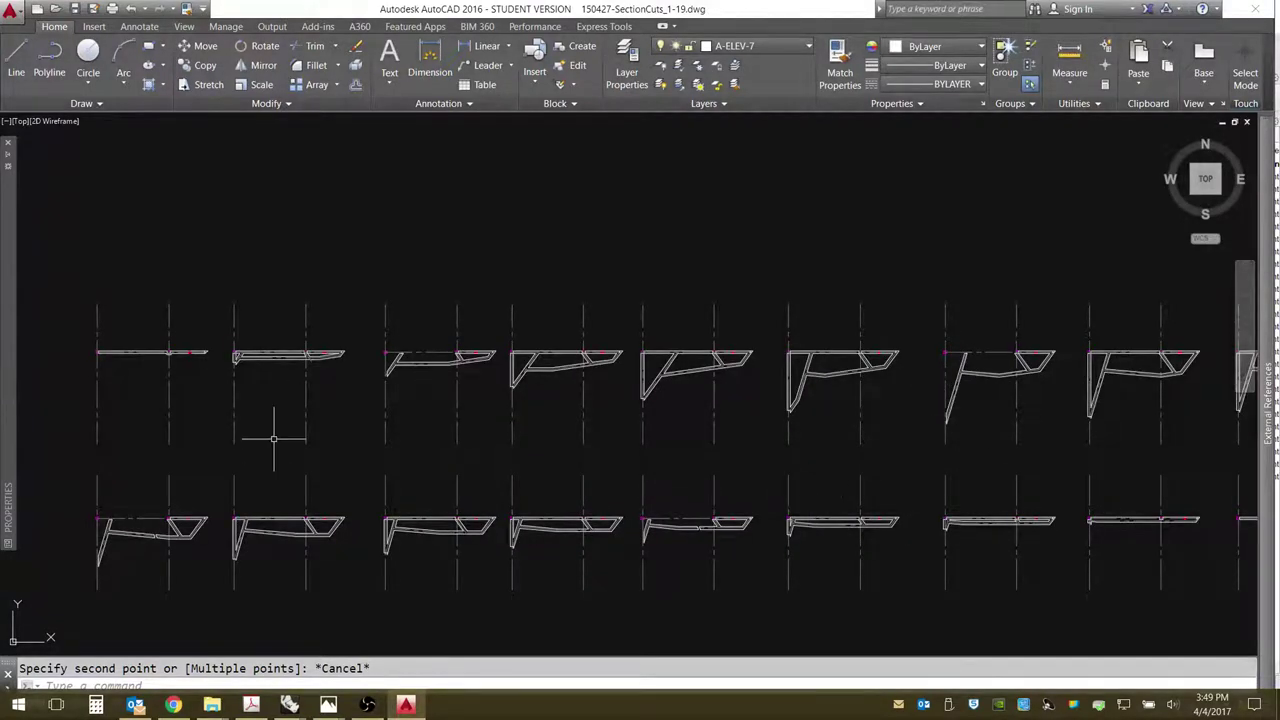
pyautogui.scroll(5, 171, 357)
pyautogui.scroll(-4, 229, 354)
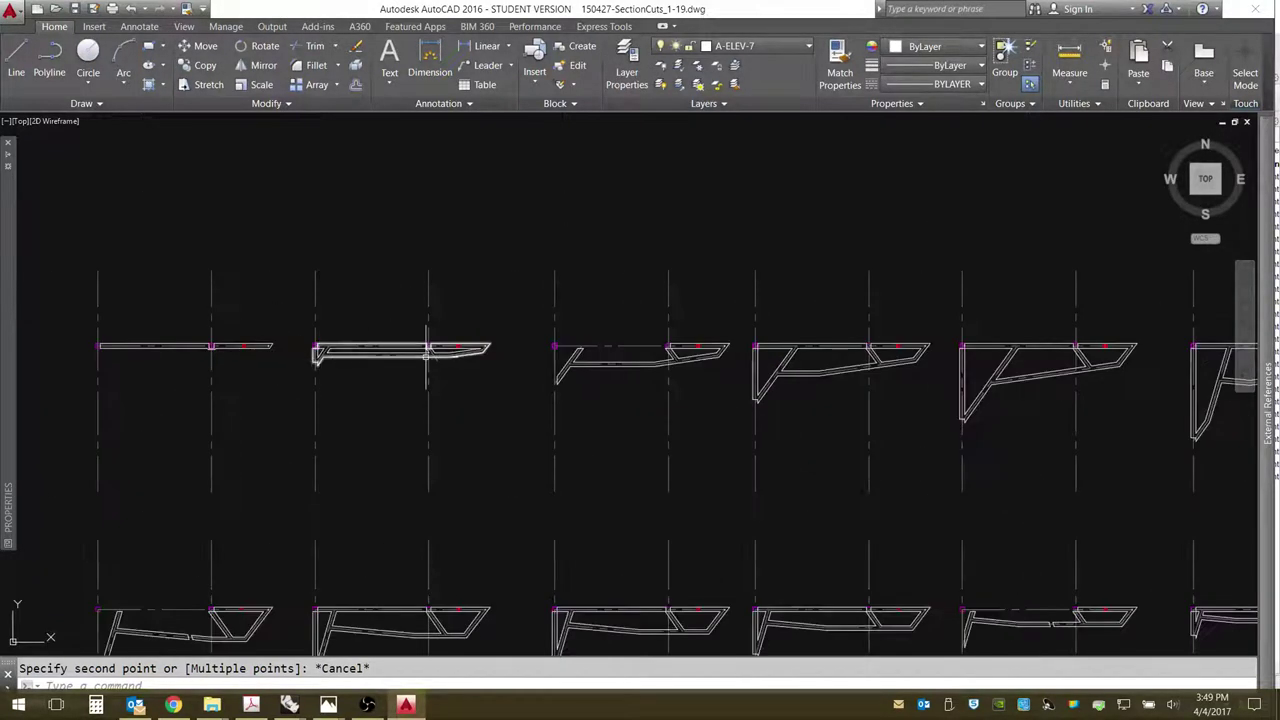
pyautogui.scroll(-2, 420, 356)
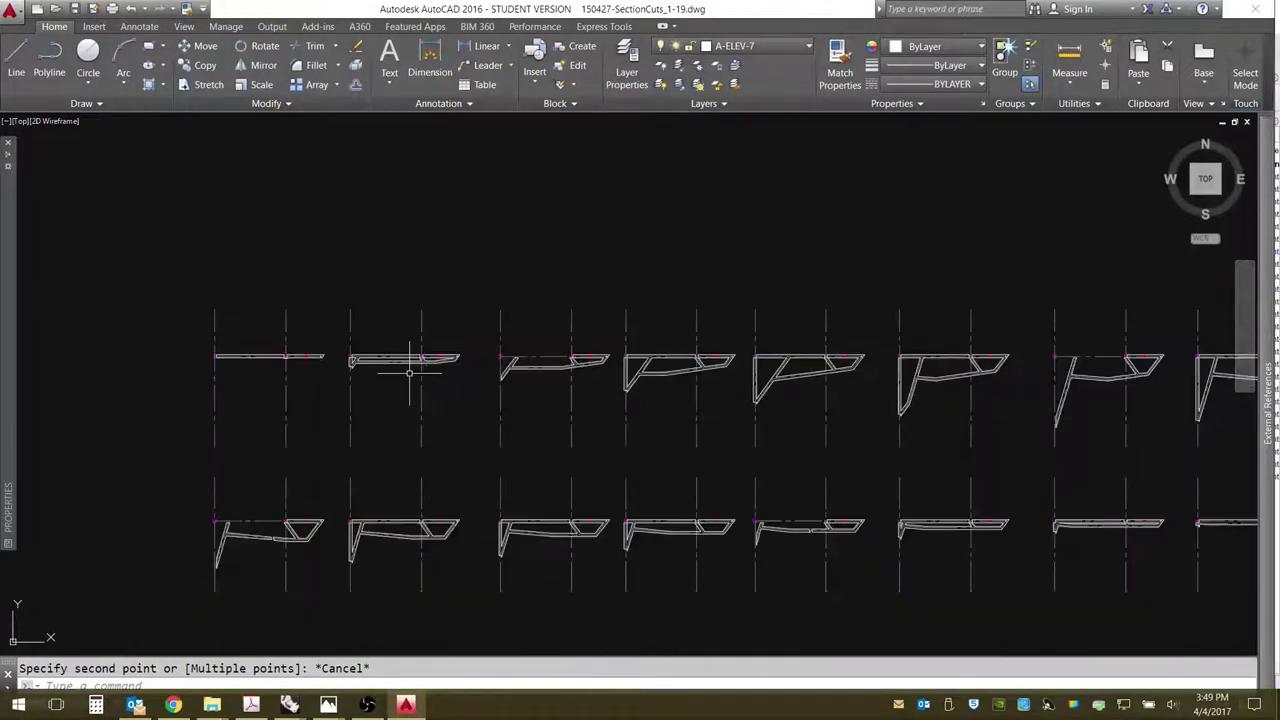
pyautogui.moveTo(923, 497)
pyautogui.mouseDown(button='middle')
pyautogui.moveTo(769, 449)
pyautogui.moveTo(743, 454)
pyautogui.mouseUp(button='middle')
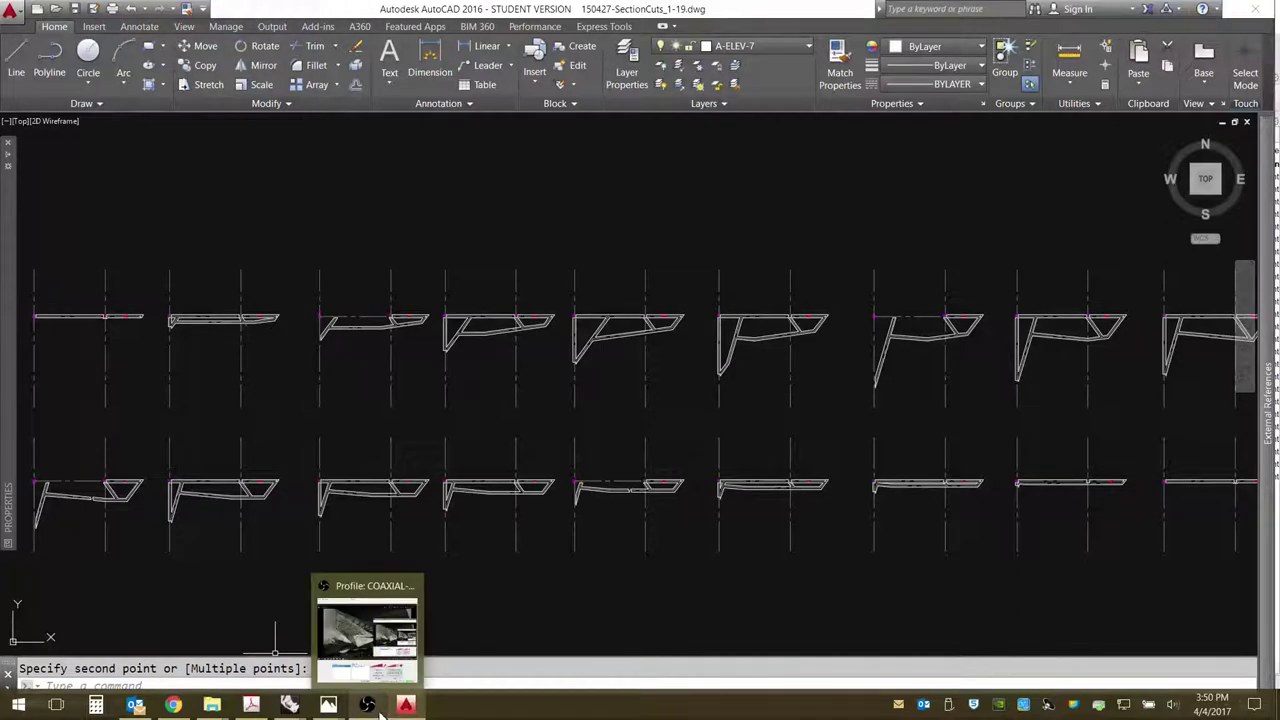
pyautogui.moveTo(331, 708)
pyautogui.moveTo(407, 707)
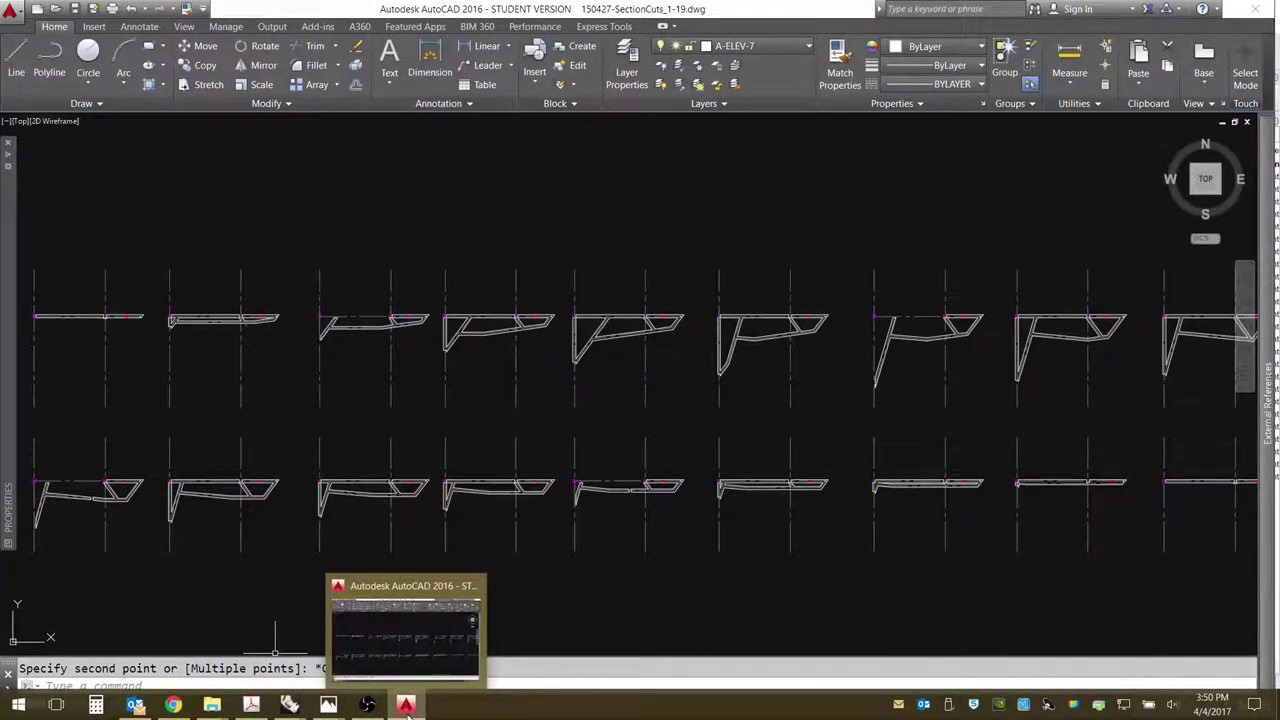
pyautogui.moveTo(289, 705)
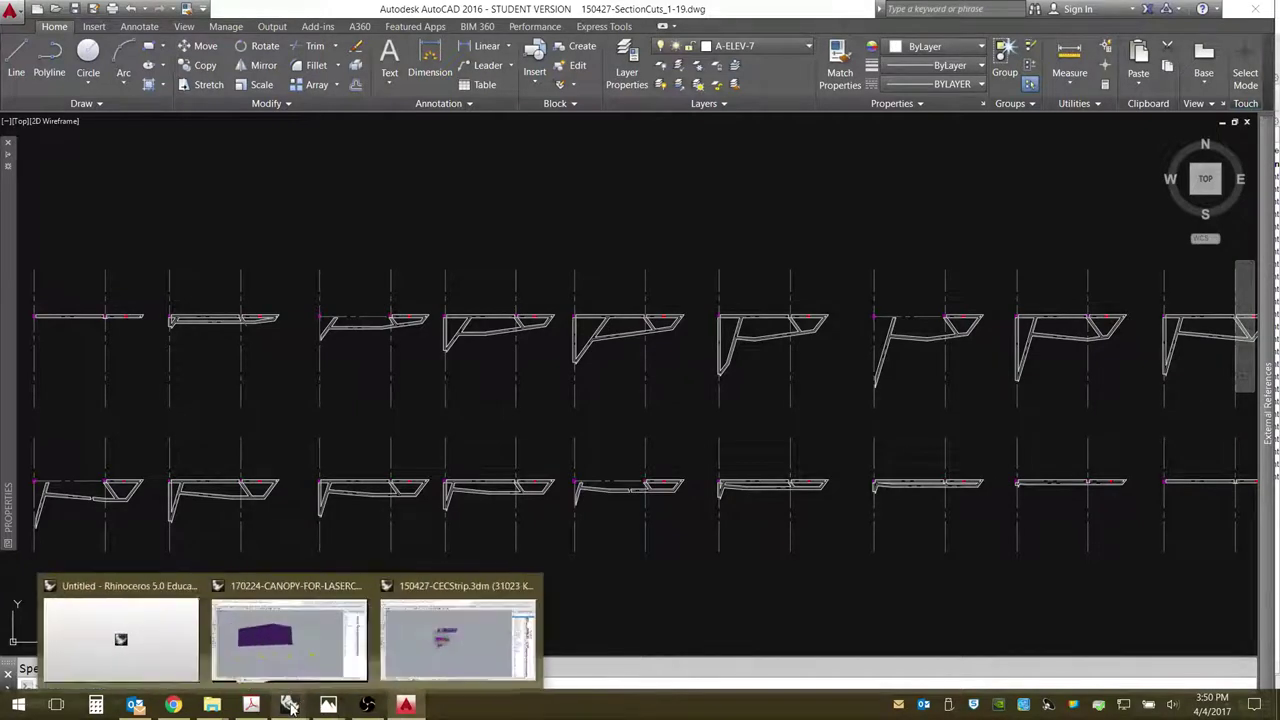
# Switch back to the canopy model in Rhino and examine the largest of the three separate forms in the Perspective and Front views.
pyautogui.click(294, 659)
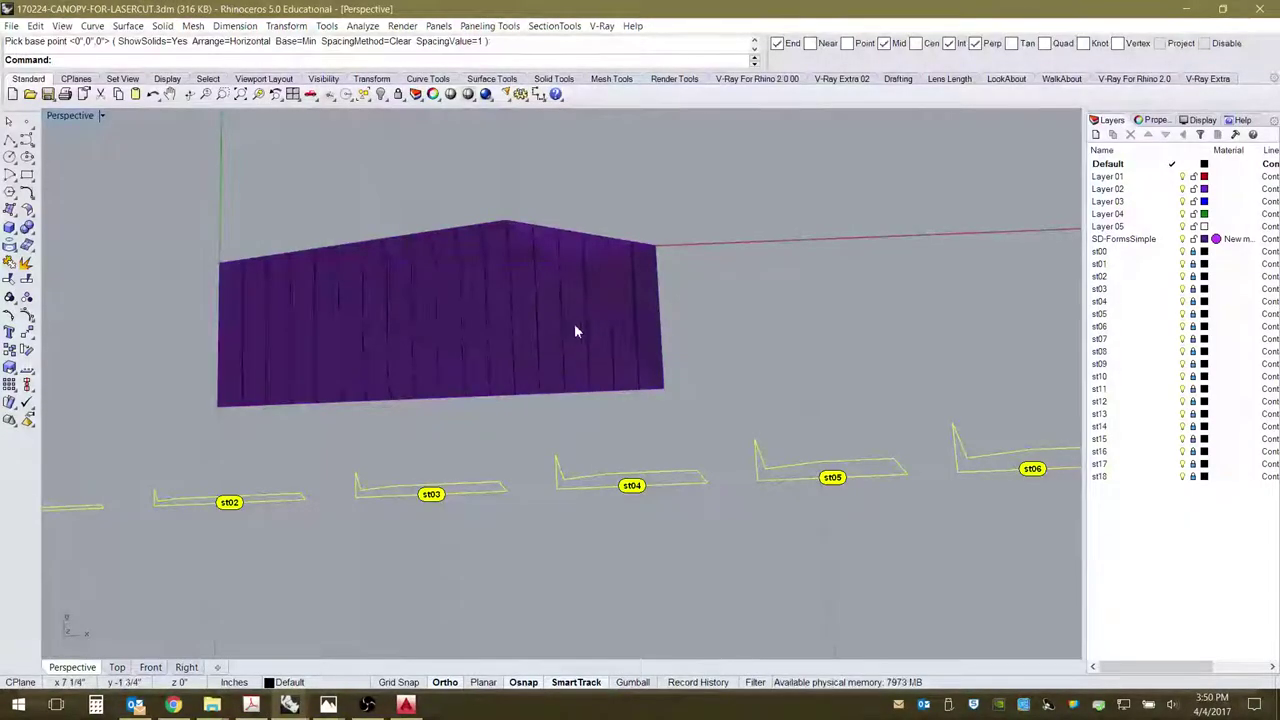
pyautogui.click(716, 386)
pyautogui.moveTo(466, 400); pyautogui.dragTo(651, 586, button='right')
pyautogui.click(526, 522)
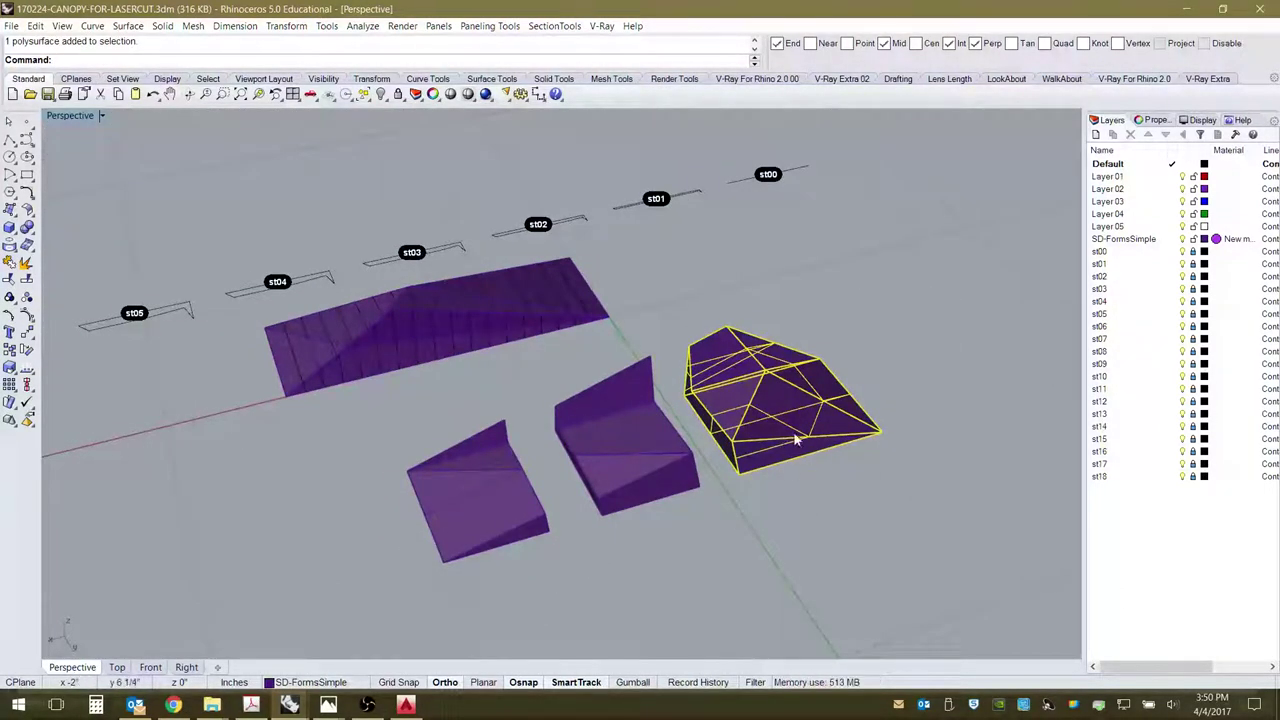
pyautogui.moveTo(838, 444); pyautogui.dragTo(666, 503, button='right')
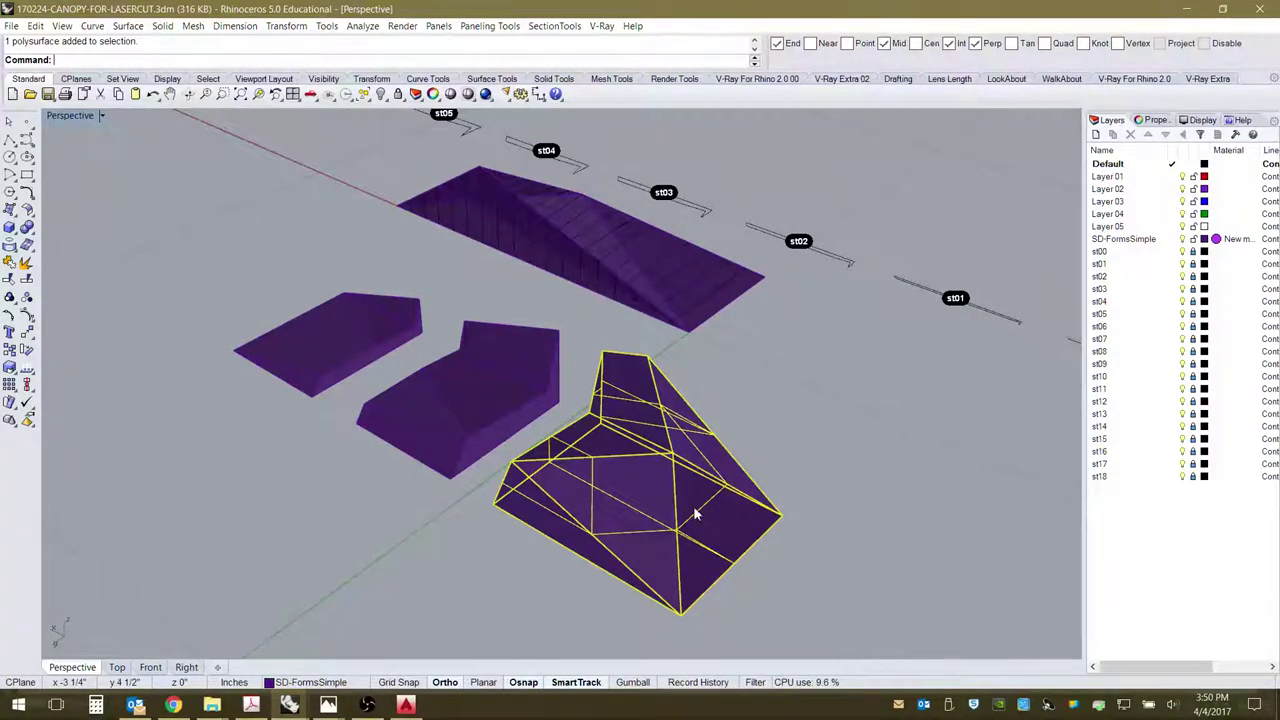
pyautogui.moveTo(693, 505); pyautogui.dragTo(762, 477, button='right')
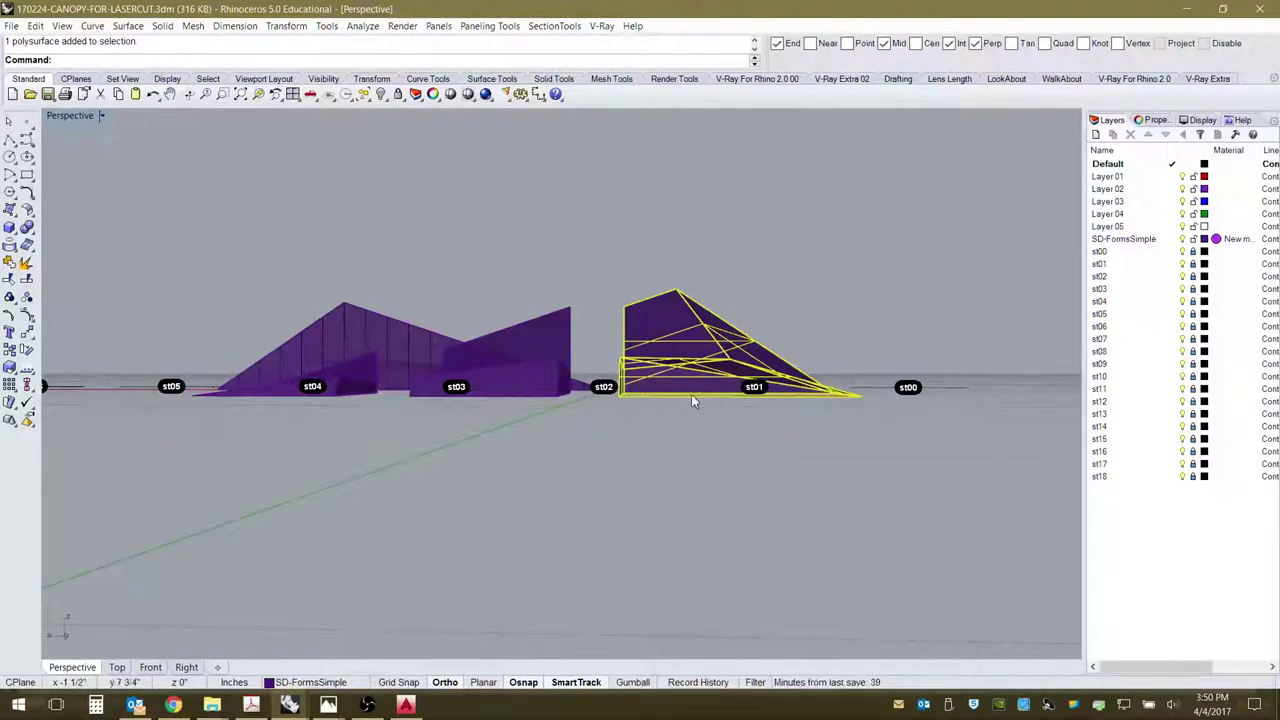
pyautogui.click(150, 667)
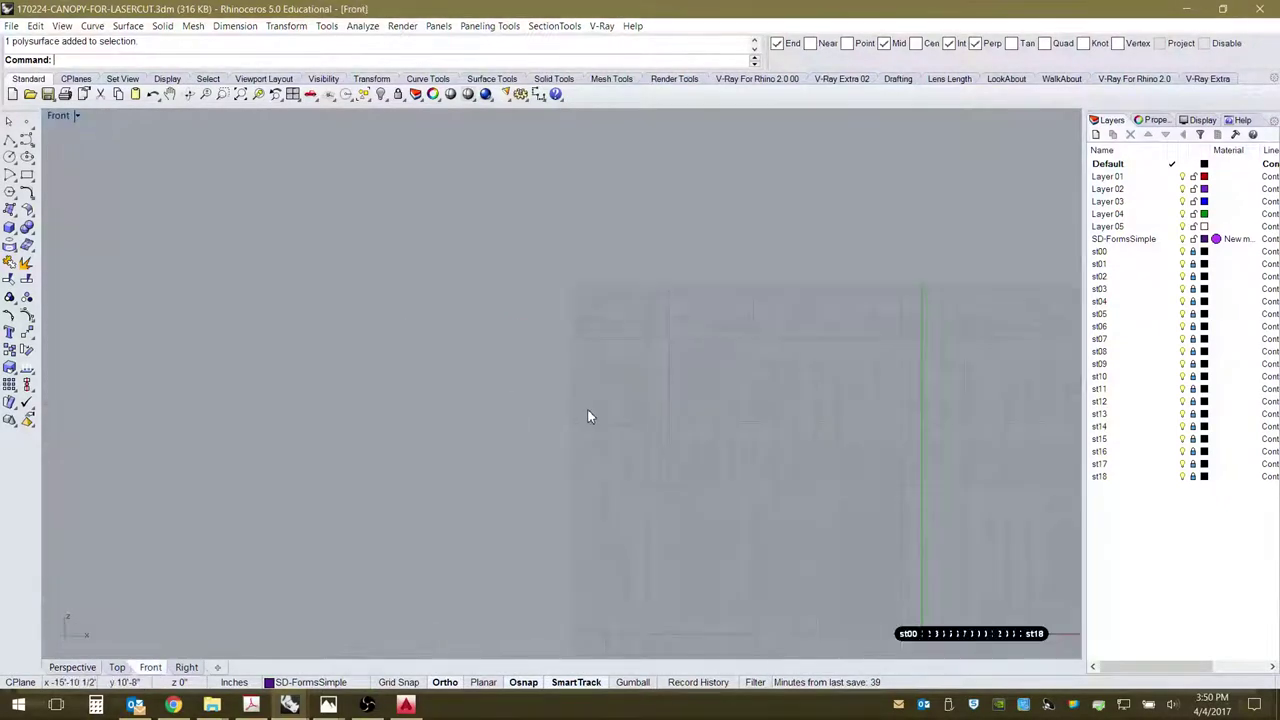
pyautogui.scroll(-5, 431, 403)
pyautogui.scroll(6, 610, 479)
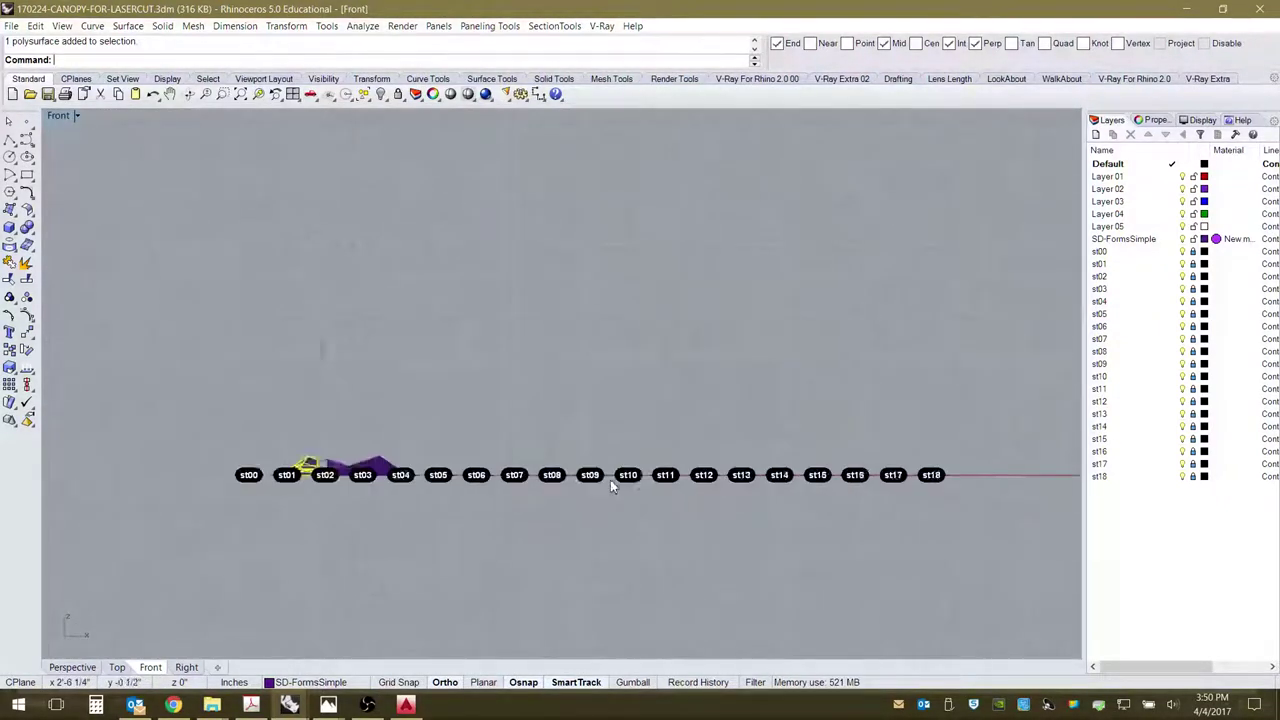
pyautogui.scroll(8, 210, 474)
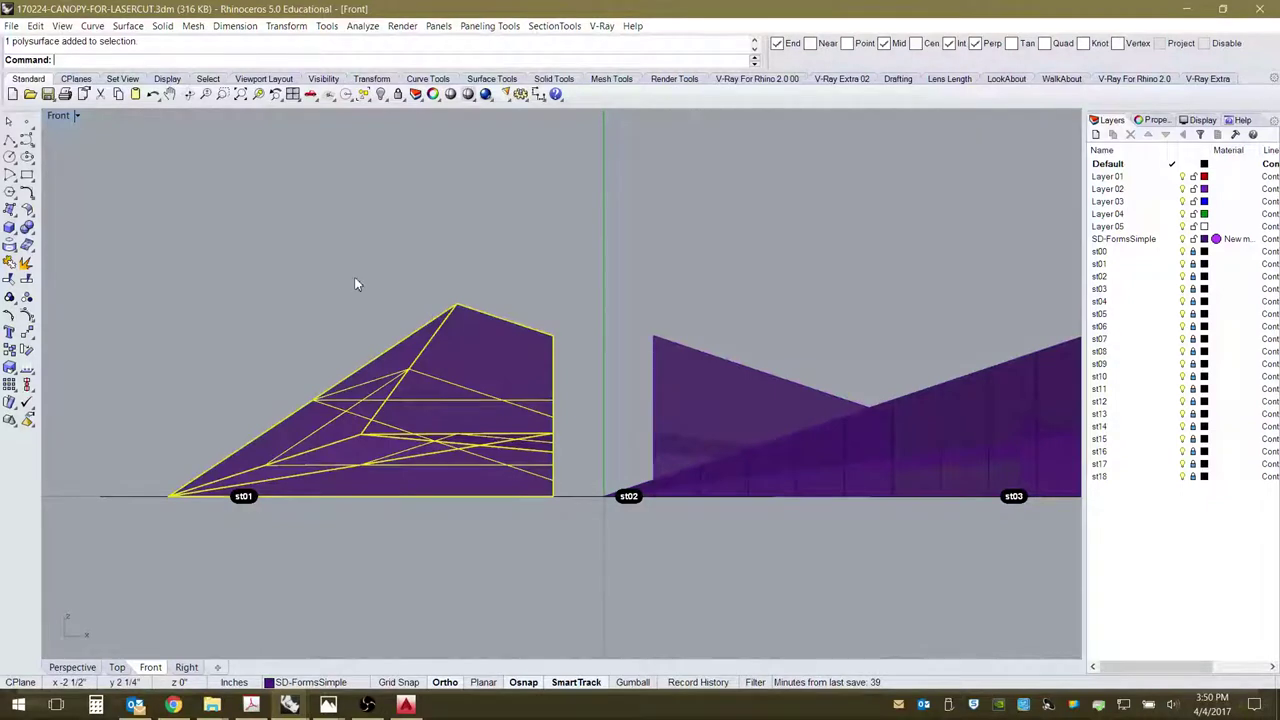
# Return to the Perspective view and inspect the three separate faceted forms one by one from above and at an angle.
pyautogui.click(72, 667)
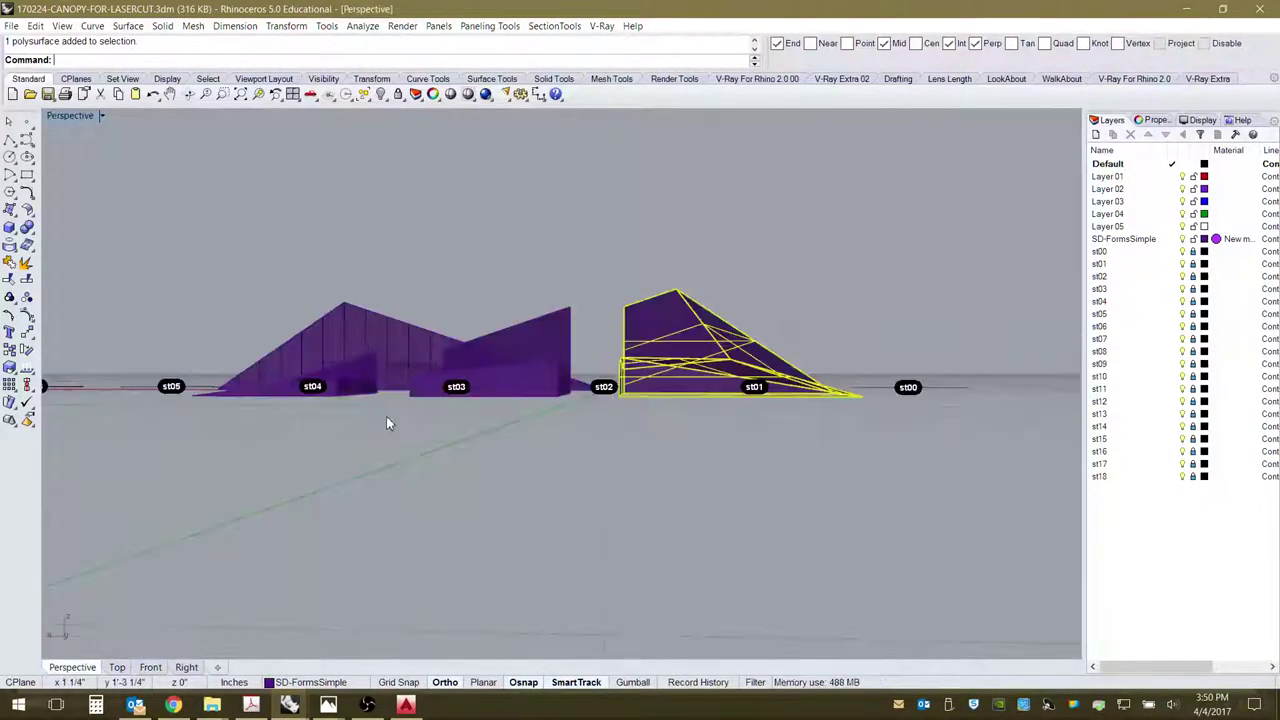
pyautogui.moveTo(389, 426); pyautogui.dragTo(435, 505, button='right')
pyautogui.click(776, 333)
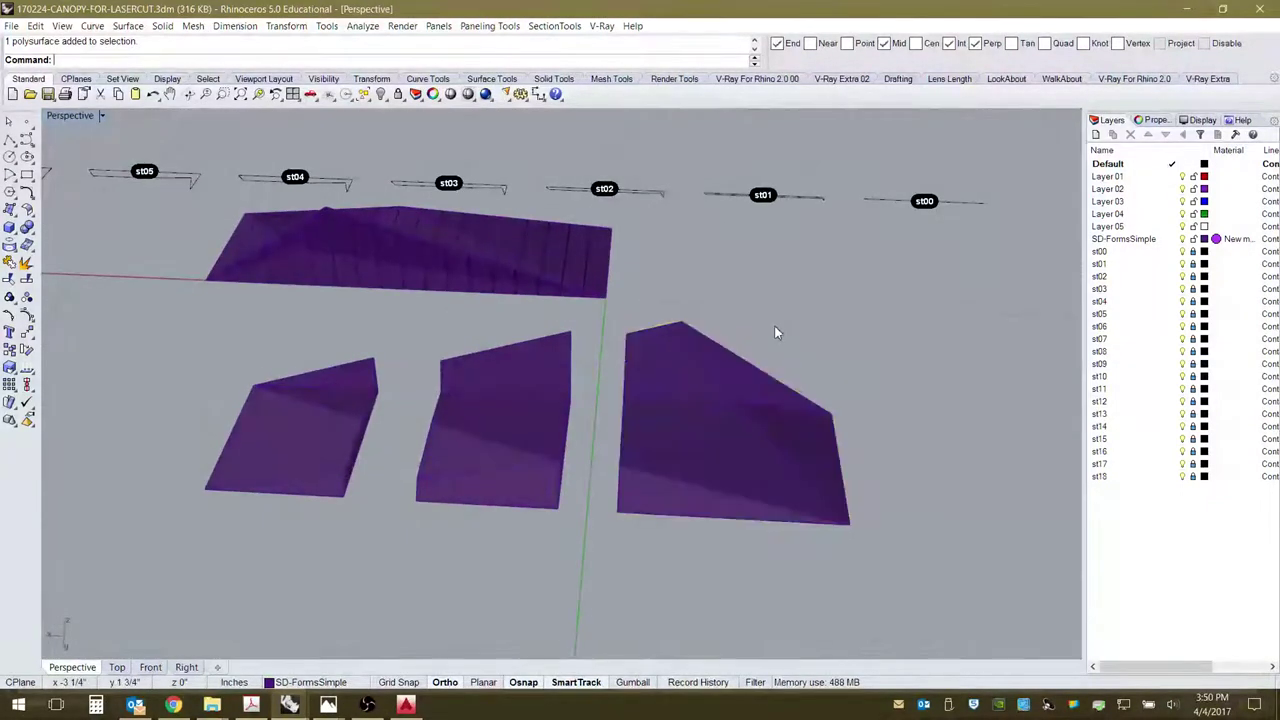
pyautogui.click(642, 402)
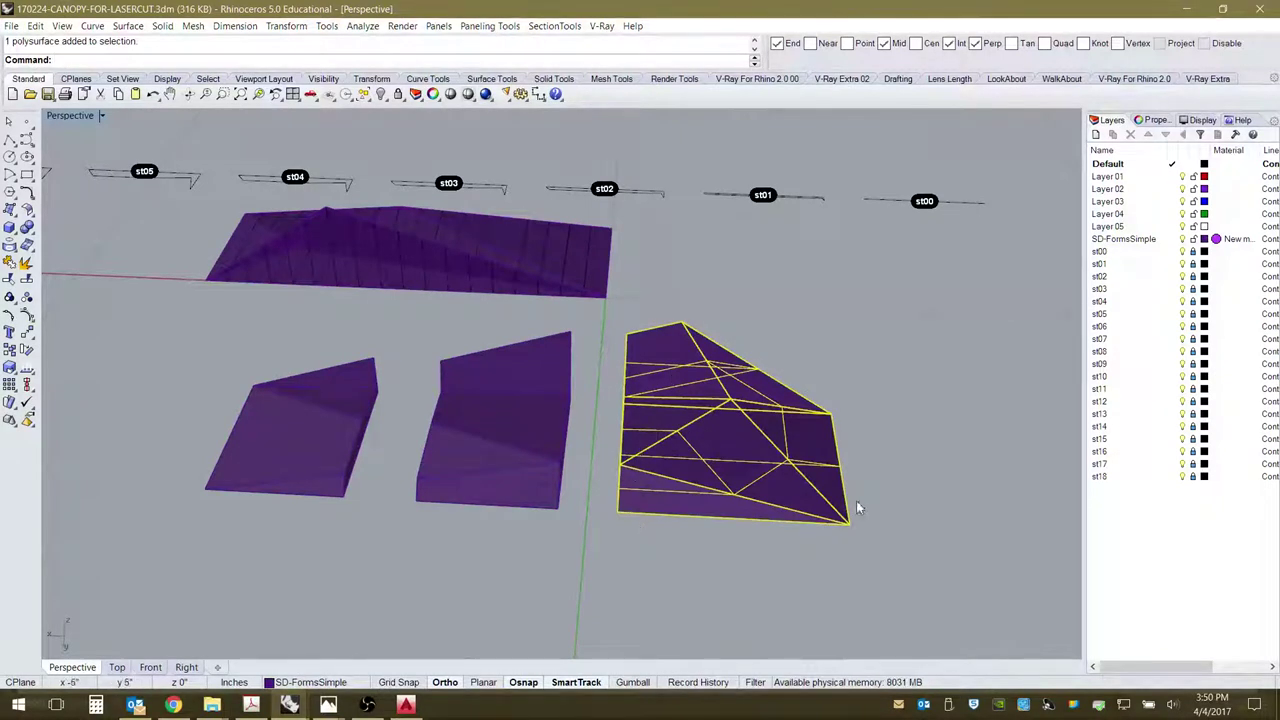
pyautogui.click(857, 388)
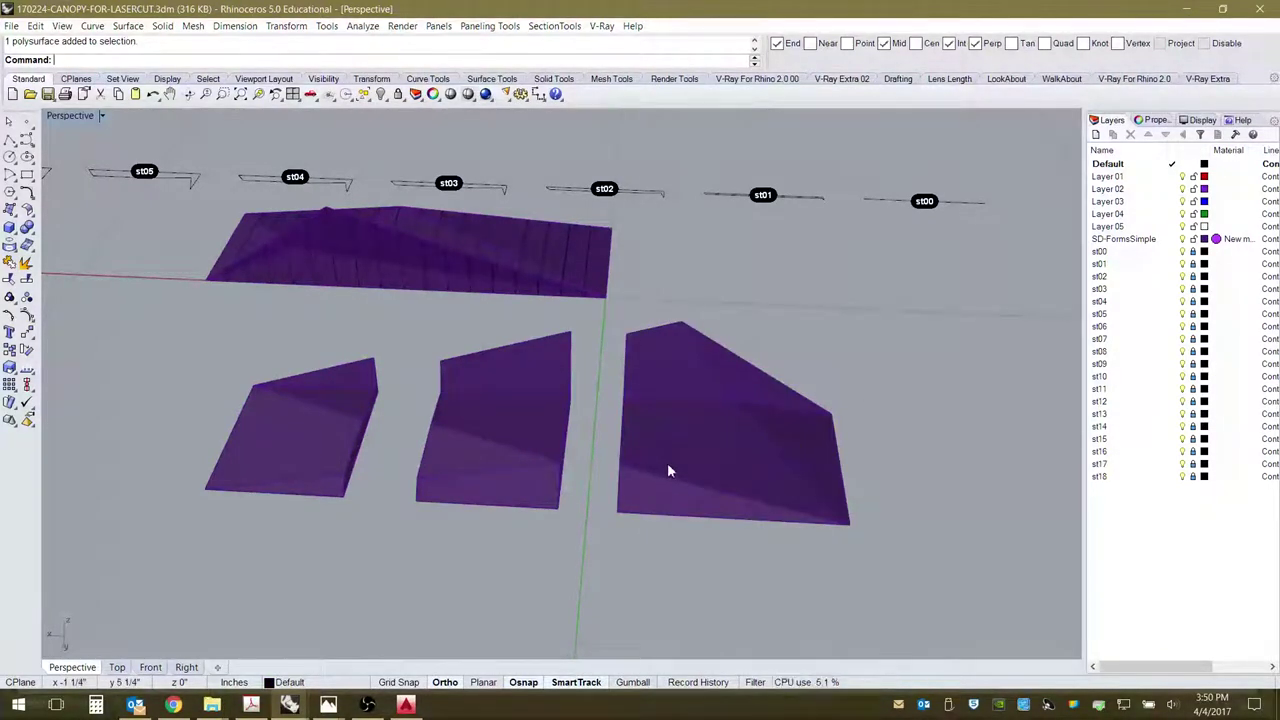
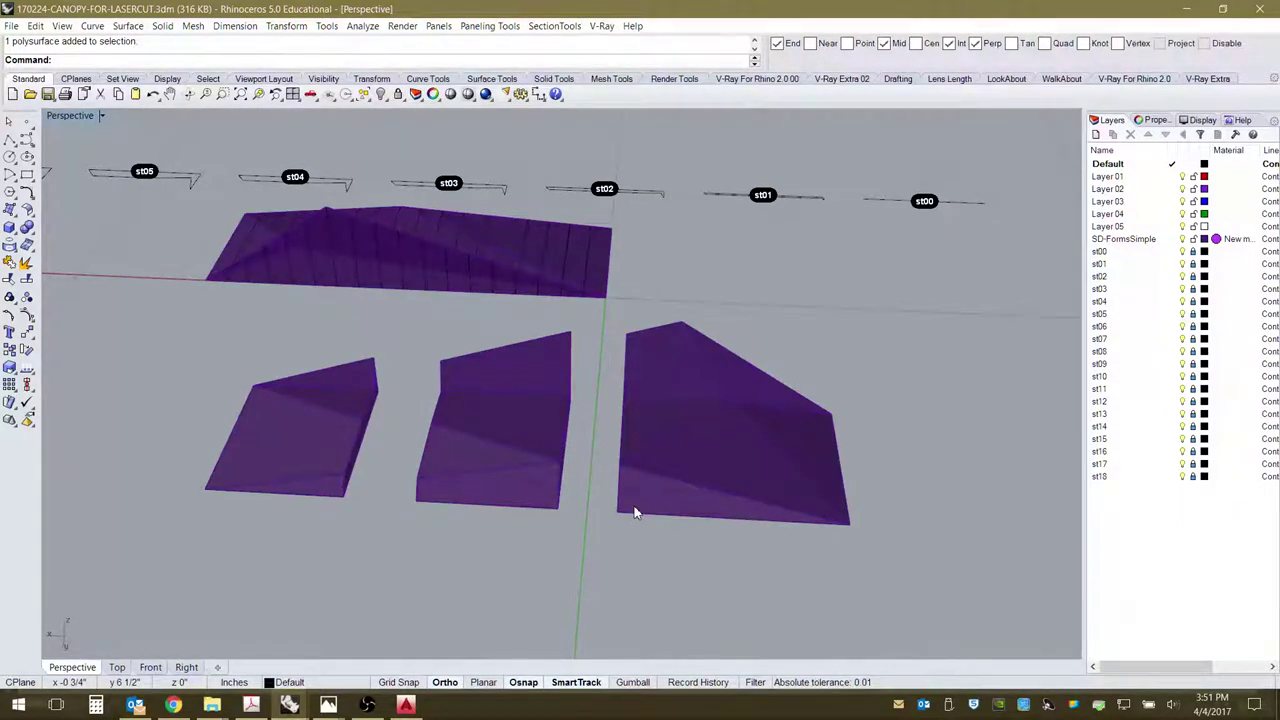
pyautogui.click(521, 495)
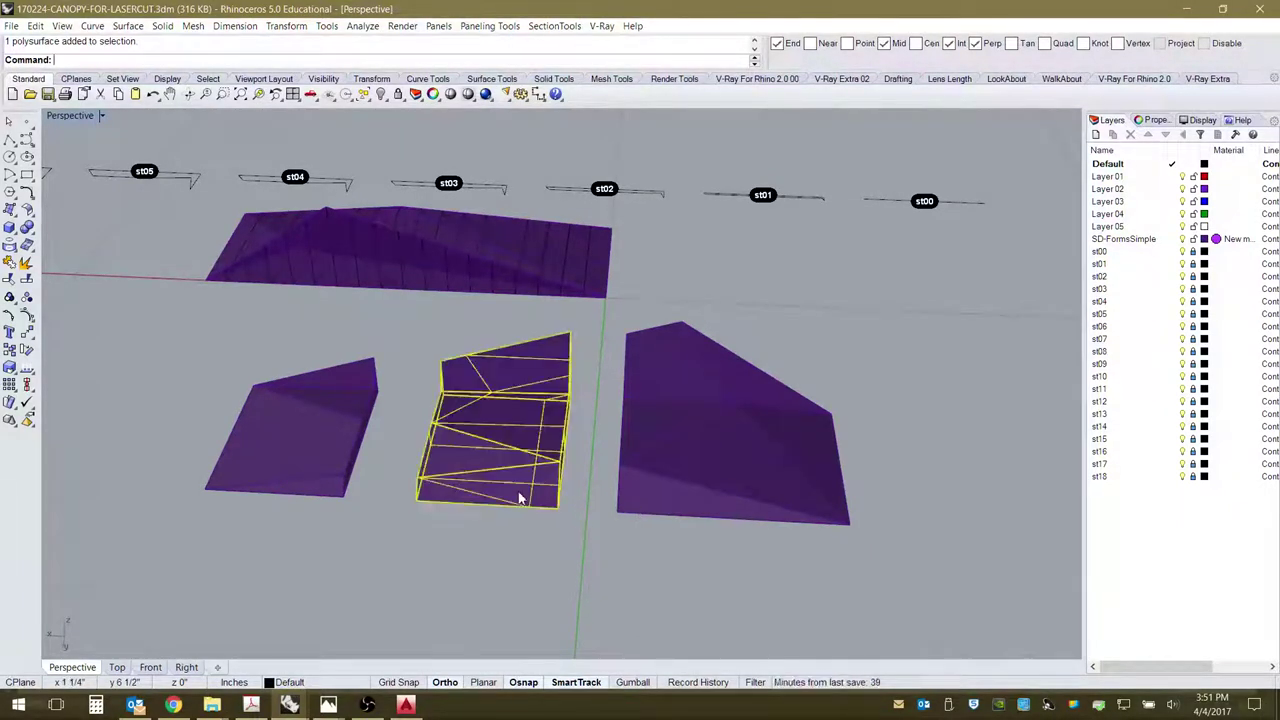
pyautogui.click(311, 482)
pyautogui.click(605, 546)
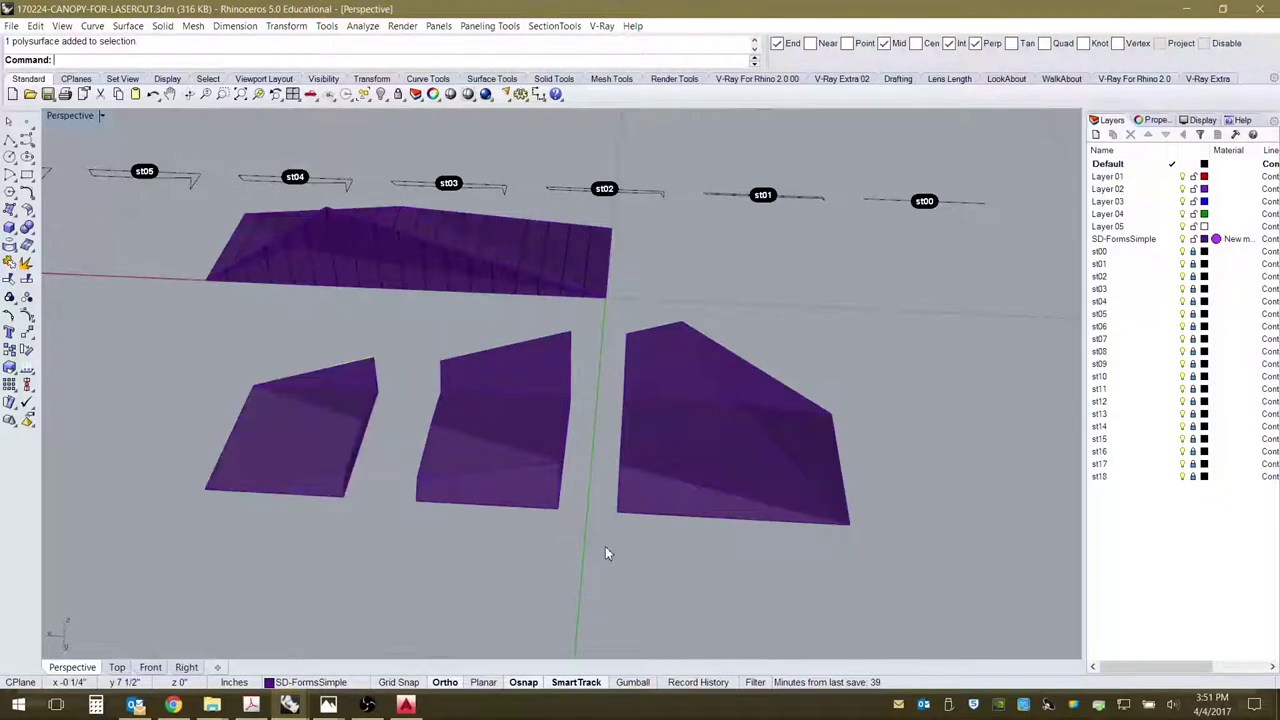
pyautogui.moveTo(651, 491); pyautogui.dragTo(531, 411, button='right')
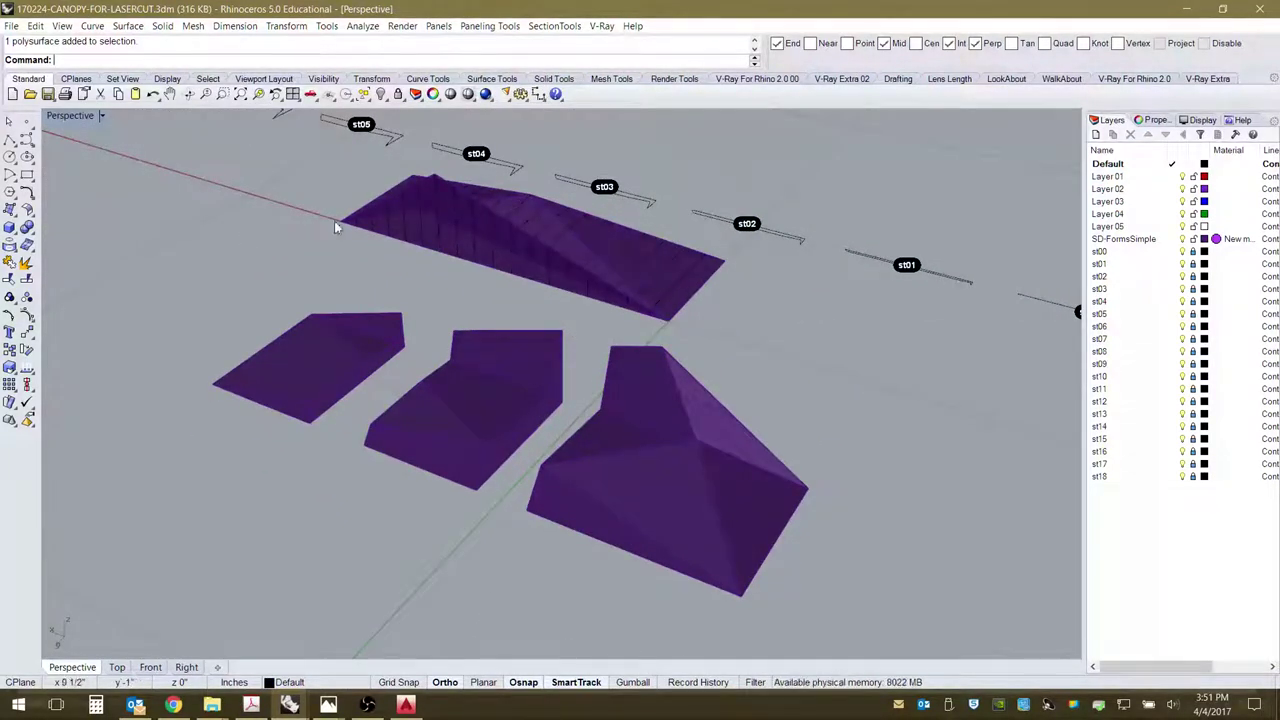
# Undo the nested section layout and the section array on the long canopy form.
pyautogui.hotkey('ctrl', 'z')
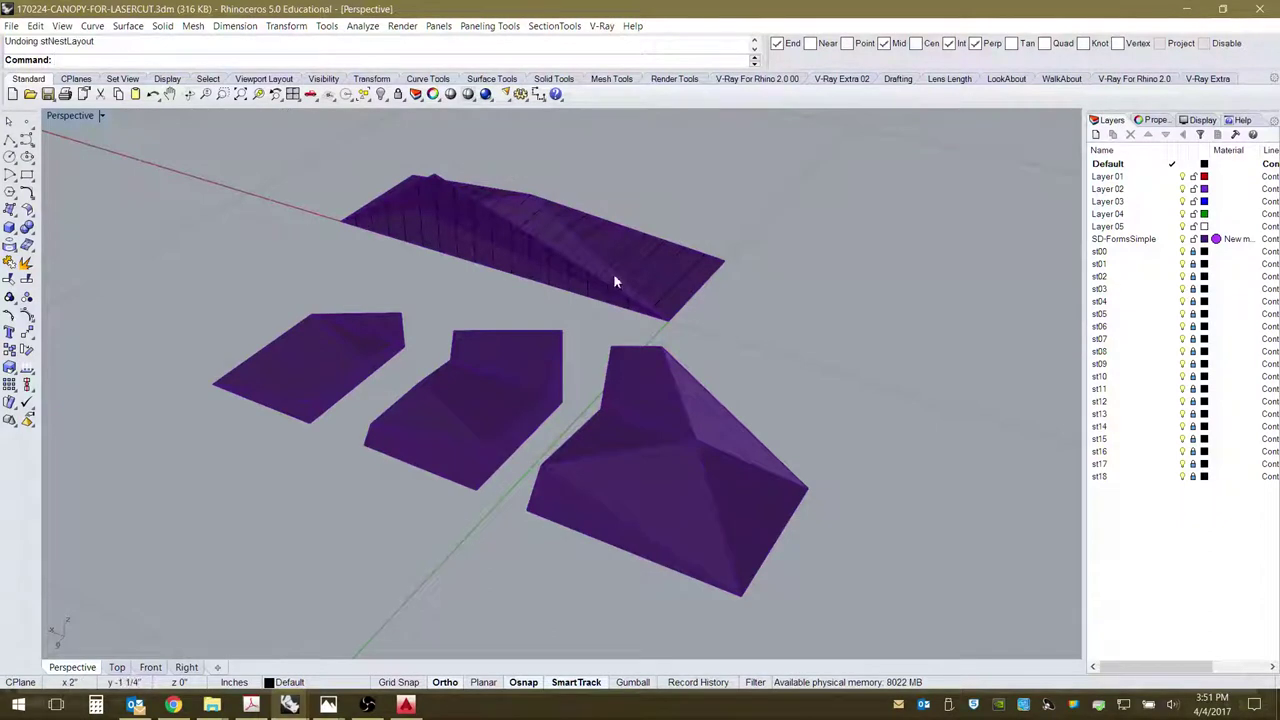
pyautogui.hotkey('ctrl', 'z')
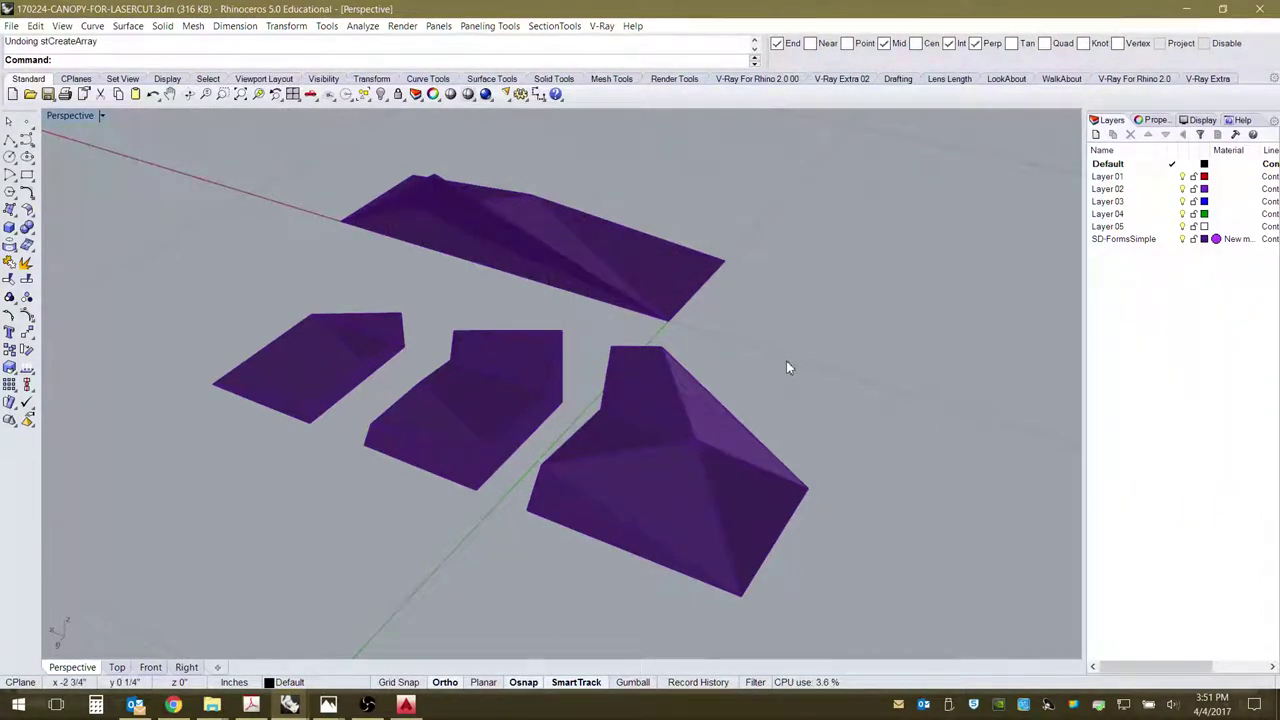
pyautogui.moveTo(786, 368); pyautogui.dragTo(728, 523, button='right')
pyautogui.scroll(2, 728, 523)
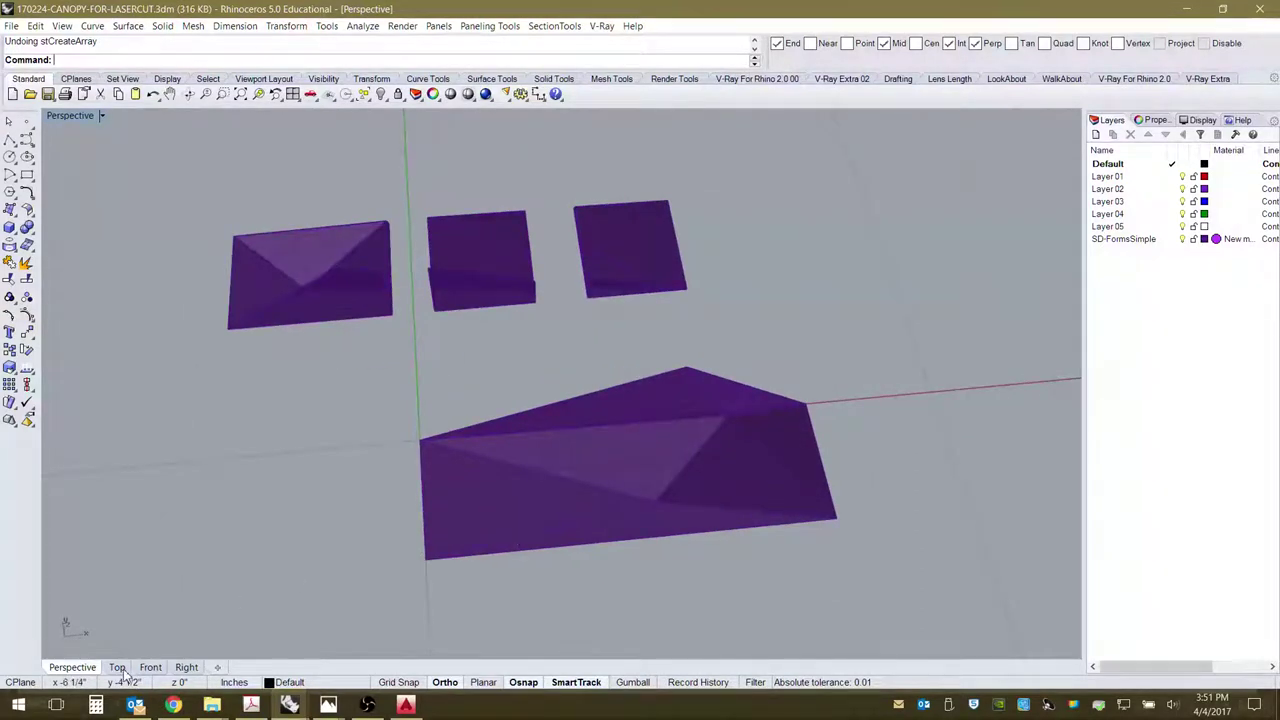
# Draw an open polyline on the long canopy form from its corner at the origin through the inner fold vertex to the opposite corner on the X axis.
pyautogui.click(9, 140)
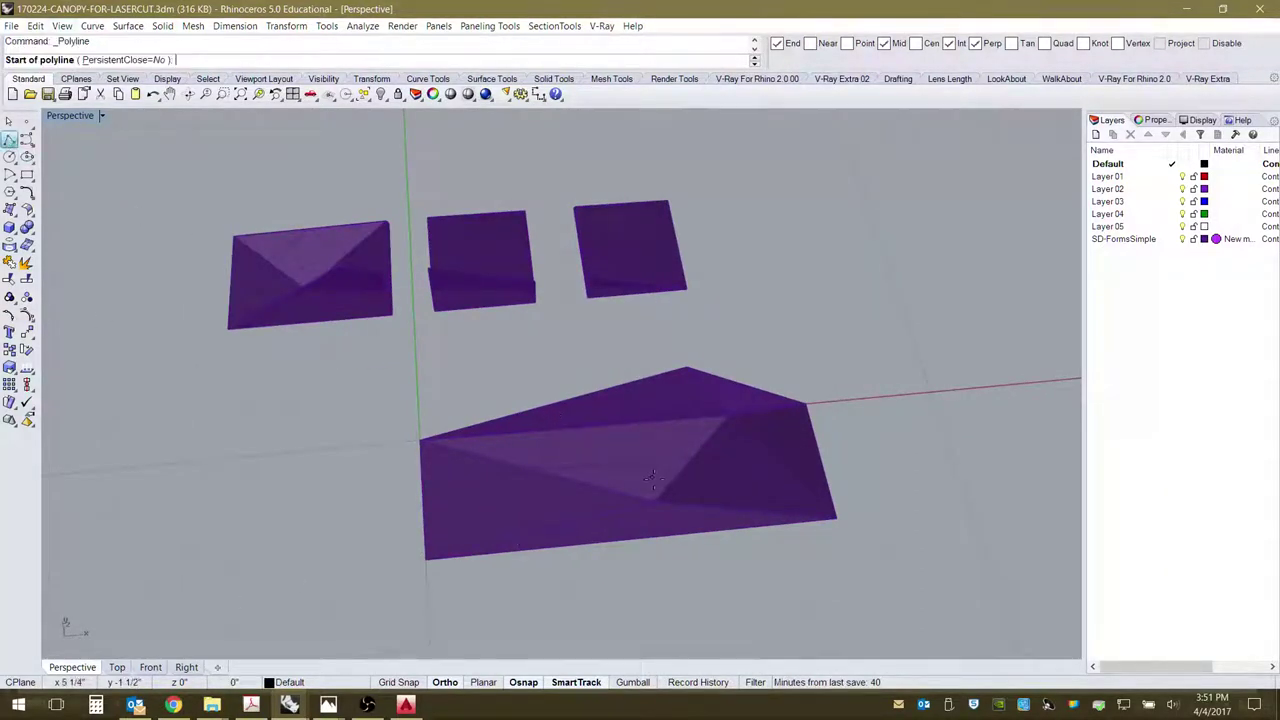
pyautogui.moveTo(651, 478); pyautogui.dragTo(711, 523, button='right')
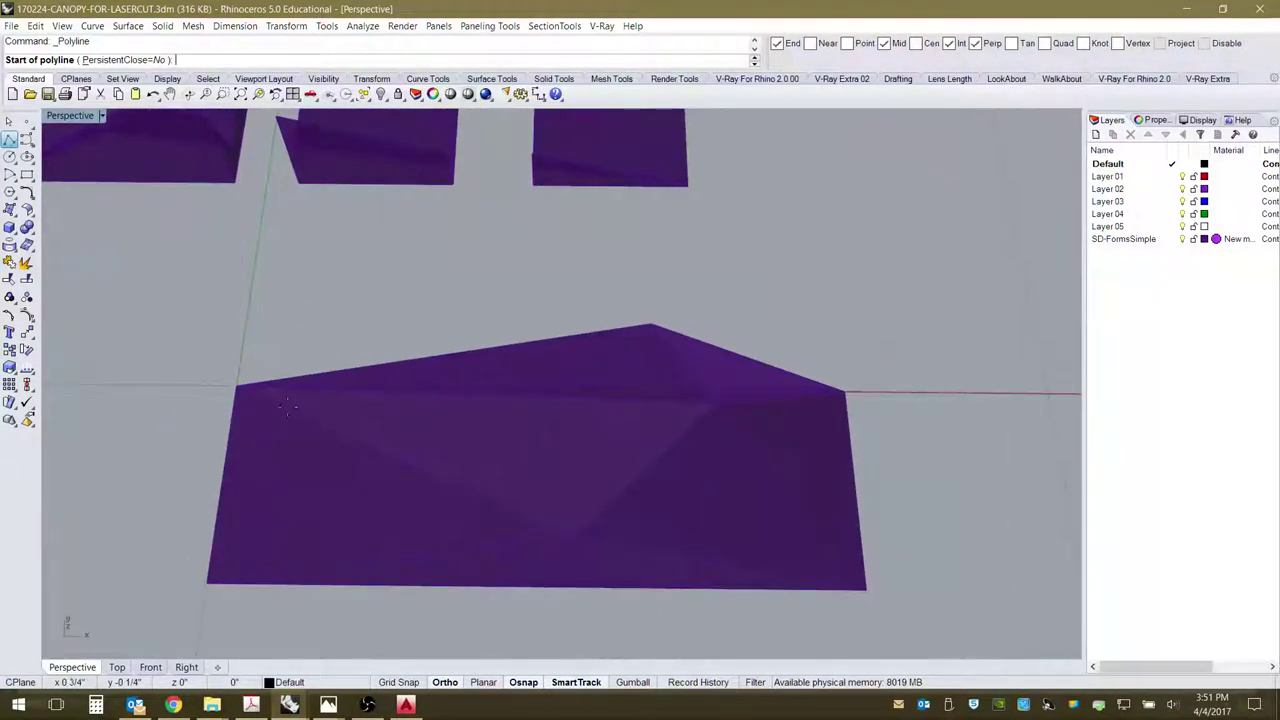
pyautogui.click(236, 385)
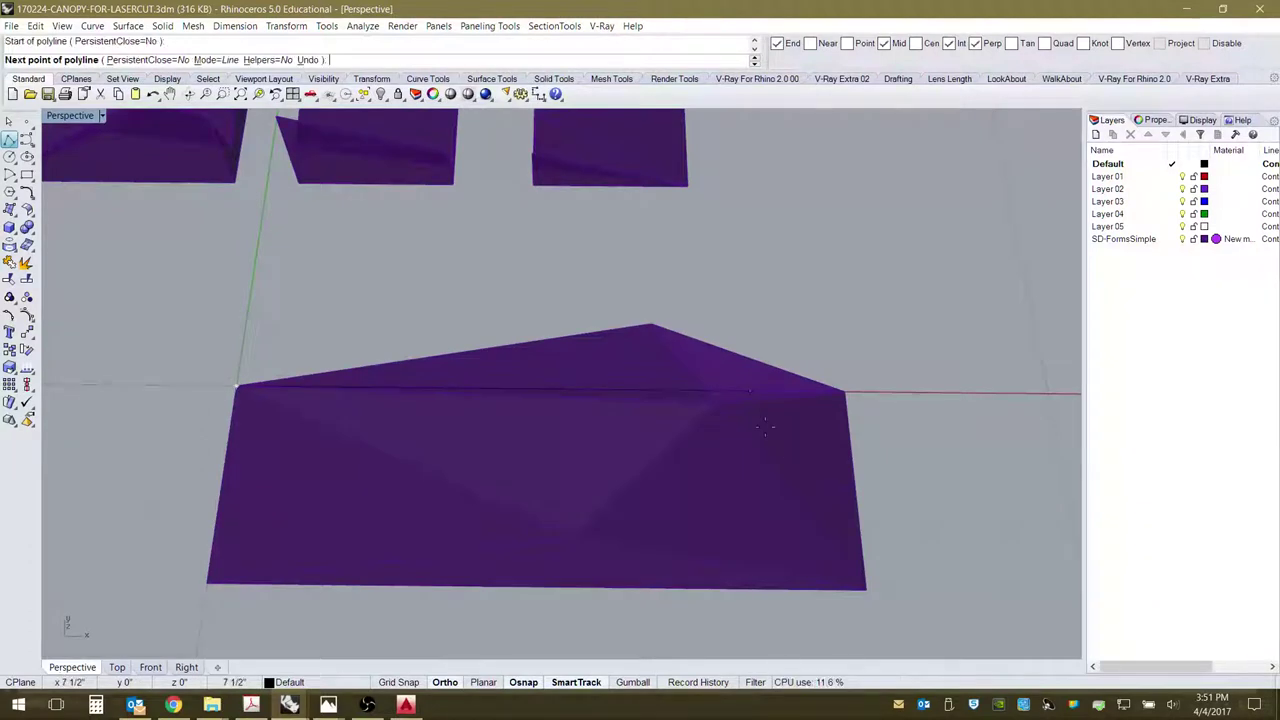
pyautogui.click(716, 403)
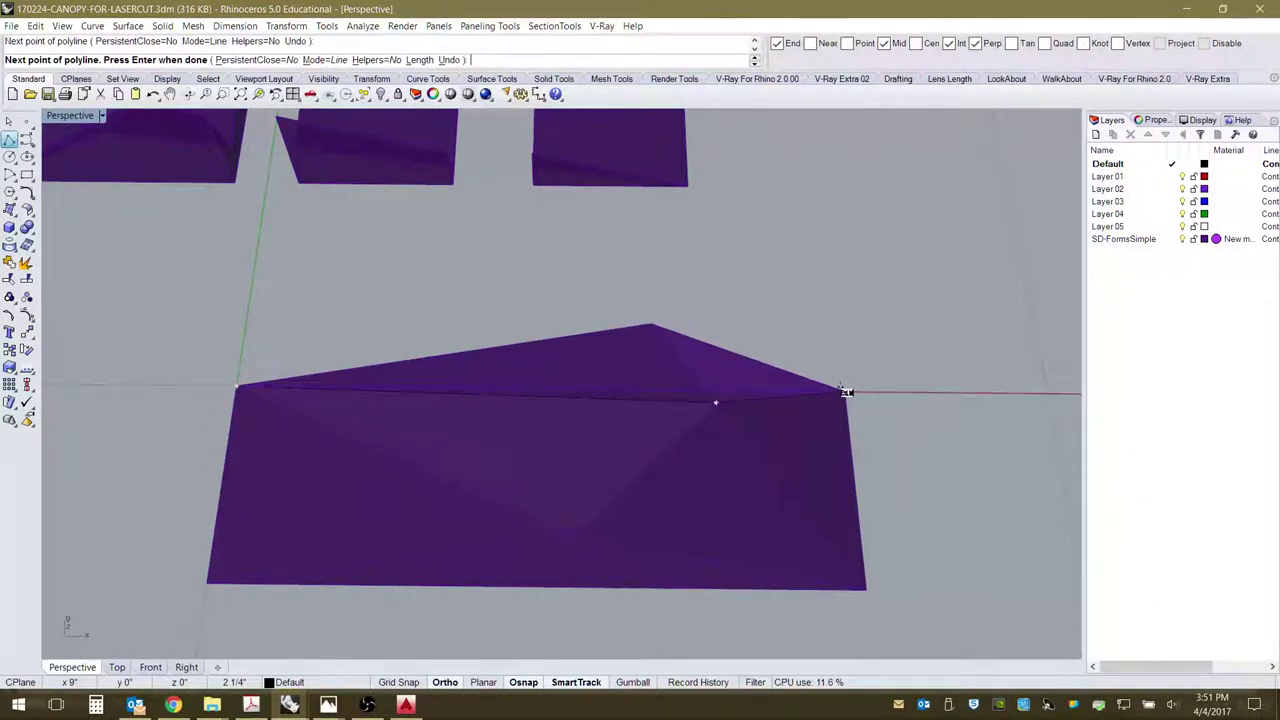
pyautogui.click(845, 392)
pyautogui.press('Return')
# Select the traced fold polyline on the long canopy form and examine it in the Top view.
pyautogui.click(764, 402)
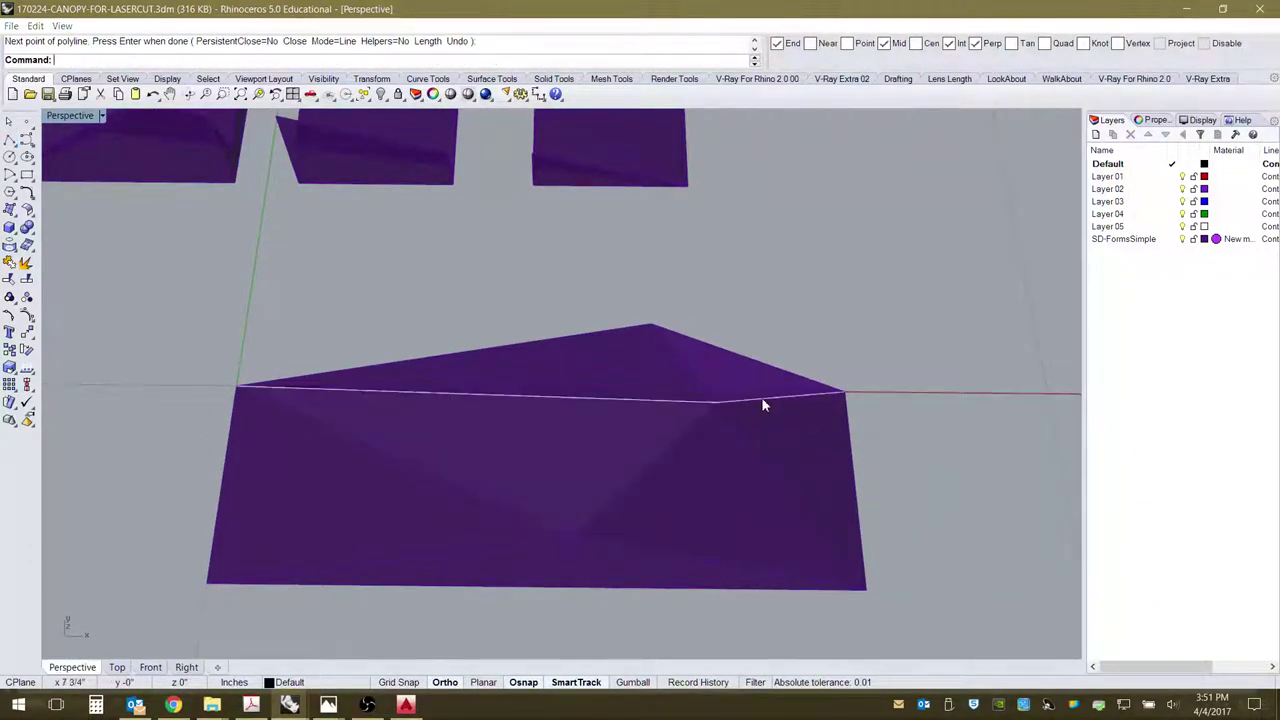
pyautogui.click(826, 435)
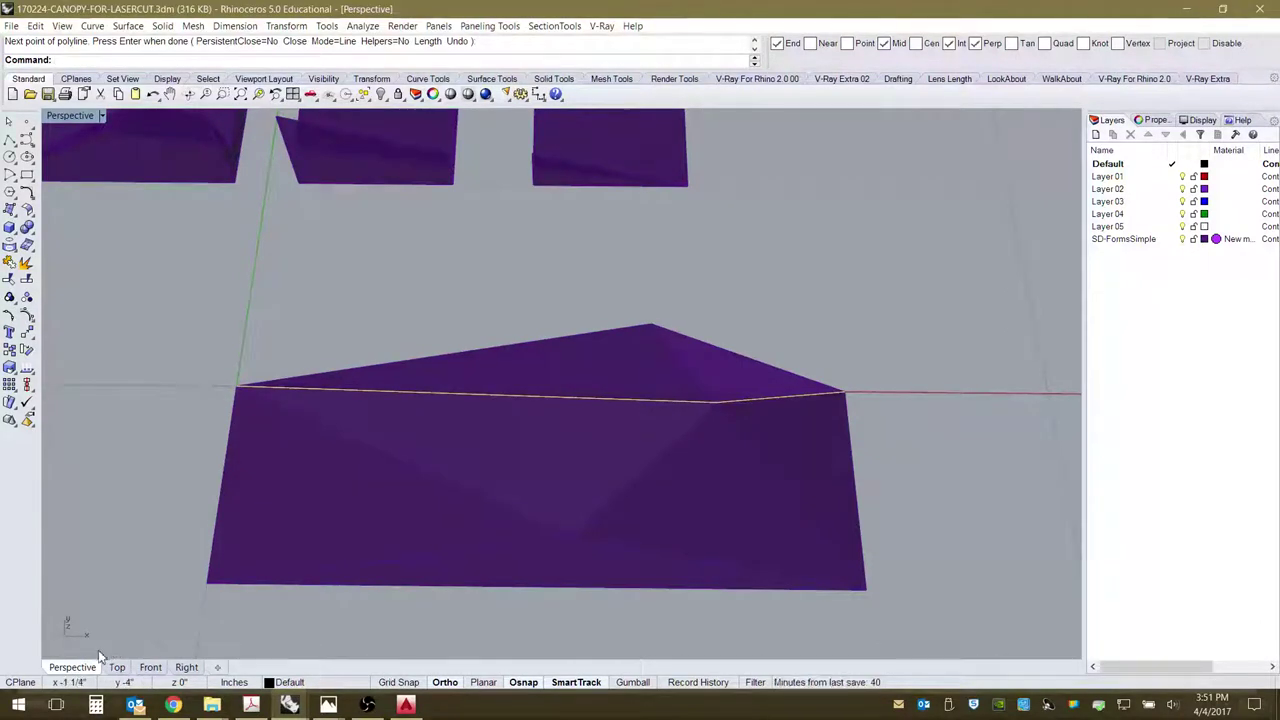
pyautogui.click(117, 667)
pyautogui.scroll(-3, 456, 482)
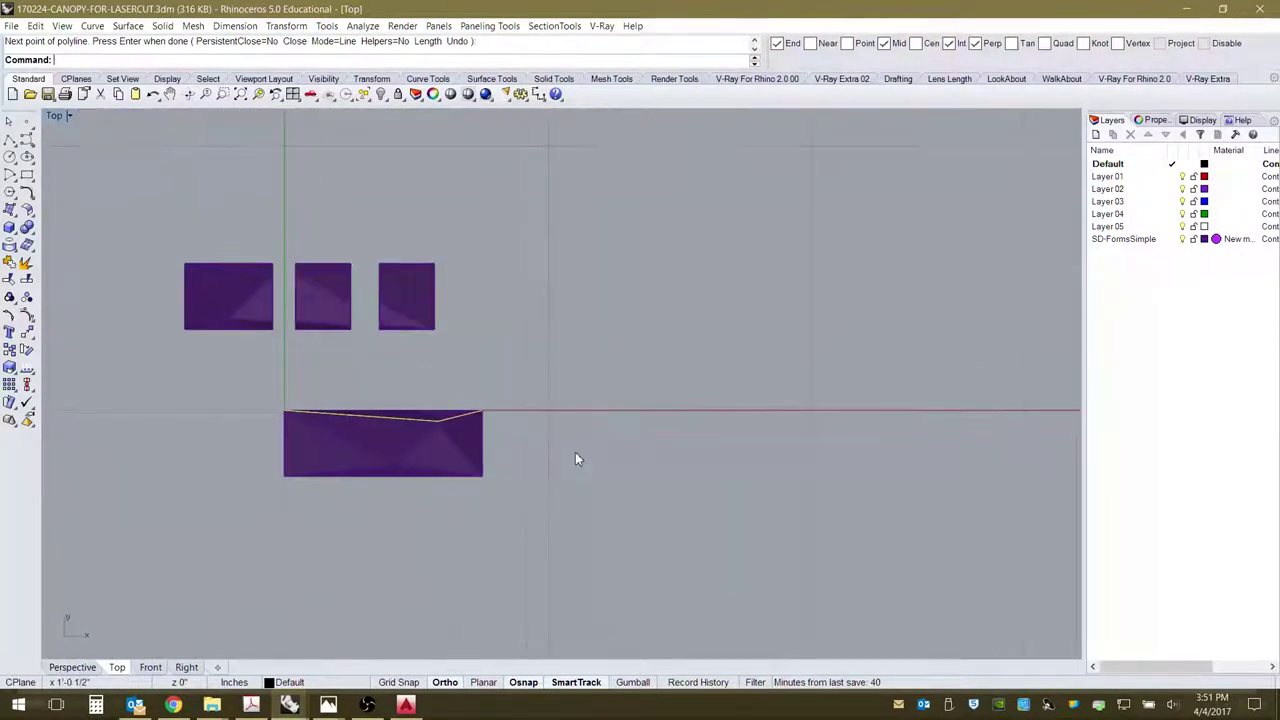
pyautogui.scroll(2, 312, 410)
pyautogui.scroll(2, 474, 491)
pyautogui.scroll(2, 352, 535)
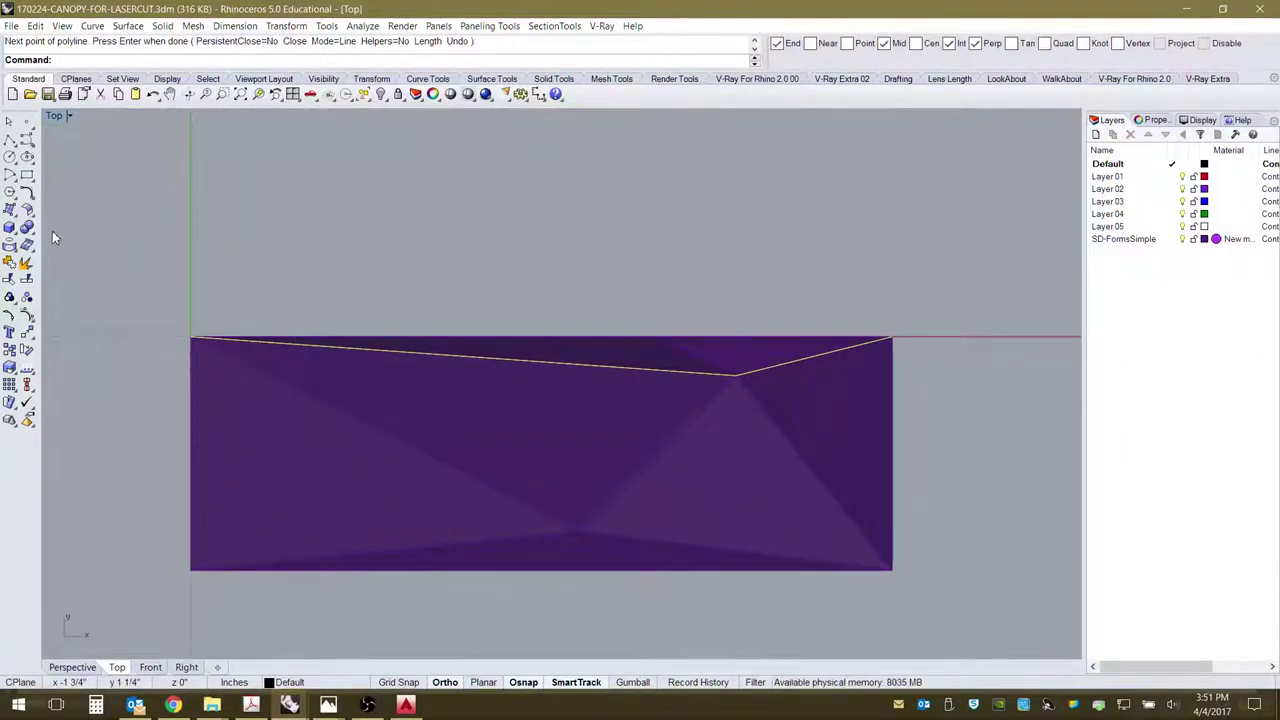
# Try to split the long canopy form in the Top view, using the fold polyline as the cutting object.
pyautogui.press('Delete')
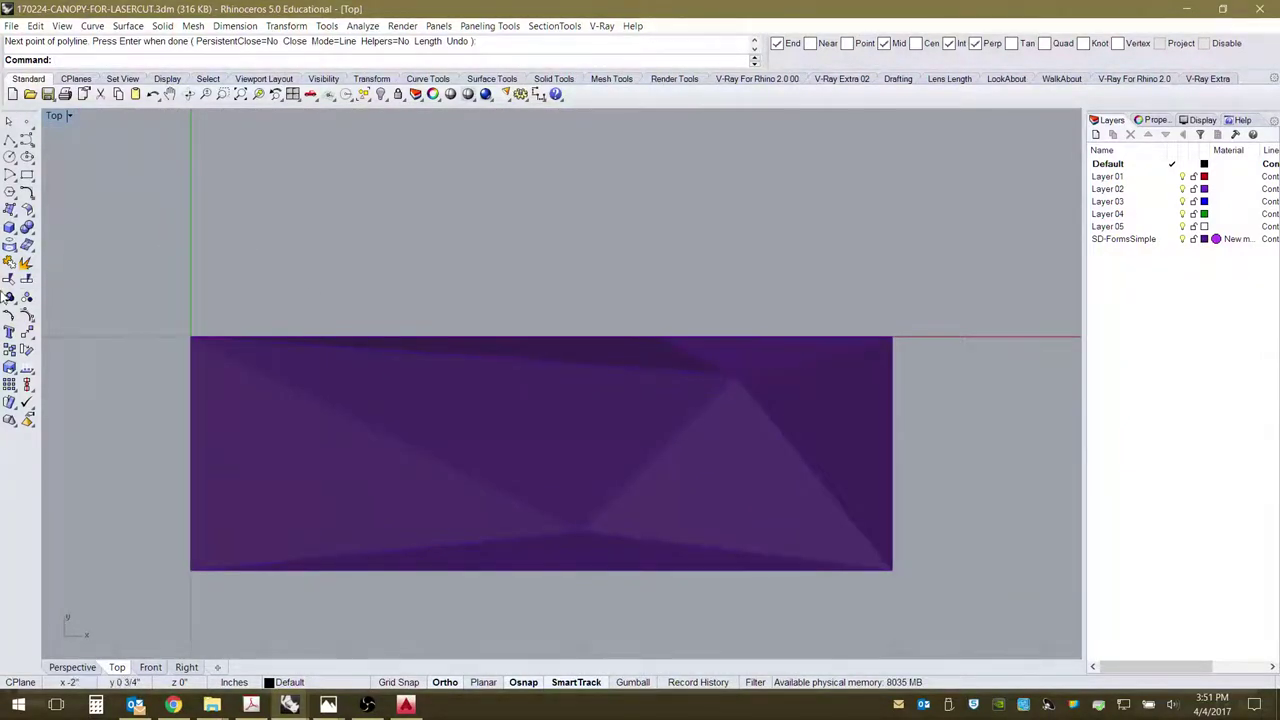
pyautogui.click(13, 284)
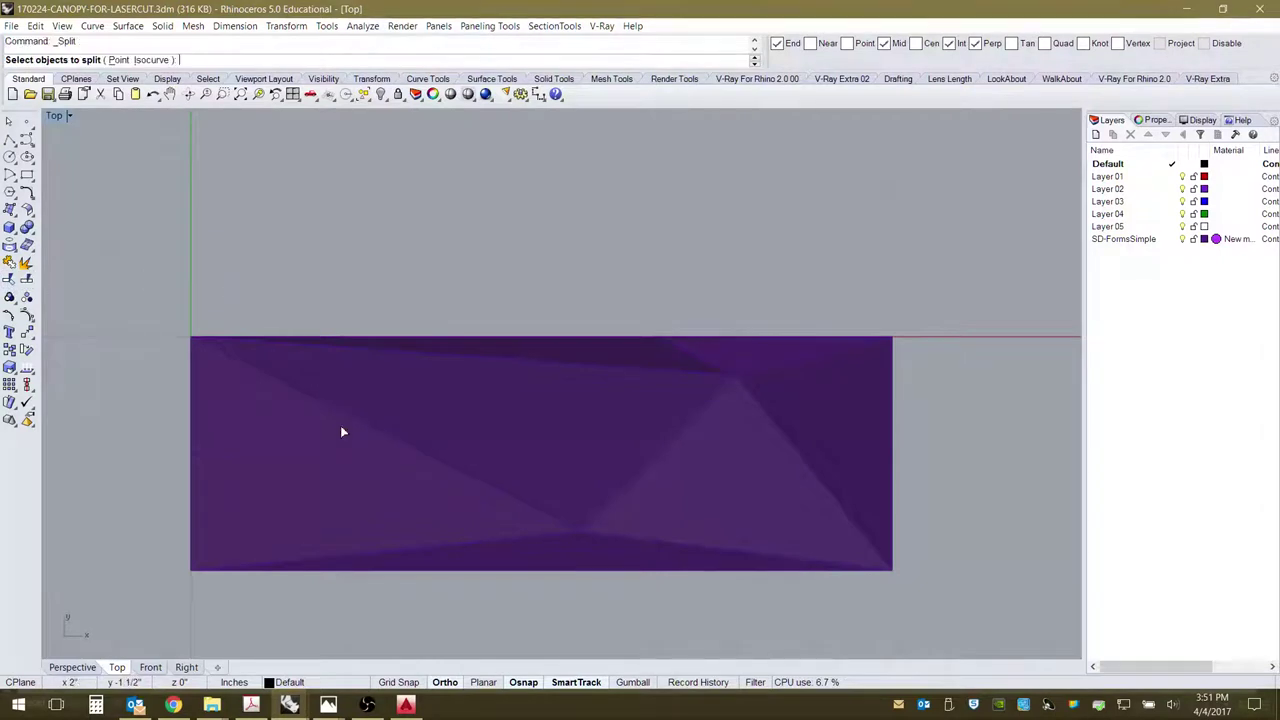
pyautogui.click(390, 473)
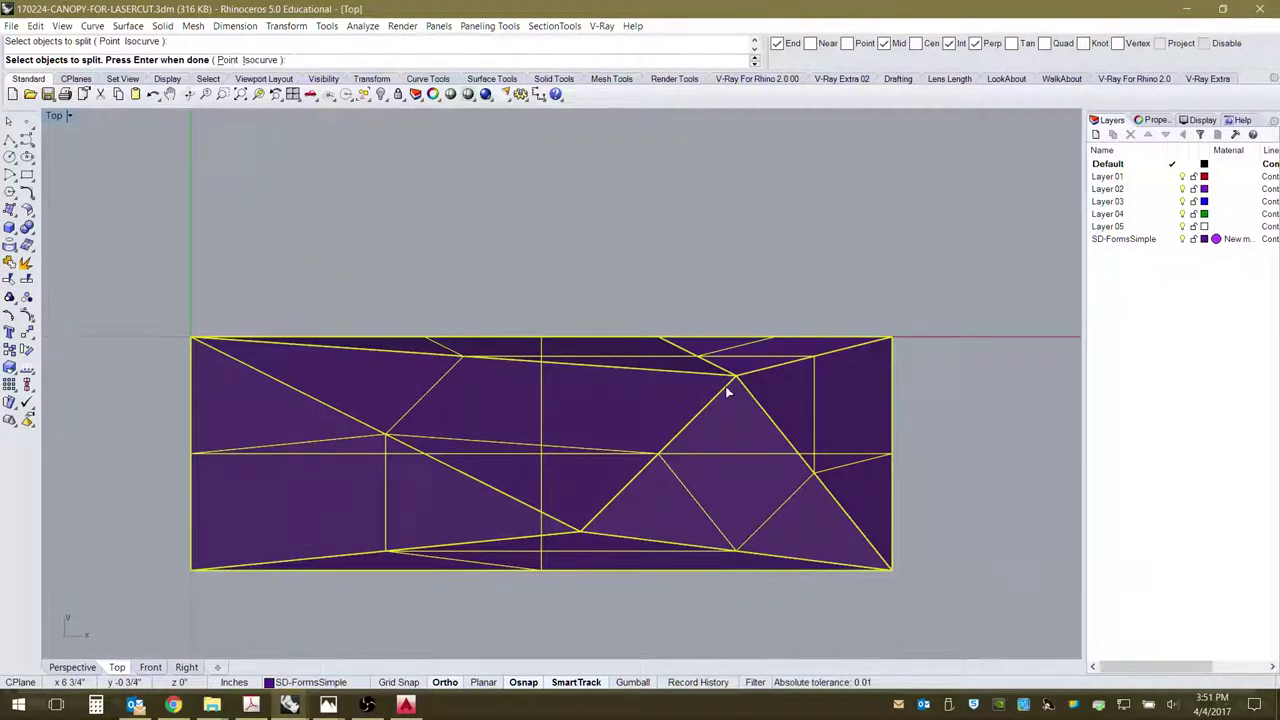
pyautogui.press('Return')
pyautogui.click(784, 367)
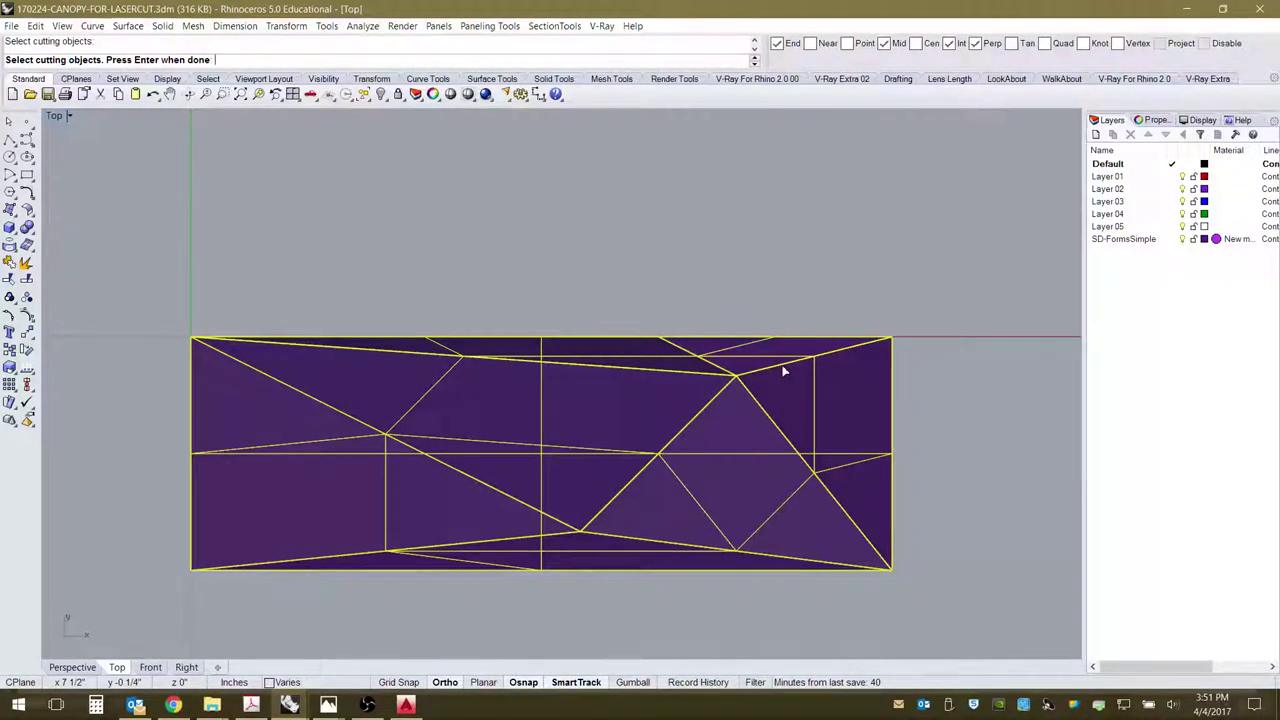
pyautogui.moveTo(138, 278); pyautogui.dragTo(925, 398)
pyautogui.press('Return')
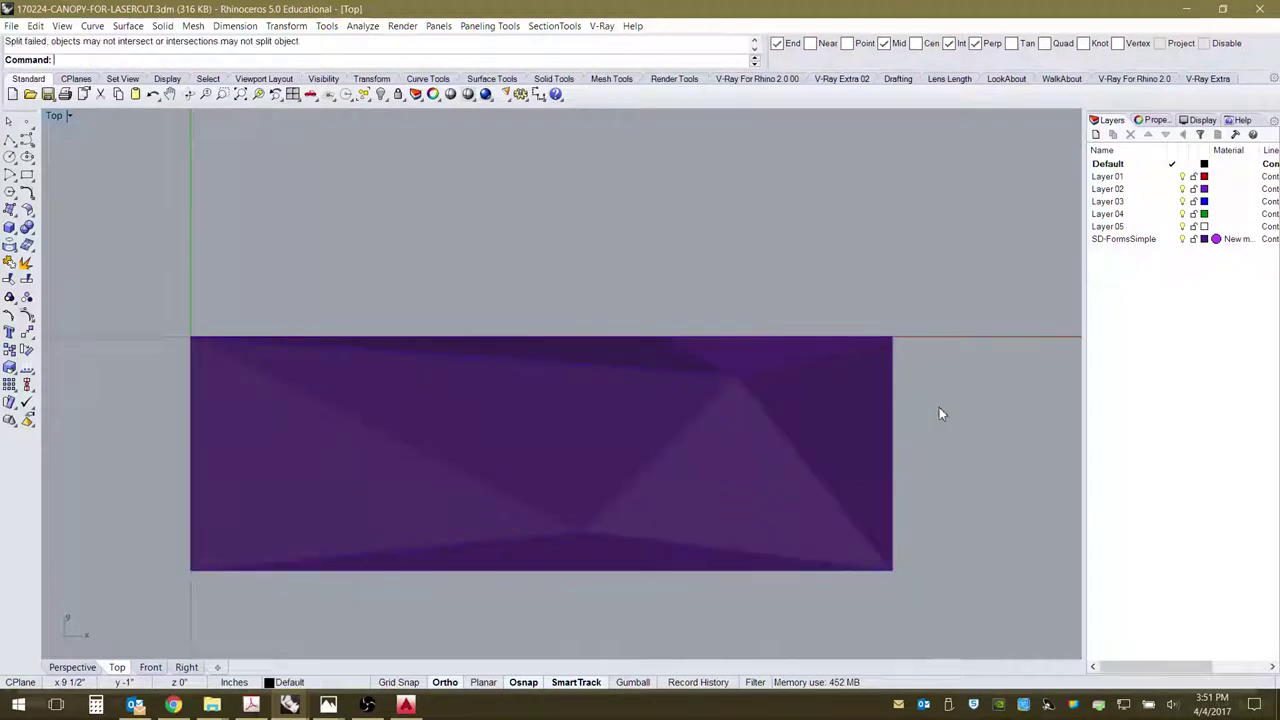
pyautogui.click(778, 356)
pyautogui.click(940, 392)
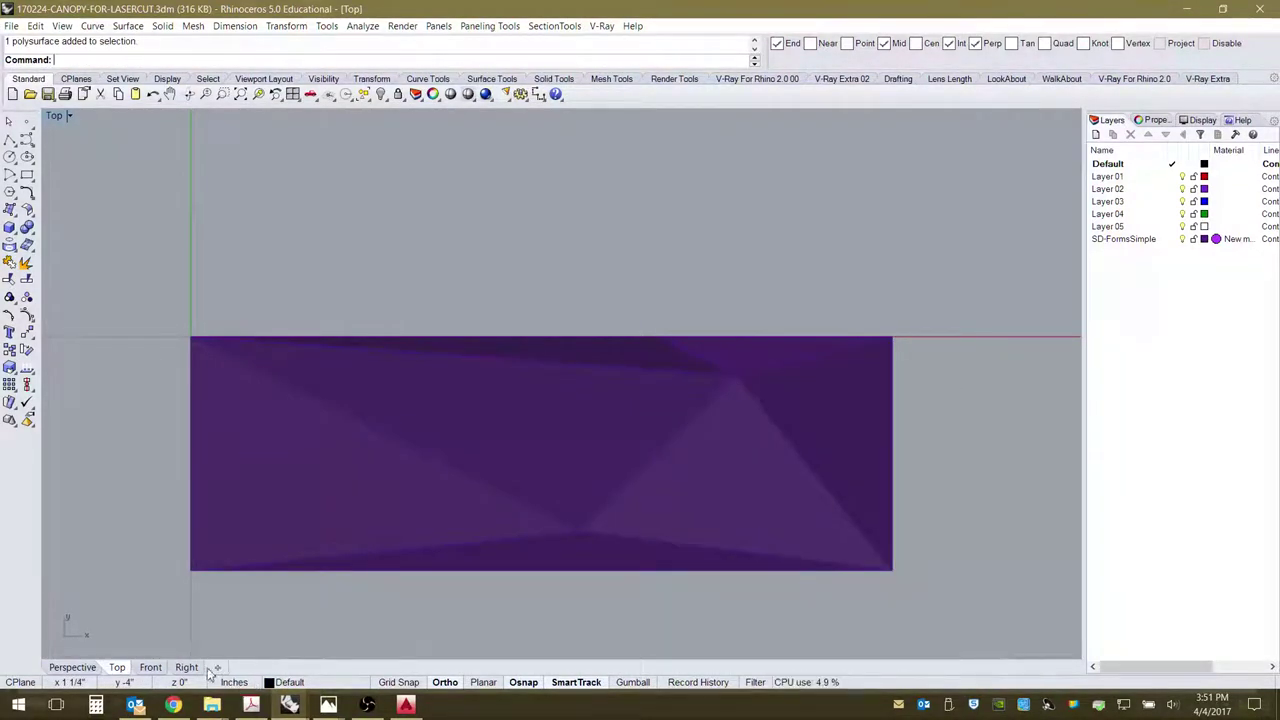
# Extrude the fold polyline straight up in the Front view and move the extruded surface down through the long form.
pyautogui.click(62, 669)
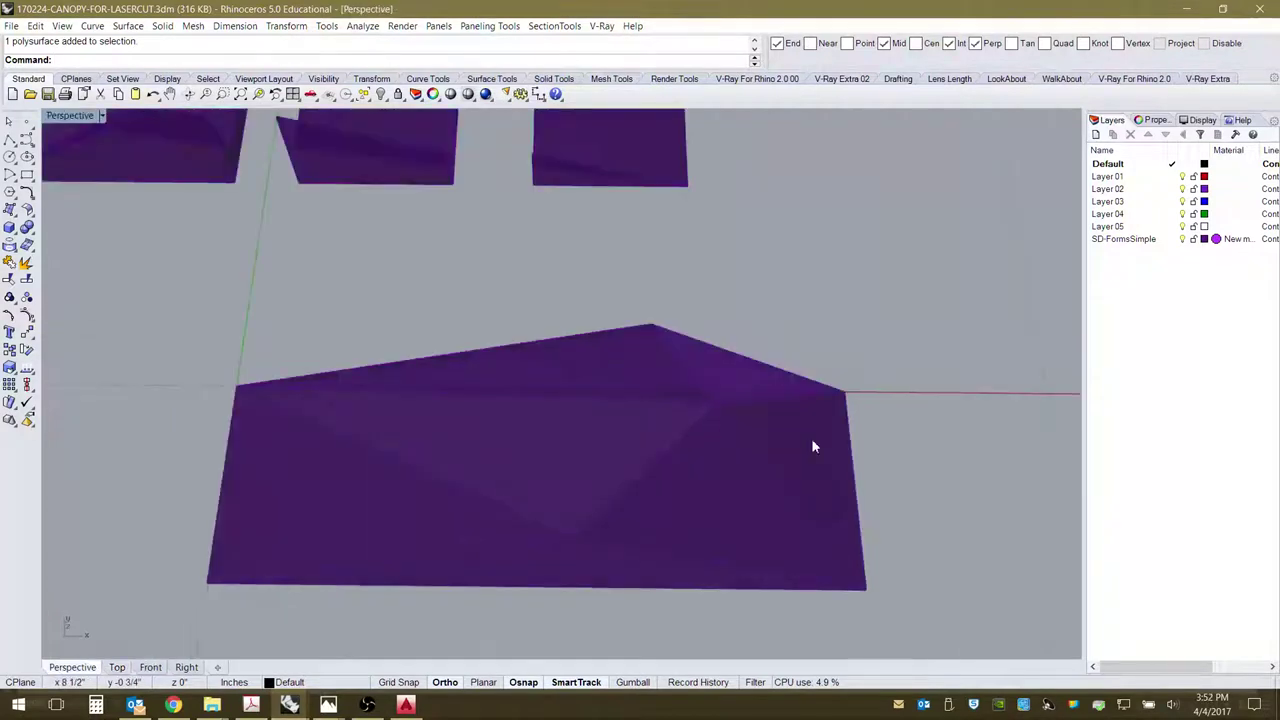
pyautogui.click(789, 396)
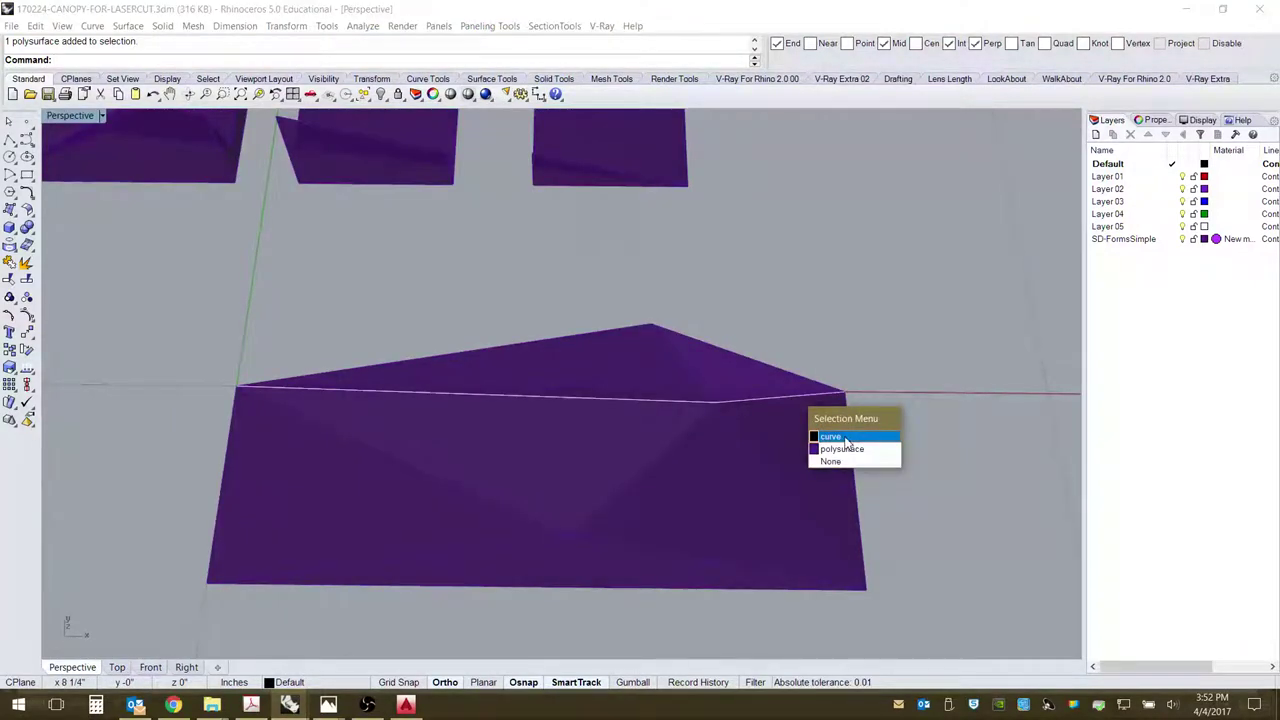
pyautogui.click(117, 667)
pyautogui.click(160, 670)
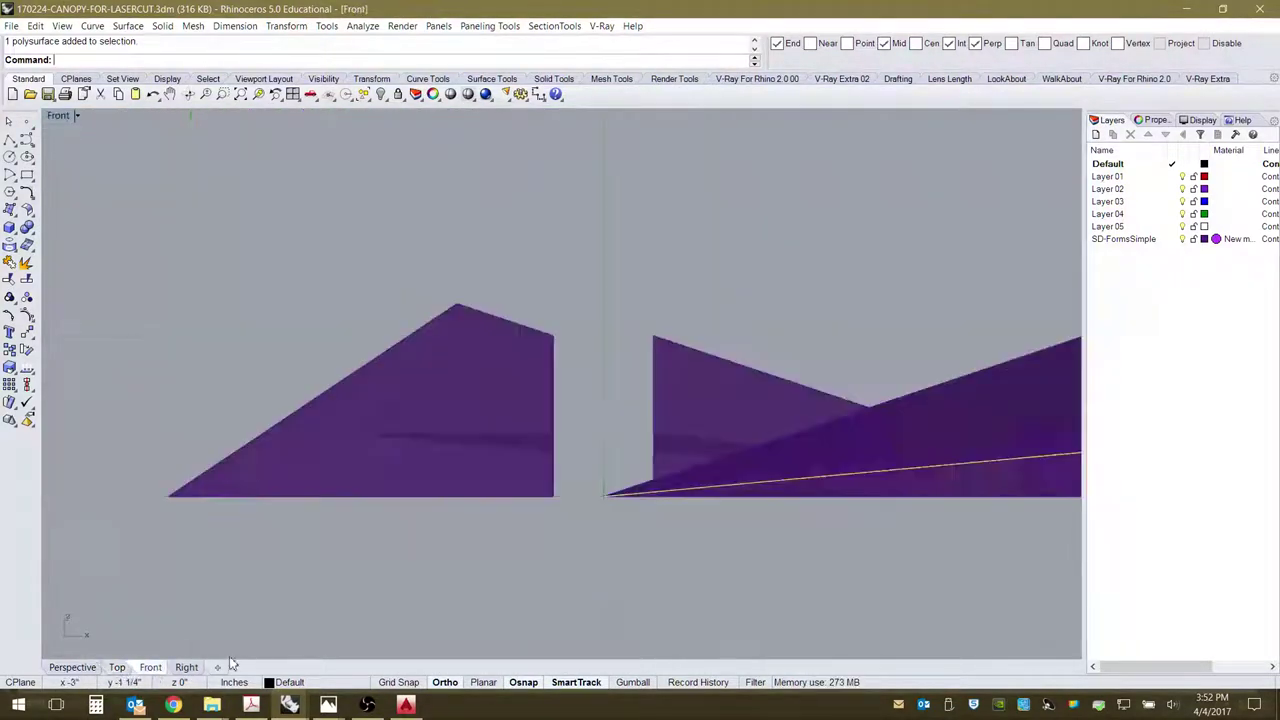
pyautogui.scroll(-5, 478, 382)
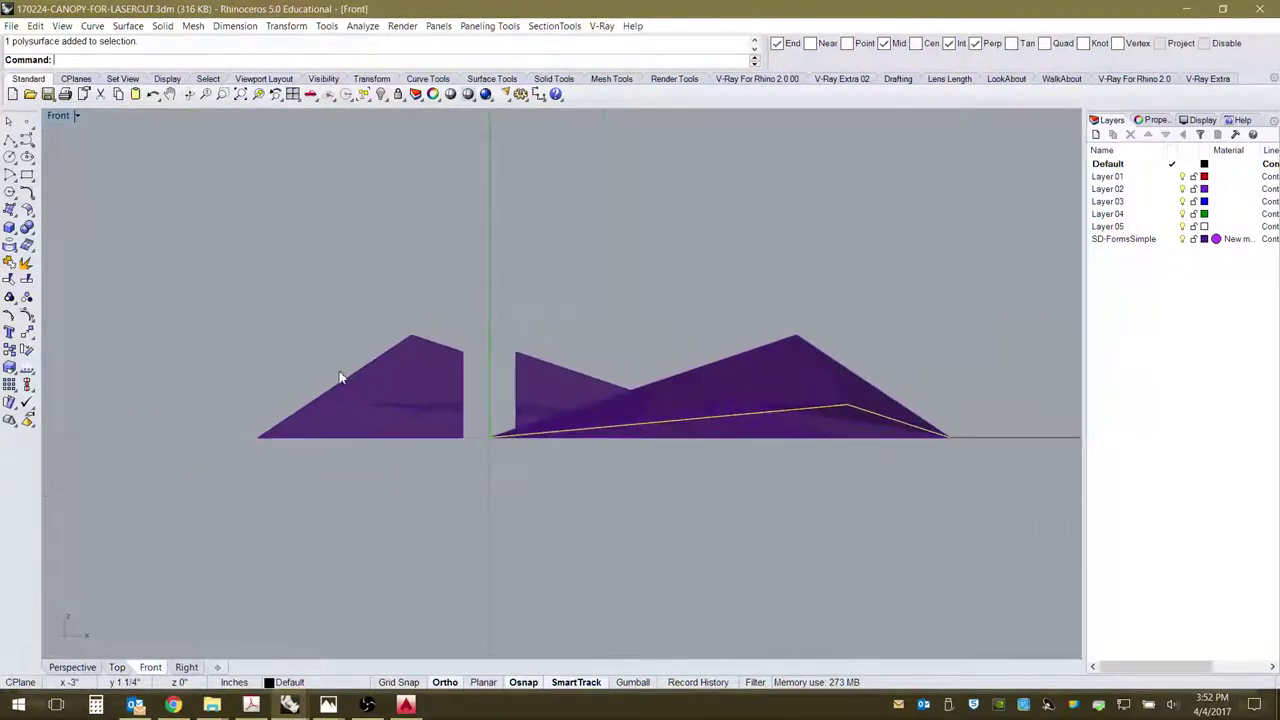
pyautogui.click(127, 26)
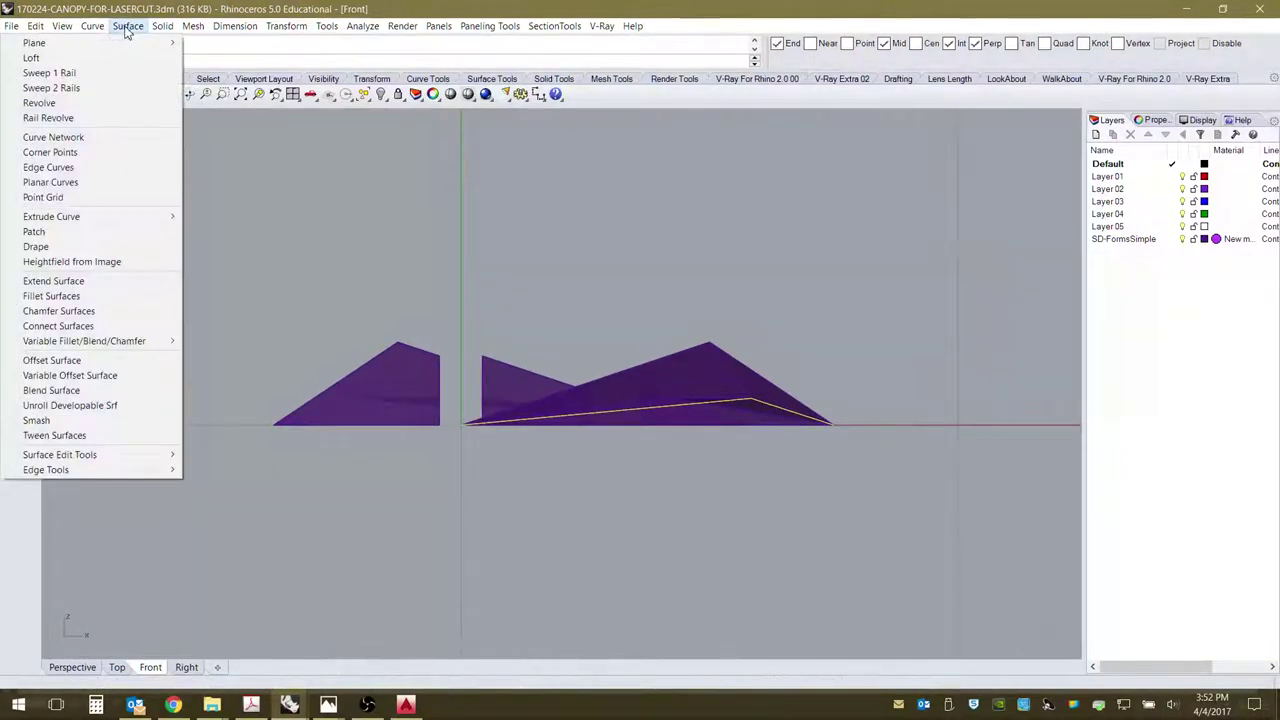
pyautogui.moveTo(88, 225)
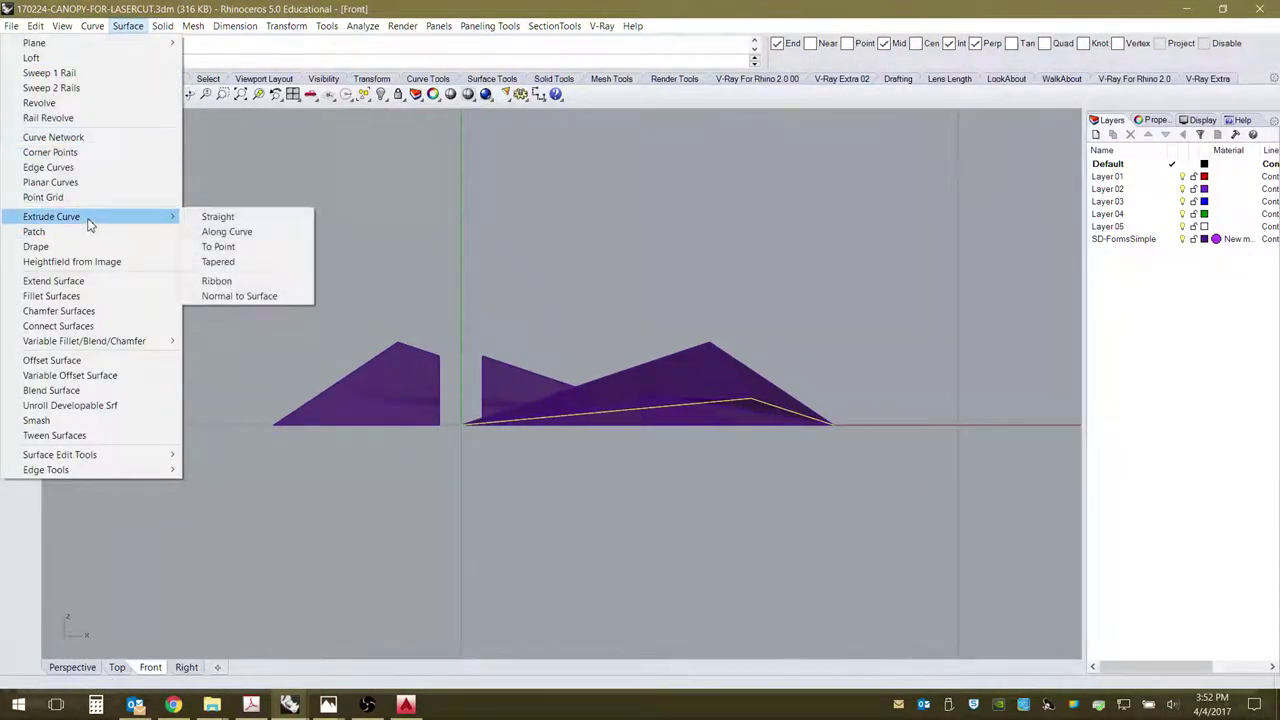
pyautogui.click(216, 216)
pyautogui.scroll(-2, 622, 460)
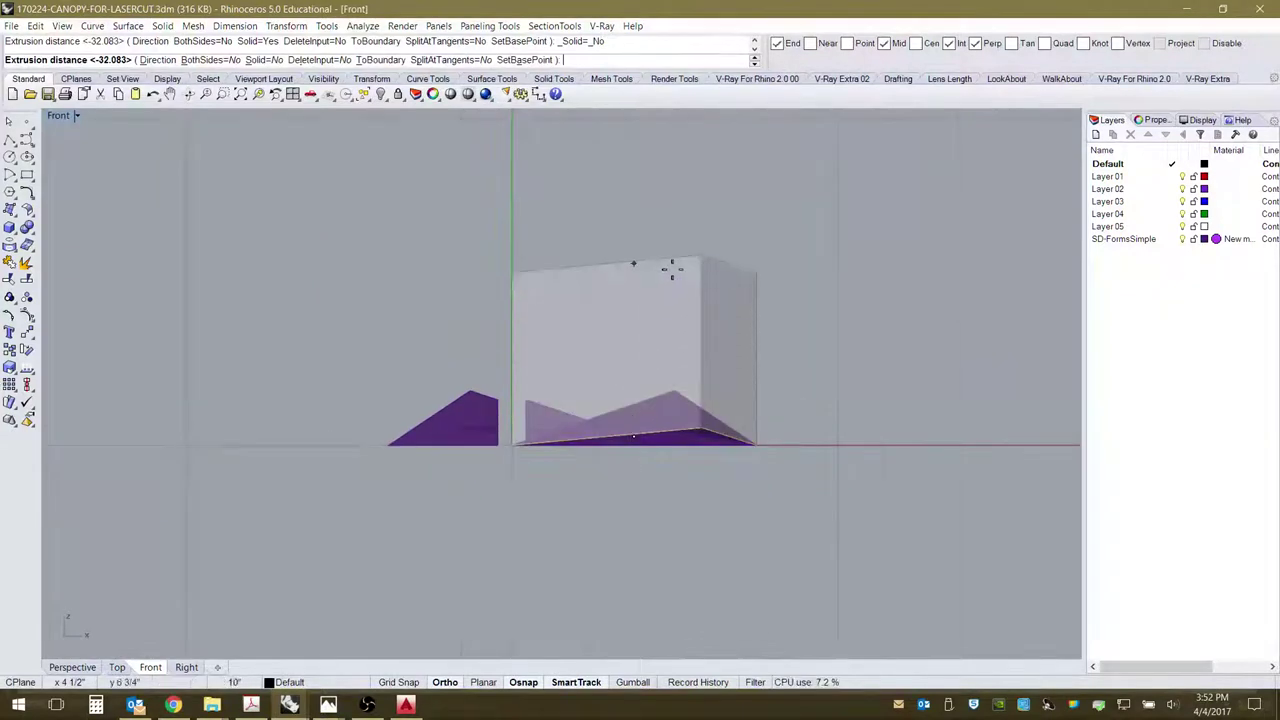
pyautogui.click(677, 214)
pyautogui.moveTo(736, 262); pyautogui.dragTo(734, 327)
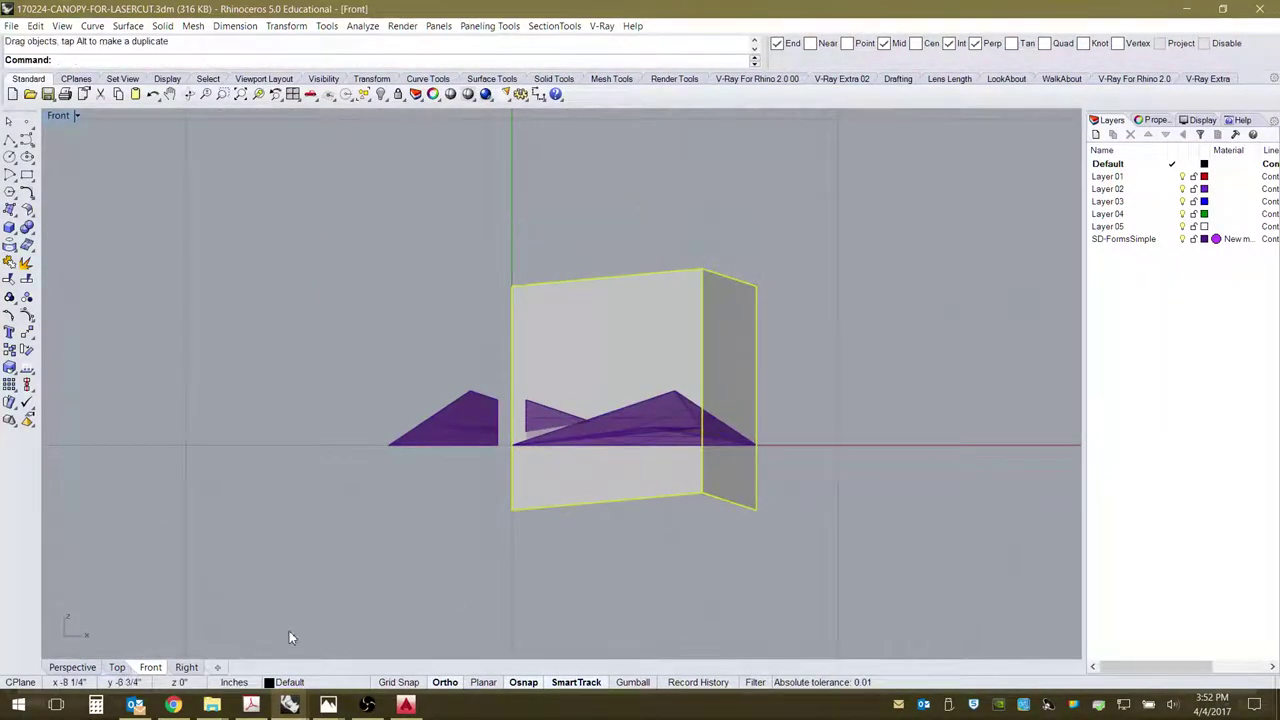
# Inspect the extruded surface in the Perspective view, and undo its downward move and the polyline extrusion.
pyautogui.click(88, 668)
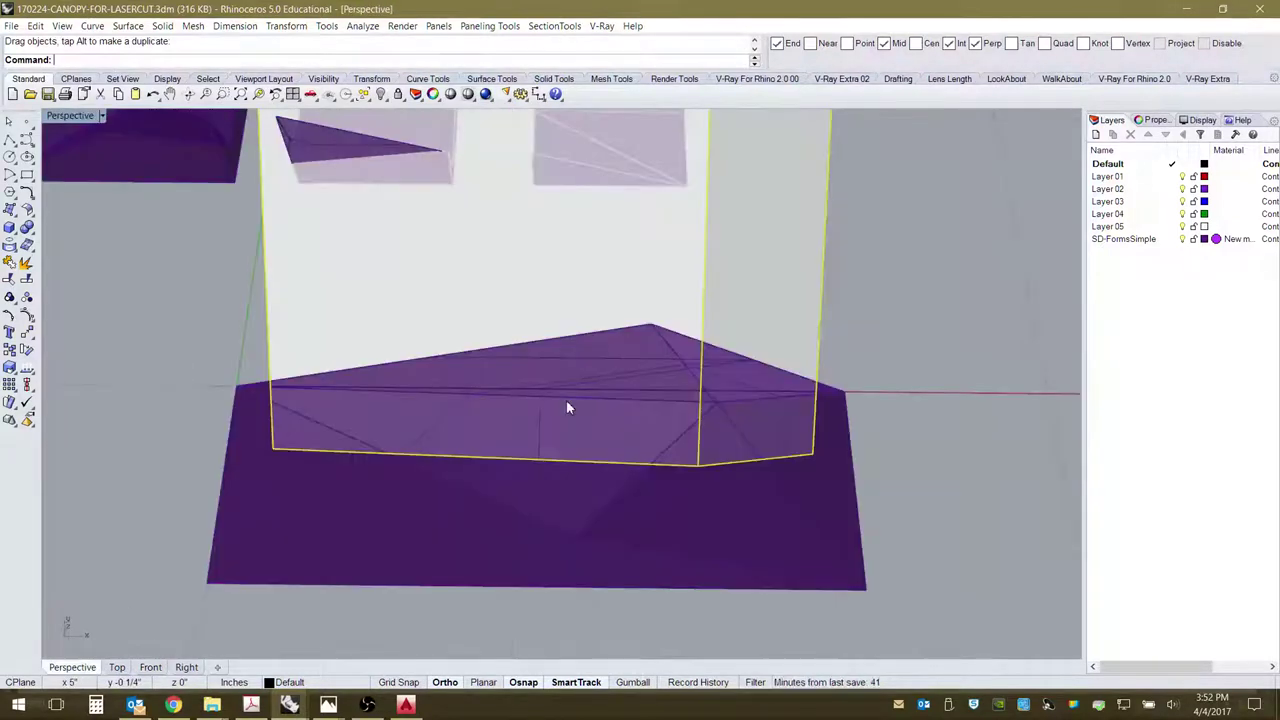
pyautogui.moveTo(569, 409); pyautogui.dragTo(414, 371, button='right')
pyautogui.hotkey('ctrl', 'z')
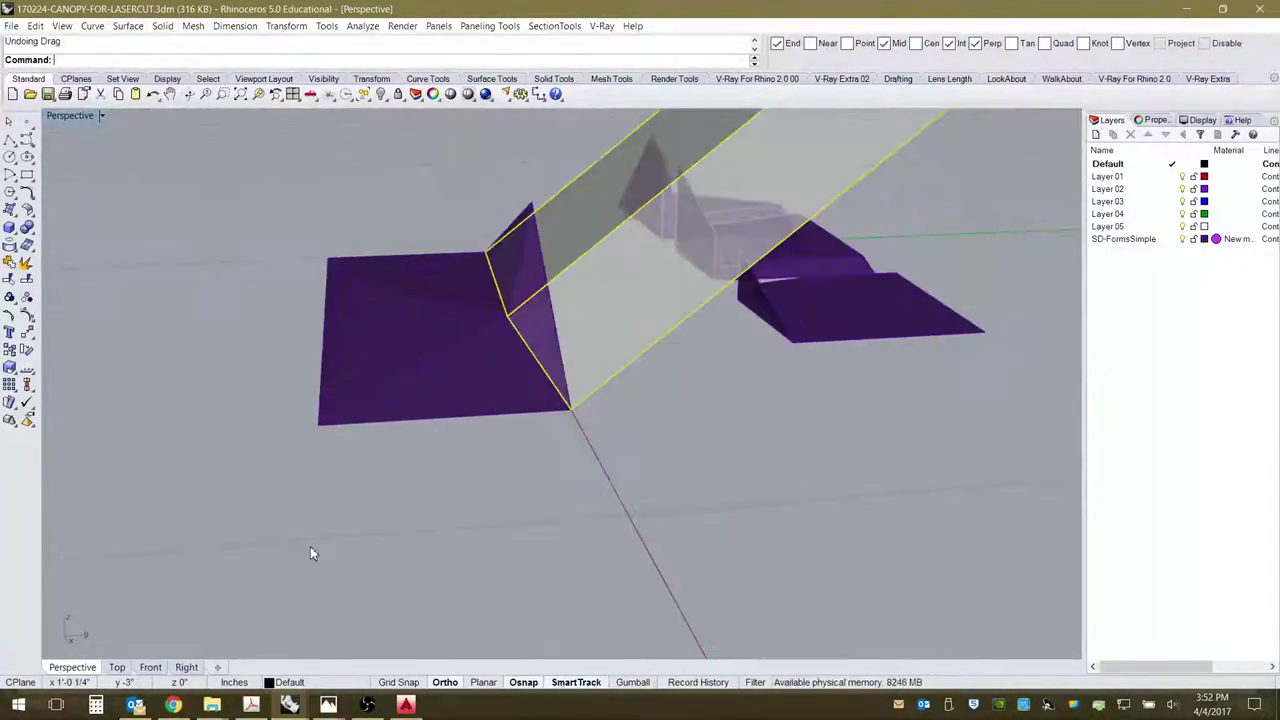
pyautogui.hotkey('ctrl', 'z')
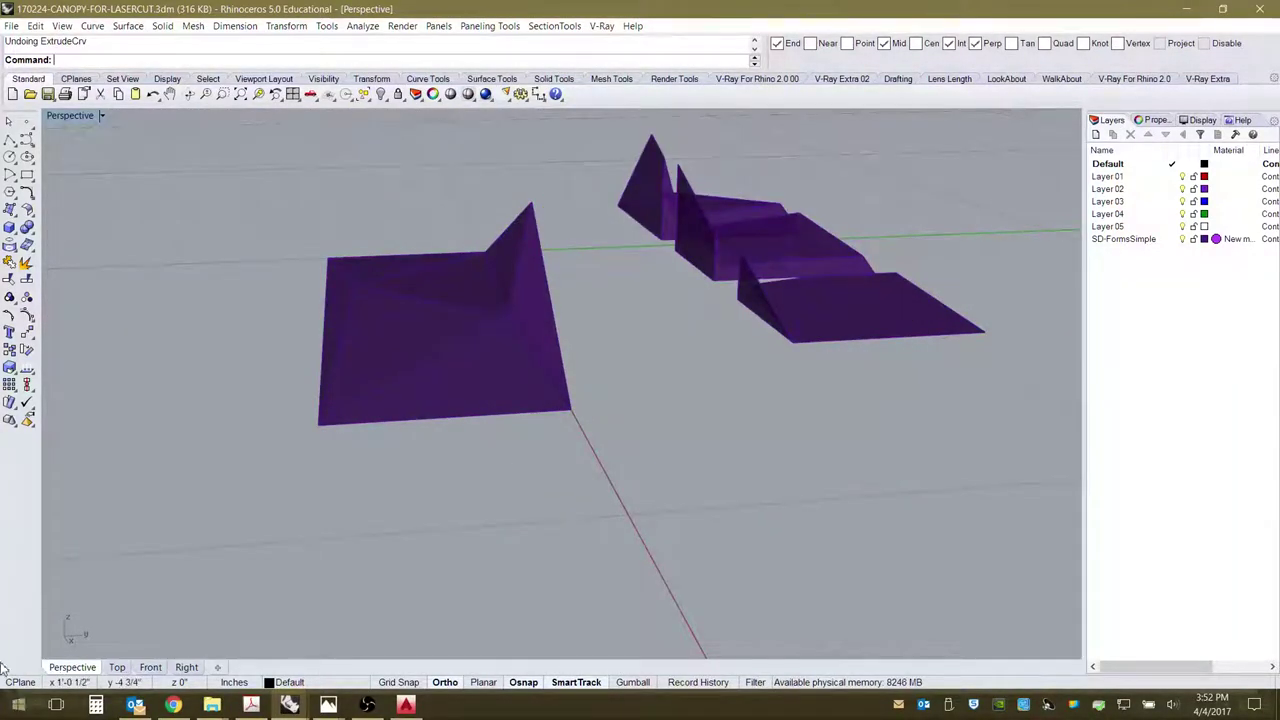
# Project the fold polyline onto the Top view's construction plane, deleting the original curve.
pyautogui.click(541, 350)
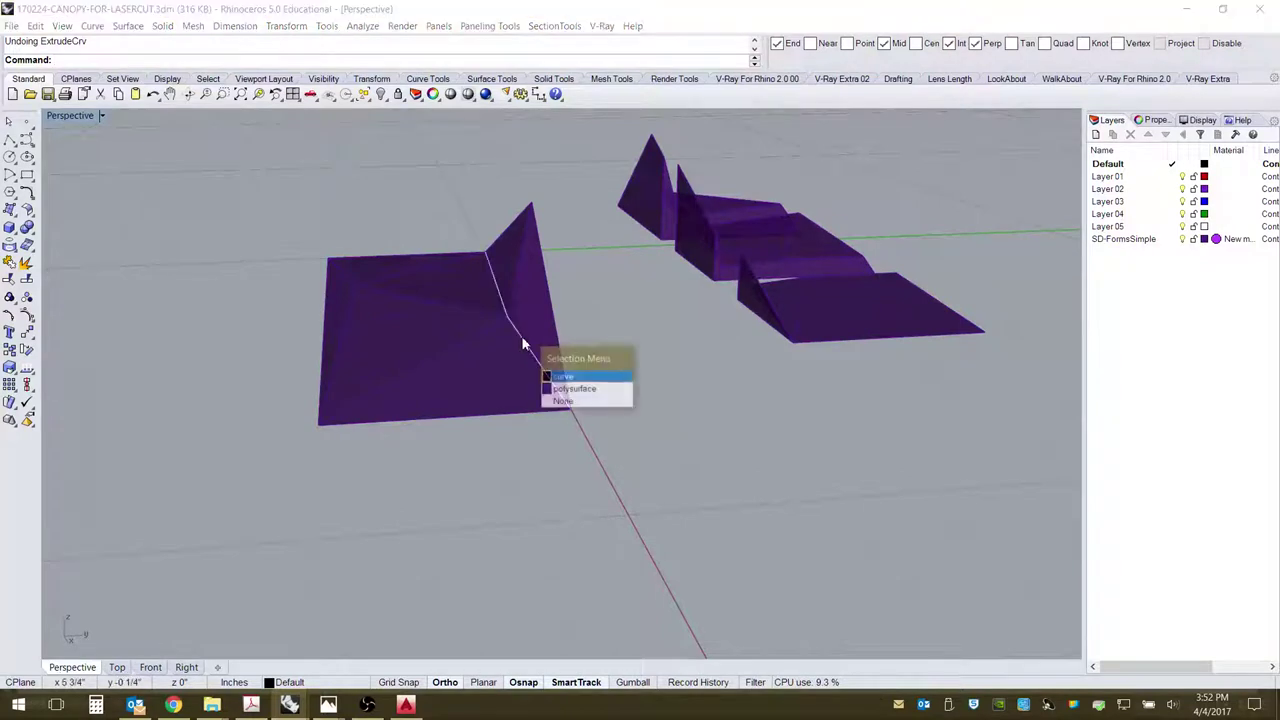
pyautogui.press('Return')
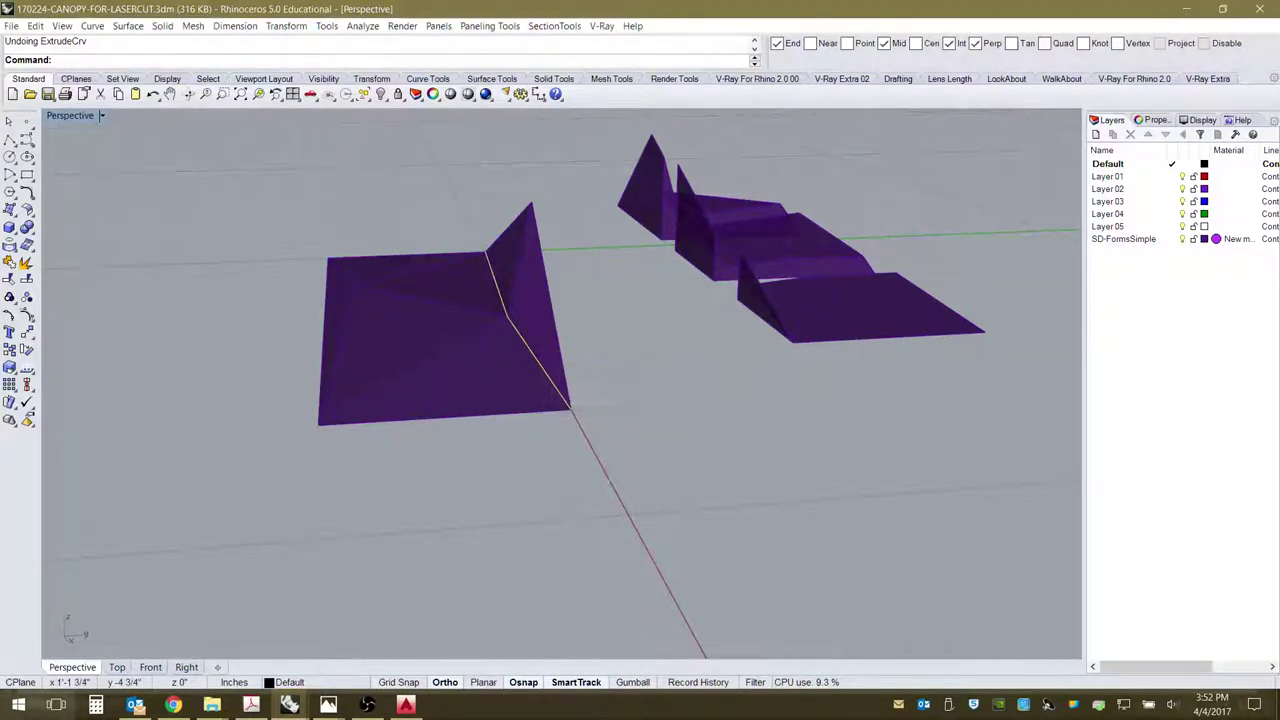
pyautogui.click(119, 667)
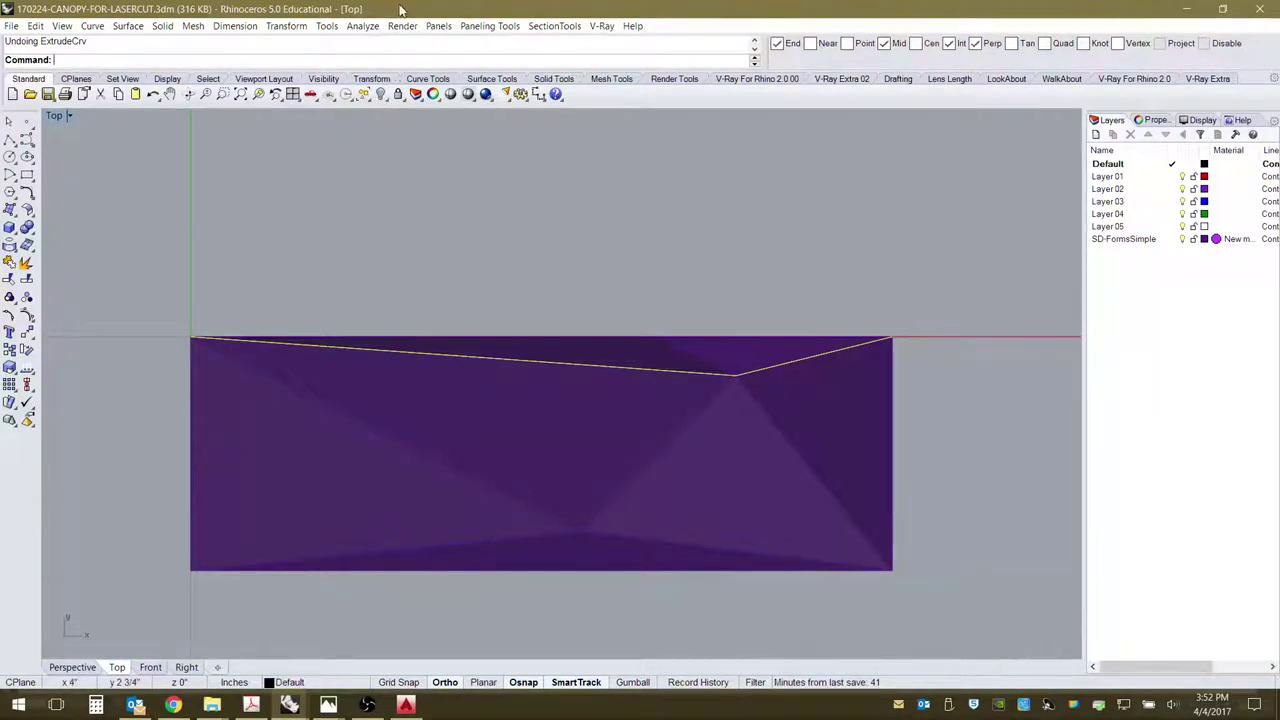
pyautogui.click(286, 26)
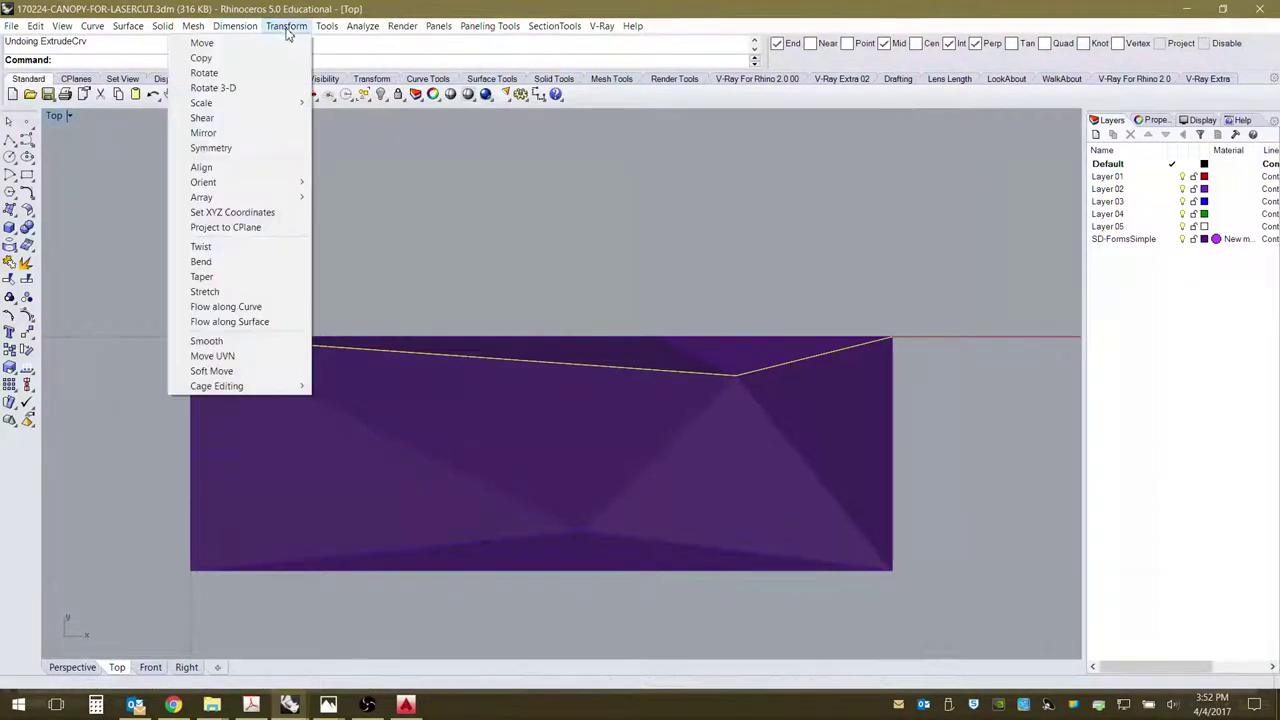
pyautogui.click(253, 226)
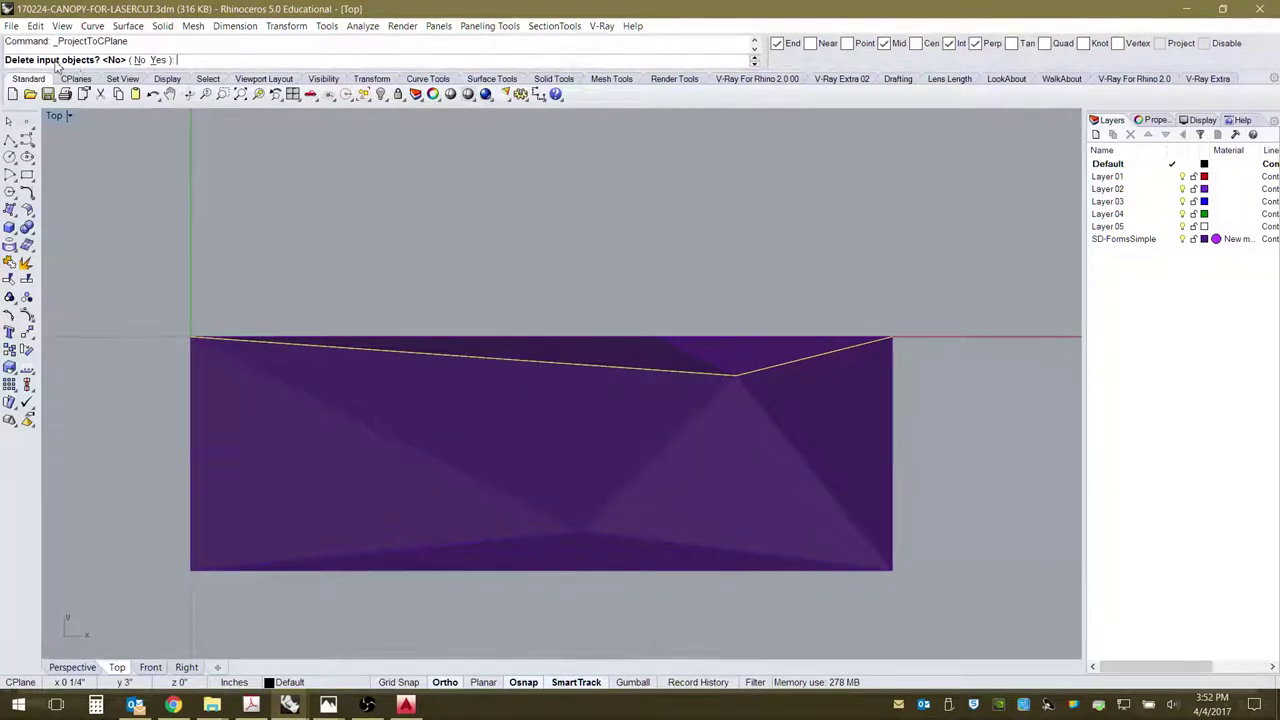
pyautogui.click(157, 60)
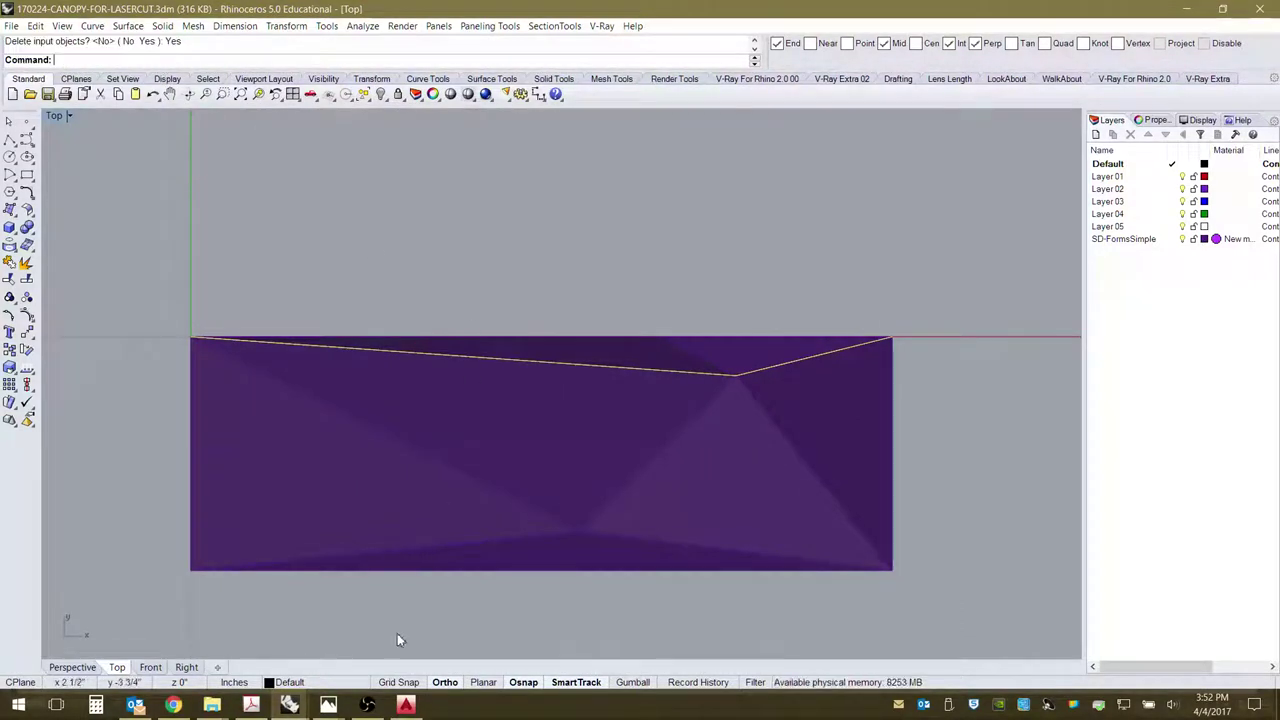
# Extrude the projected fold polyline straight up in the Perspective view, well past the peak of the long form.
pyautogui.click(74, 667)
pyautogui.moveTo(600, 470); pyautogui.dragTo(664, 458, button='right')
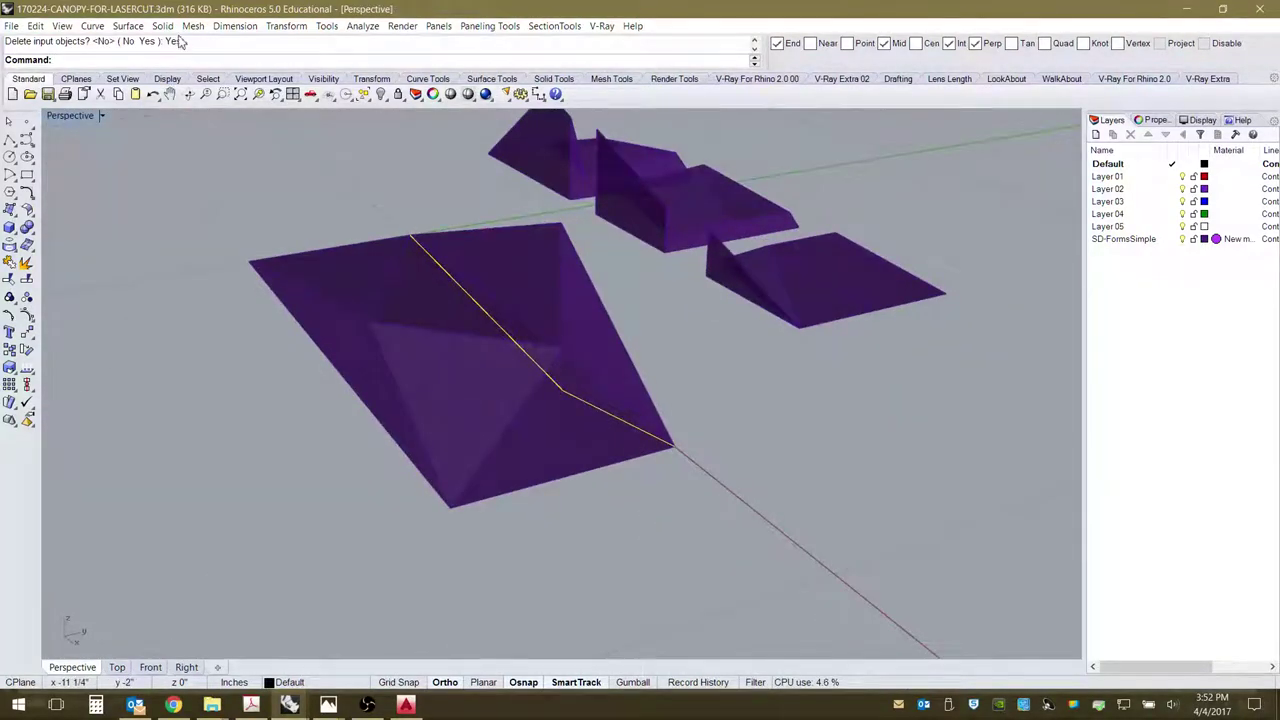
pyautogui.click(127, 27)
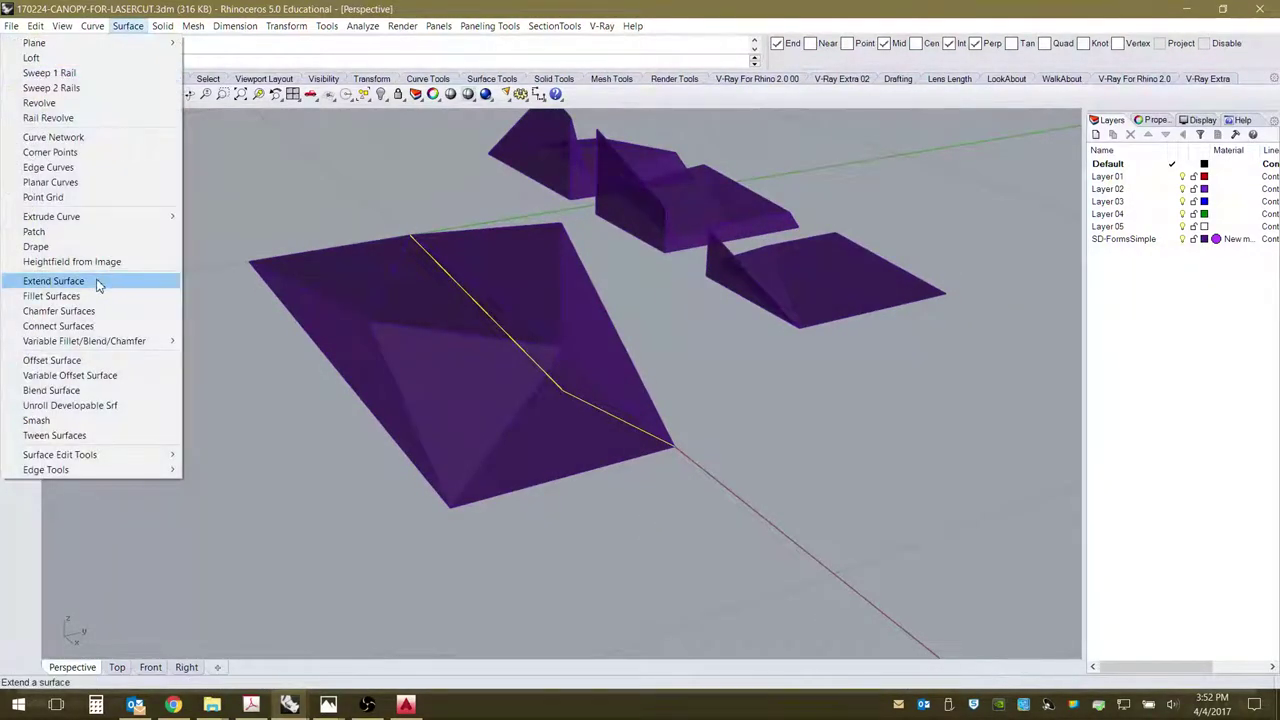
pyautogui.moveTo(106, 221)
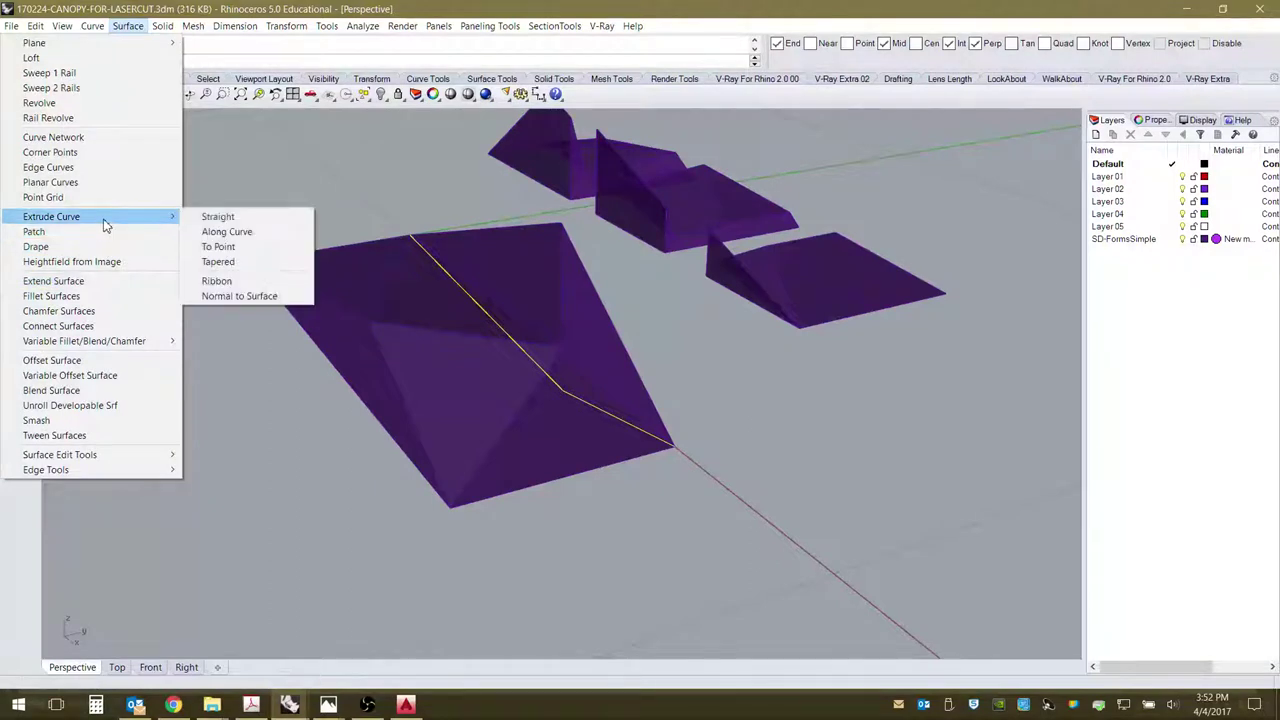
pyautogui.click(226, 220)
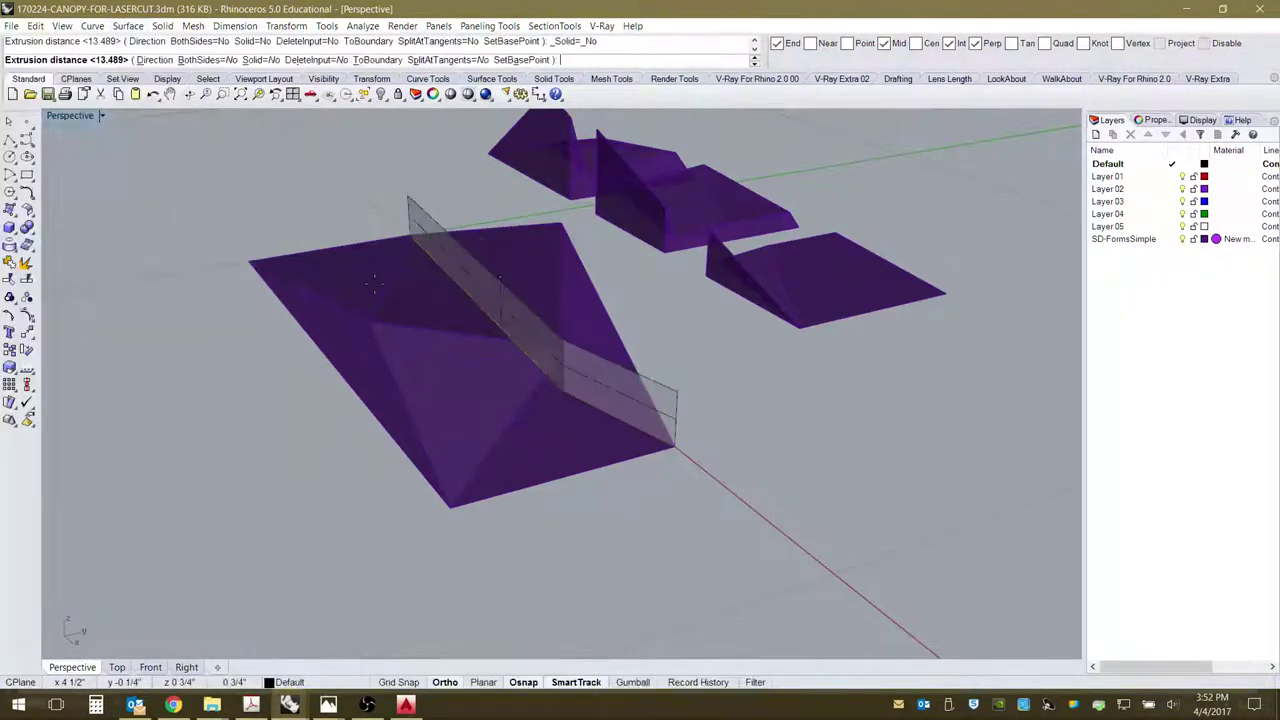
pyautogui.scroll(-3, 380, 234)
pyautogui.click(378, 142)
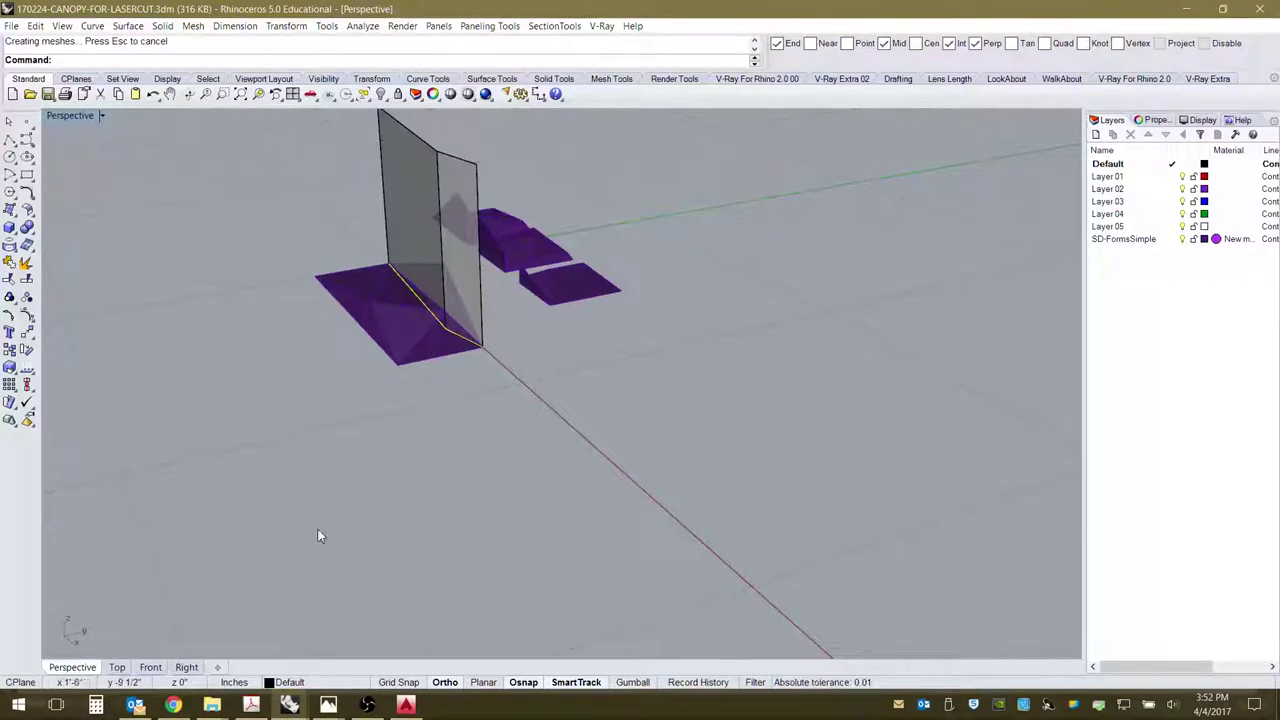
pyautogui.moveTo(468, 471); pyautogui.dragTo(749, 394, button='right')
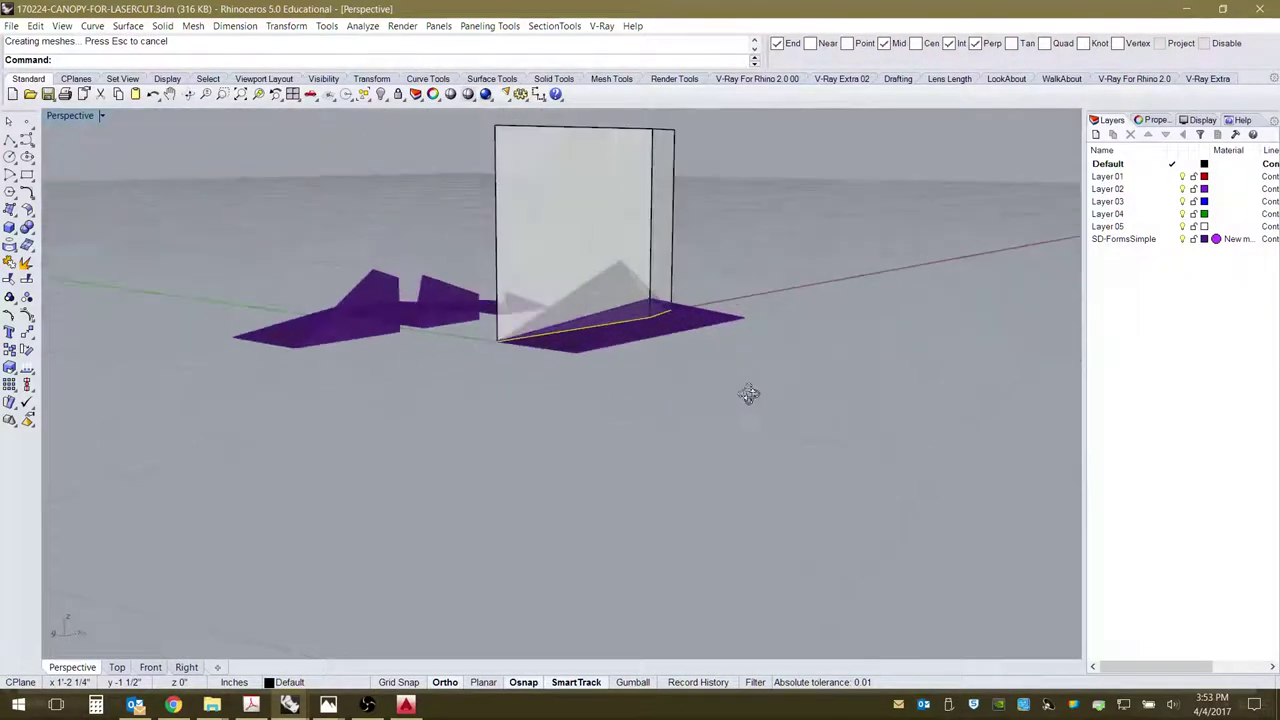
pyautogui.click(667, 154)
pyautogui.moveTo(667, 154); pyautogui.dragTo(663, 164)
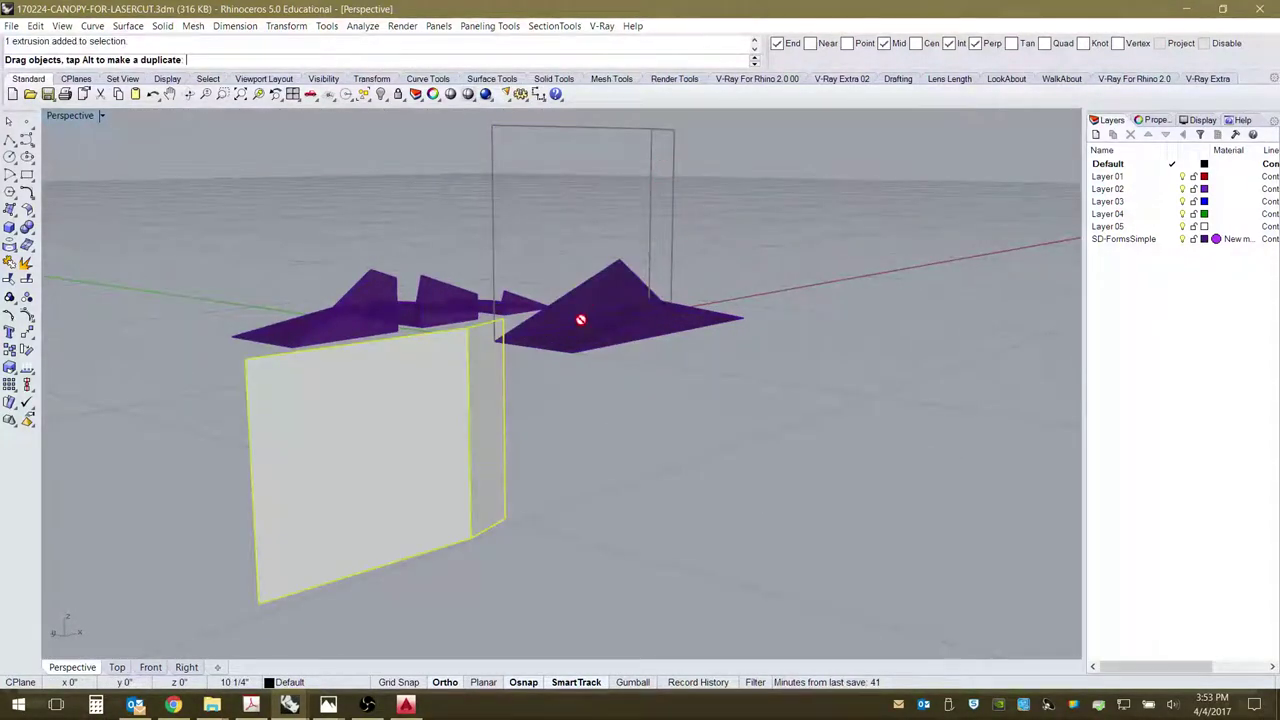
pyautogui.press('Escape')
# Move the extruded fold surface straight down in the Front view until it passes below the long form's base.
pyautogui.click(666, 323)
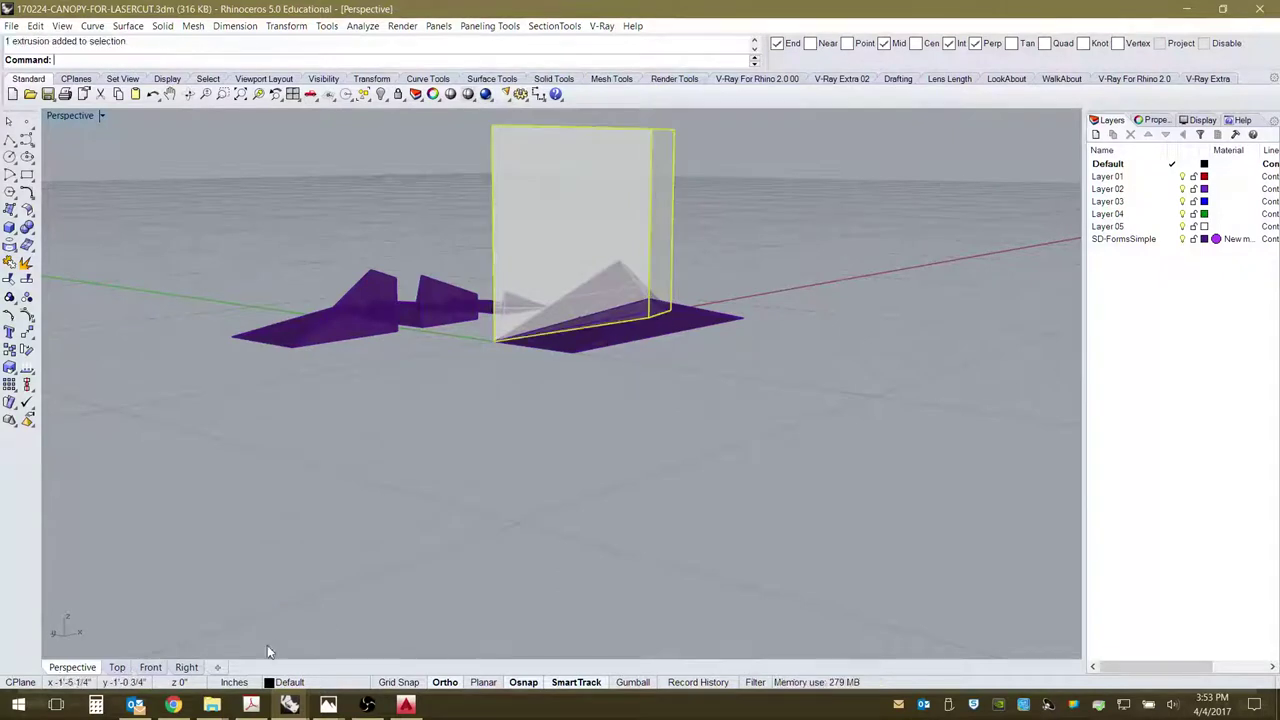
pyautogui.click(119, 668)
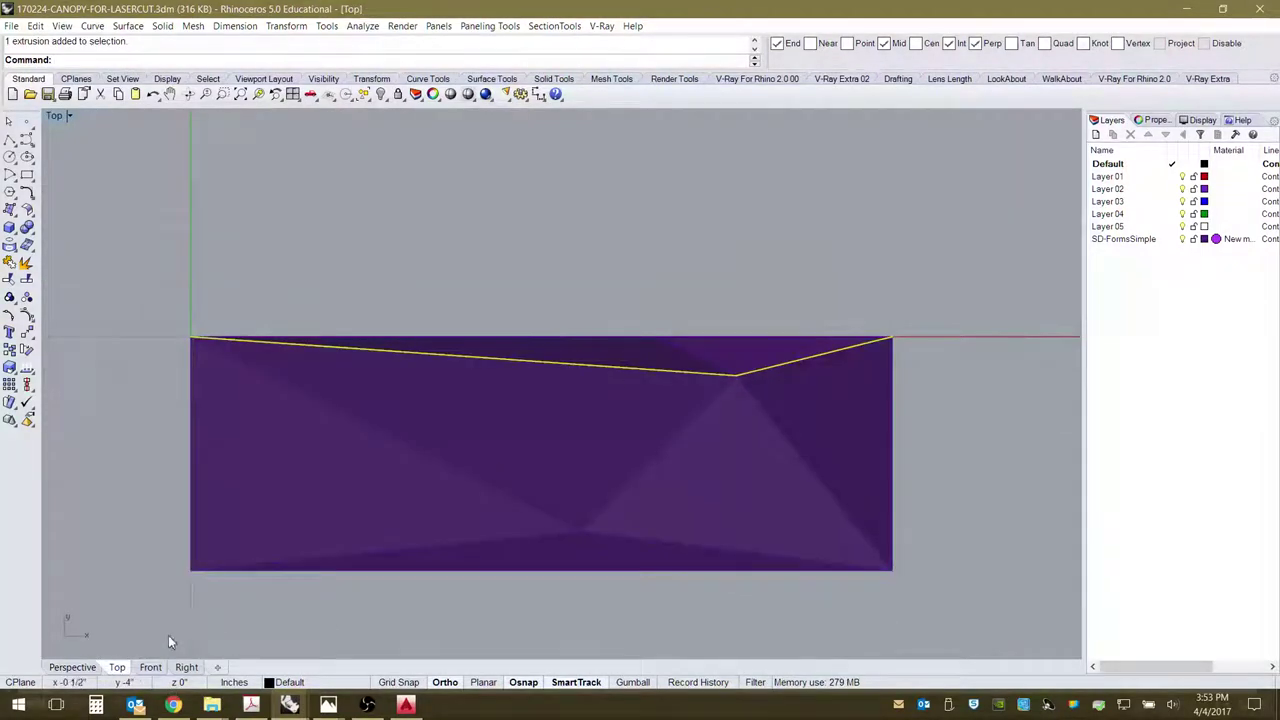
pyautogui.click(150, 668)
pyautogui.moveTo(731, 311); pyautogui.dragTo(731, 354)
pyautogui.click(869, 336)
pyautogui.click(72, 668)
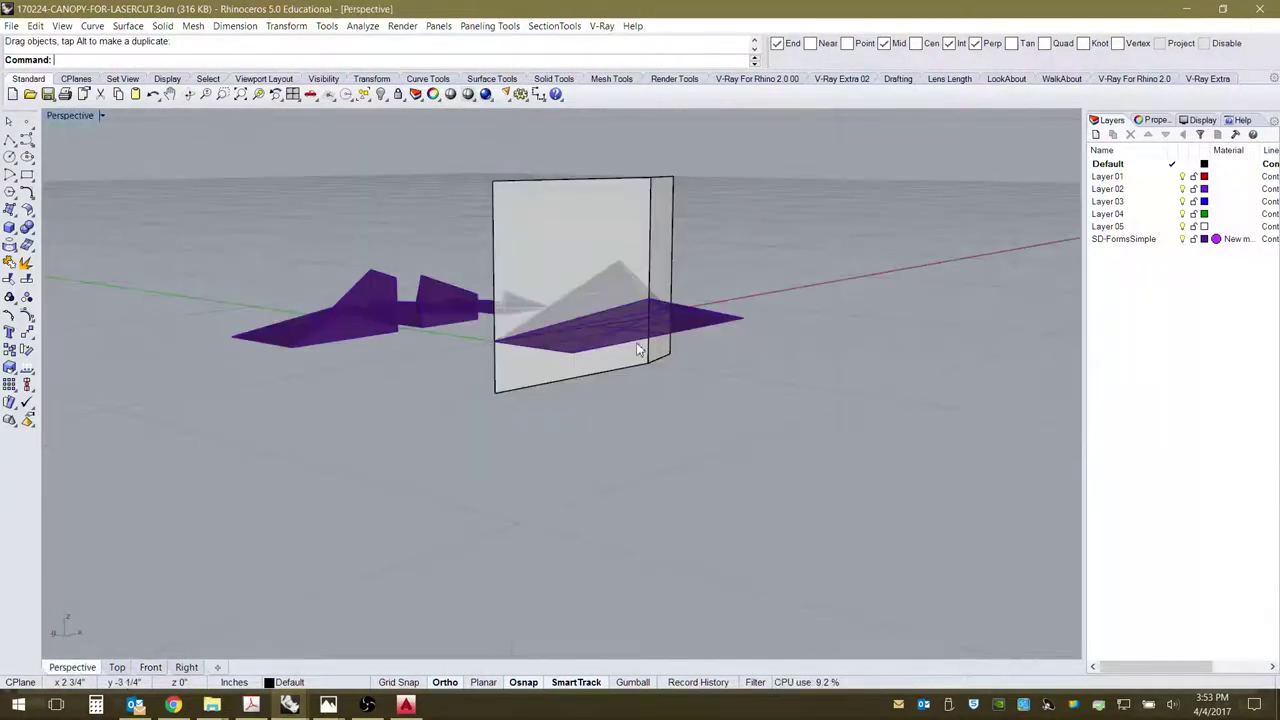
# Split the long form with the vertical extruded surface as the cutting object.
pyautogui.moveTo(636, 342); pyautogui.dragTo(706, 383, button='right')
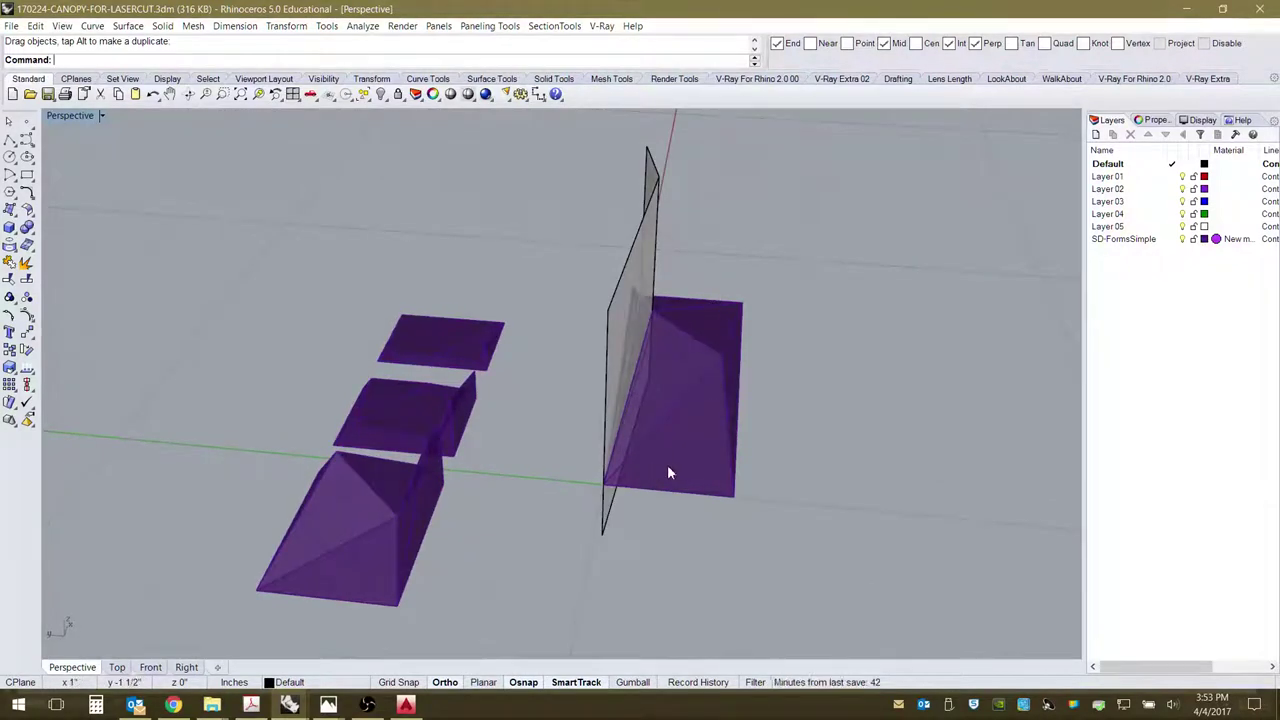
pyautogui.moveTo(709, 434); pyautogui.dragTo(689, 316, button='right')
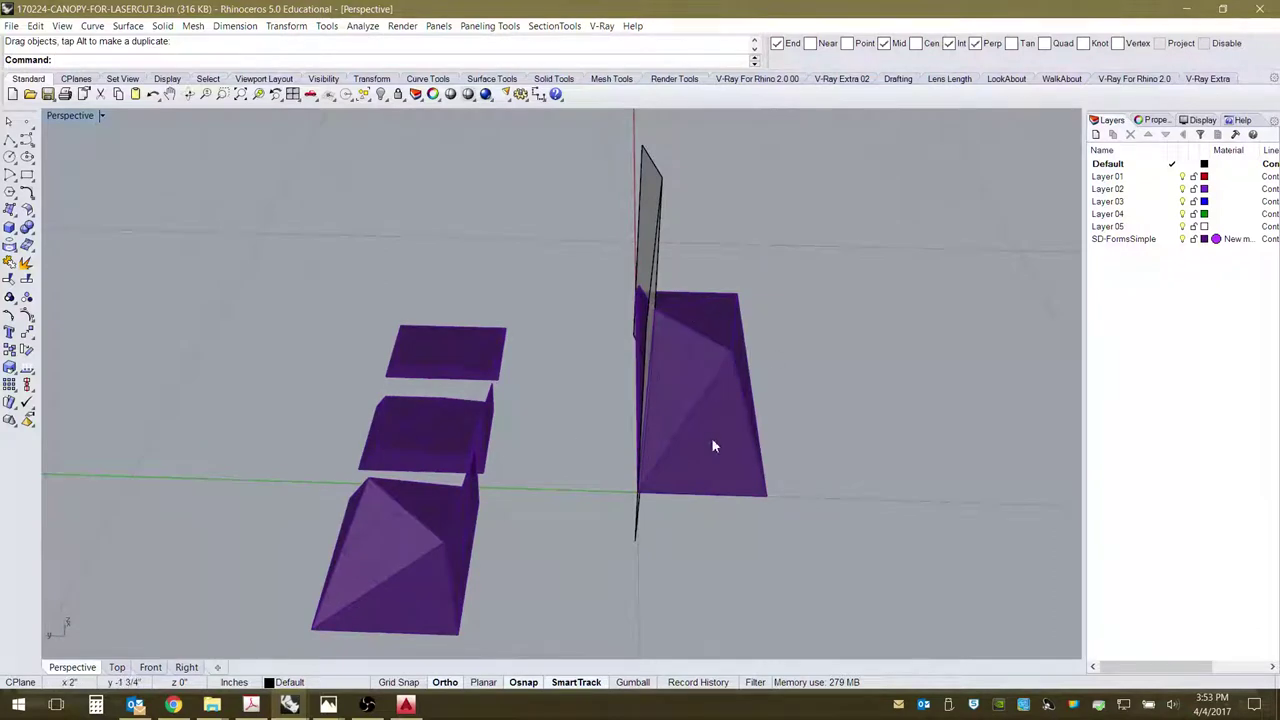
pyautogui.moveTo(713, 446); pyautogui.dragTo(603, 363, button='right')
pyautogui.scroll(3, 700, 363)
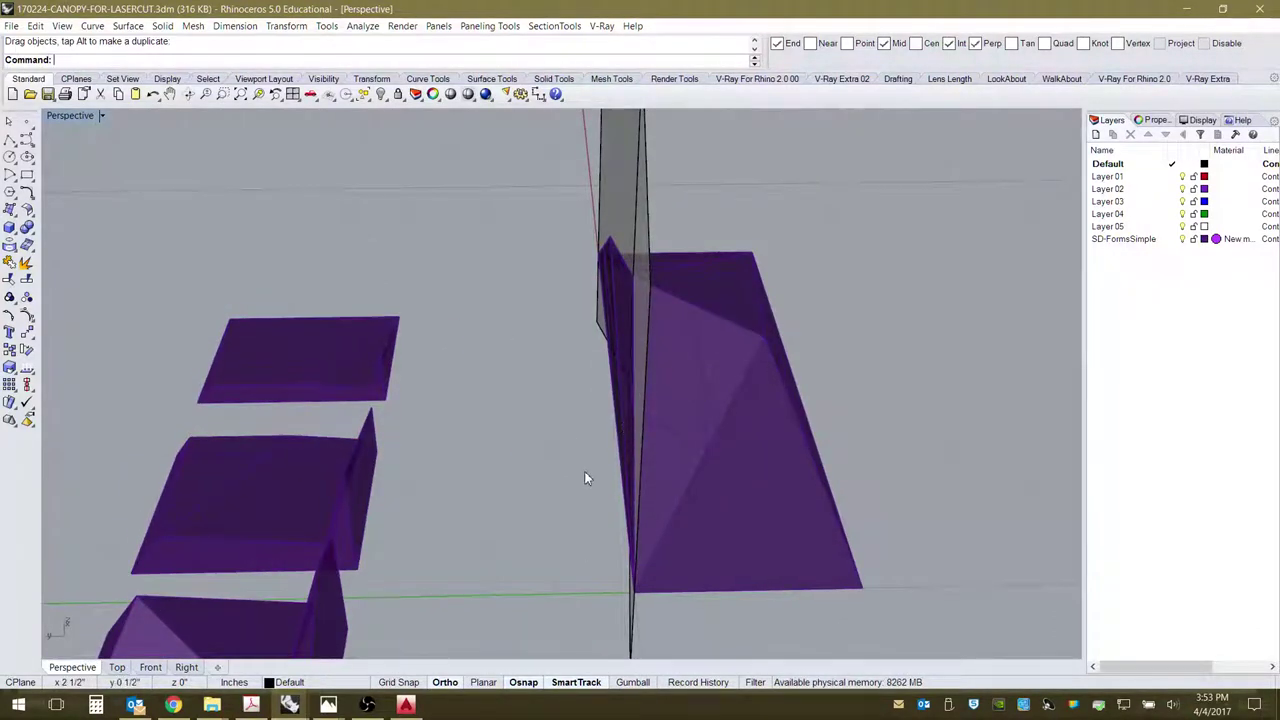
pyautogui.moveTo(587, 479); pyautogui.dragTo(654, 466, button='right')
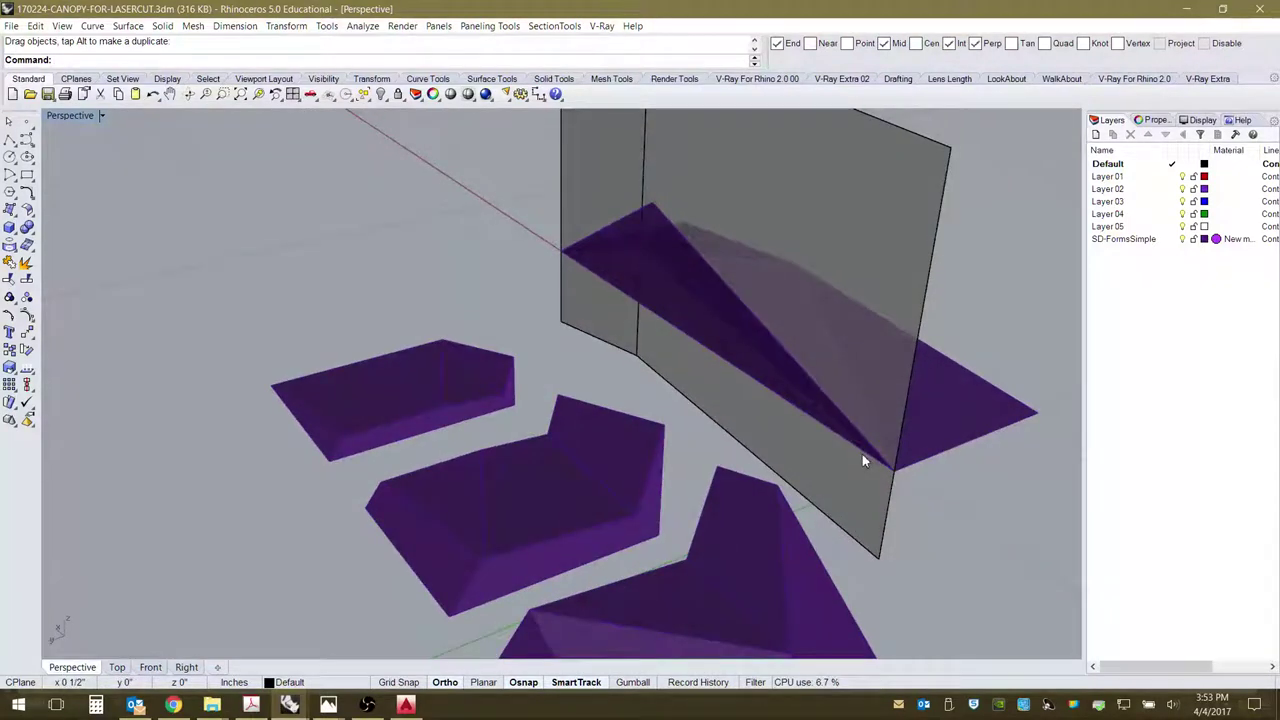
pyautogui.moveTo(795, 406); pyautogui.dragTo(723, 411, button='right')
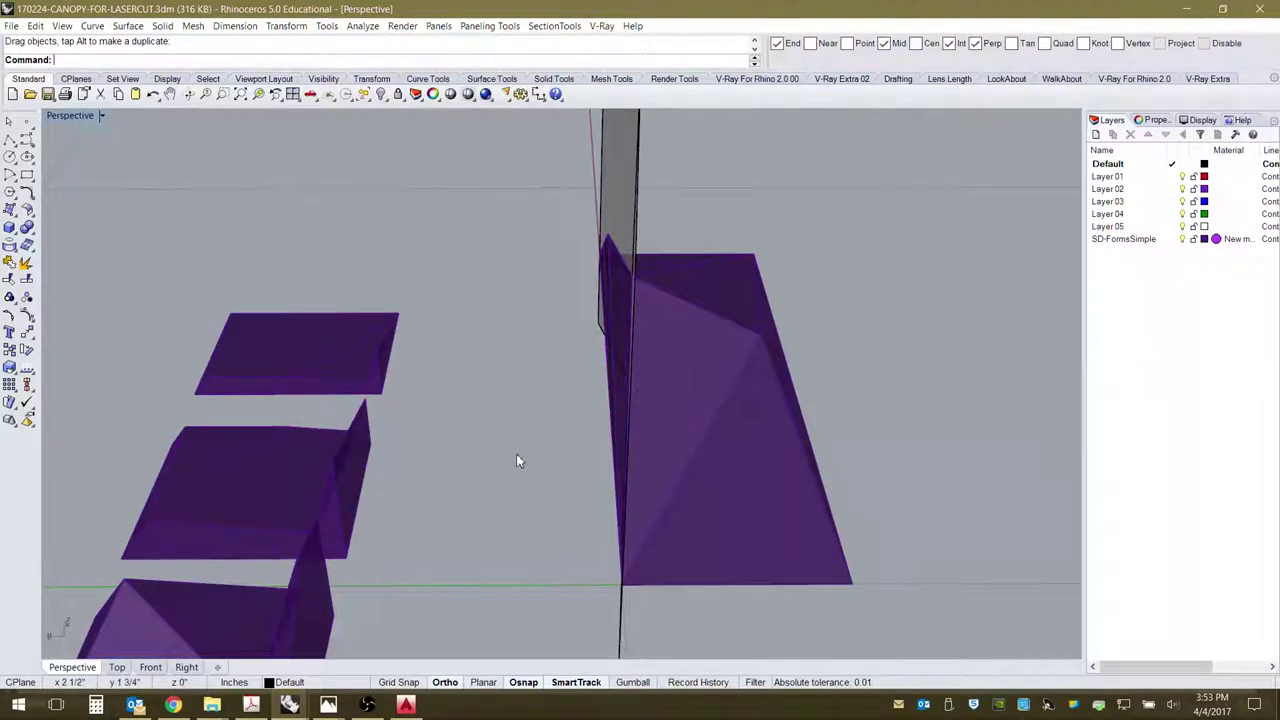
pyautogui.moveTo(228, 315); pyautogui.dragTo(650, 460, button='right')
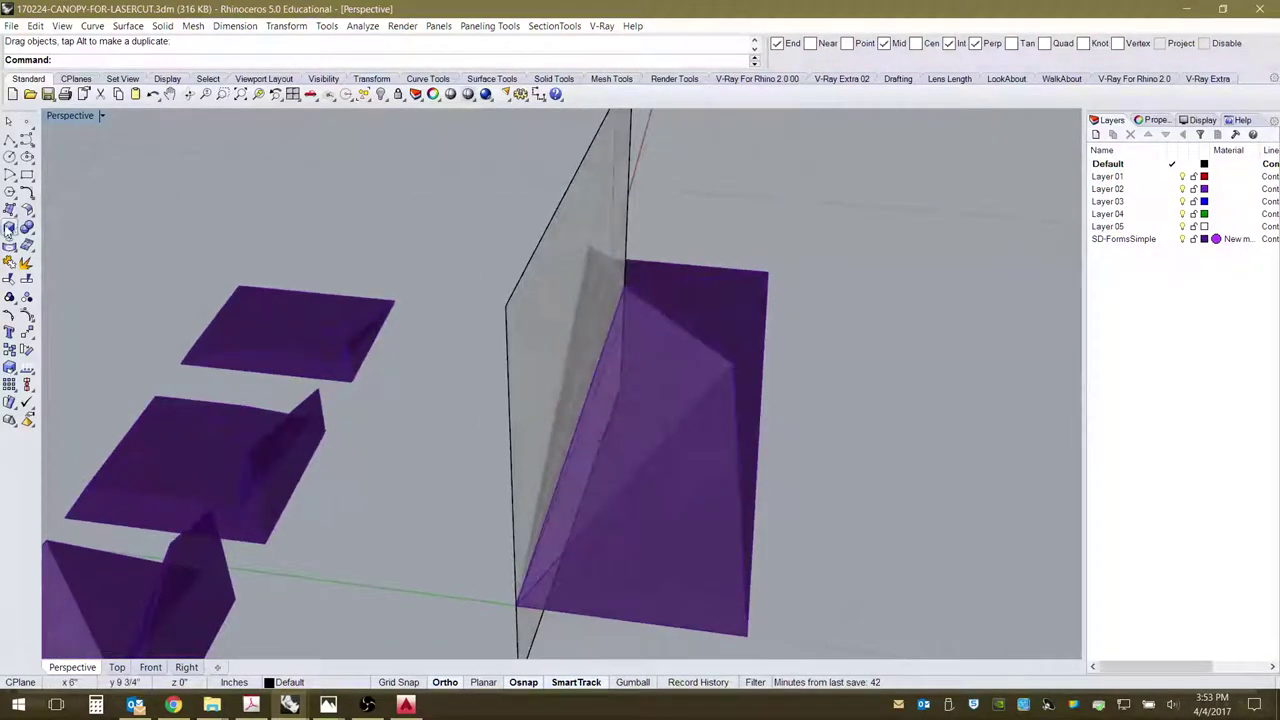
pyautogui.click(27, 297)
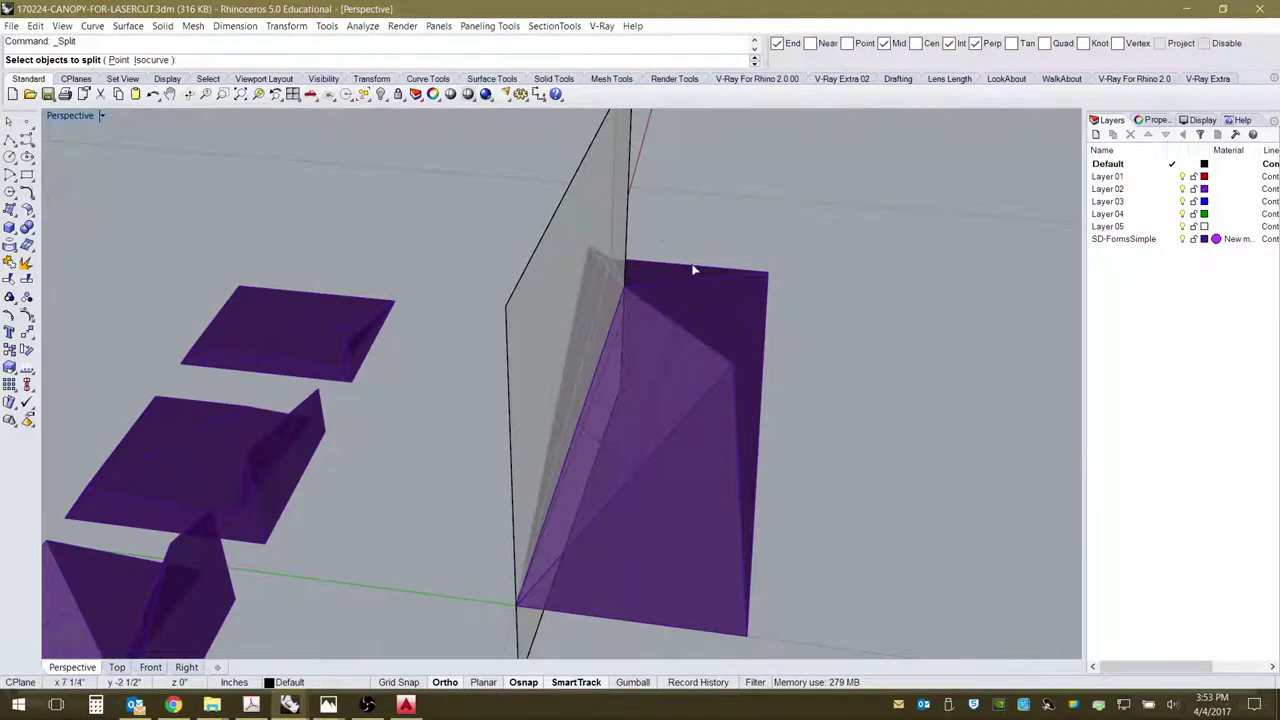
pyautogui.click(740, 351)
pyautogui.press('Return')
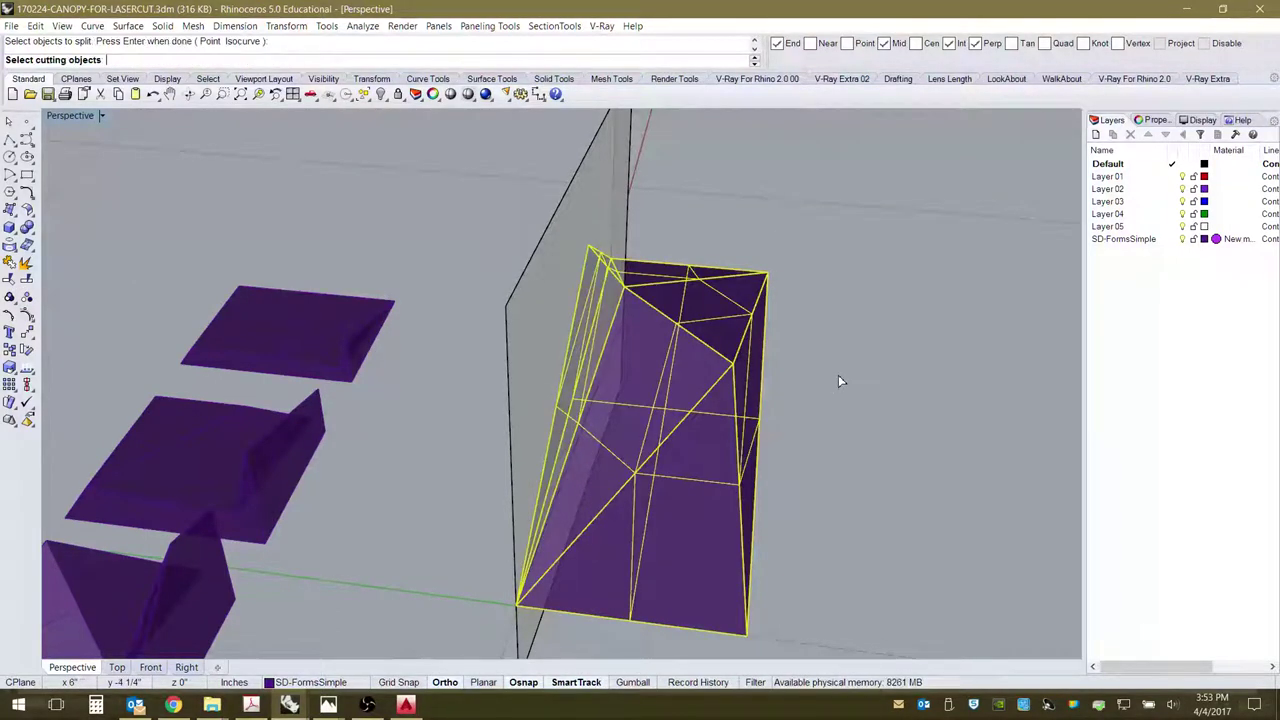
pyautogui.click(605, 209)
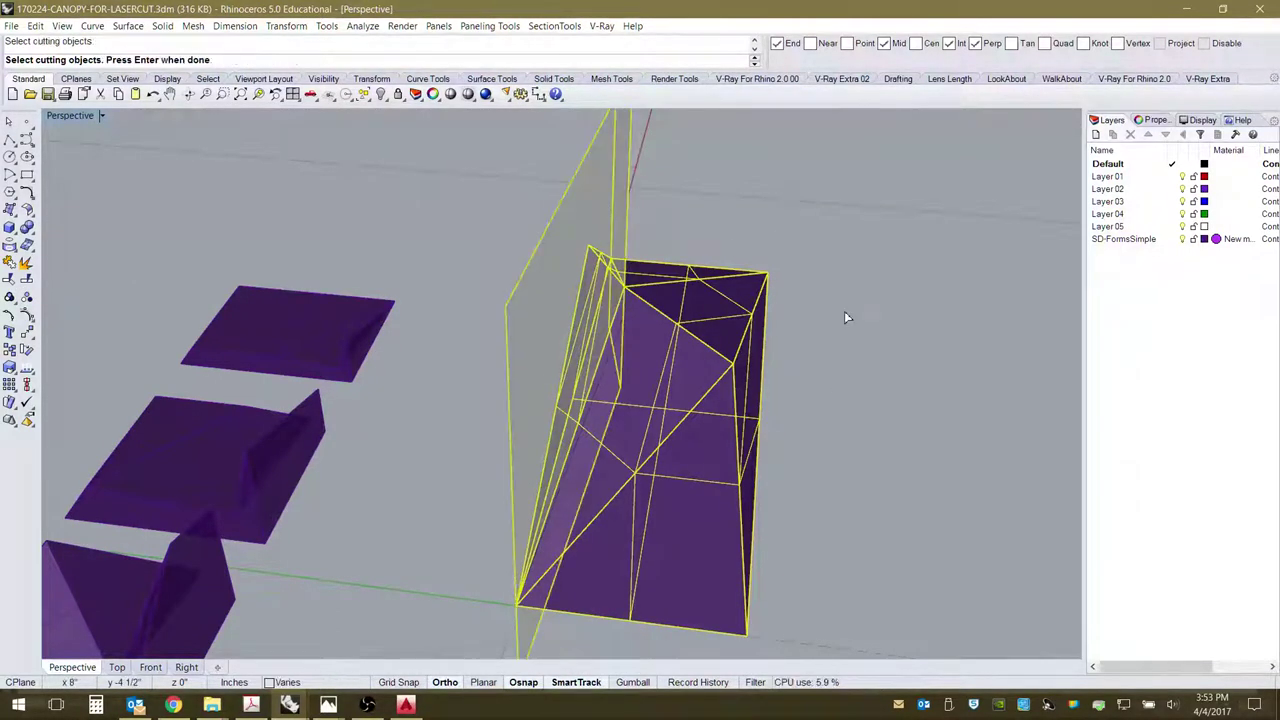
pyautogui.press('Return')
# Check the split long form from both sides and hide the vertical cutting surface.
pyautogui.click(700, 409)
pyautogui.moveTo(788, 518); pyautogui.dragTo(893, 489, button='right')
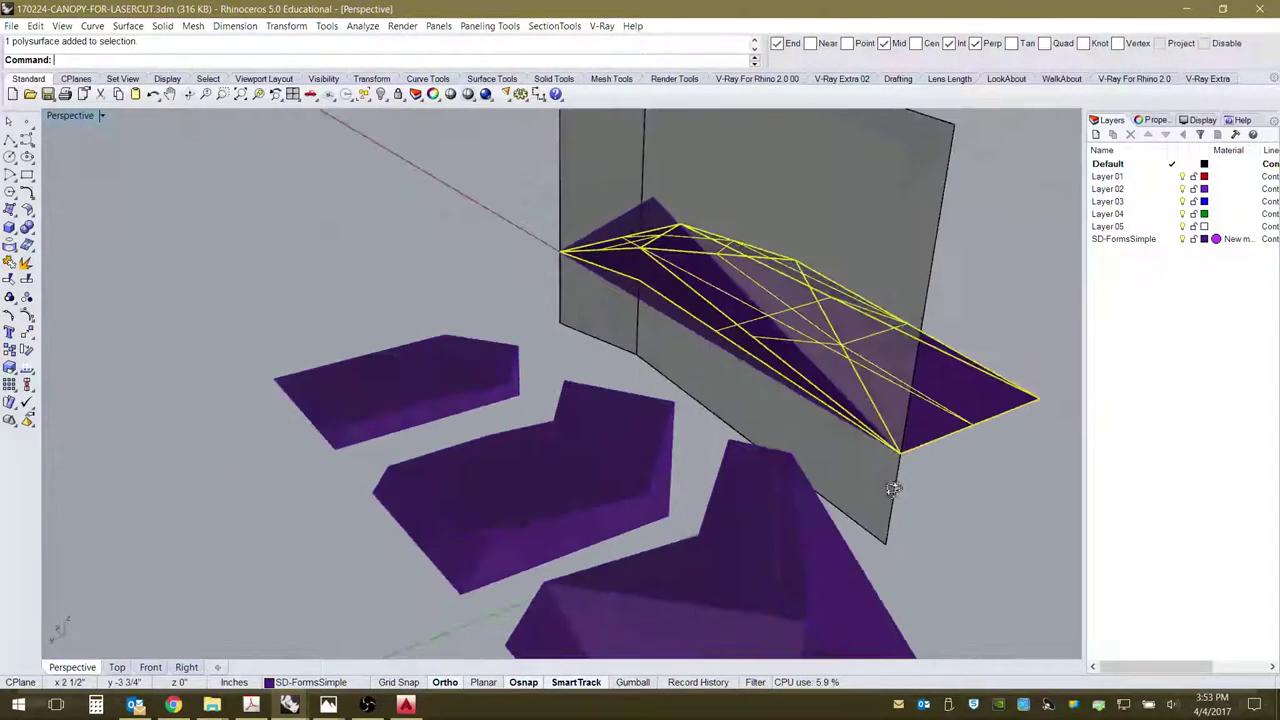
pyautogui.moveTo(698, 349); pyautogui.dragTo(802, 451, button='right')
pyautogui.click(813, 232)
pyautogui.click(600, 196)
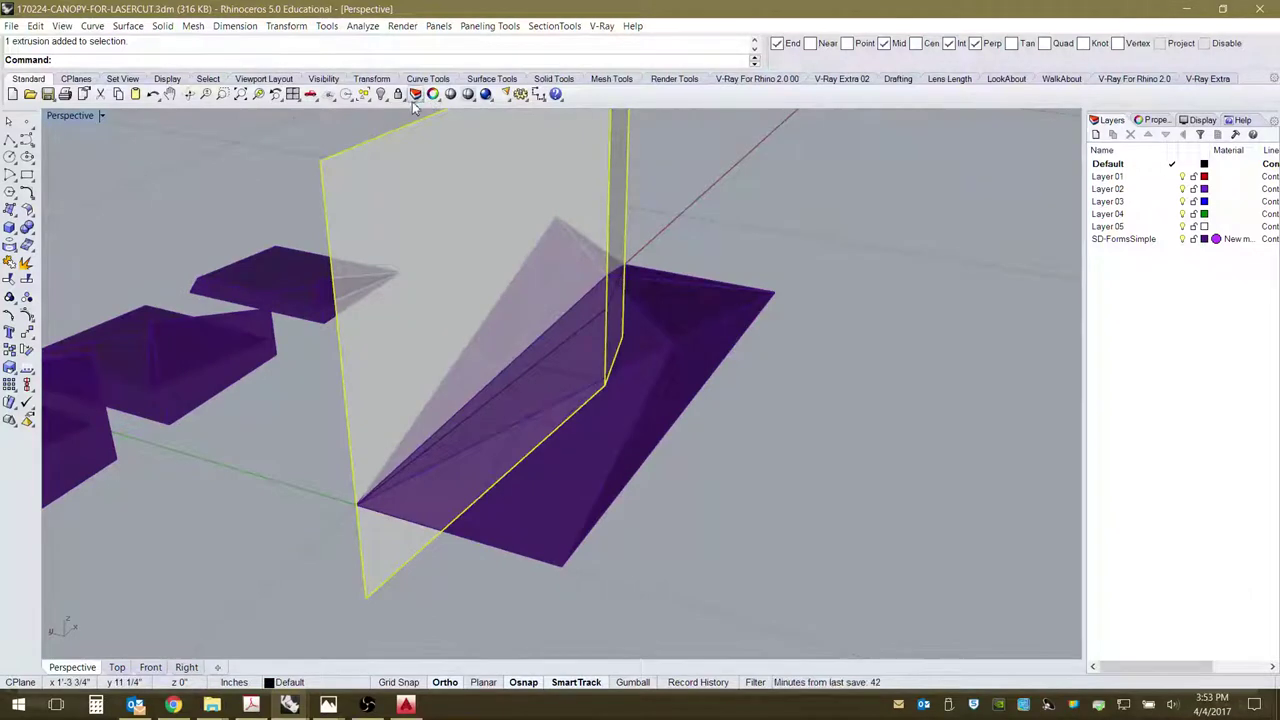
pyautogui.click(381, 94)
# Move the larger split piece sideways along the Y direction, away from the narrow piece.
pyautogui.moveTo(671, 414); pyautogui.dragTo(768, 407, button='right')
pyautogui.click(740, 384)
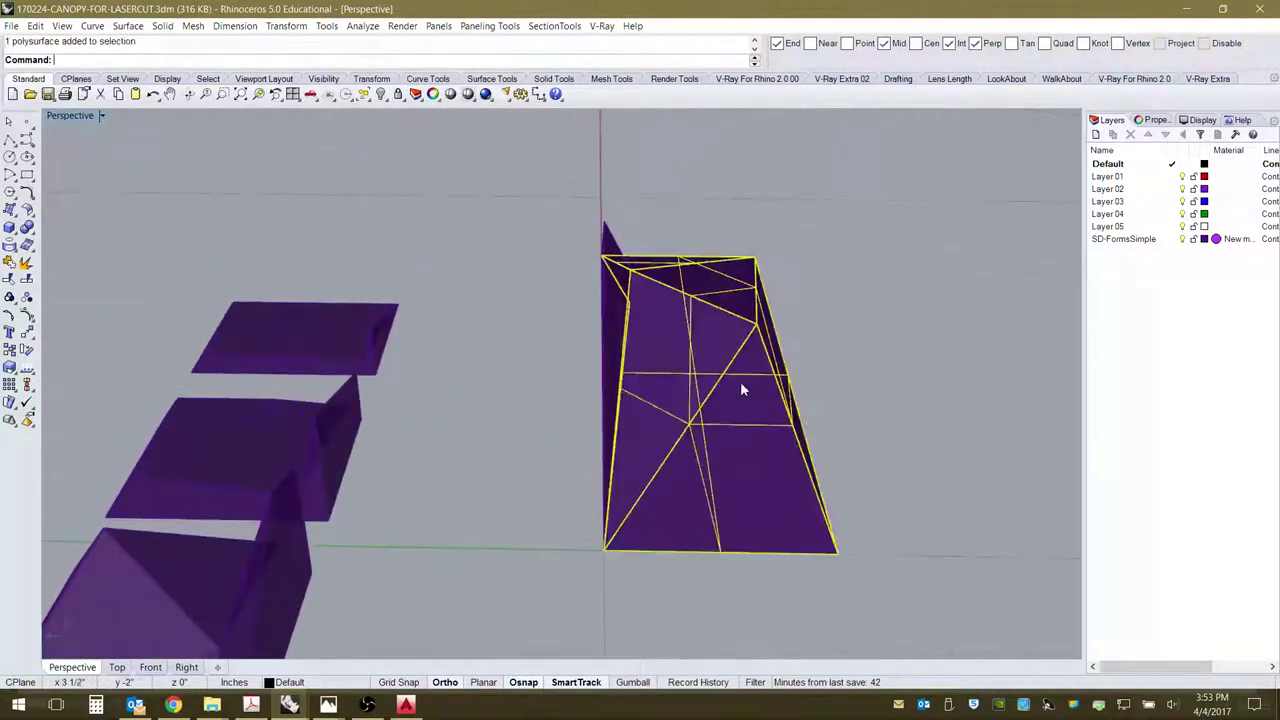
pyautogui.moveTo(723, 411); pyautogui.dragTo(838, 418)
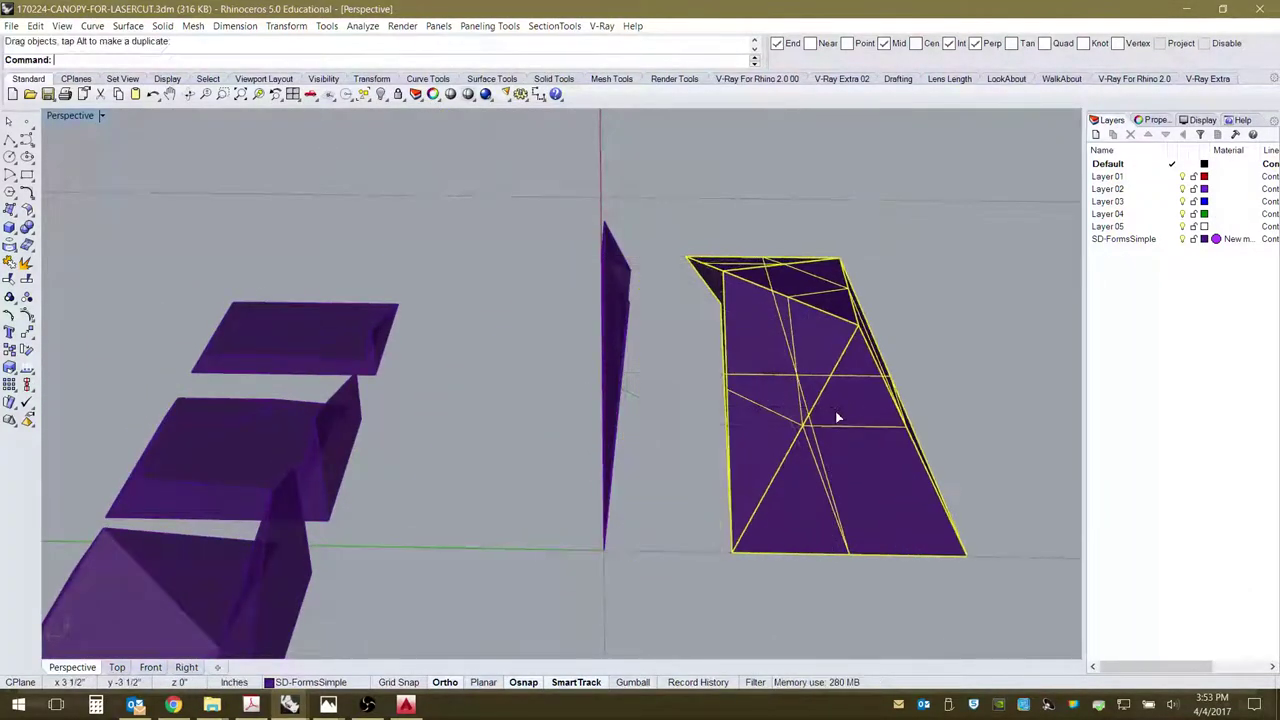
pyautogui.click(650, 247)
# Make SD-FormsSimple the current layer and close the short triangular opening on the larger piece's cut side with a corner-point surface.
pyautogui.moveTo(646, 409); pyautogui.dragTo(908, 534, button='right')
pyautogui.scroll(3, 784, 418)
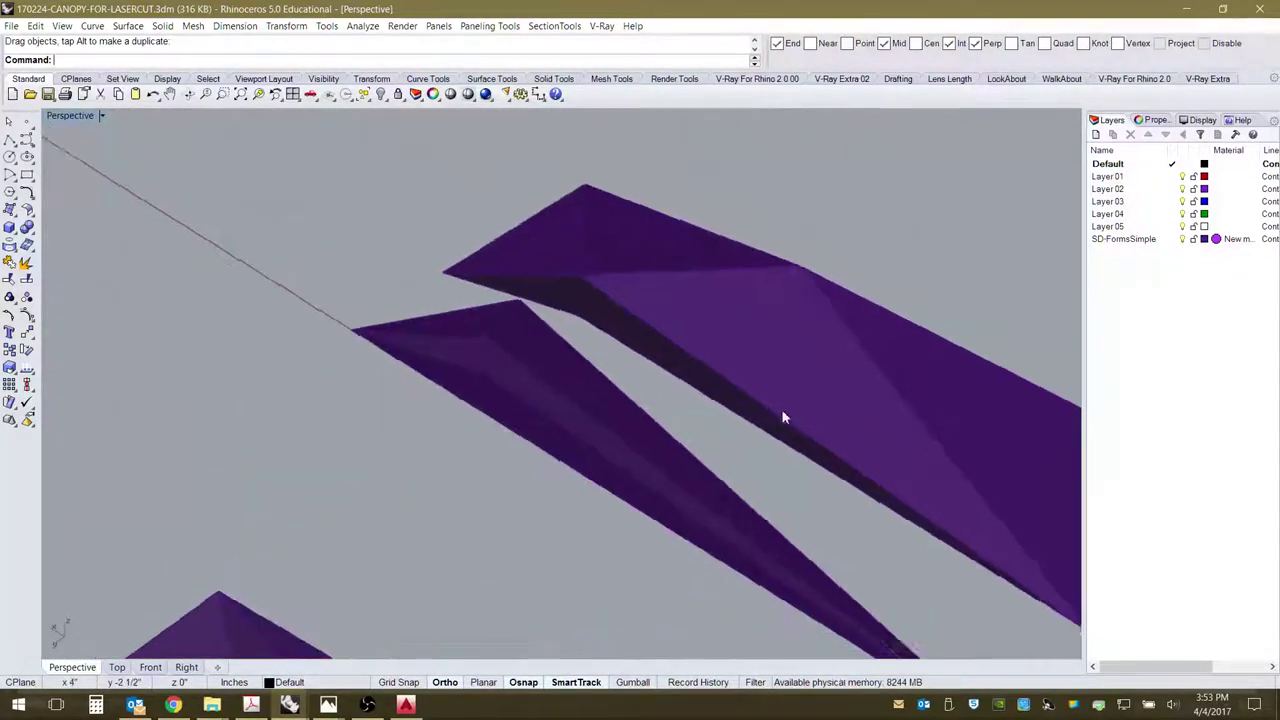
pyautogui.moveTo(784, 418); pyautogui.dragTo(810, 493, button='right')
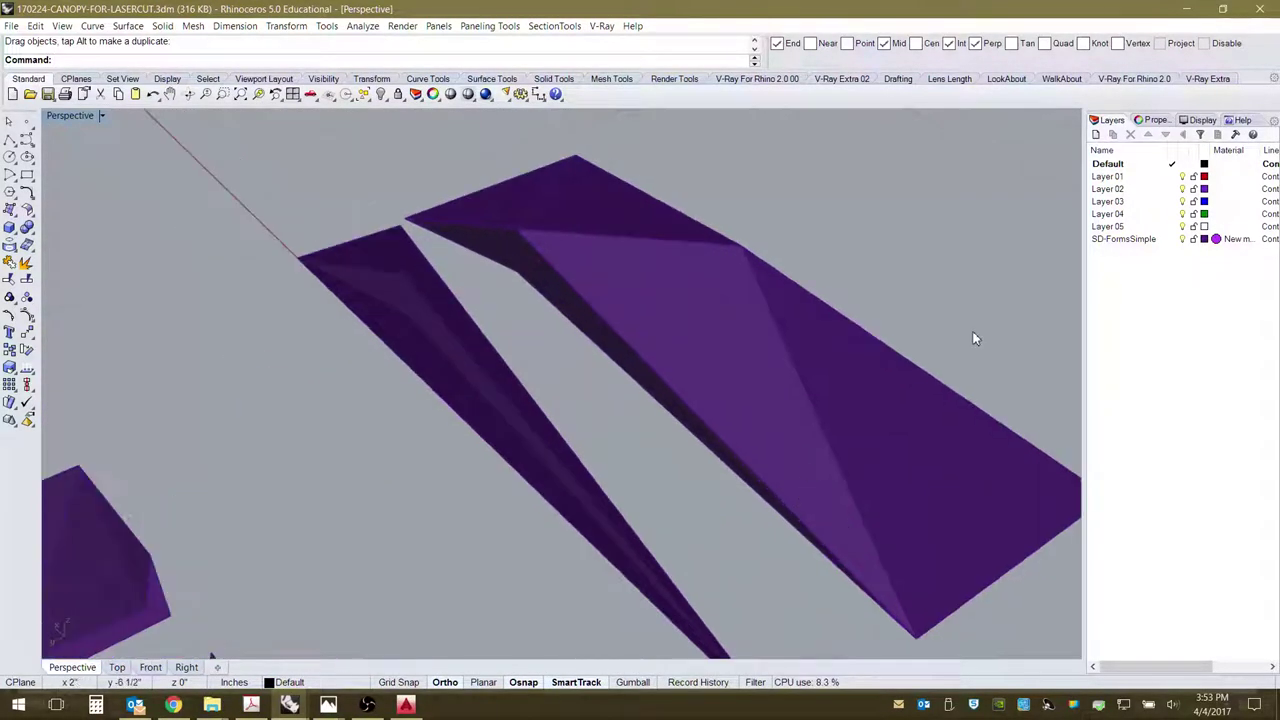
pyautogui.click(1173, 239)
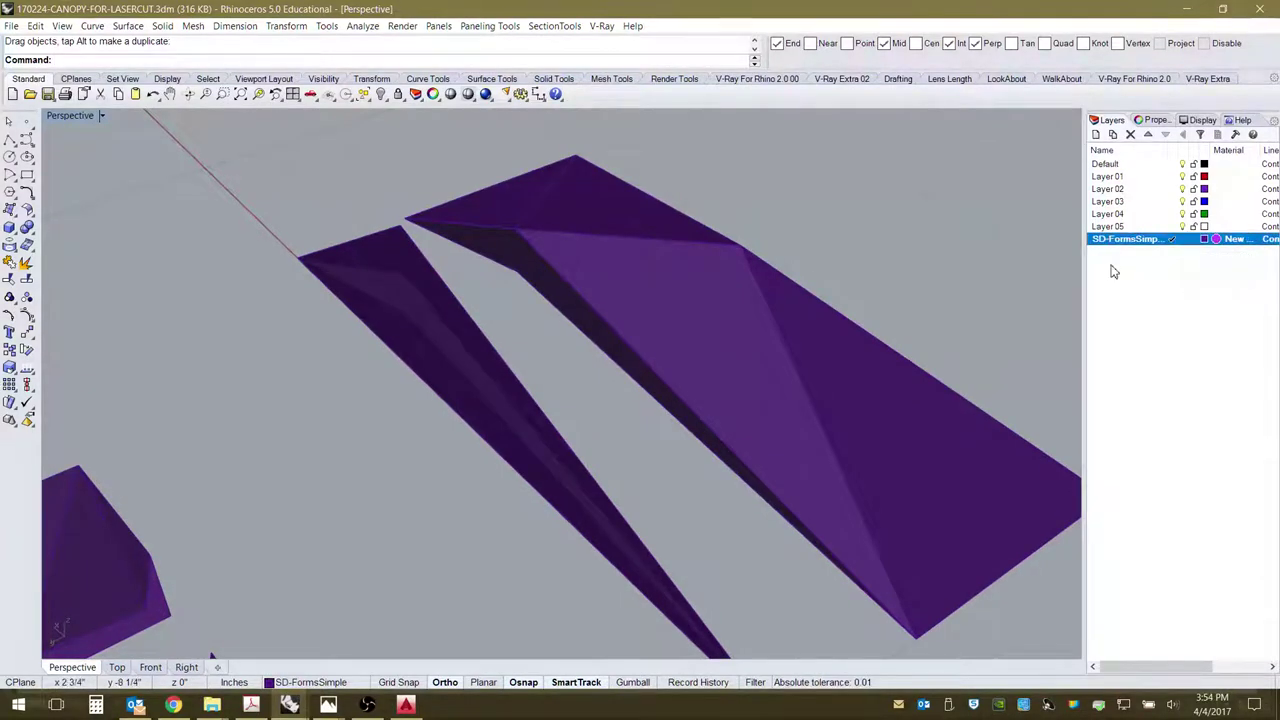
pyautogui.click(9, 209)
pyautogui.click(407, 219)
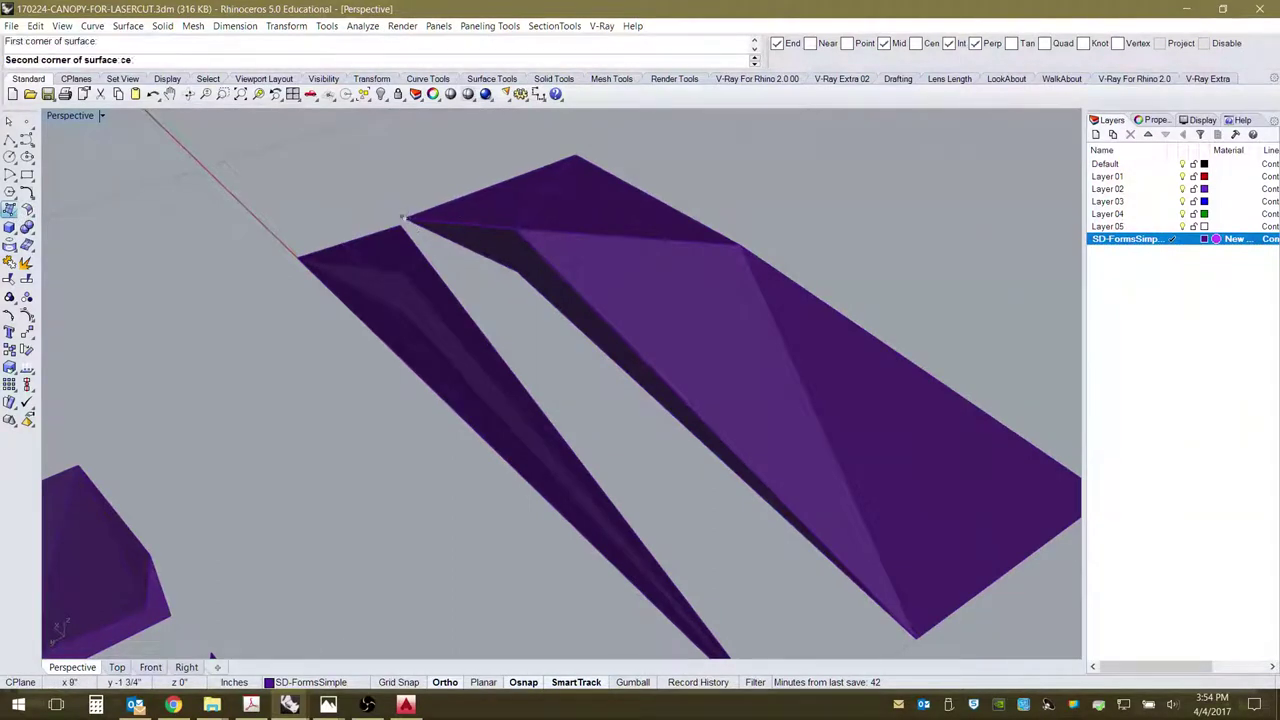
pyautogui.click(515, 229)
pyautogui.click(513, 273)
pyautogui.press('Return')
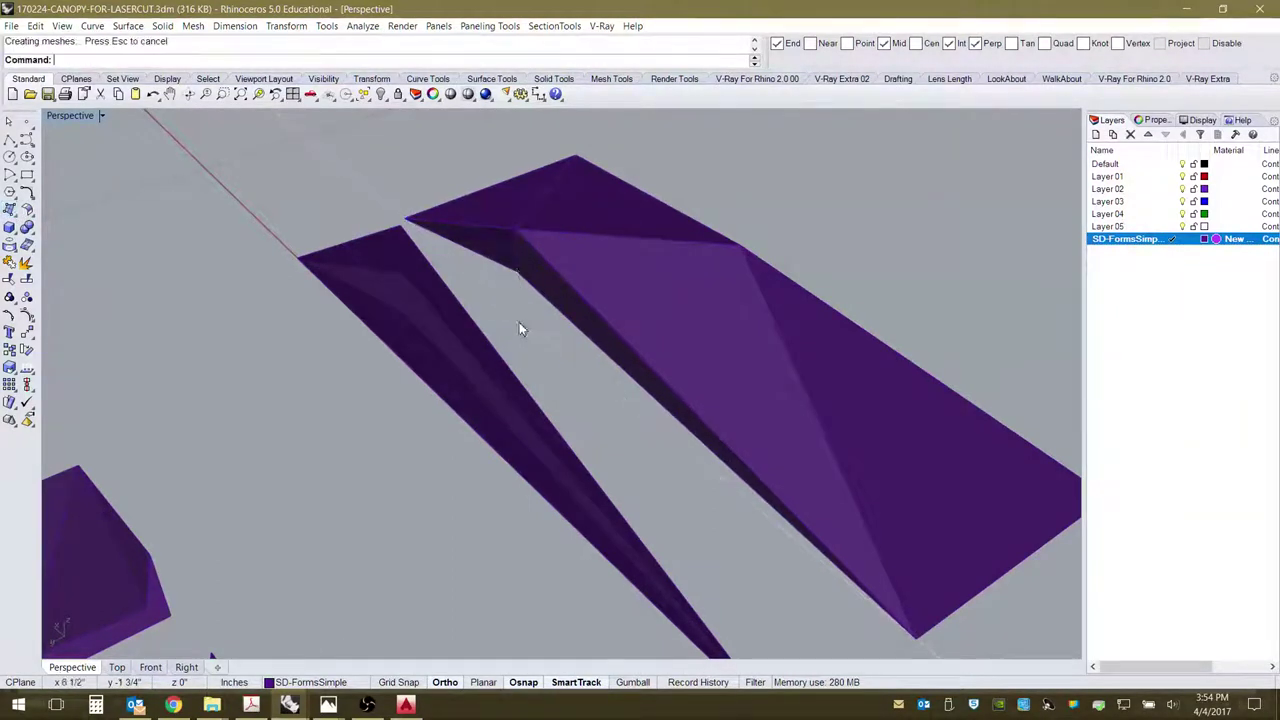
# Close the long triangular opening on the larger piece's cut side with a second corner-point surface.
pyautogui.press('Return')
pyautogui.click(515, 229)
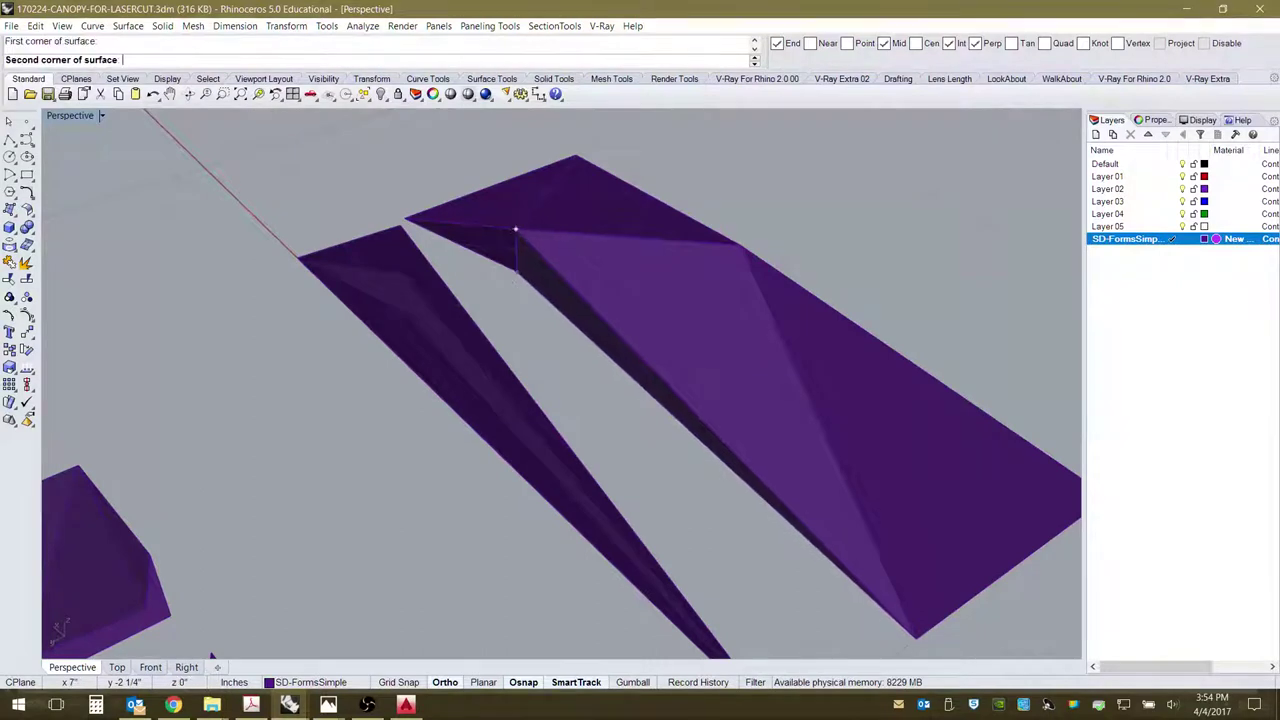
pyautogui.click(517, 270)
pyautogui.click(922, 639)
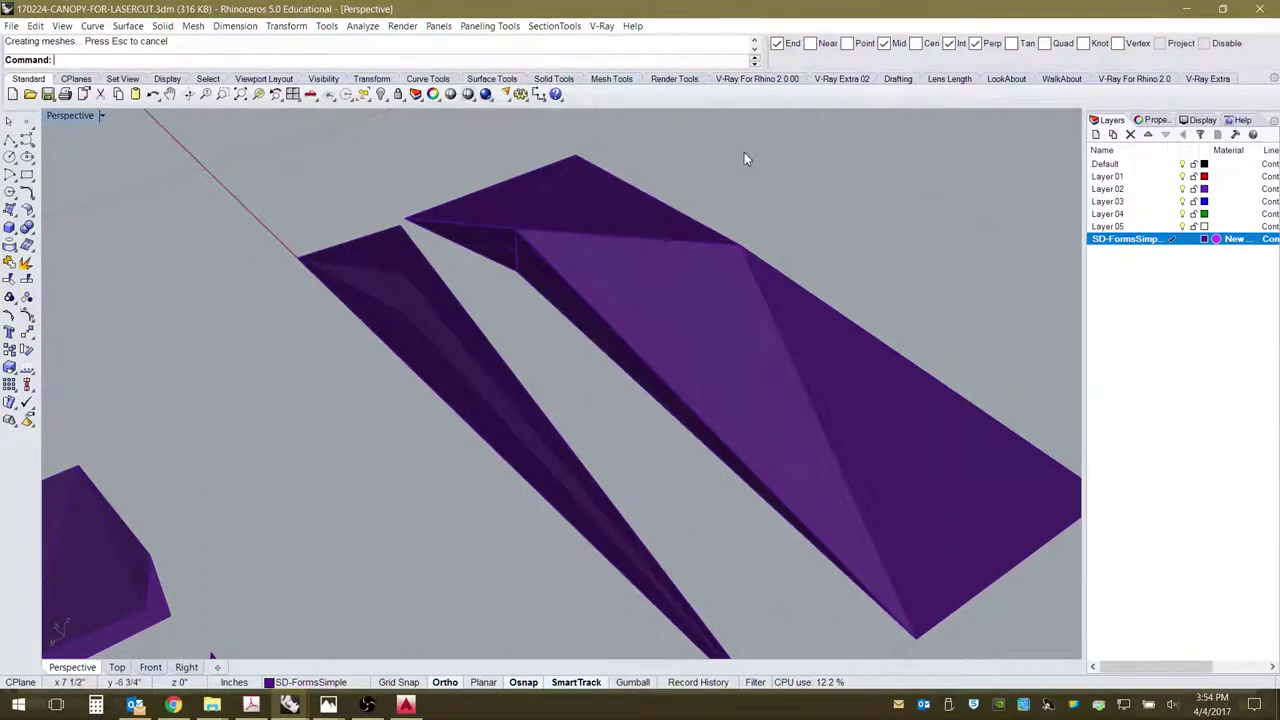
# Join the two new triangular surfaces with the larger piece into one polysurface.
pyautogui.moveTo(525, 267); pyautogui.dragTo(506, 279)
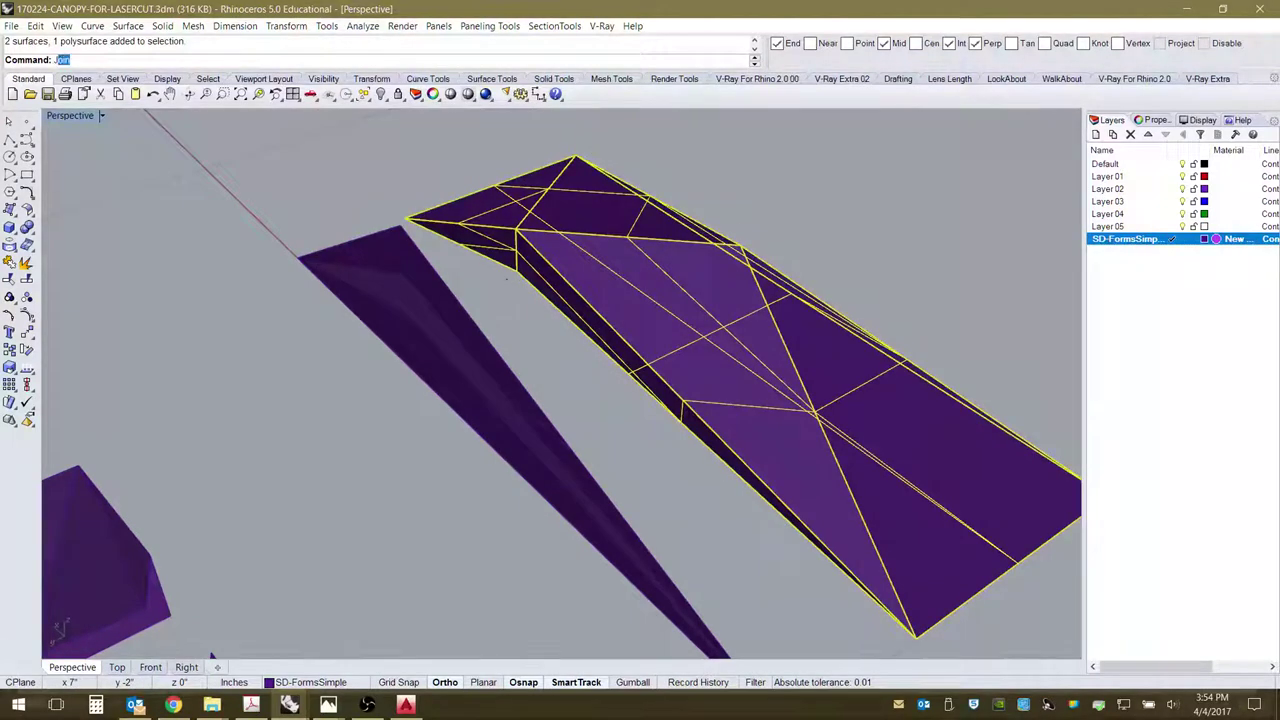
pyautogui.write('join')
pyautogui.press('Return')
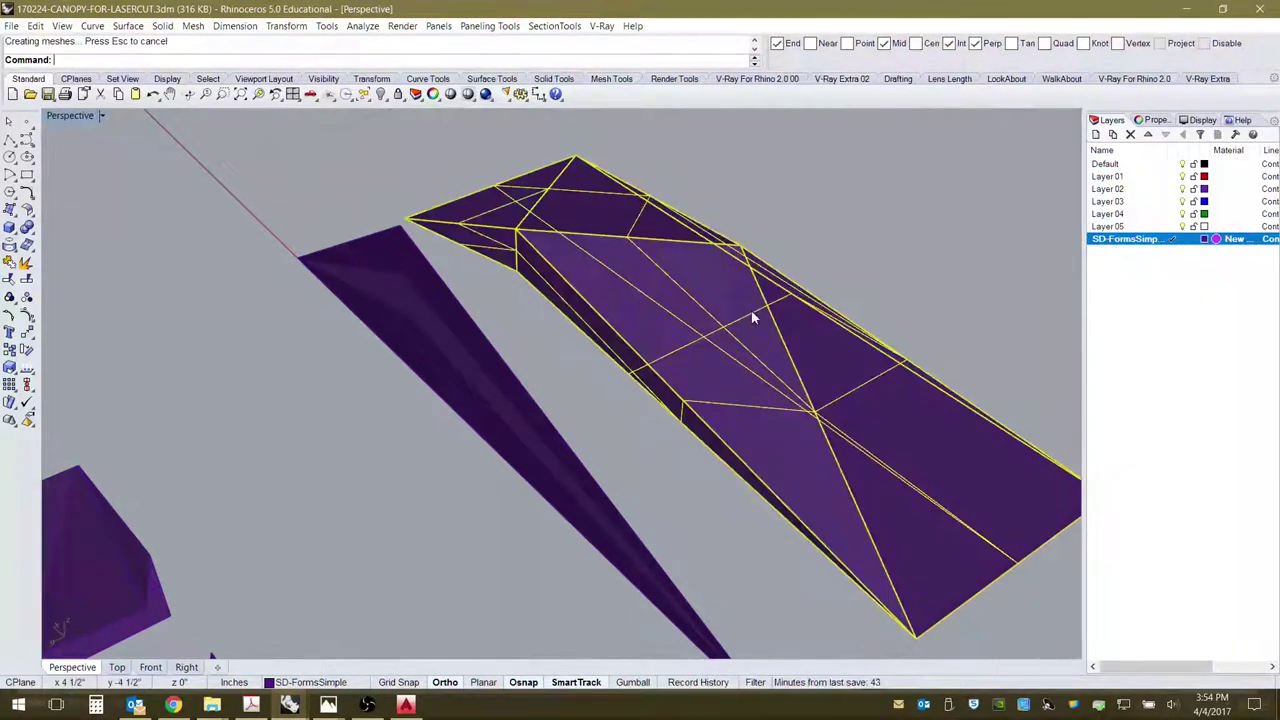
pyautogui.click(657, 411)
# Close the short triangular opening on the narrow piece's cut side with a surface through its three corner points.
pyautogui.moveTo(657, 411); pyautogui.dragTo(448, 297, button='right')
pyautogui.click(448, 297)
pyautogui.click(462, 303)
pyautogui.press('Escape')
pyautogui.moveTo(557, 320)
pyautogui.mouseDown(button='right')
pyautogui.moveTo(660, 408)
pyautogui.moveTo(566, 309)
pyautogui.moveTo(557, 339)
pyautogui.mouseUp(button='right')
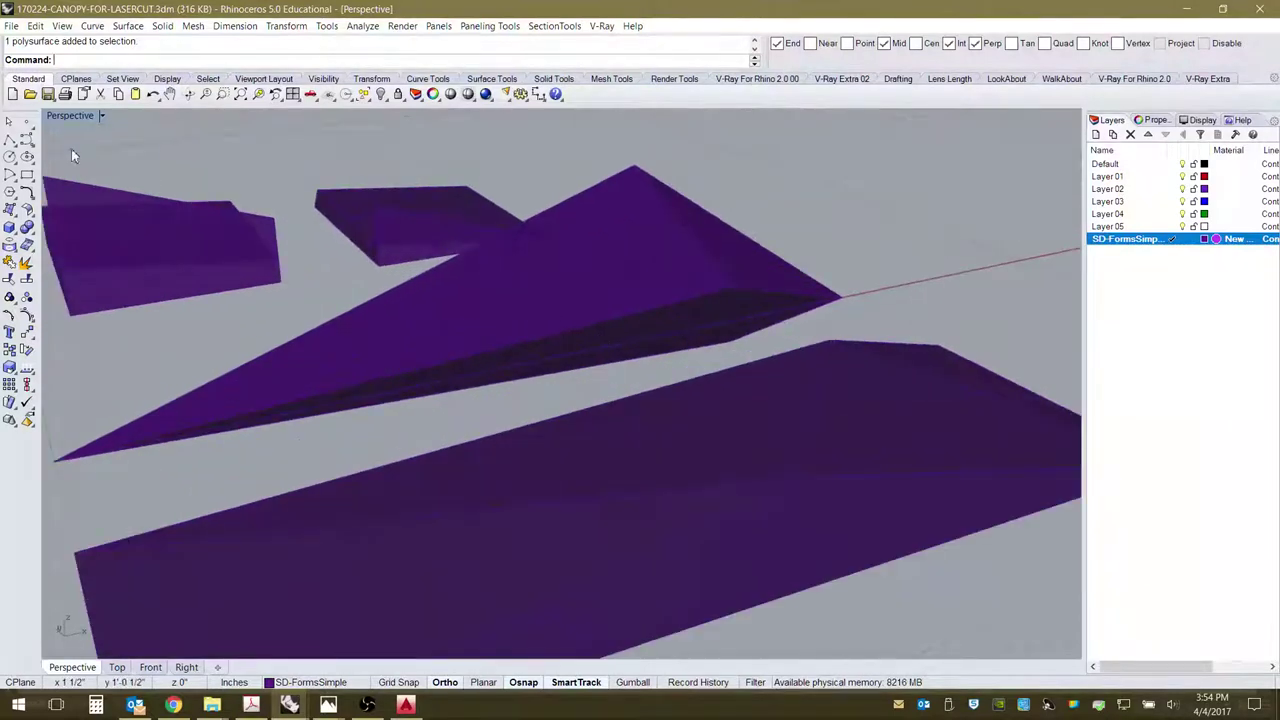
pyautogui.click(9, 209)
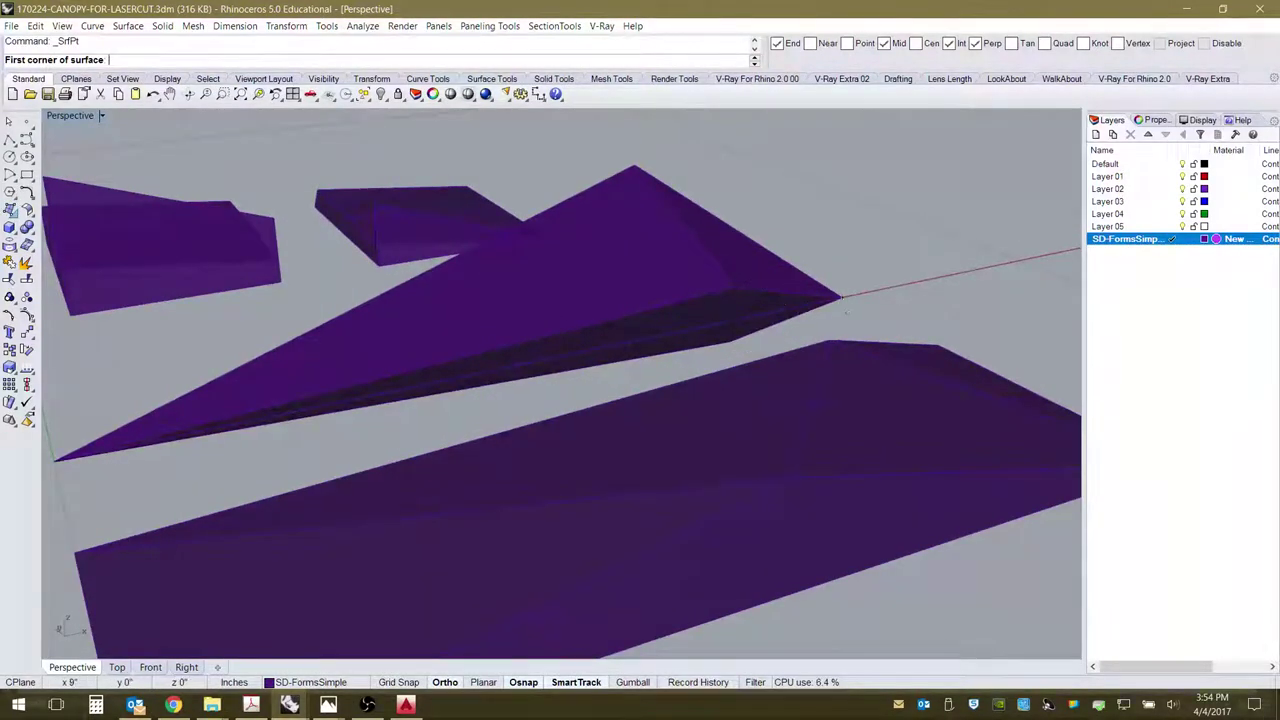
pyautogui.click(840, 297)
pyautogui.click(733, 289)
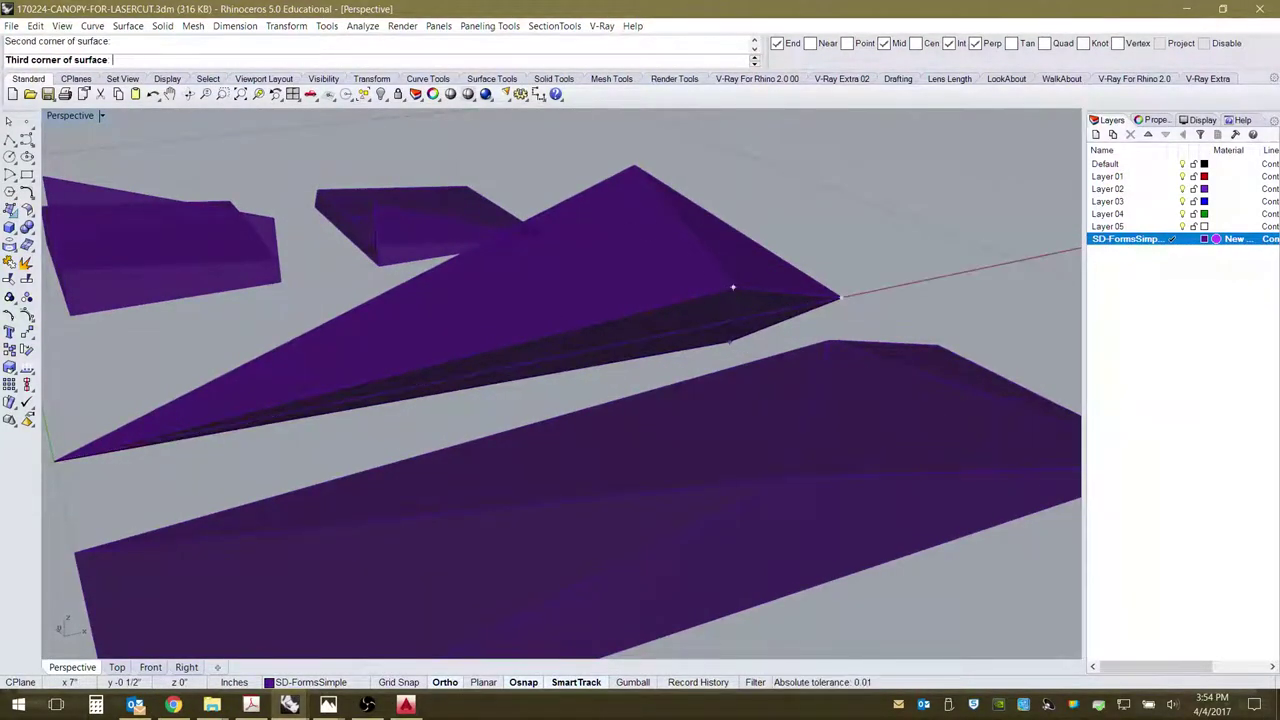
pyautogui.click(729, 340)
pyautogui.click(757, 339)
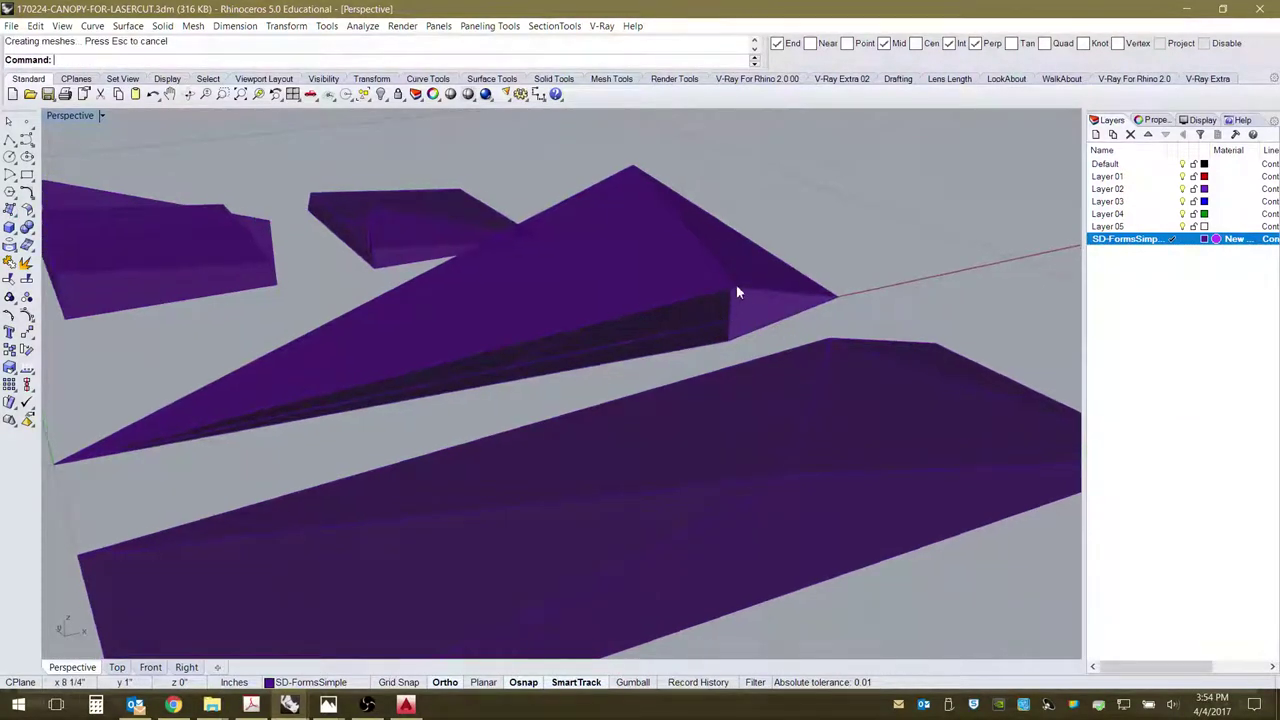
# Close the long triangular opening on the narrow piece's cut side with a surface reaching its far tip.
pyautogui.press('Return')
pyautogui.click(730, 288)
pyautogui.click(727, 341)
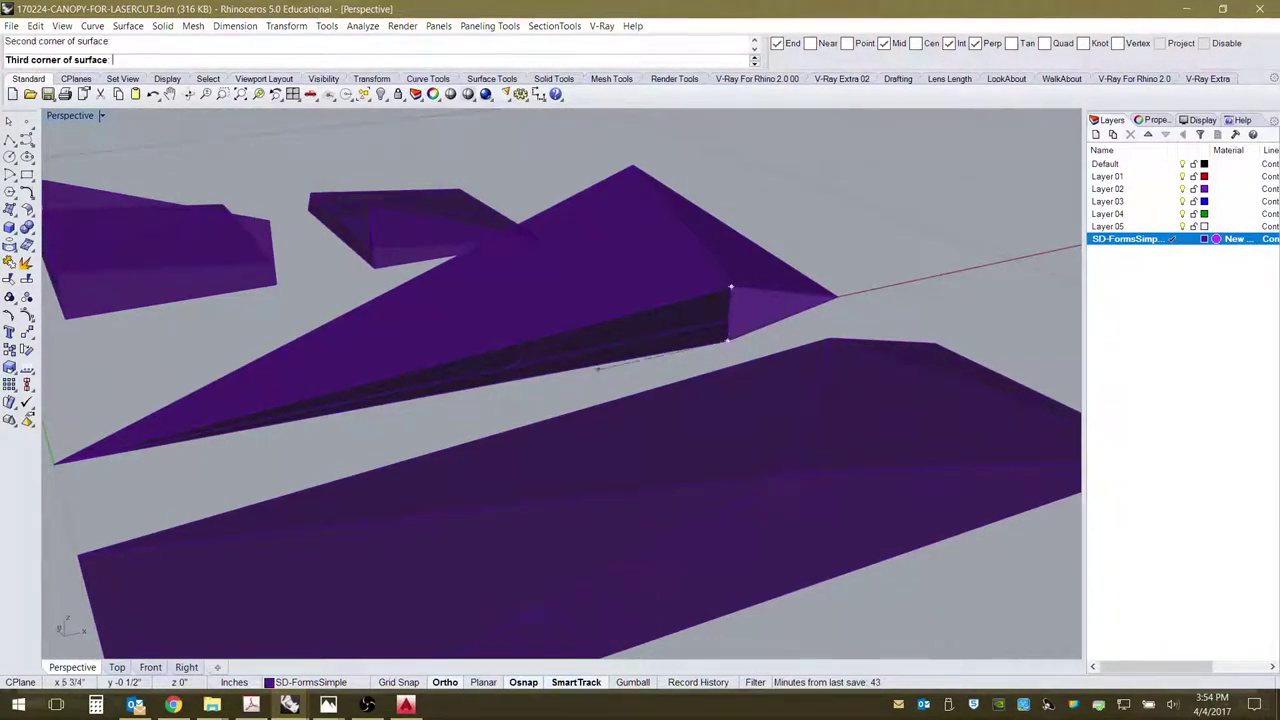
pyautogui.click(59, 471)
pyautogui.press('Return')
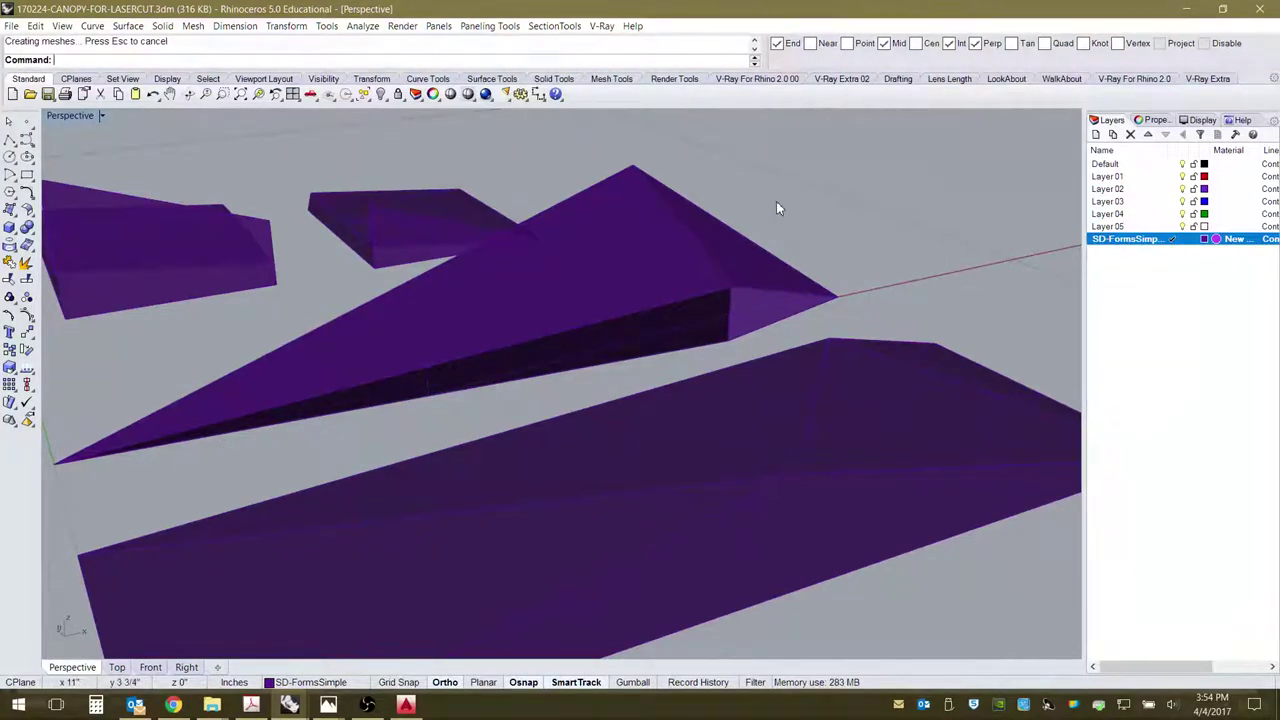
# Join the narrow piece with its two new triangular surfaces.
pyautogui.moveTo(694, 310); pyautogui.dragTo(694, 312)
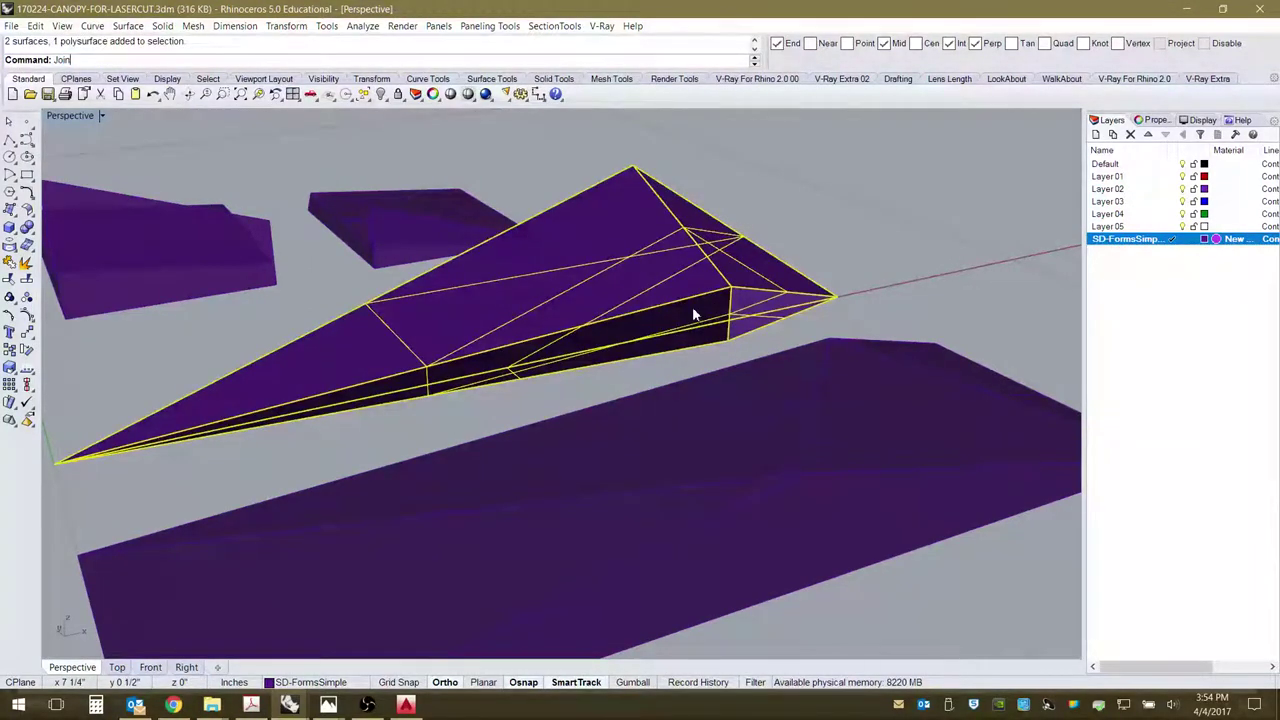
pyautogui.write('Join')
pyautogui.press('Return')
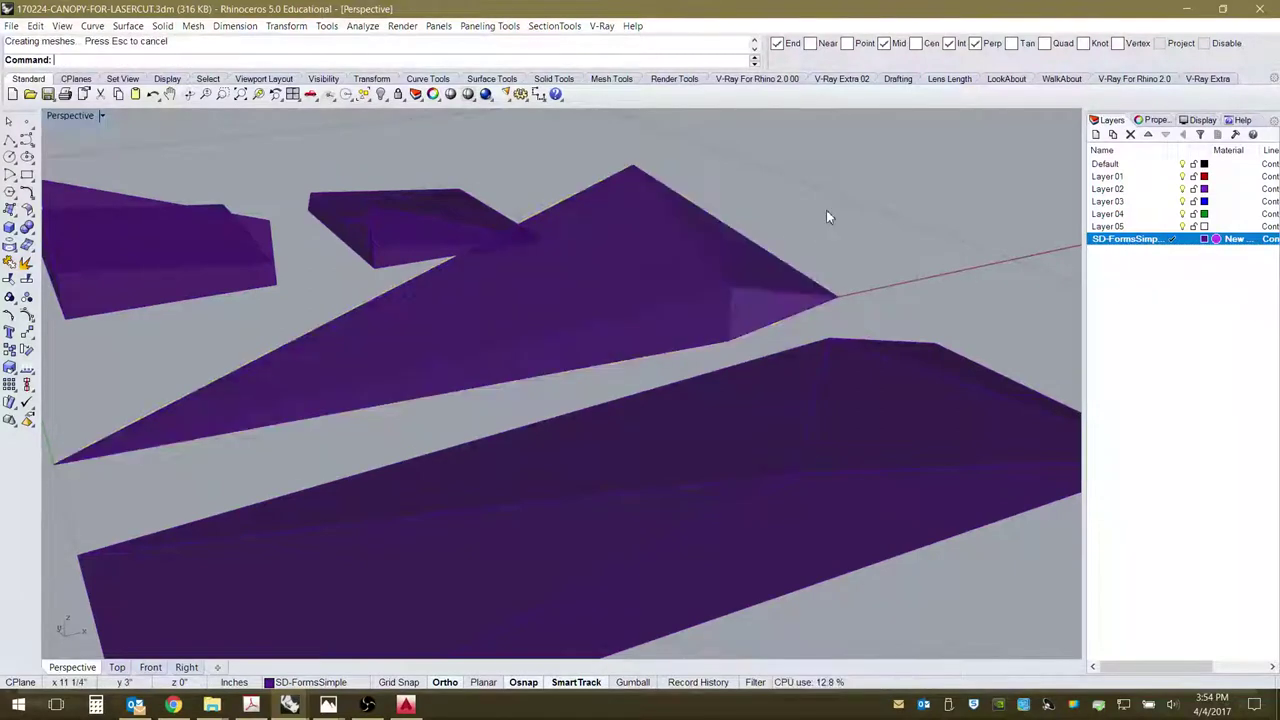
pyautogui.moveTo(634, 427); pyautogui.dragTo(737, 437, button='right')
pyautogui.click(534, 329)
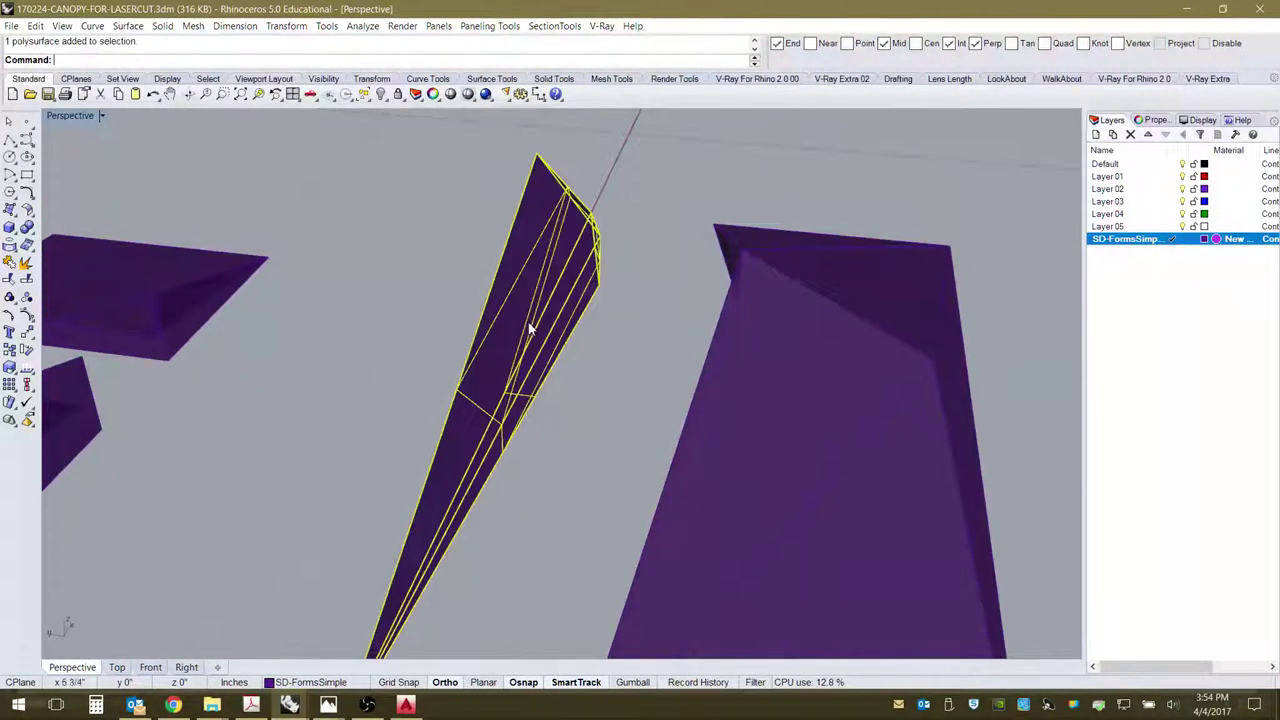
pyautogui.moveTo(534, 329); pyautogui.dragTo(434, 314, button='right')
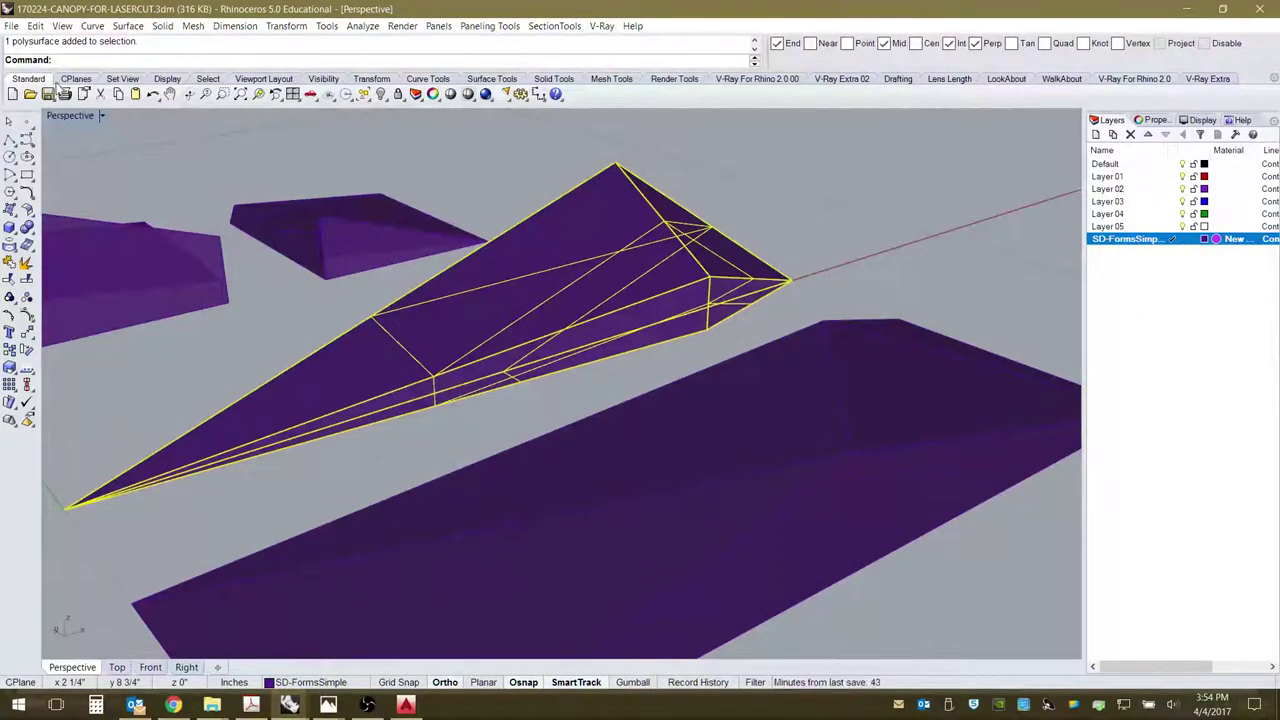
pyautogui.click(11, 26)
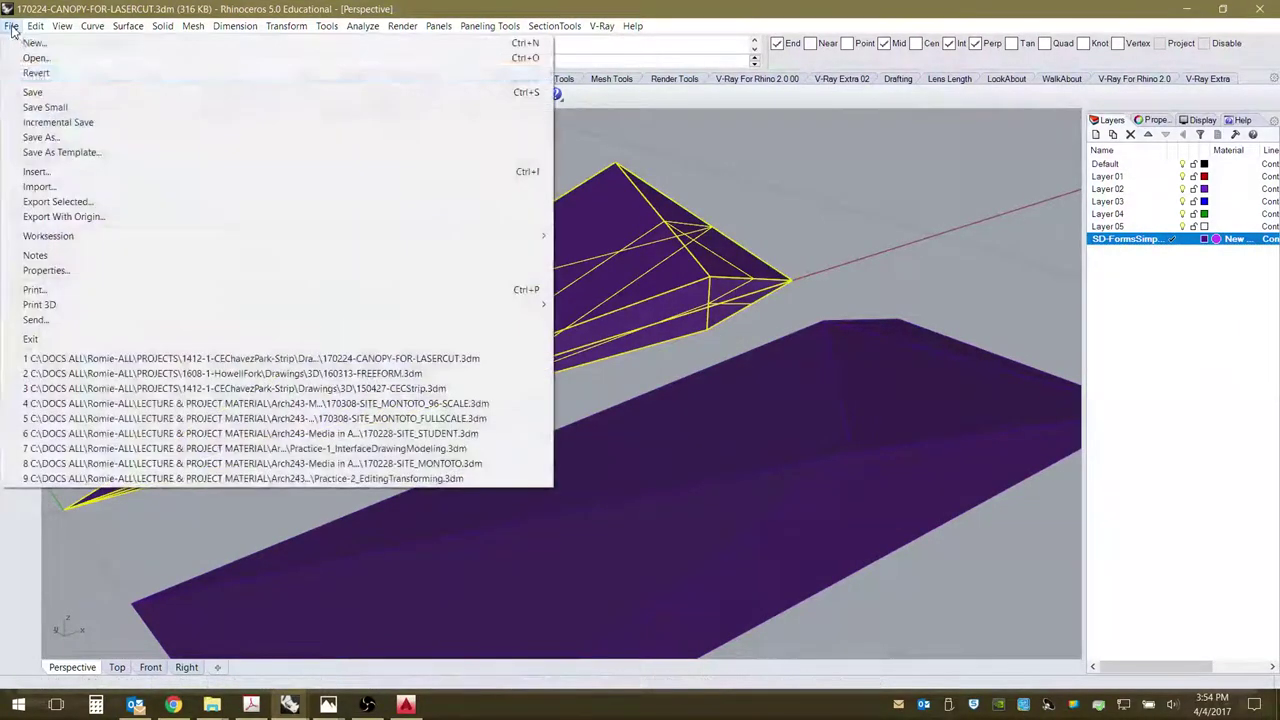
pyautogui.click(58, 201)
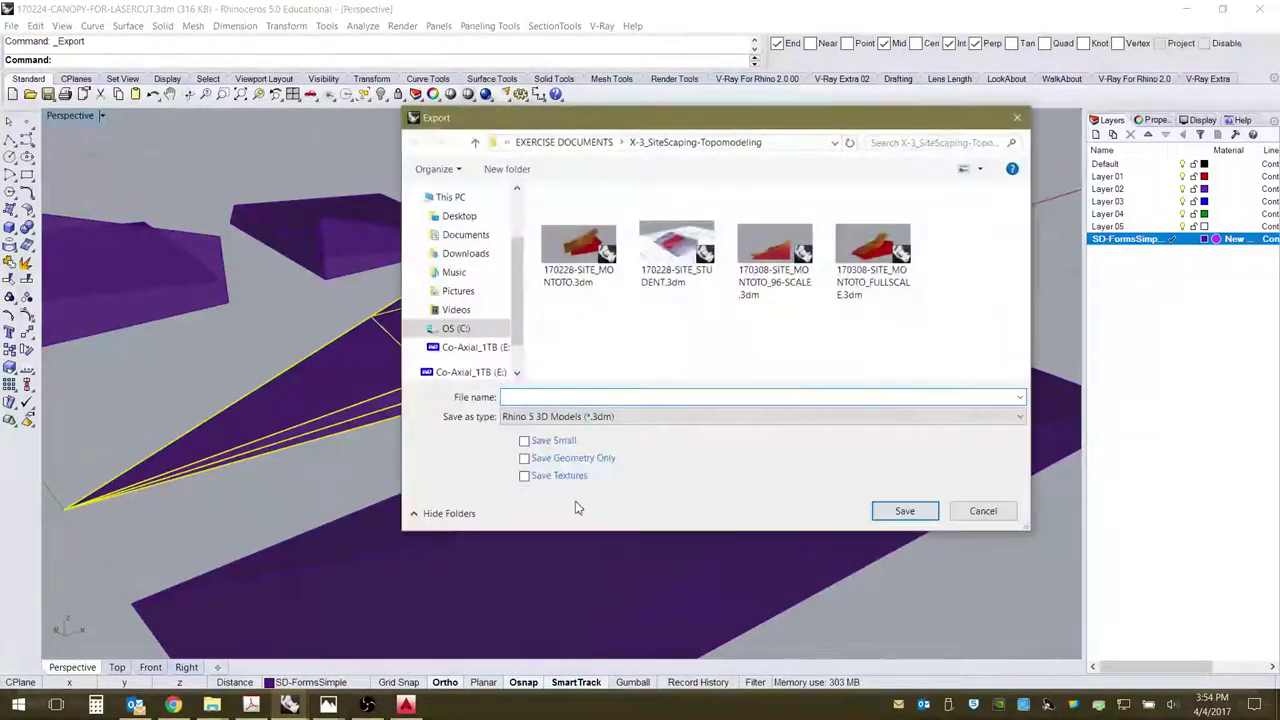
pyautogui.click(613, 418)
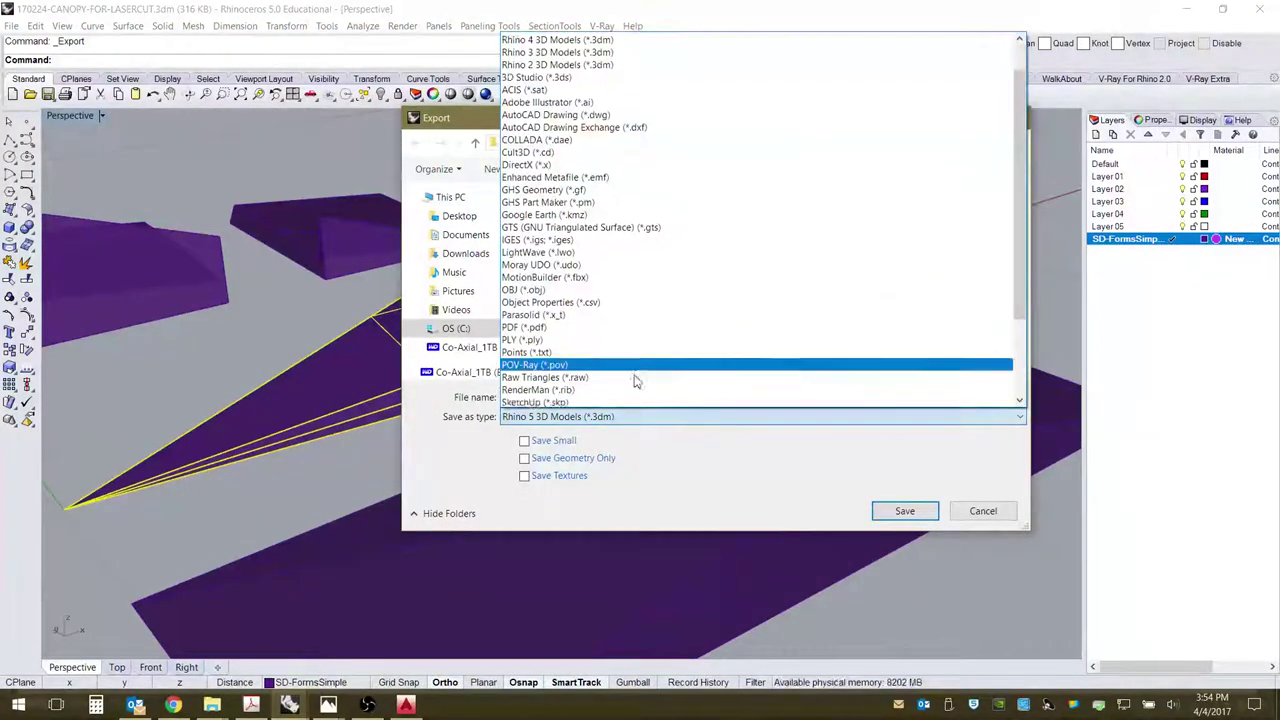
pyautogui.scroll(-3, 570, 345)
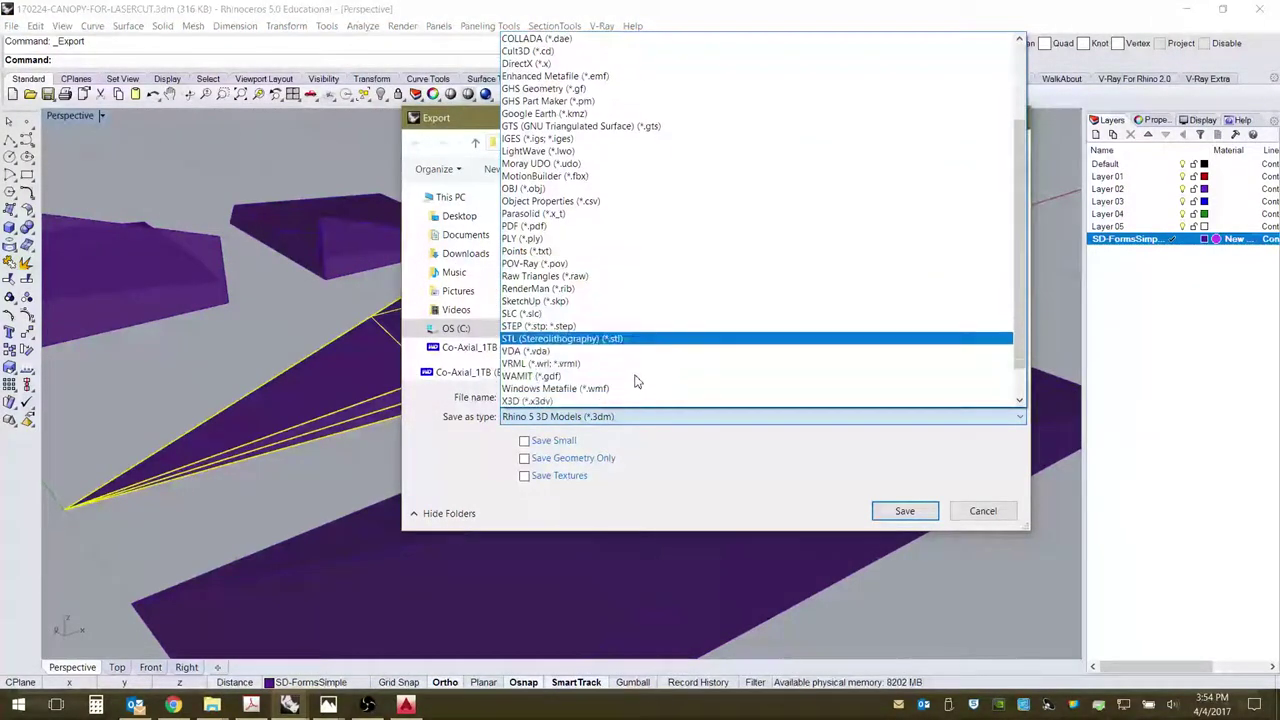
pyautogui.click(555, 340)
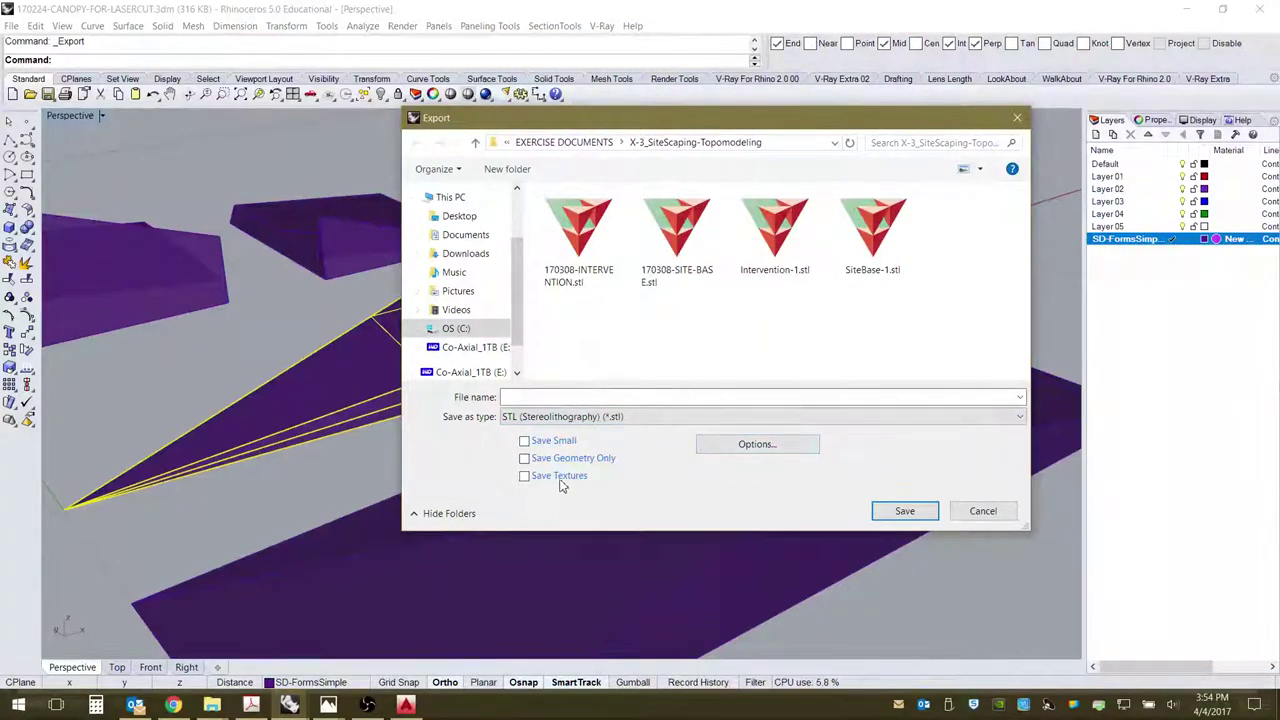
pyautogui.click(984, 508)
# Examine the larger canopy piece from different angles, along with the overall arrangement of all the canopy pieces.
pyautogui.moveTo(311, 486); pyautogui.dragTo(781, 490, button='right')
pyautogui.click(700, 551)
pyautogui.scroll(3, 779, 486)
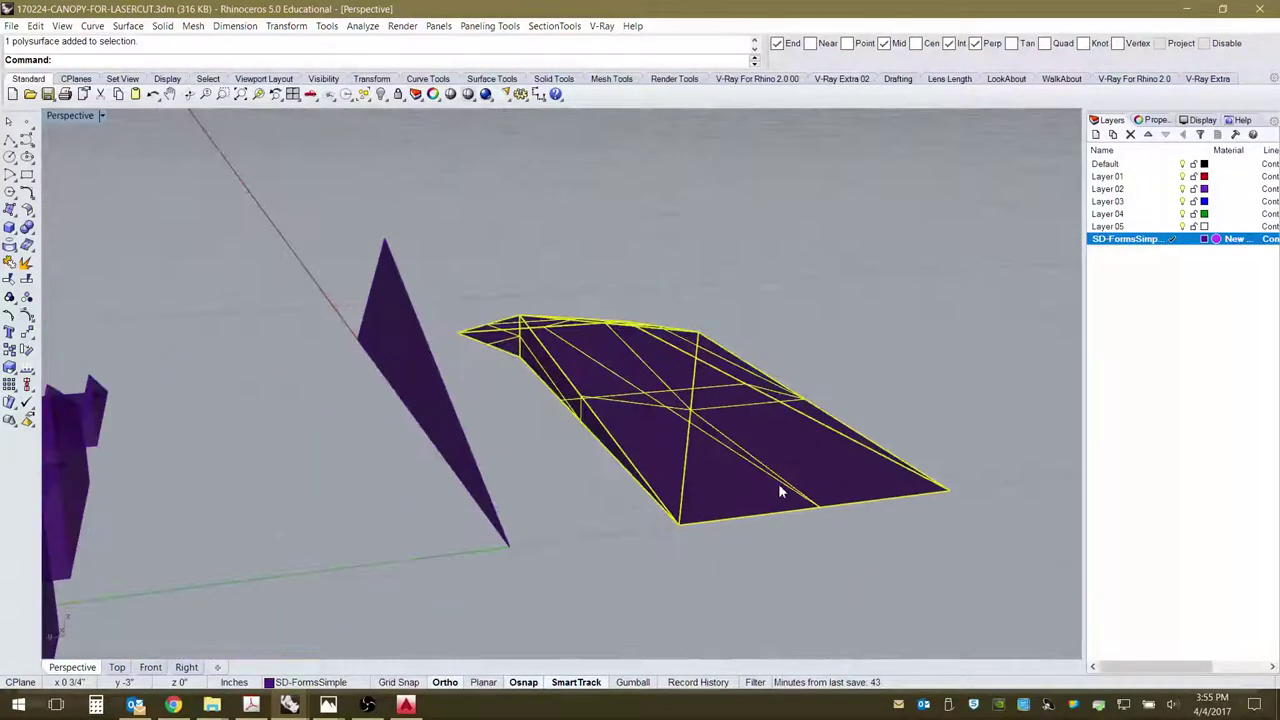
pyautogui.moveTo(686, 509); pyautogui.dragTo(694, 537, button='right')
pyautogui.press('Escape')
pyautogui.scroll(-5, 423, 349)
pyautogui.moveTo(500, 420); pyautogui.dragTo(470, 397, button='right')
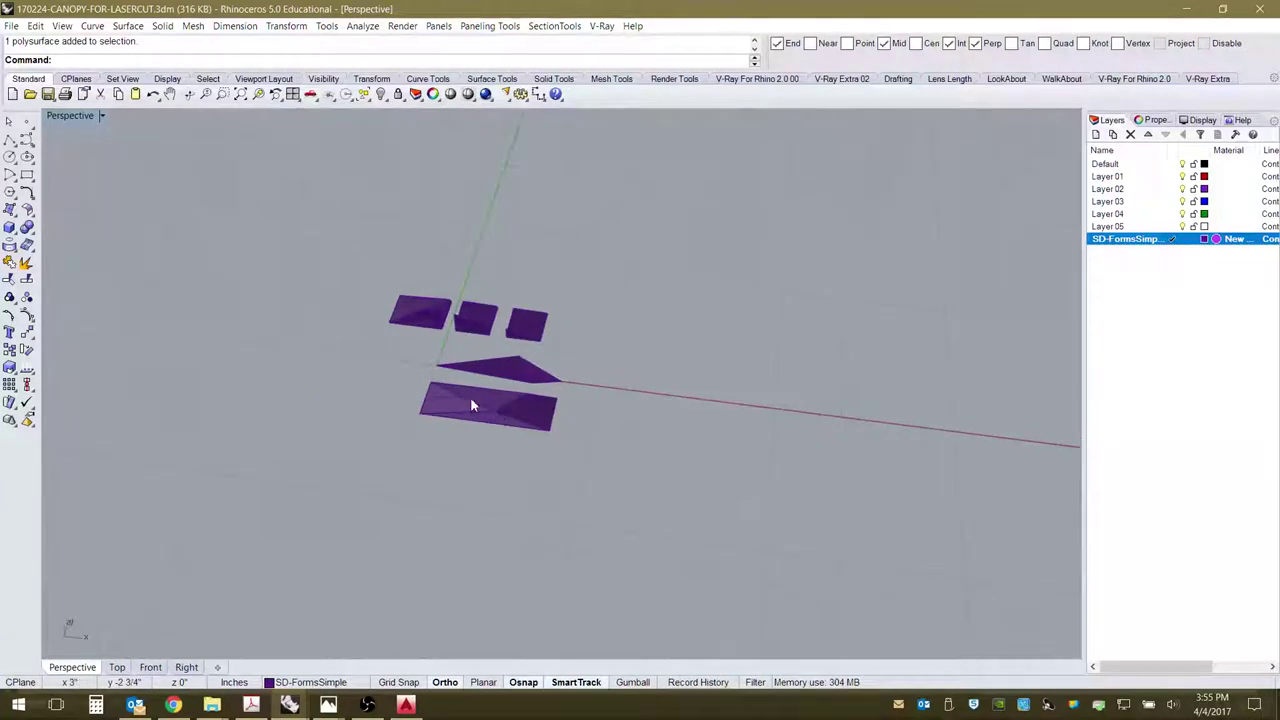
pyautogui.scroll(3, 470, 397)
pyautogui.moveTo(570, 485); pyautogui.dragTo(452, 462, button='right')
pyautogui.scroll(2, 452, 462)
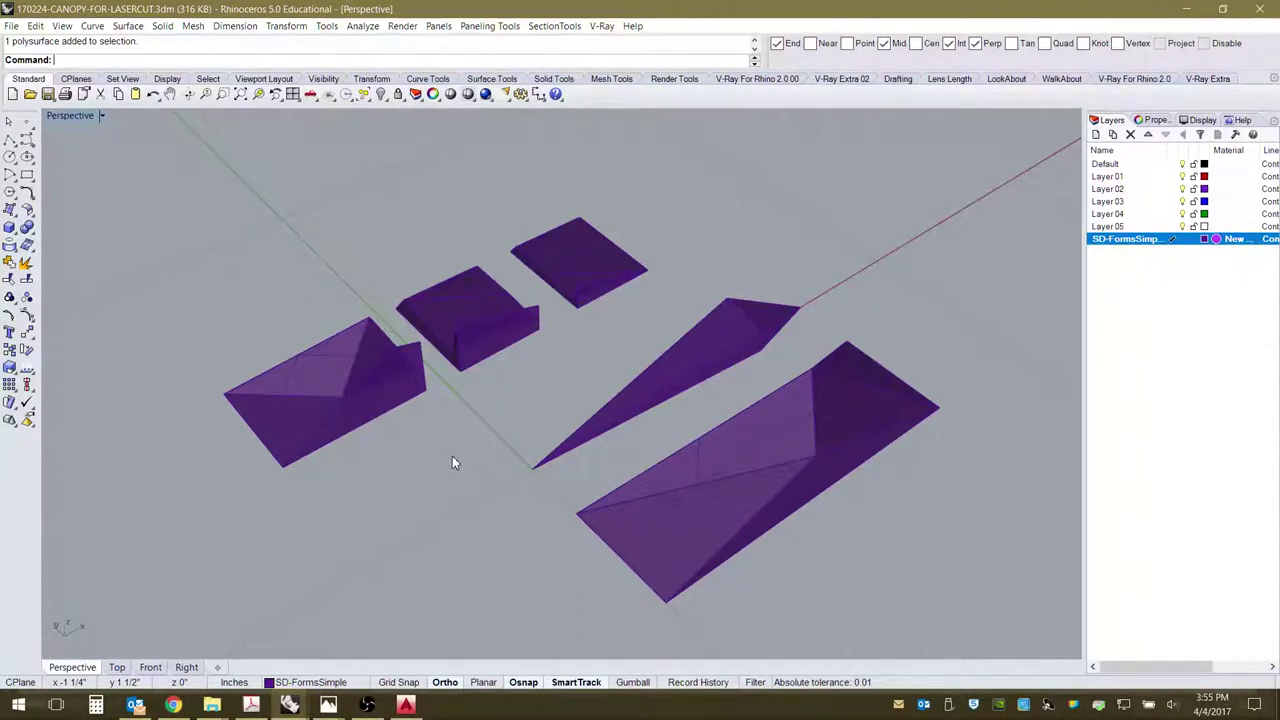
pyautogui.scroll(-5, 470, 434)
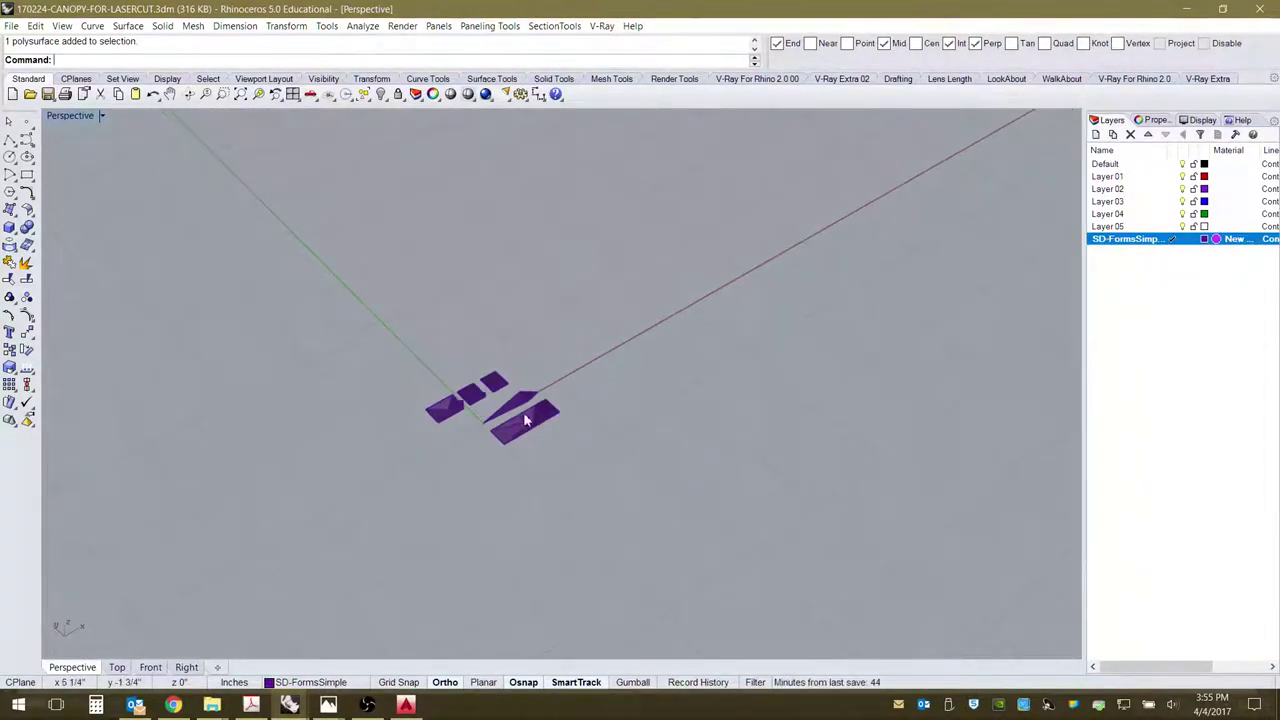
pyautogui.scroll(-2, 482, 424)
pyautogui.scroll(7, 622, 468)
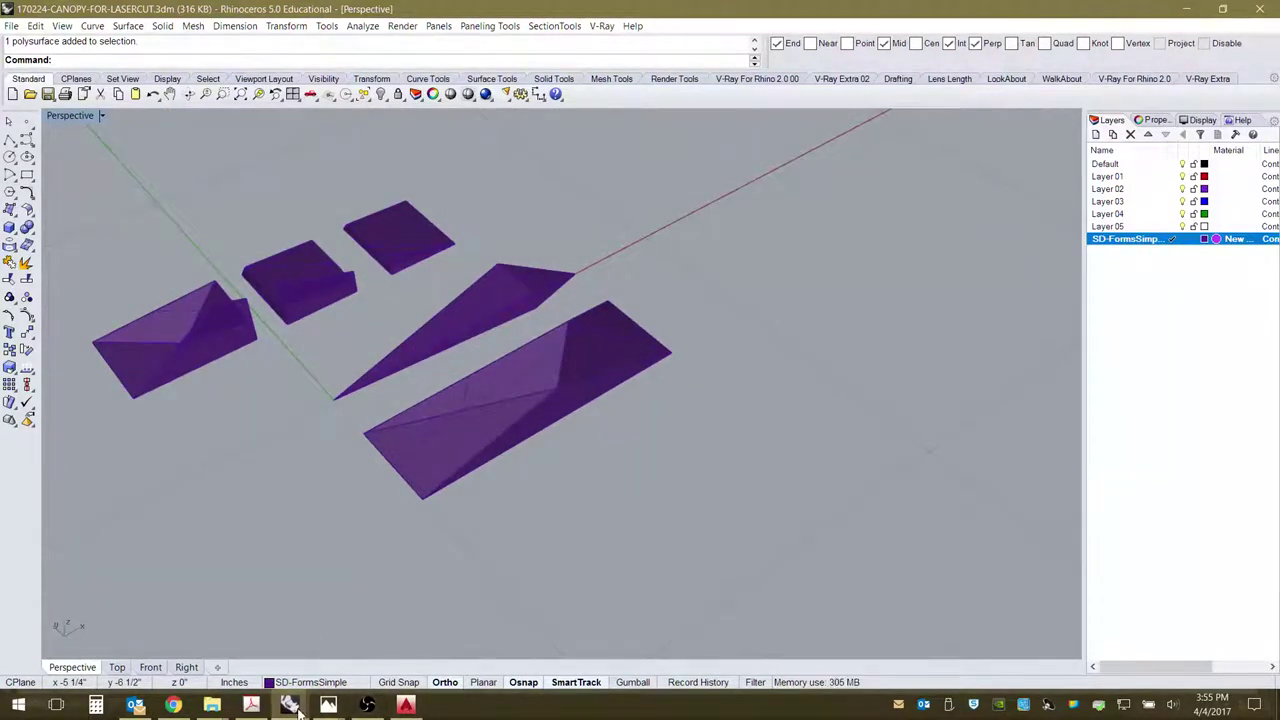
# Switch to the 150427-CECStrip.3dm model and copy the patterned panel's curves beside st03 to the clipboard.
pyautogui.moveTo(325, 706)
pyautogui.click(436, 657)
pyautogui.scroll(8, 498, 275)
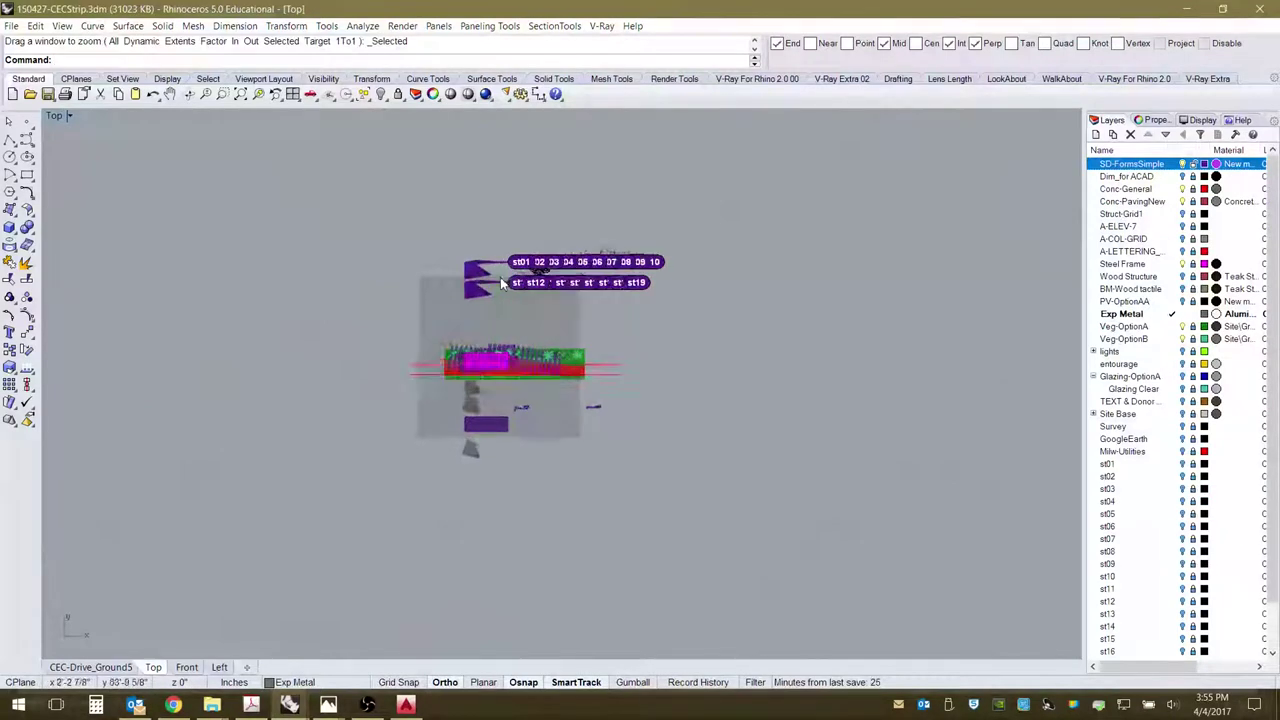
pyautogui.click(673, 241)
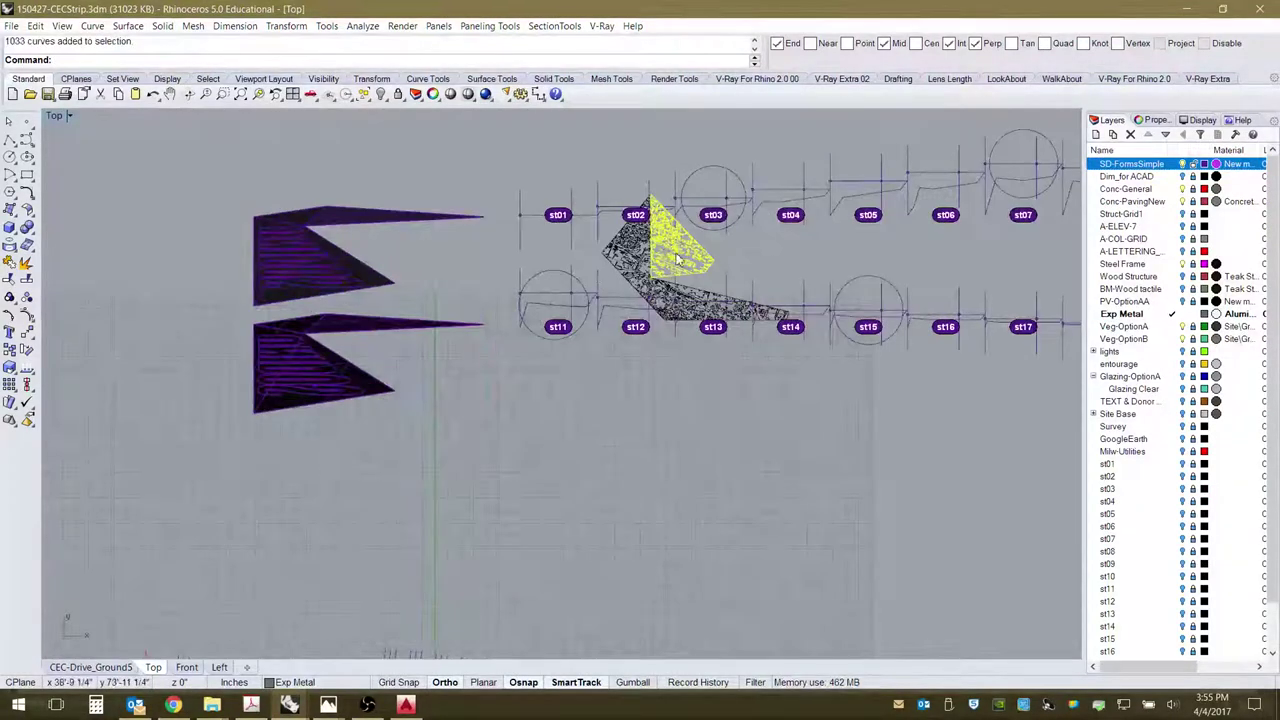
pyautogui.scroll(2, 677, 258)
pyautogui.scroll(-5, 468, 215)
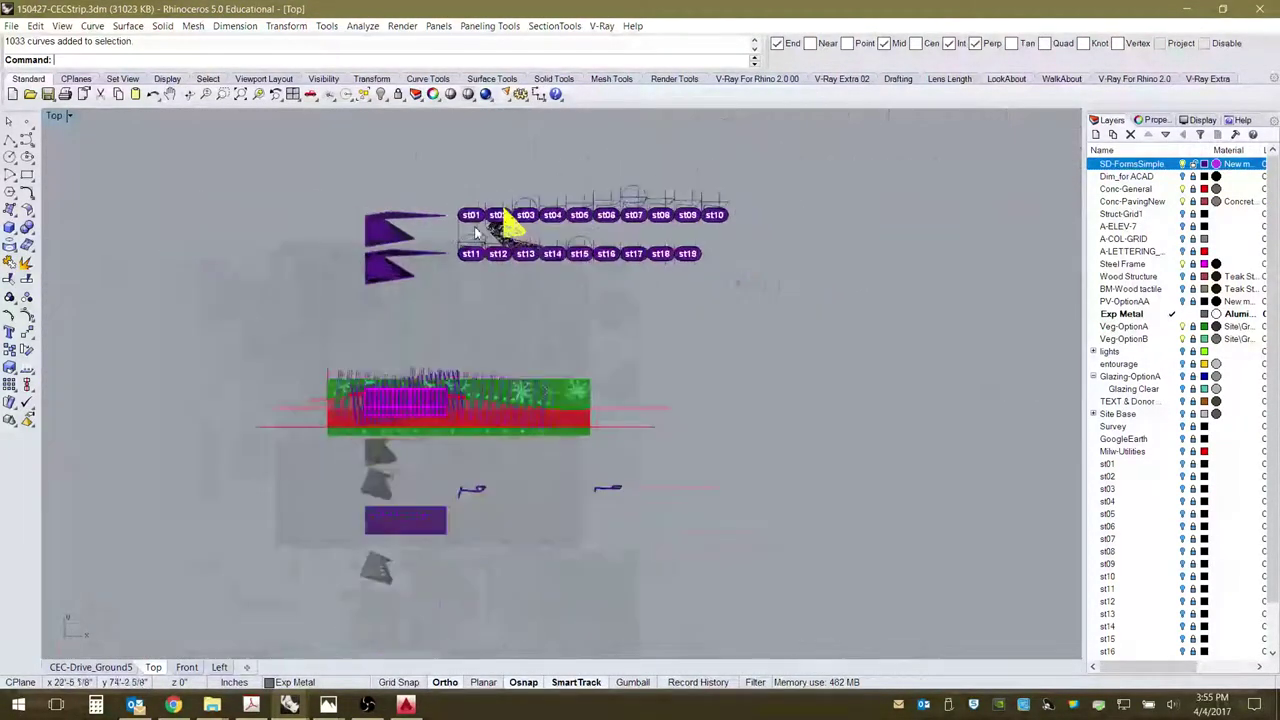
pyautogui.scroll(7, 507, 215)
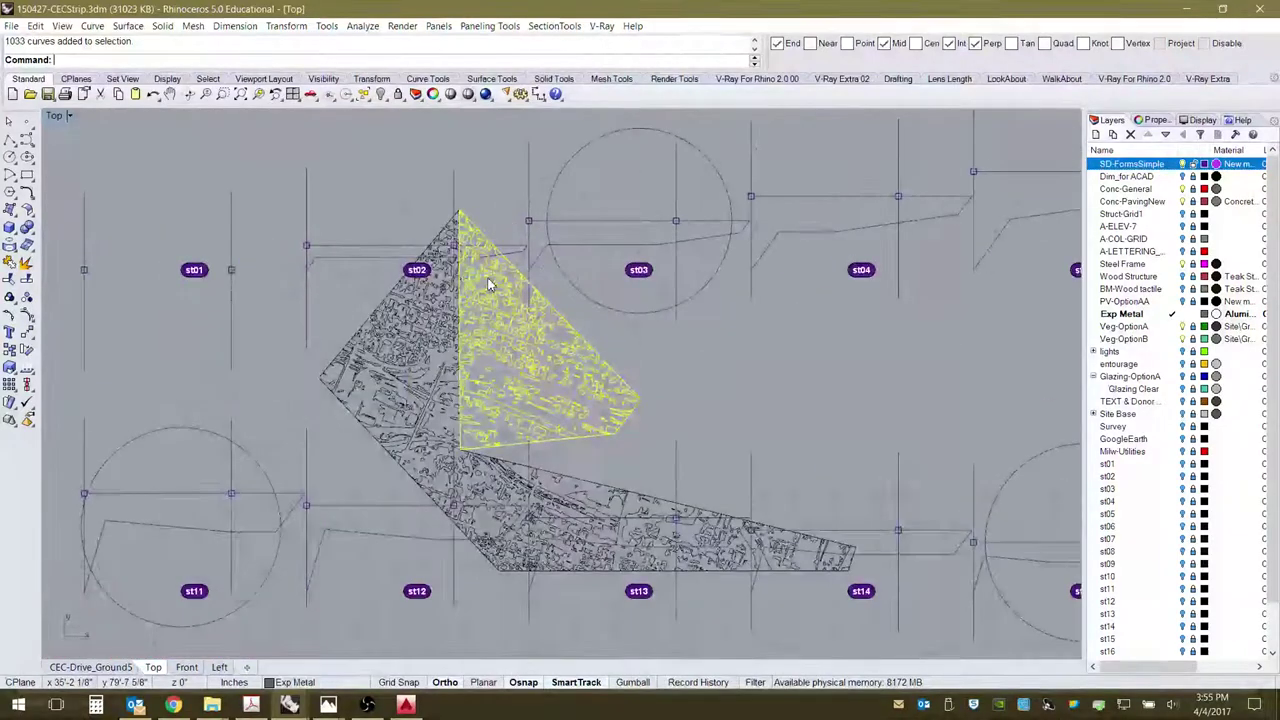
pyautogui.hotkey('ctrl', 'c')
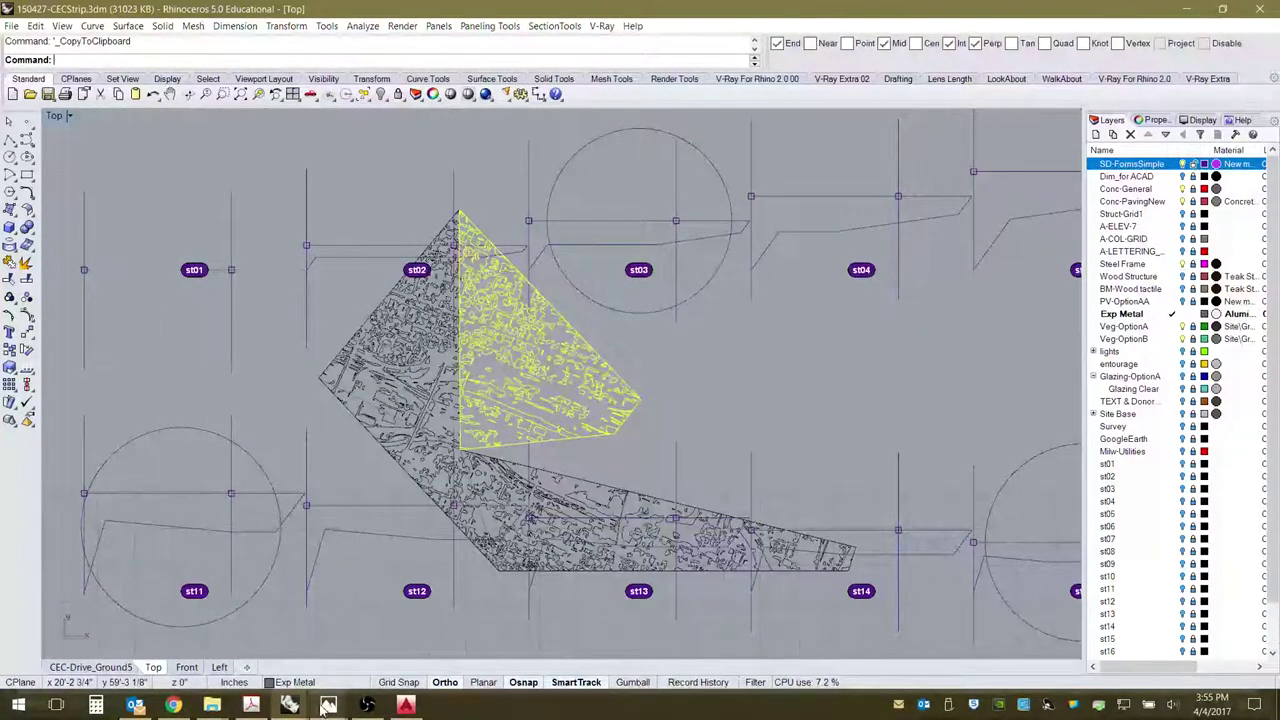
# Return to 170224-CANOPY-FOR-LASERCUT.3dm and paste the copied pattern curves in the Top view.
pyautogui.click(289, 706)
pyautogui.click(327, 631)
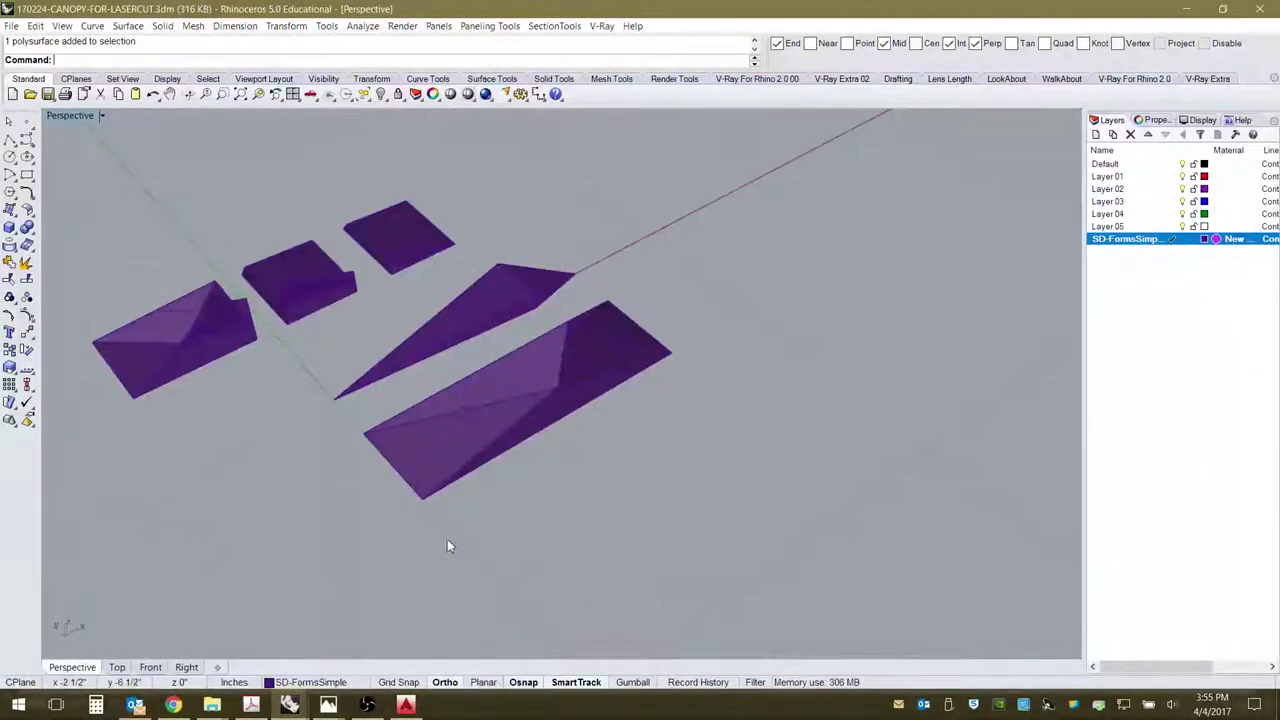
pyautogui.click(117, 667)
pyautogui.scroll(-3, 611, 302)
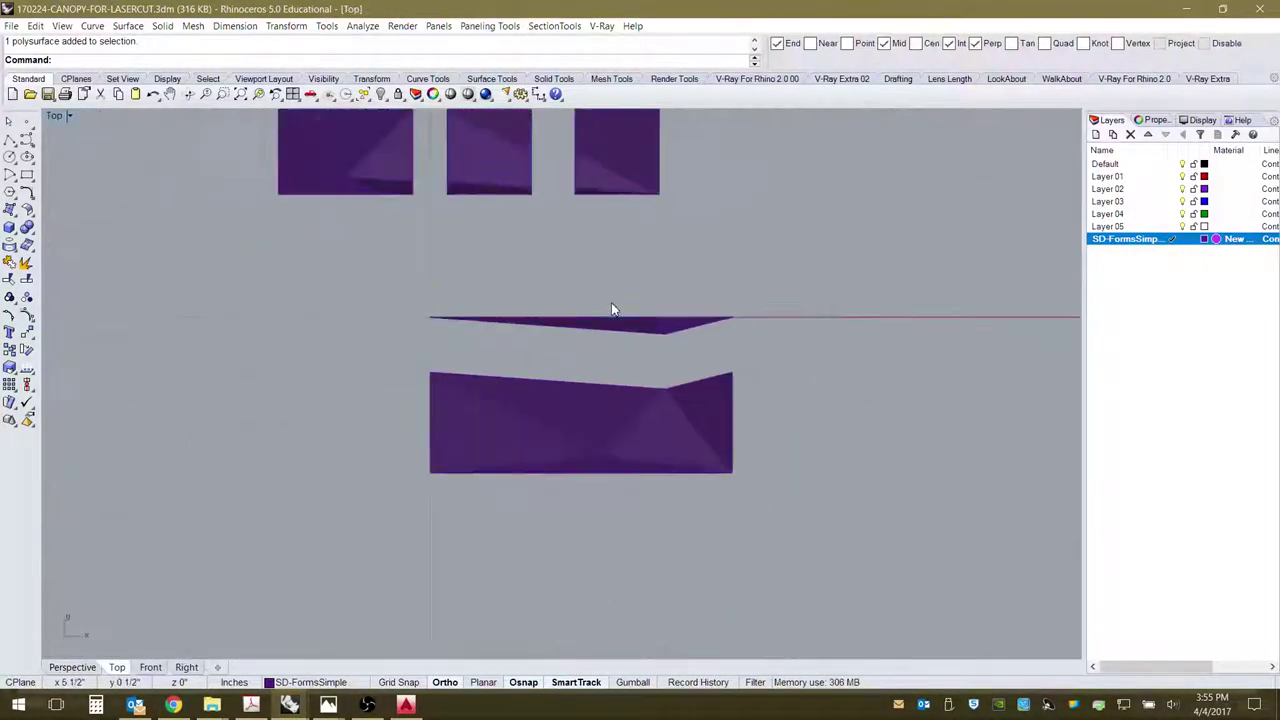
pyautogui.hotkey('ctrl', 'v')
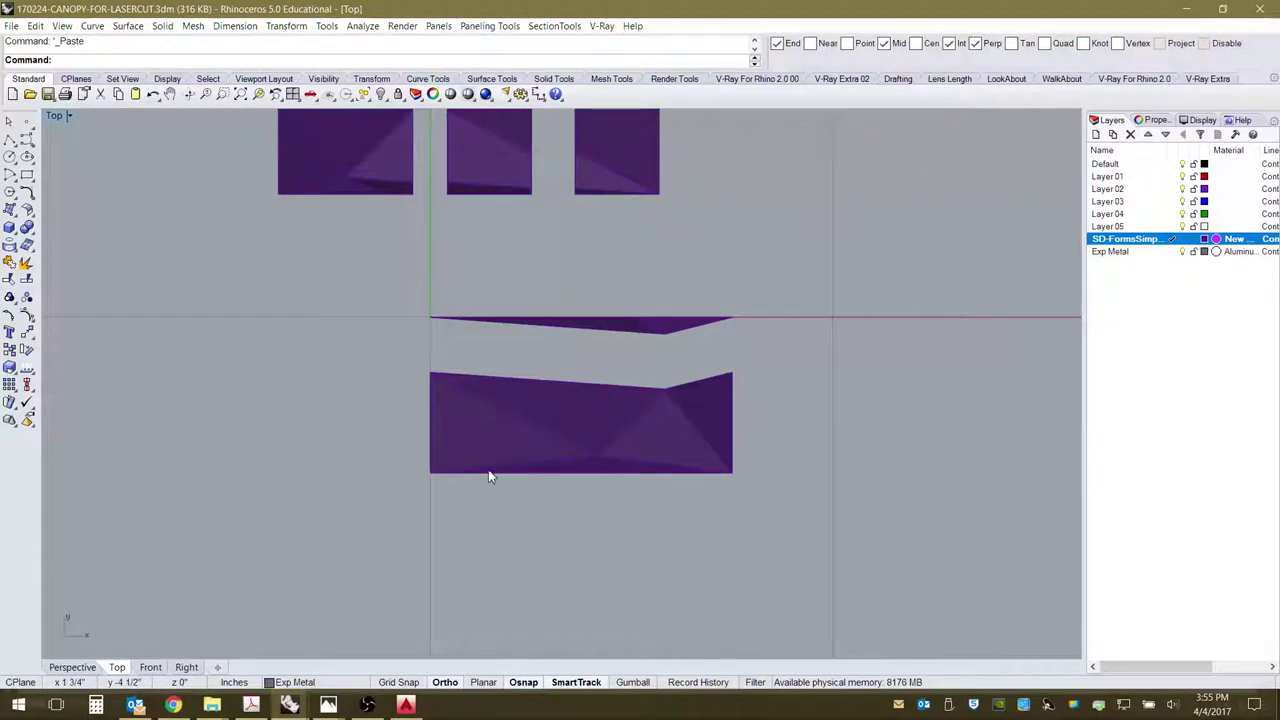
# Scale the pasted pattern curves by a factor of 1/48 about a point inside the pattern.
pyautogui.scroll(-10, 584, 385)
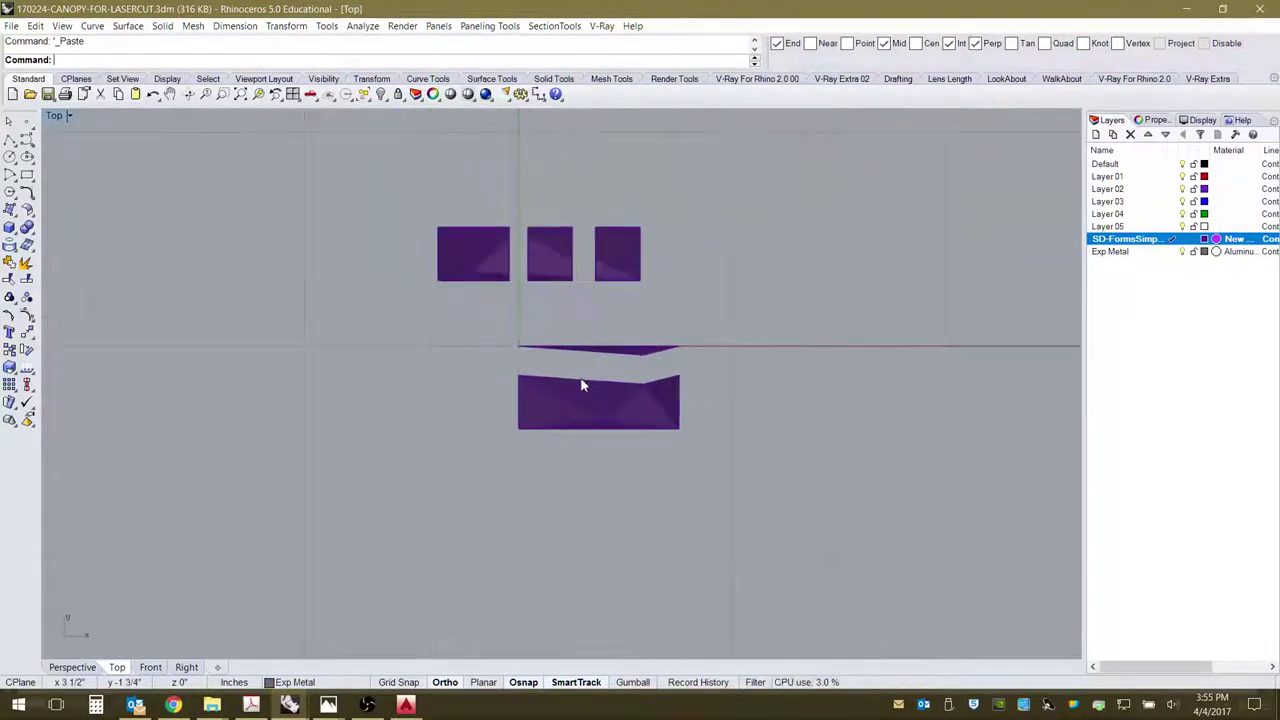
pyautogui.scroll(-5, 584, 390)
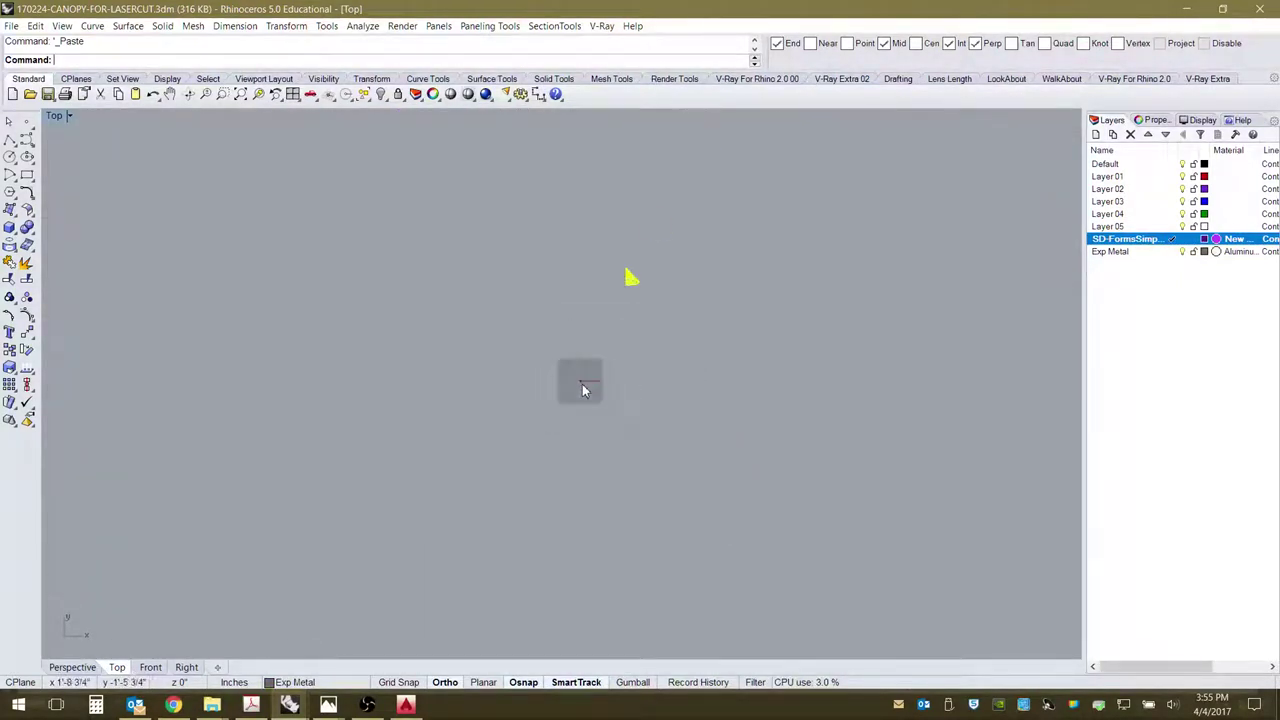
pyautogui.scroll(6, 629, 305)
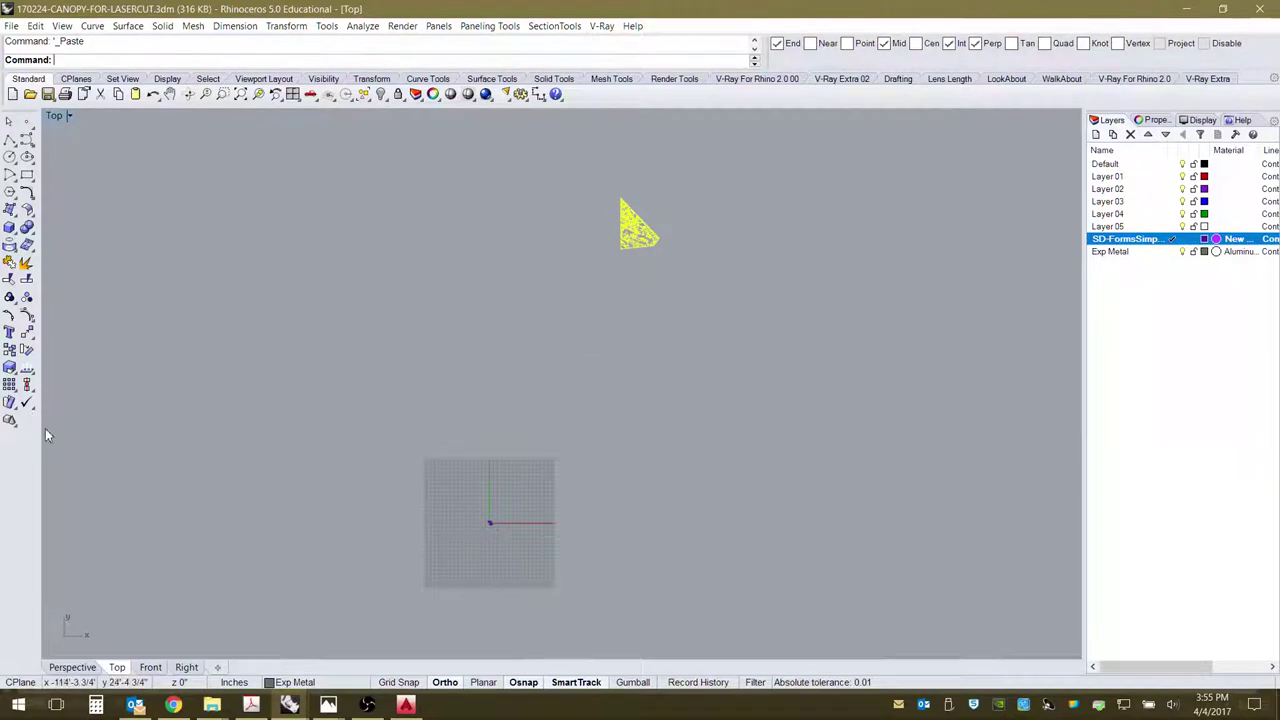
pyautogui.click(9, 368)
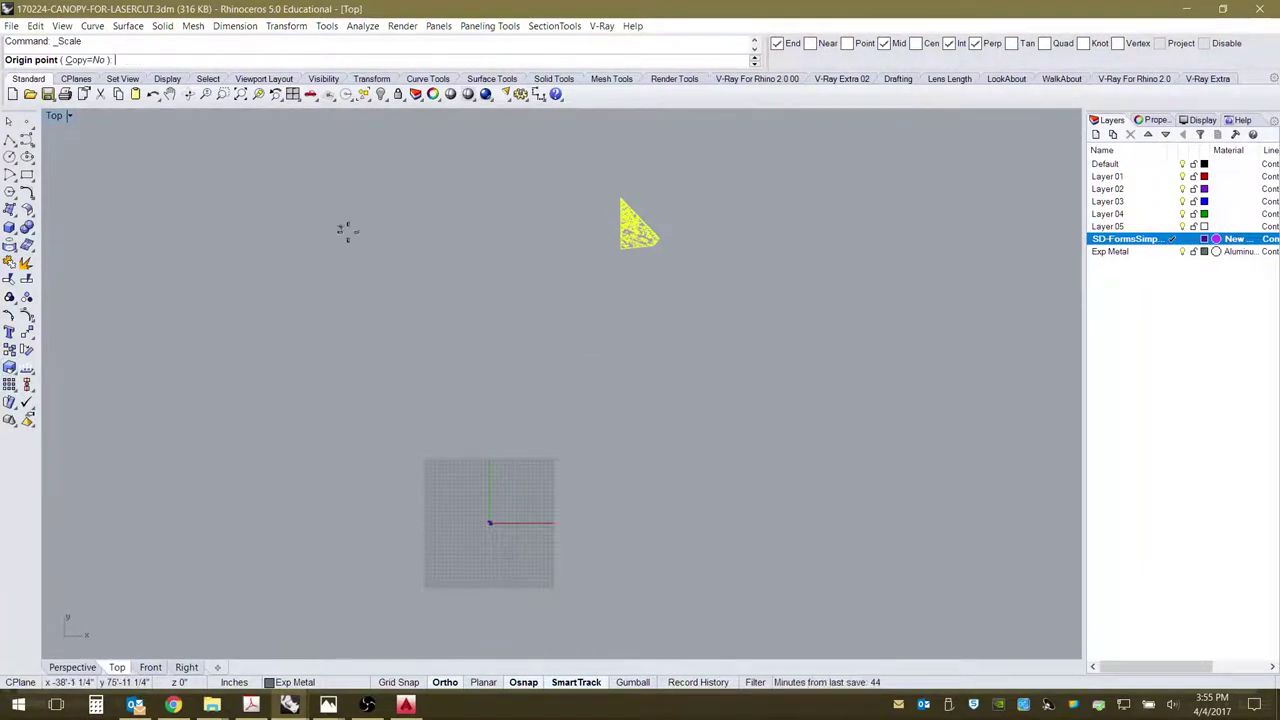
pyautogui.click(632, 237)
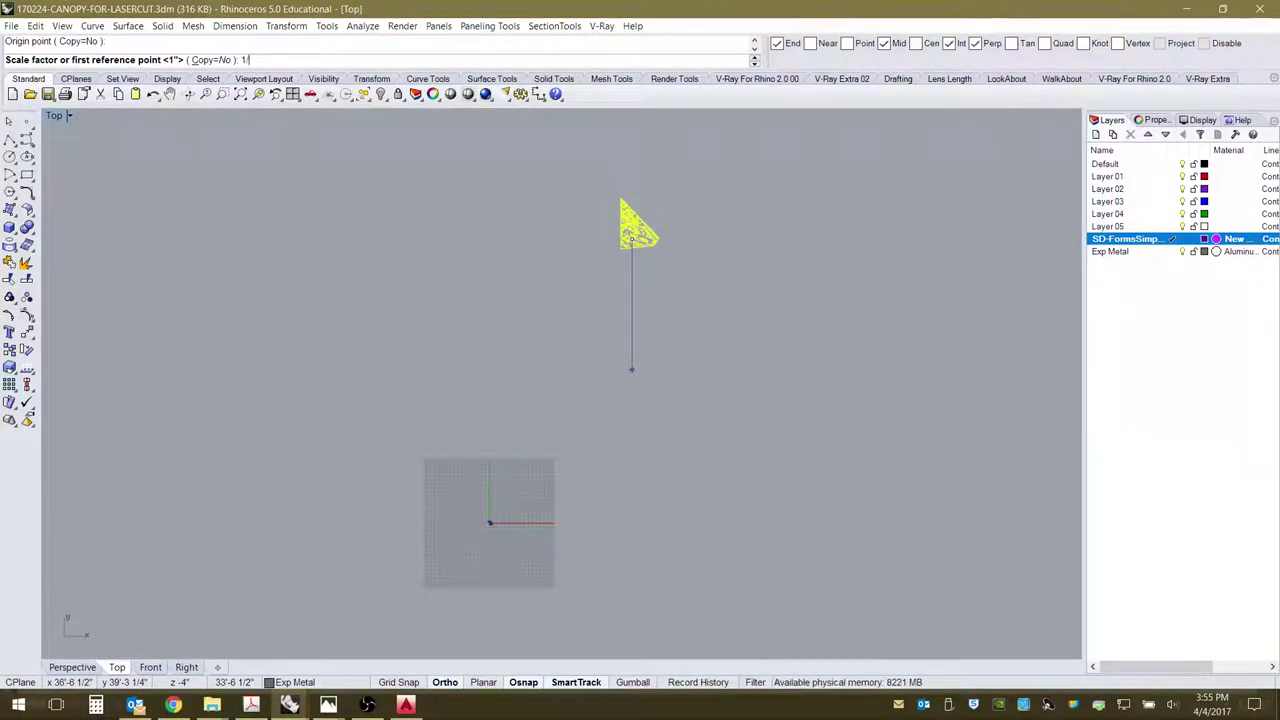
pyautogui.write('1/48')
pyautogui.press('Return')
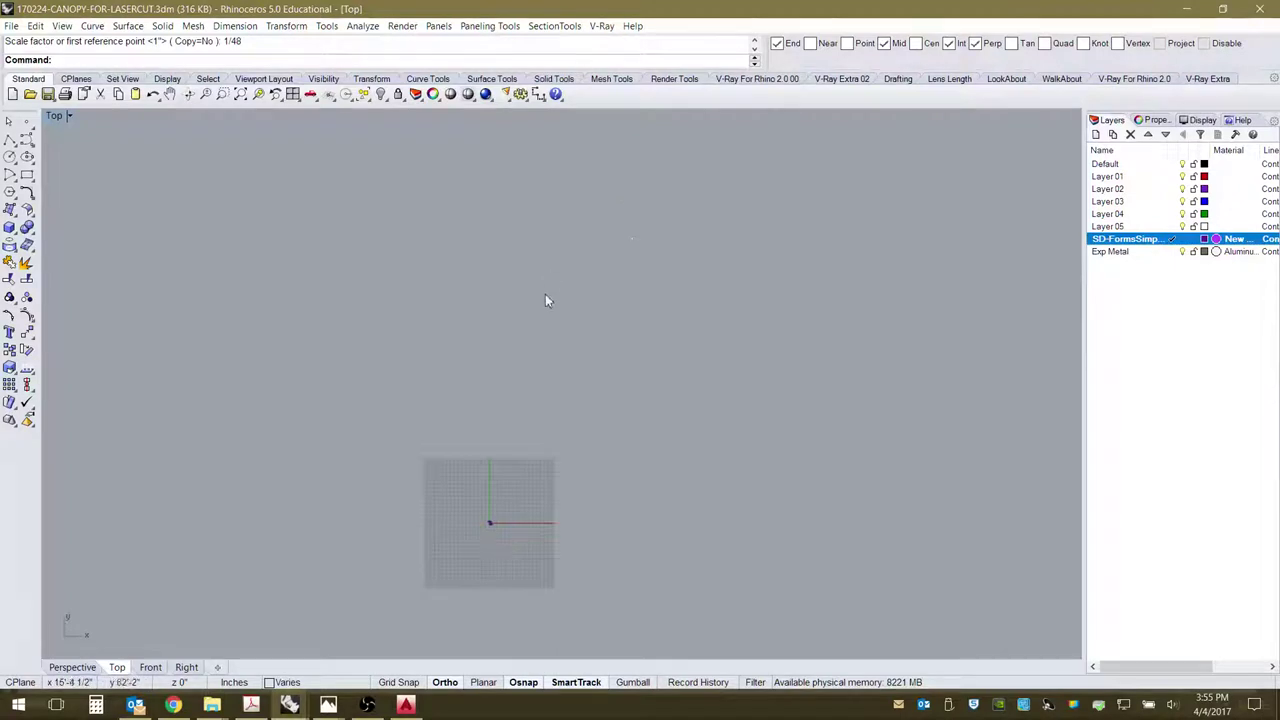
# Move the scaled pattern curves from their distant location to the area beside the canopy pieces.
pyautogui.moveTo(632, 239); pyautogui.dragTo(527, 427)
pyautogui.scroll(6, 492, 541)
pyautogui.scroll(6, 513, 444)
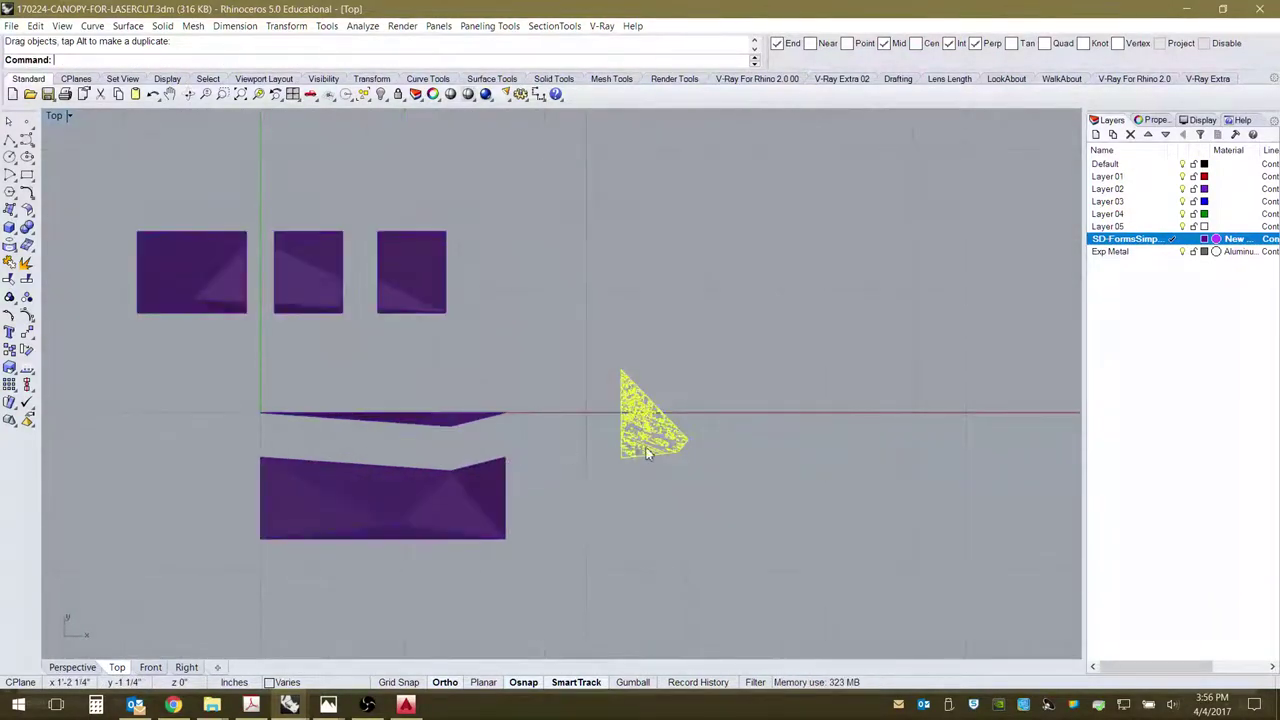
pyautogui.moveTo(646, 452); pyautogui.dragTo(594, 452)
pyautogui.scroll(5, 544, 549)
pyautogui.scroll(-5, 672, 517)
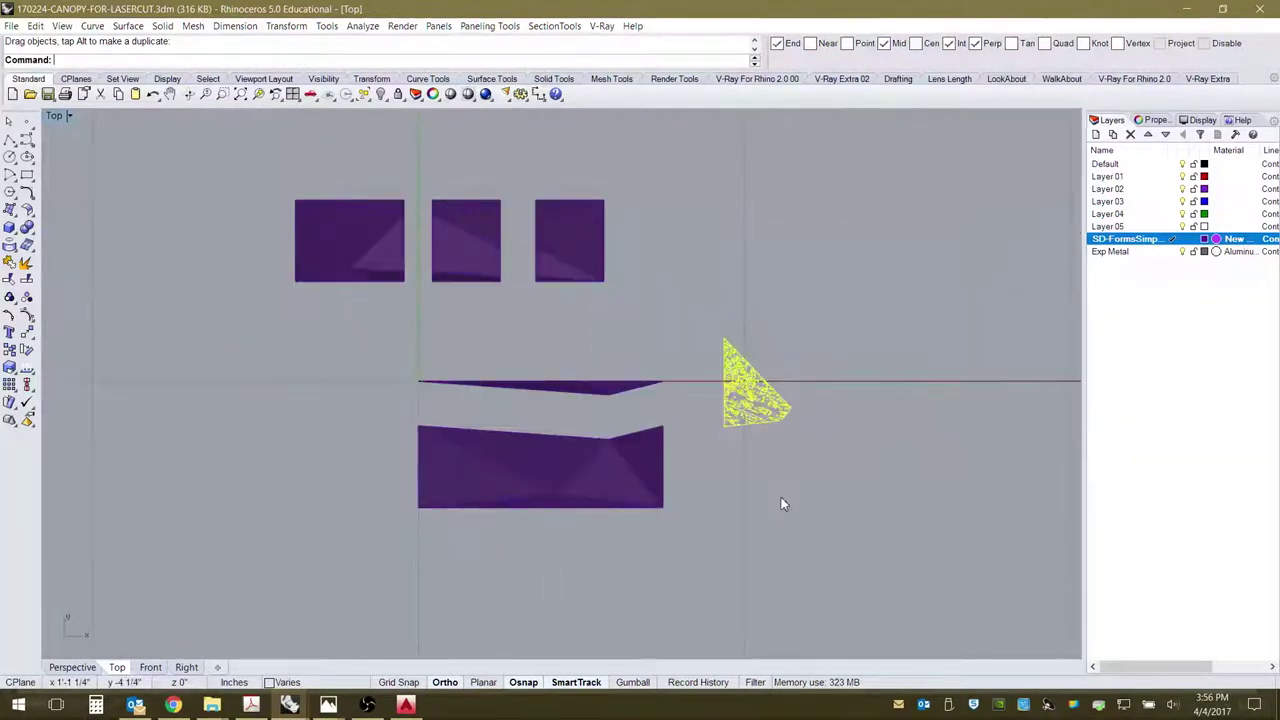
# Position the pattern curves just beyond the short straight end of the larger canopy piece.
pyautogui.click(783, 506)
pyautogui.scroll(5, 729, 477)
pyautogui.moveTo(791, 322); pyautogui.dragTo(671, 493)
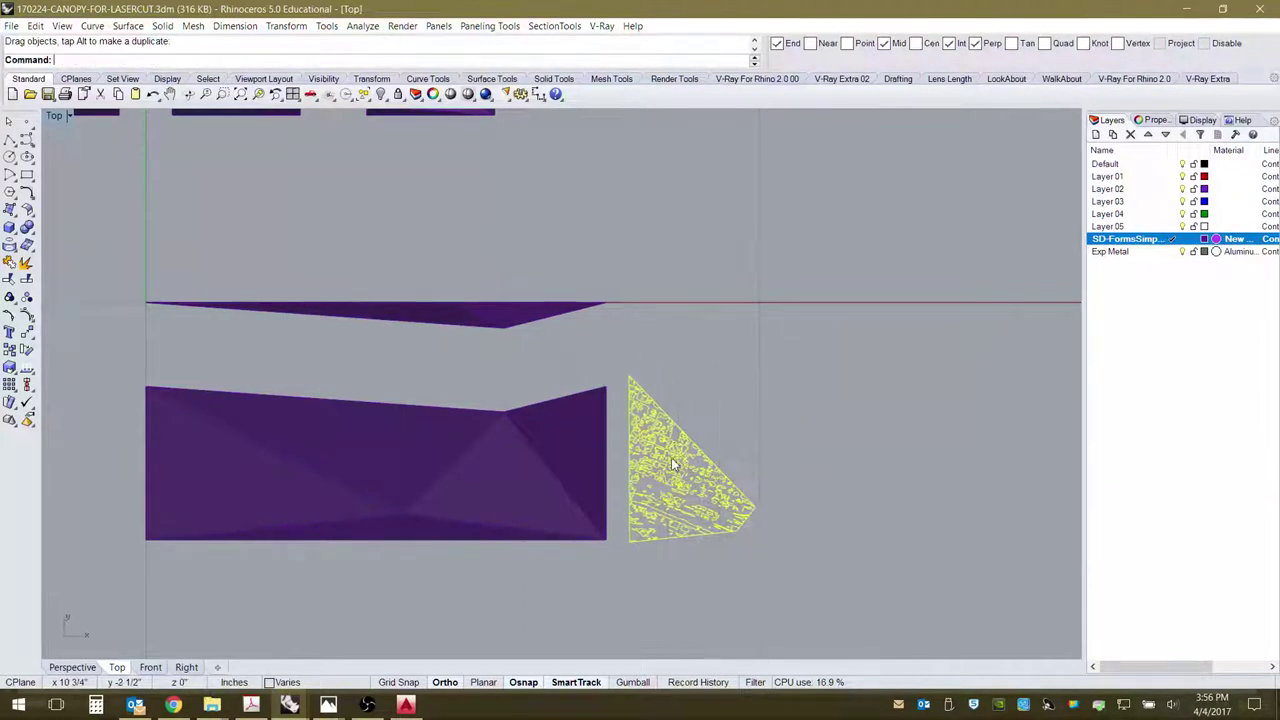
pyautogui.press('Escape')
pyautogui.scroll(2, 511, 560)
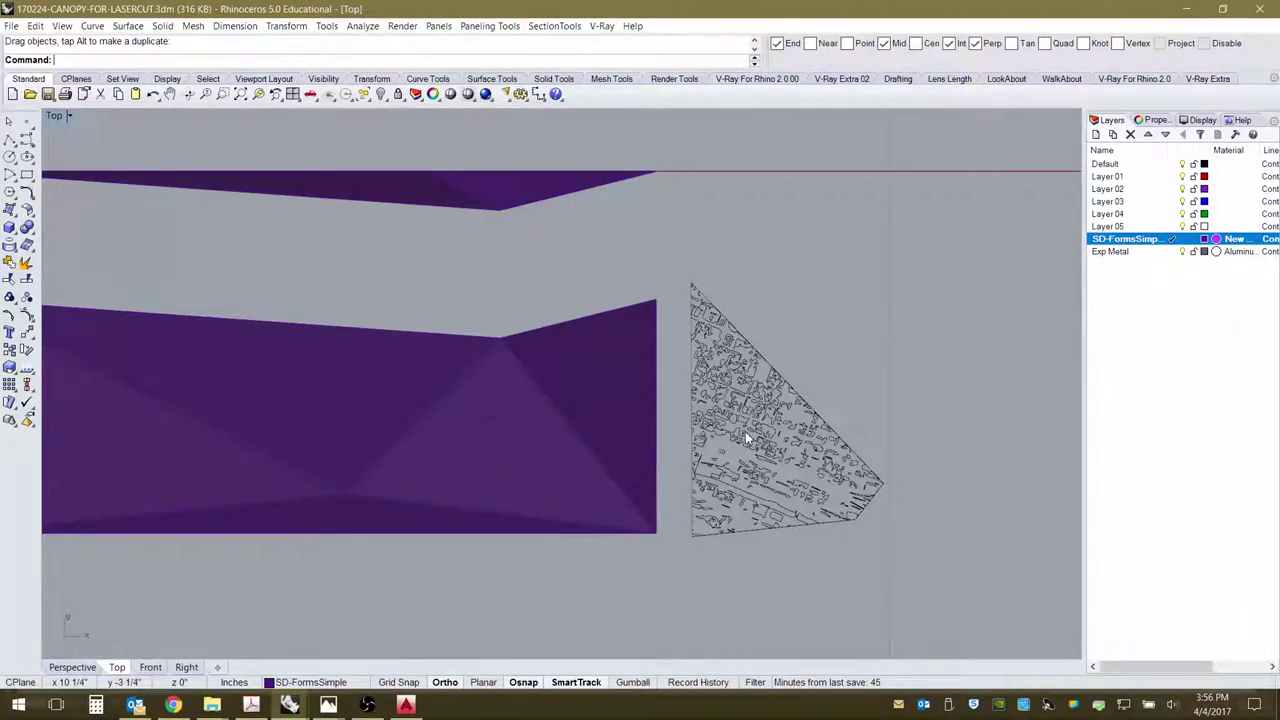
pyautogui.moveTo(745, 439); pyautogui.dragTo(766, 439)
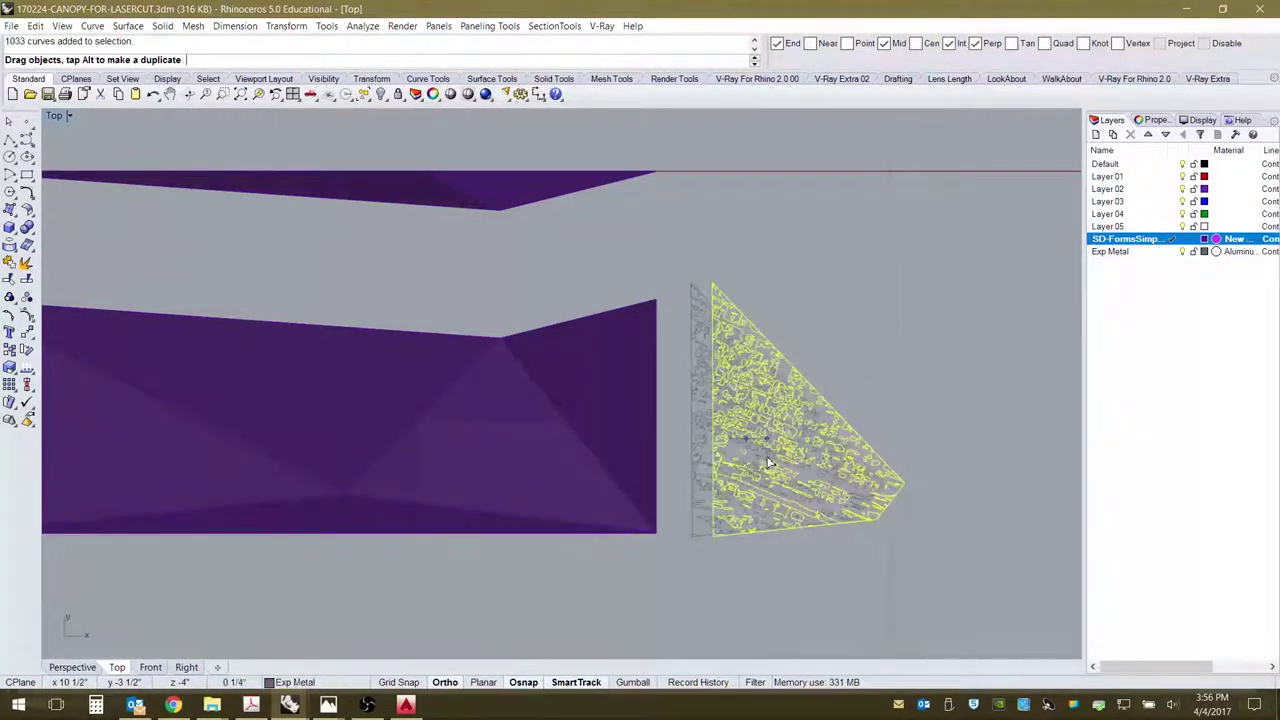
# Raise the pattern curves above the canopy pieces in the Front view and shift them over the larger piece.
pyautogui.click(150, 667)
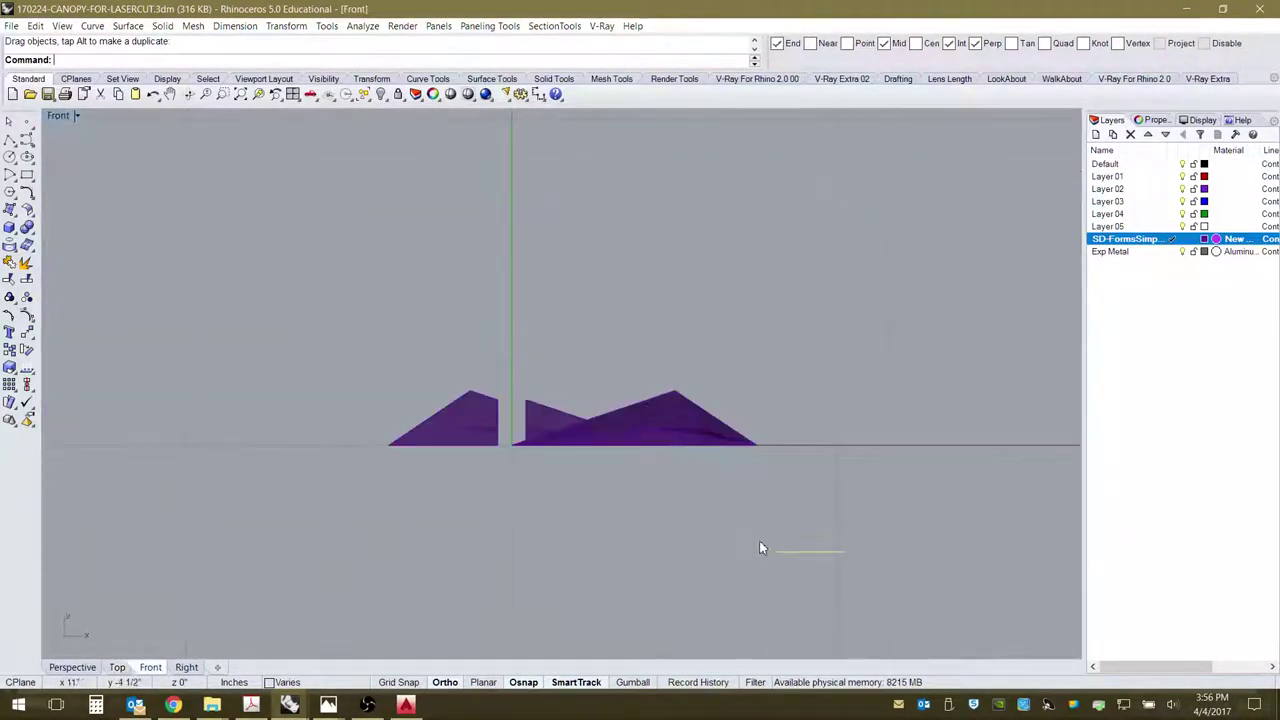
pyautogui.press('Escape')
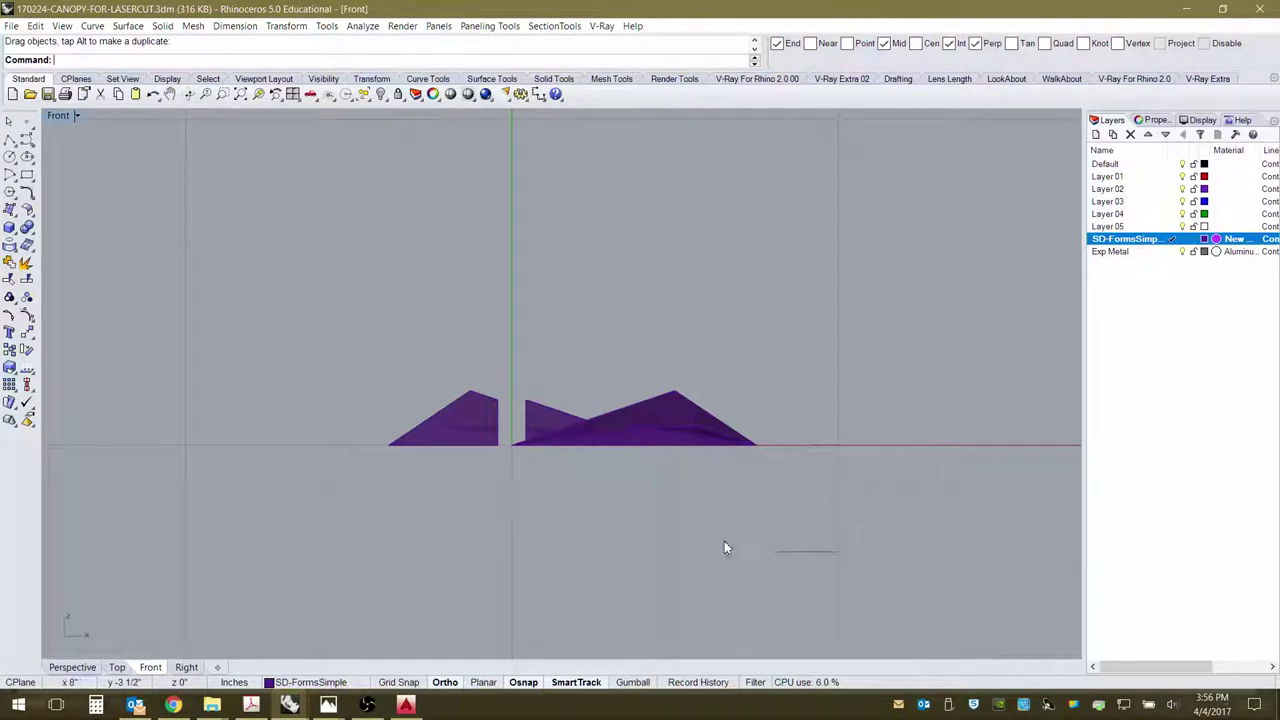
pyautogui.click(821, 553)
pyautogui.moveTo(821, 553); pyautogui.dragTo(712, 350)
pyautogui.click(75, 667)
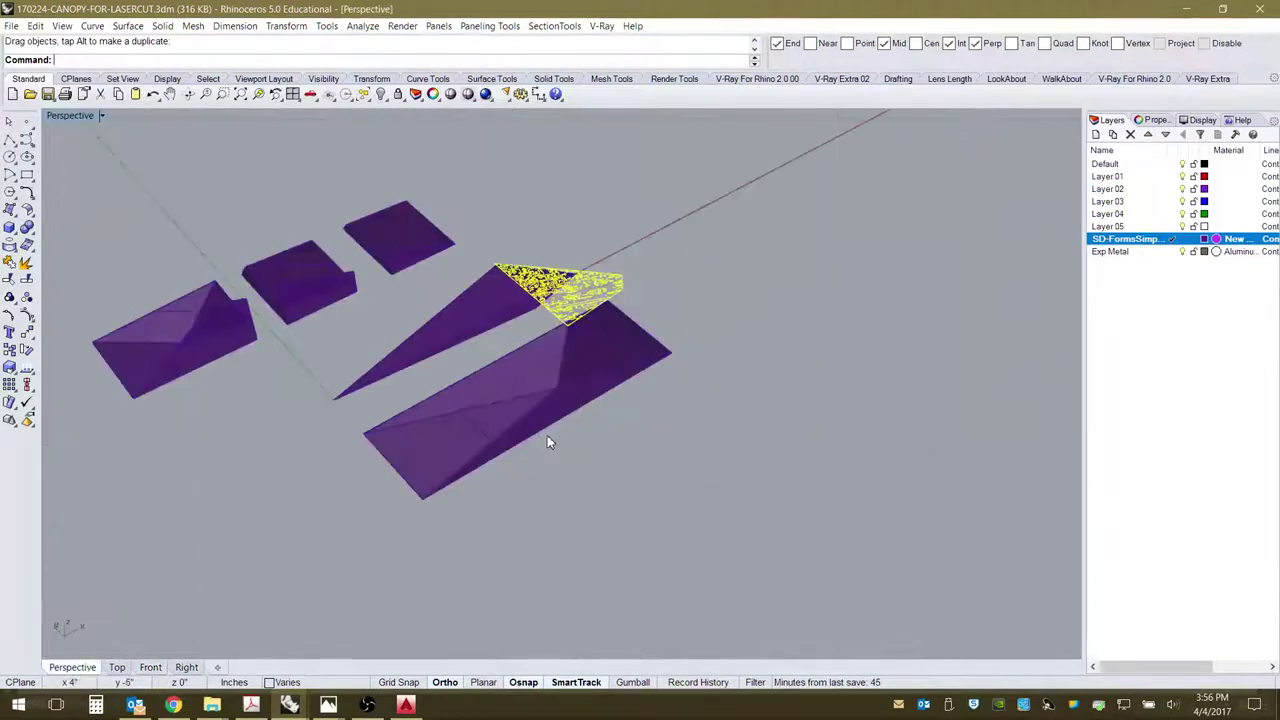
pyautogui.moveTo(549, 437)
pyautogui.mouseDown(button='right')
pyautogui.moveTo(634, 400)
pyautogui.moveTo(565, 428)
pyautogui.mouseUp(button='right')
pyautogui.scroll(3, 540, 322)
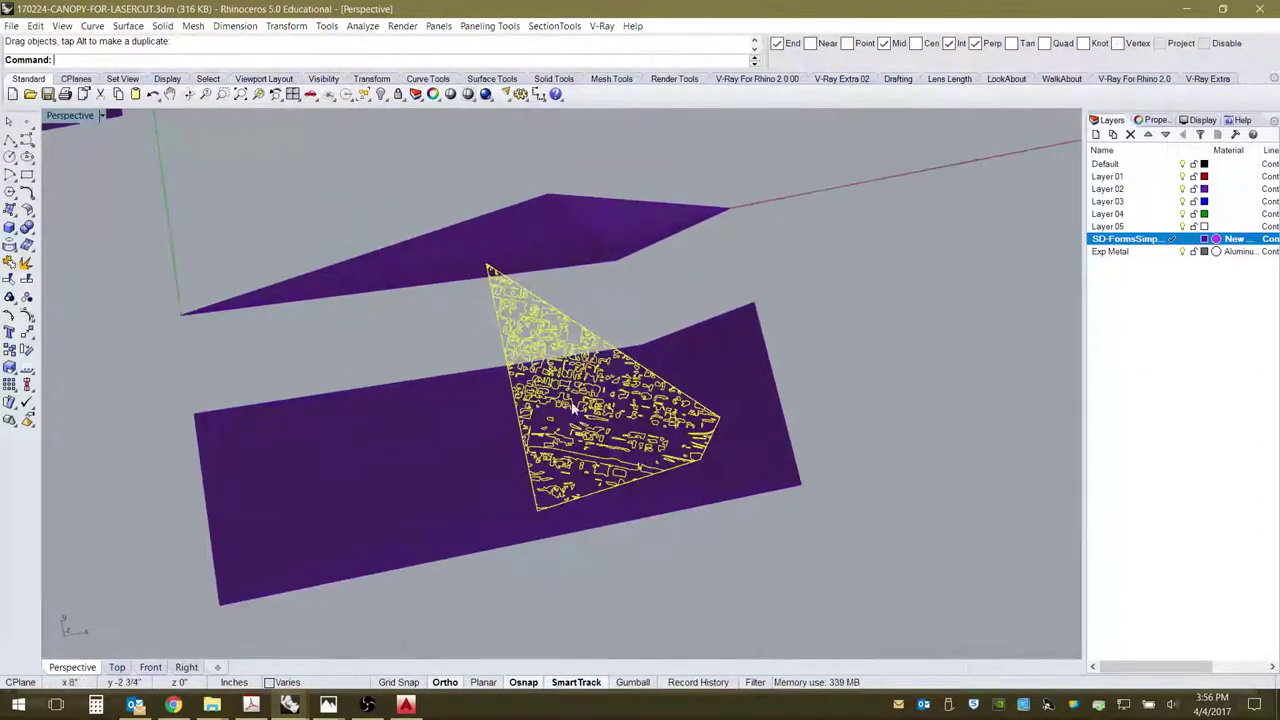
# Rotate the pattern curves 90 degrees counterclockwise in the Top view about a point inside the pattern.
pyautogui.moveTo(749, 445); pyautogui.dragTo(708, 532, button='right')
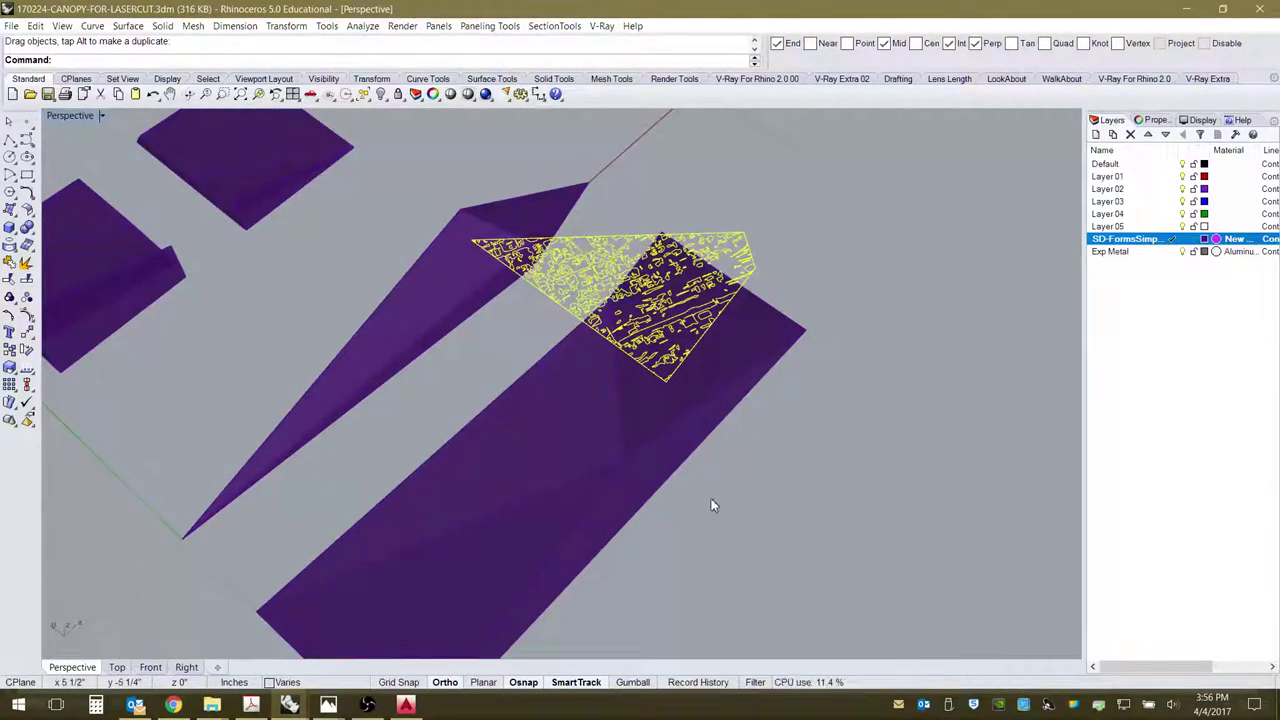
pyautogui.moveTo(711, 506); pyautogui.dragTo(651, 493, button='right')
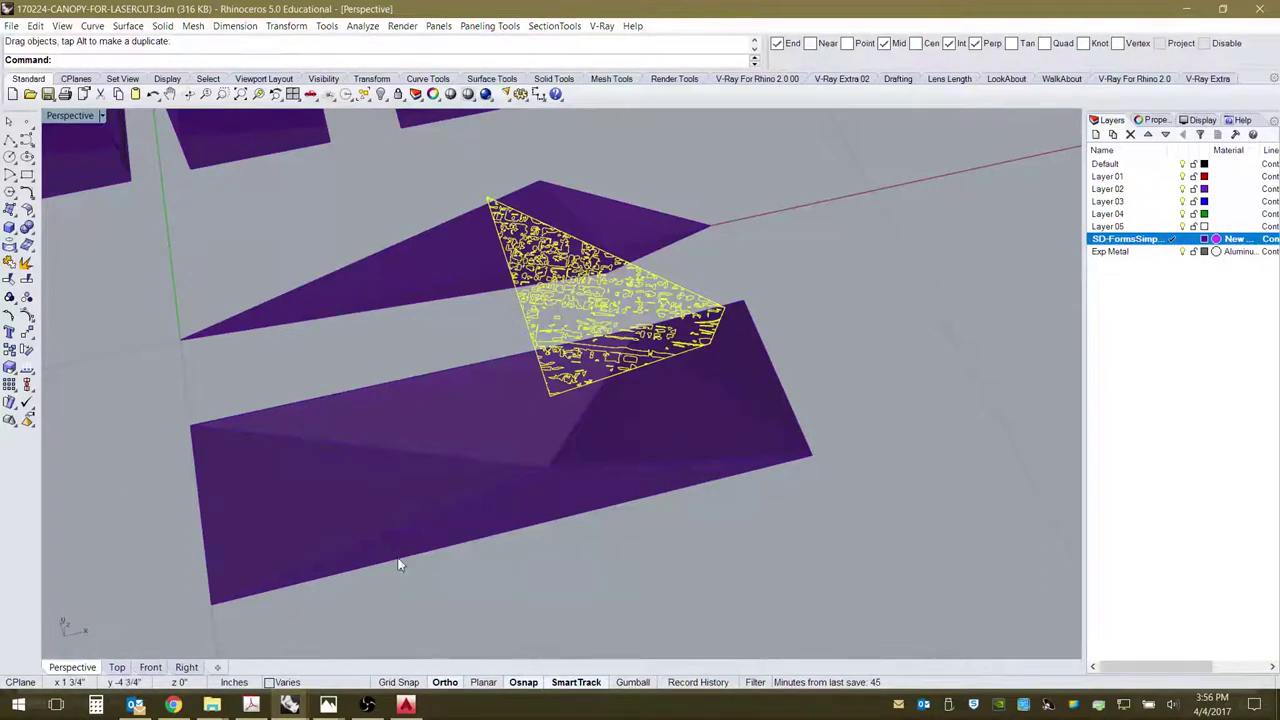
pyautogui.click(116, 668)
pyautogui.click(806, 384)
pyautogui.scroll(-3, 855, 436)
pyautogui.scroll(4, 622, 440)
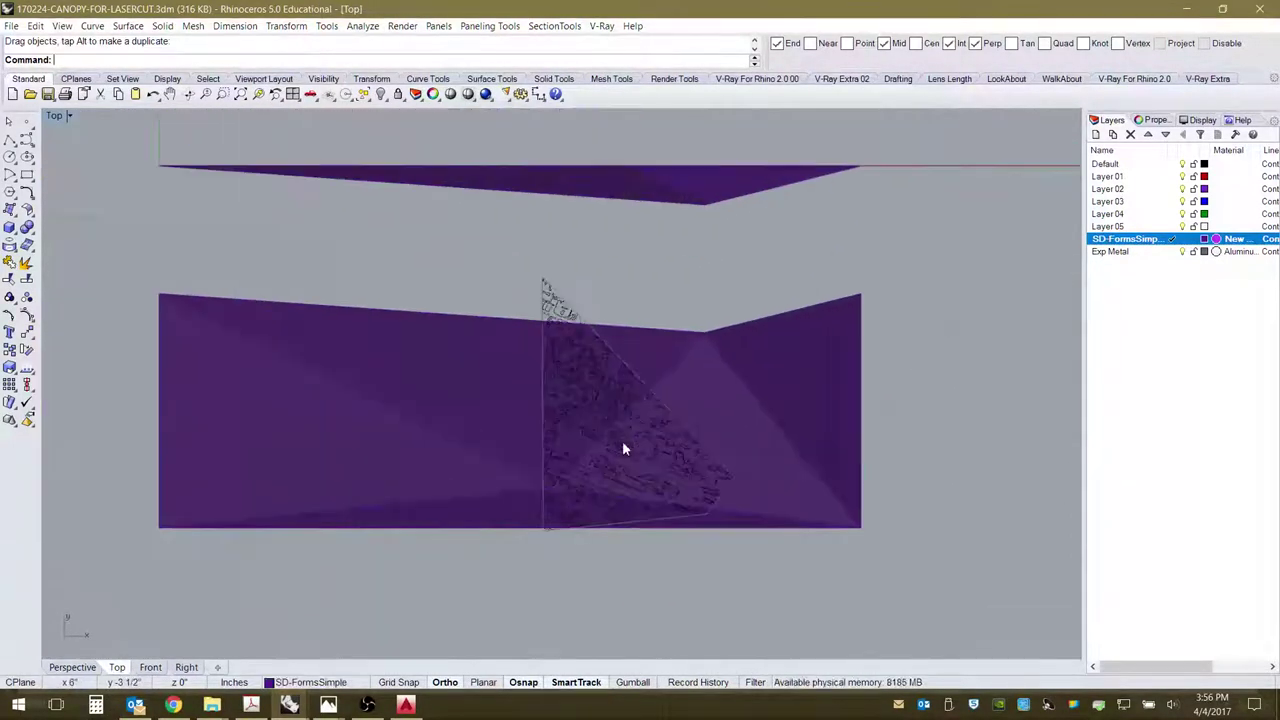
pyautogui.moveTo(520, 271); pyautogui.dragTo(762, 585)
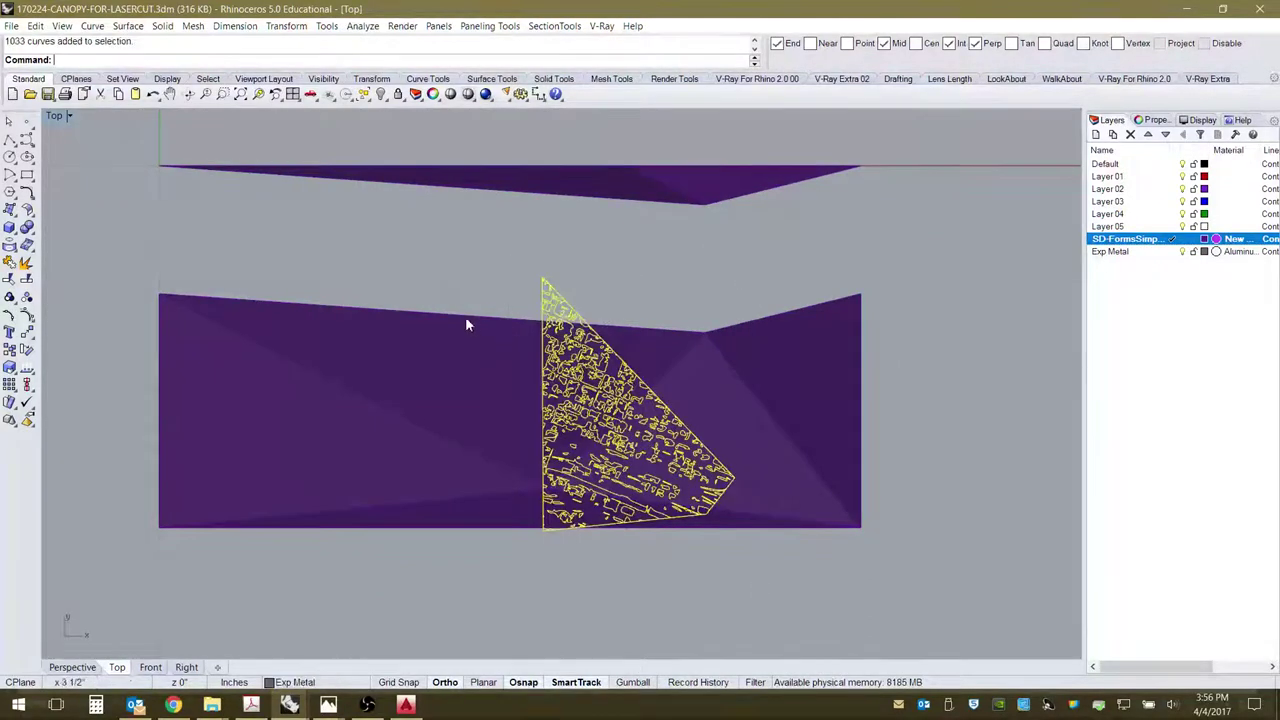
pyautogui.click(26, 349)
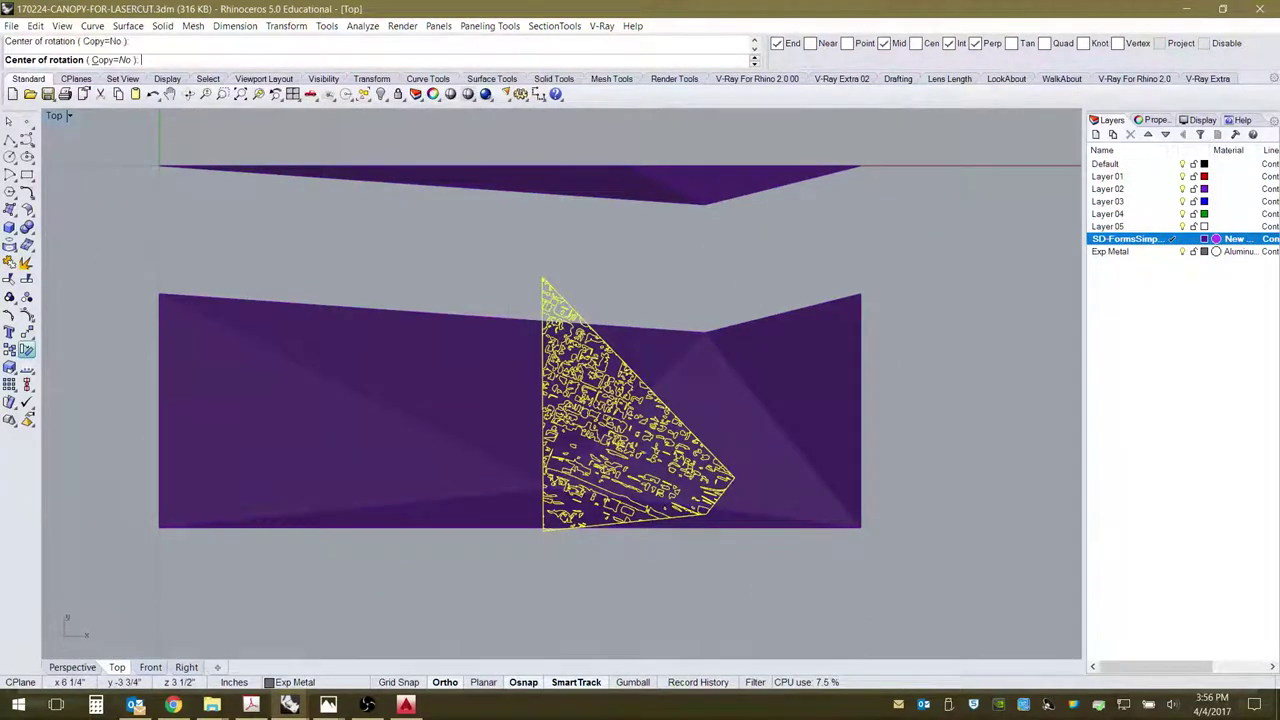
pyautogui.click(645, 452)
pyautogui.click(950, 440)
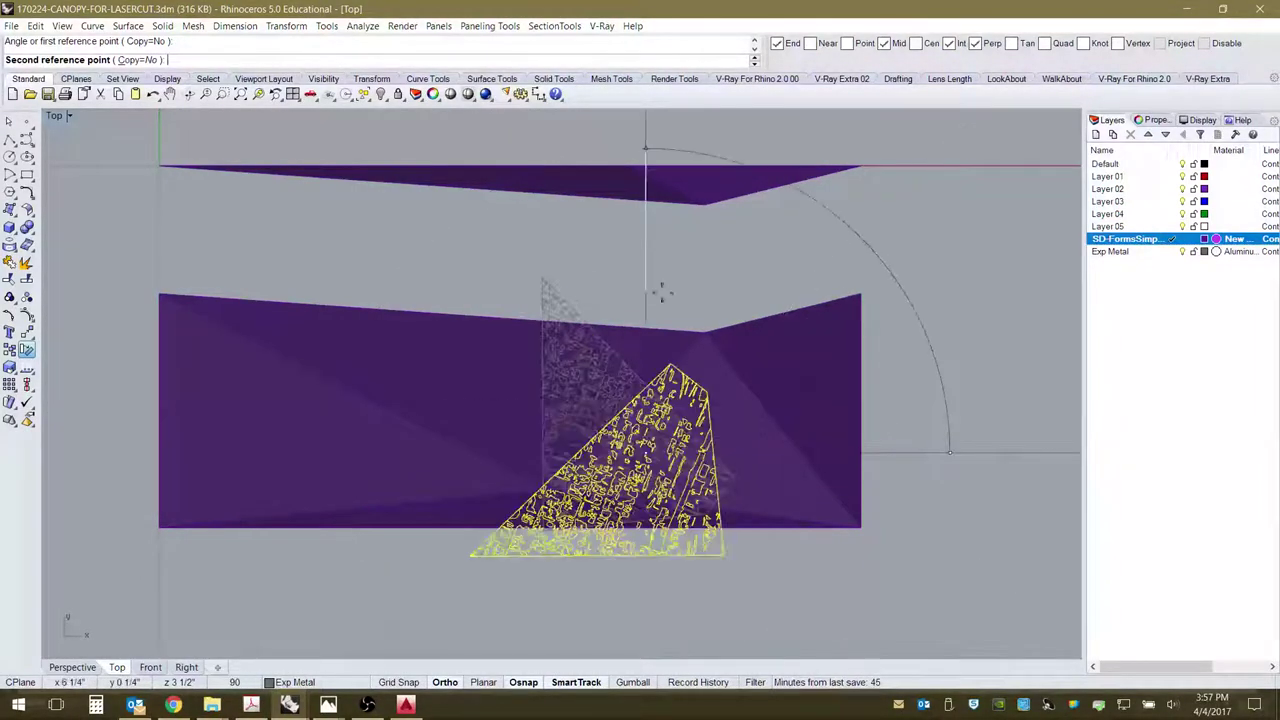
pyautogui.press('Escape')
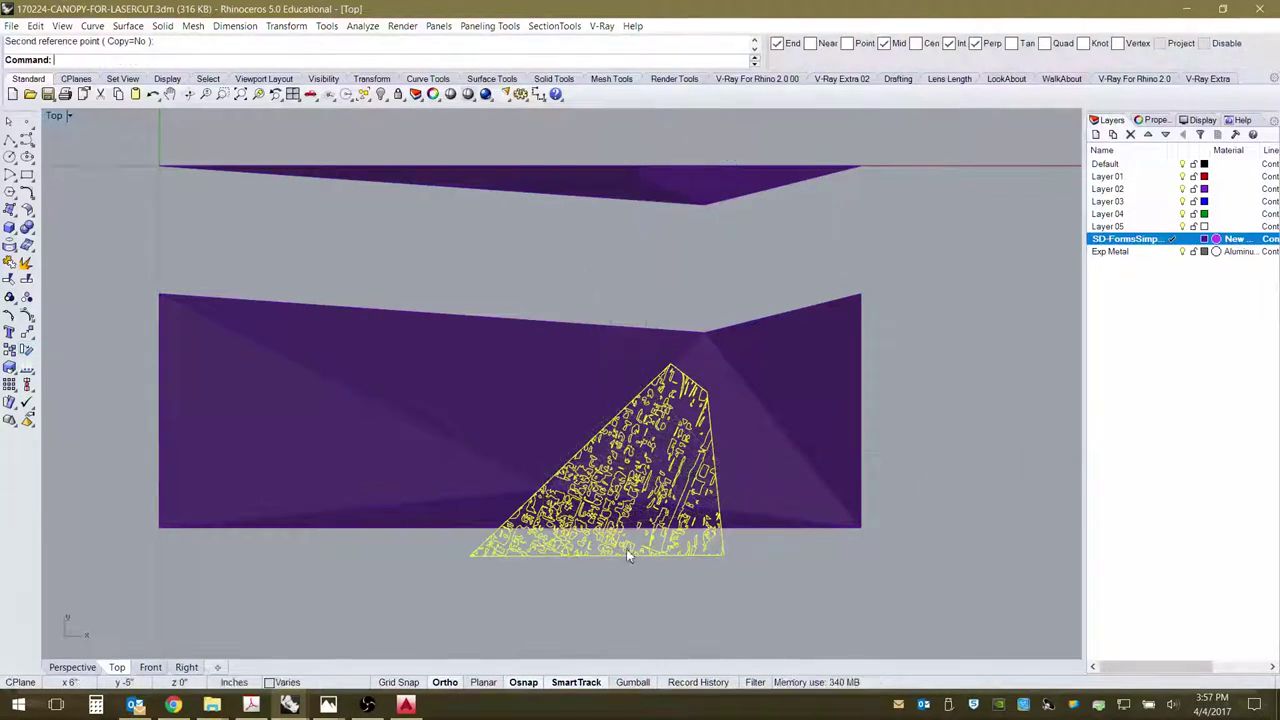
# Move the rotated pattern curves so their tip meets the notch vertex and their base lies along the larger piece's long straight edge.
pyautogui.click(27, 333)
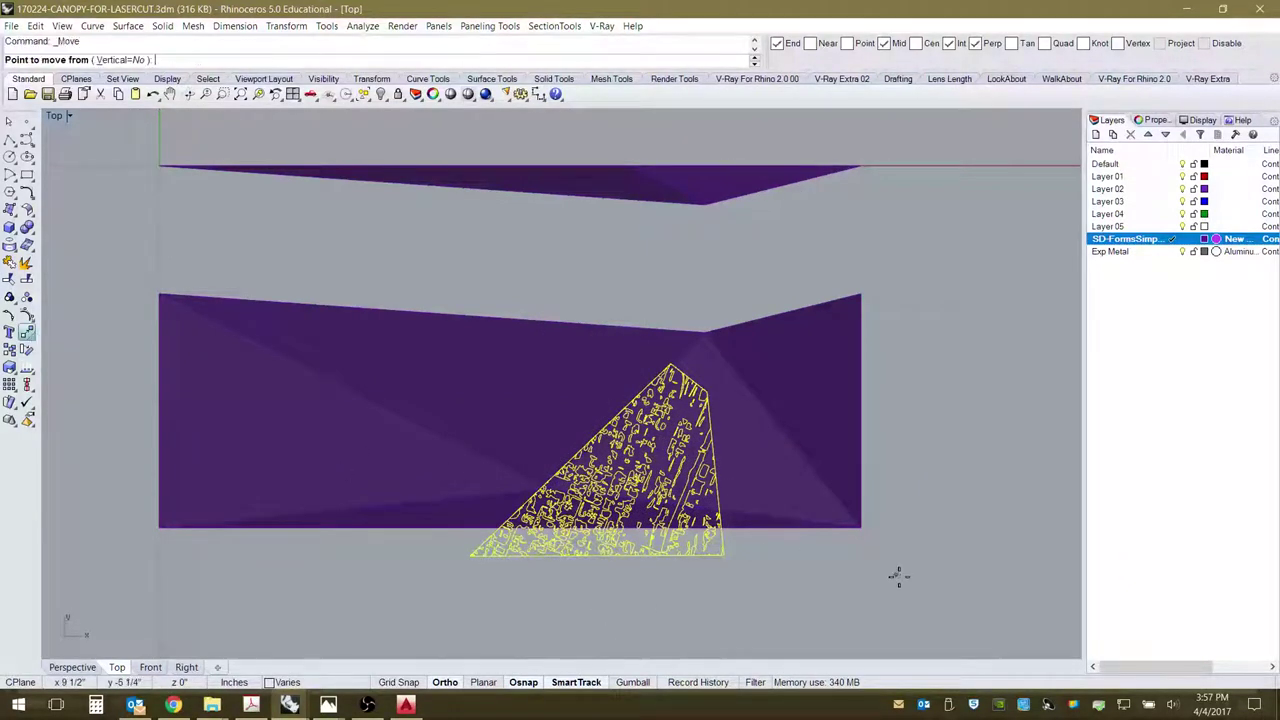
pyautogui.click(903, 610)
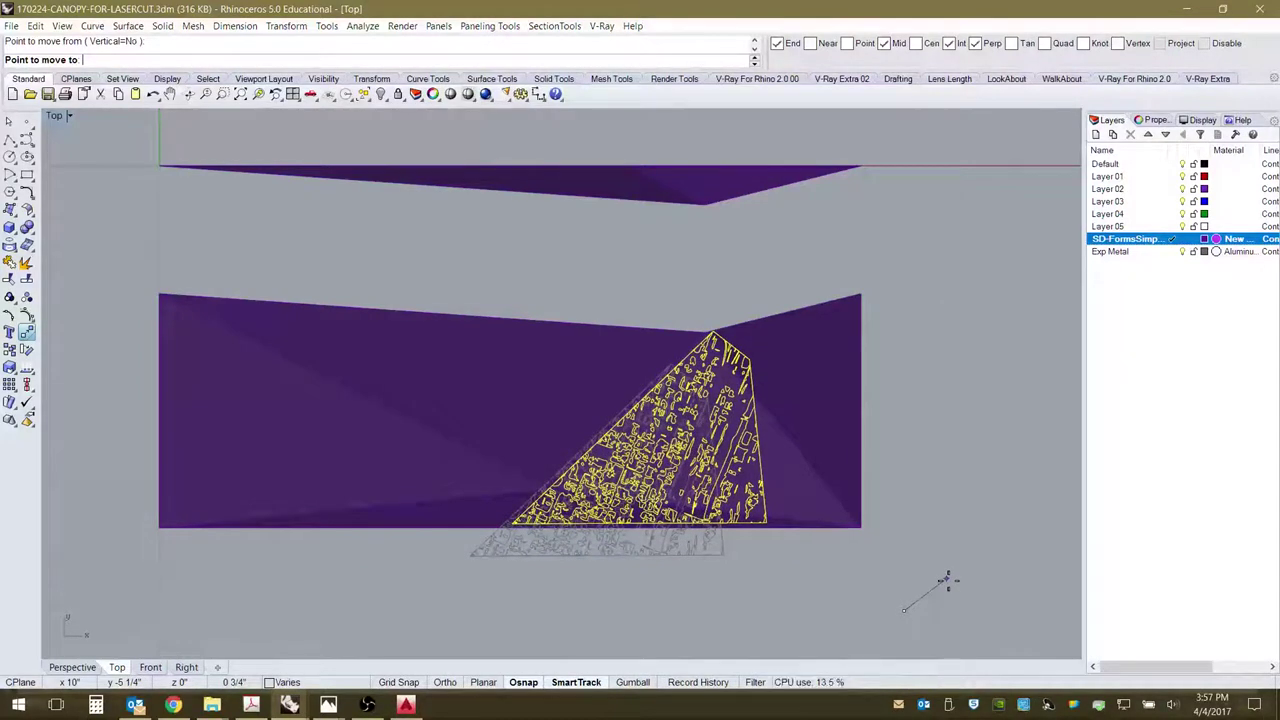
pyautogui.click(941, 582)
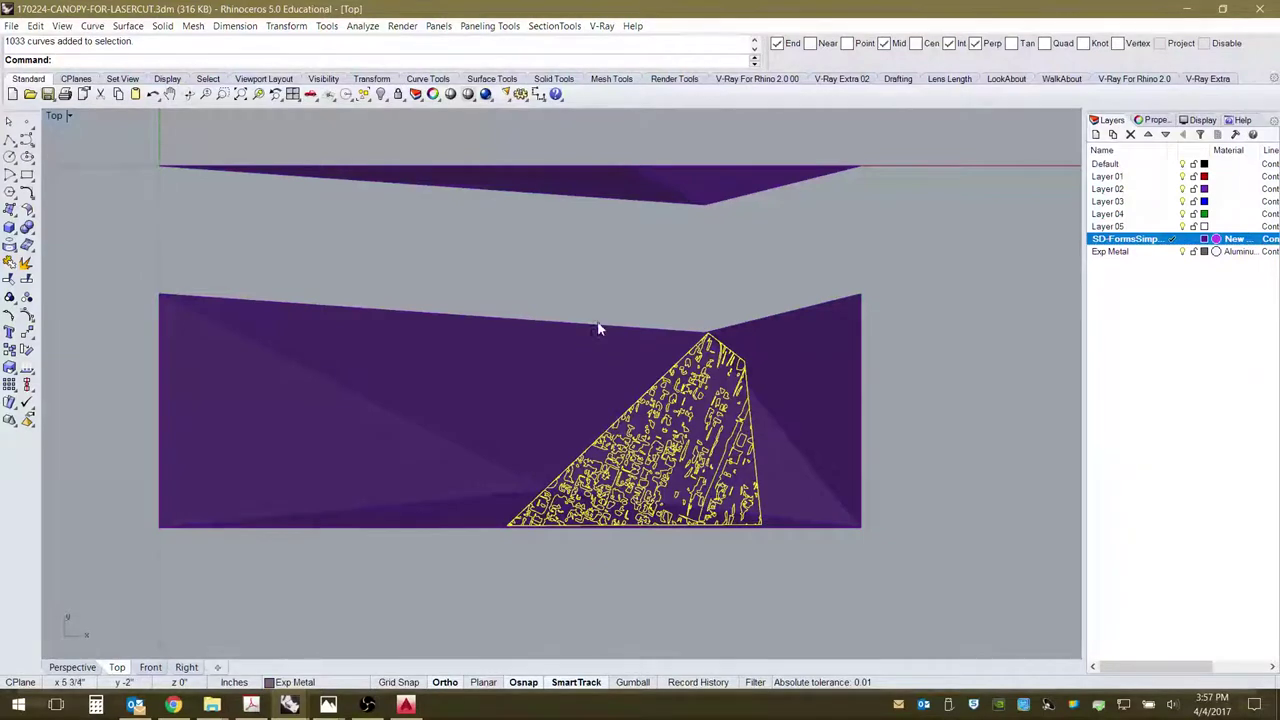
pyautogui.press('Escape')
# Project the pattern curves onto the larger canopy piece from the Top view, excluding the canopy edge beside the pattern from the selection.
pyautogui.click(287, 26)
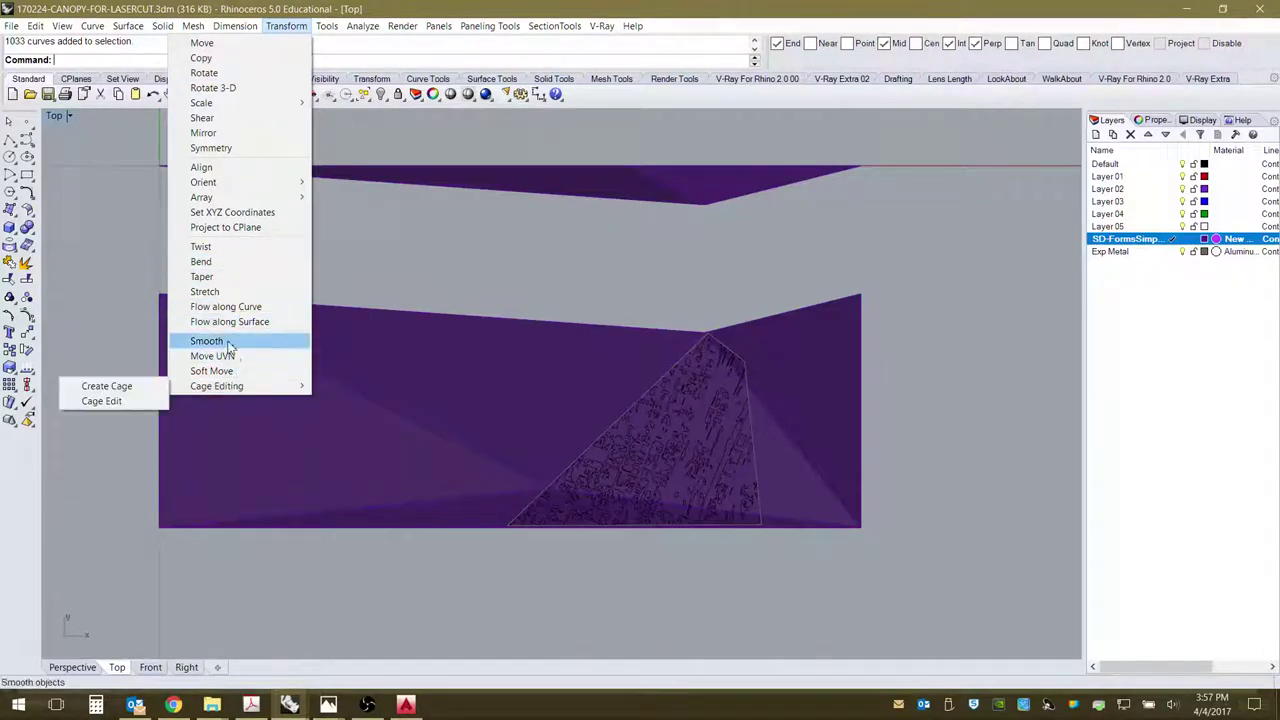
pyautogui.click(86, 37)
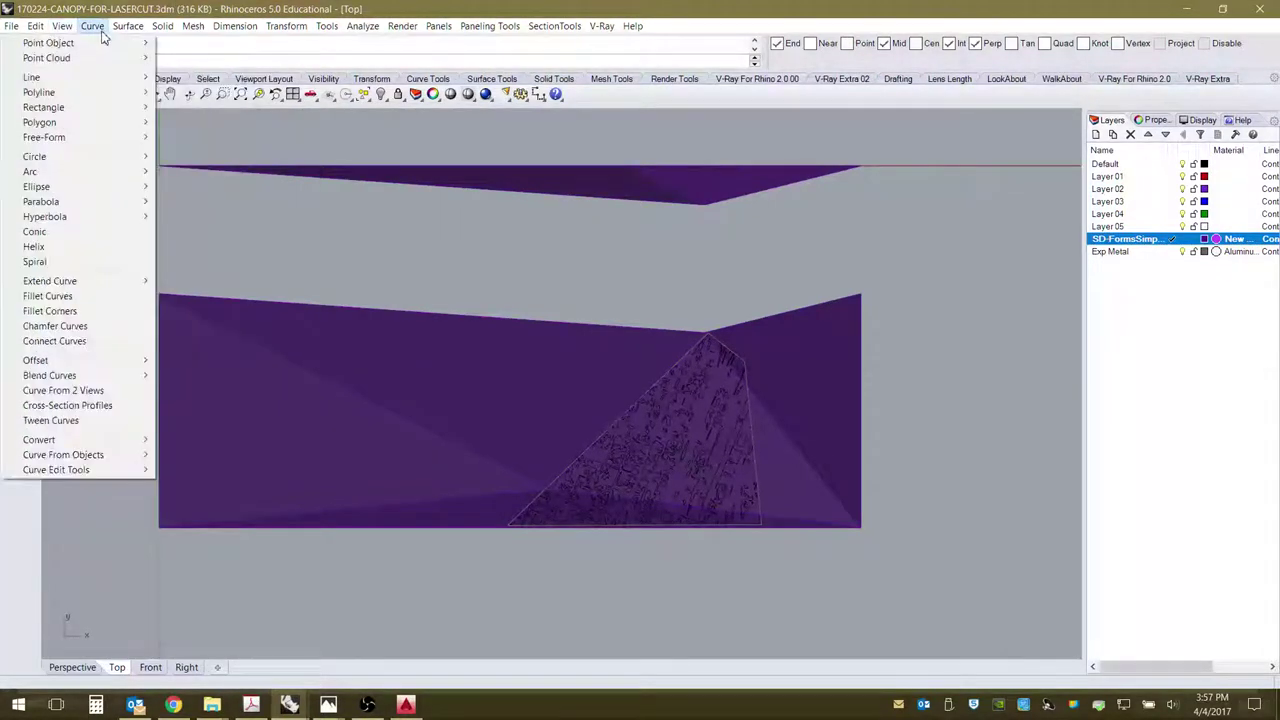
pyautogui.moveTo(99, 464)
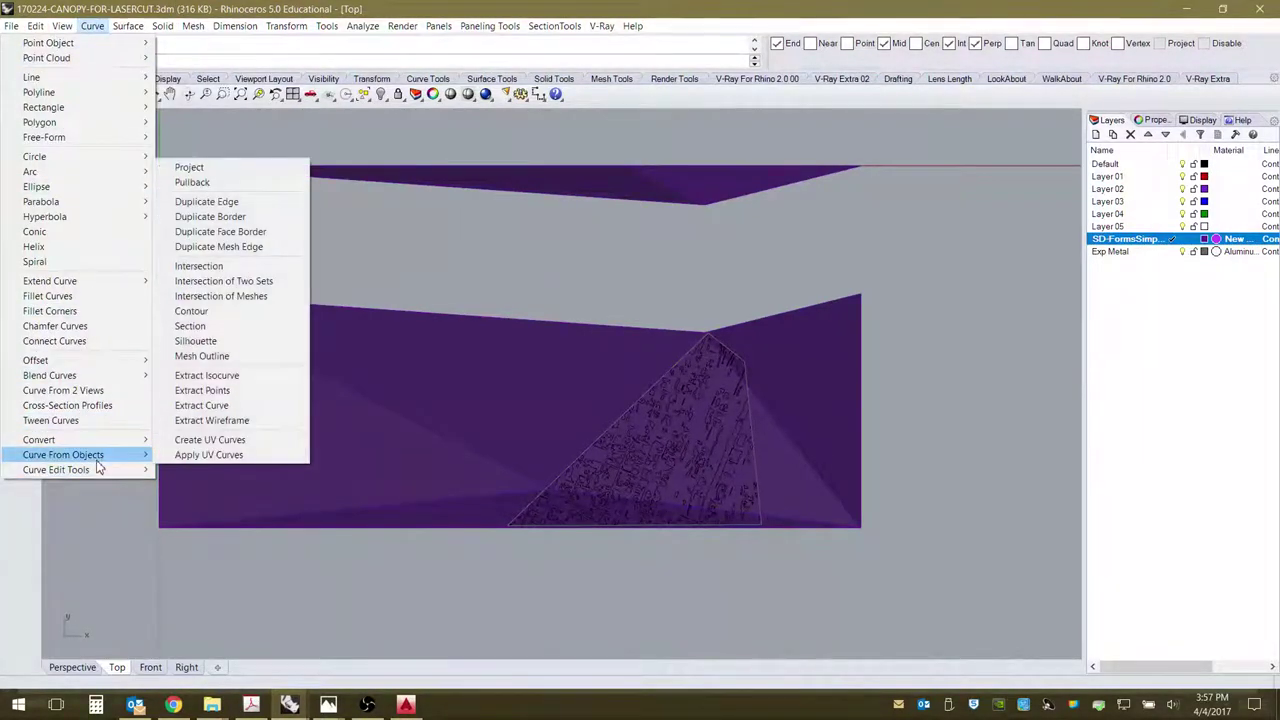
pyautogui.click(190, 168)
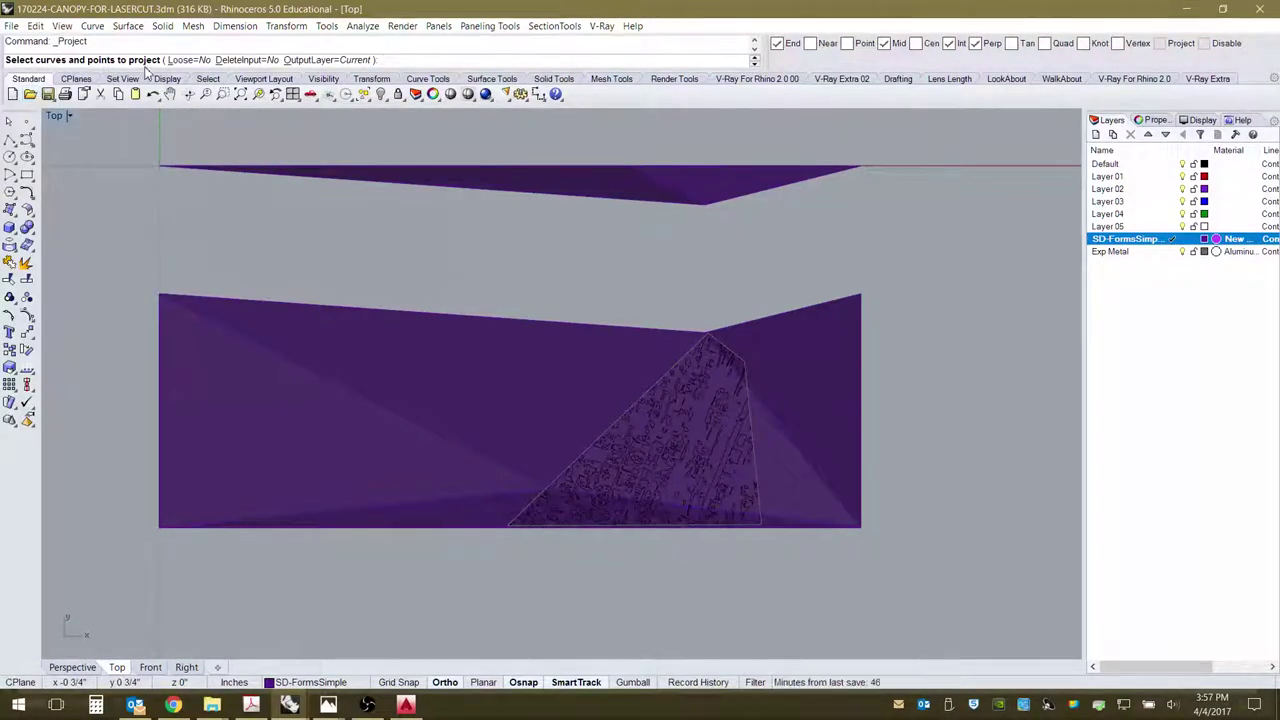
pyautogui.moveTo(469, 276); pyautogui.dragTo(630, 460)
pyautogui.moveTo(802, 576); pyautogui.dragTo(802, 576)
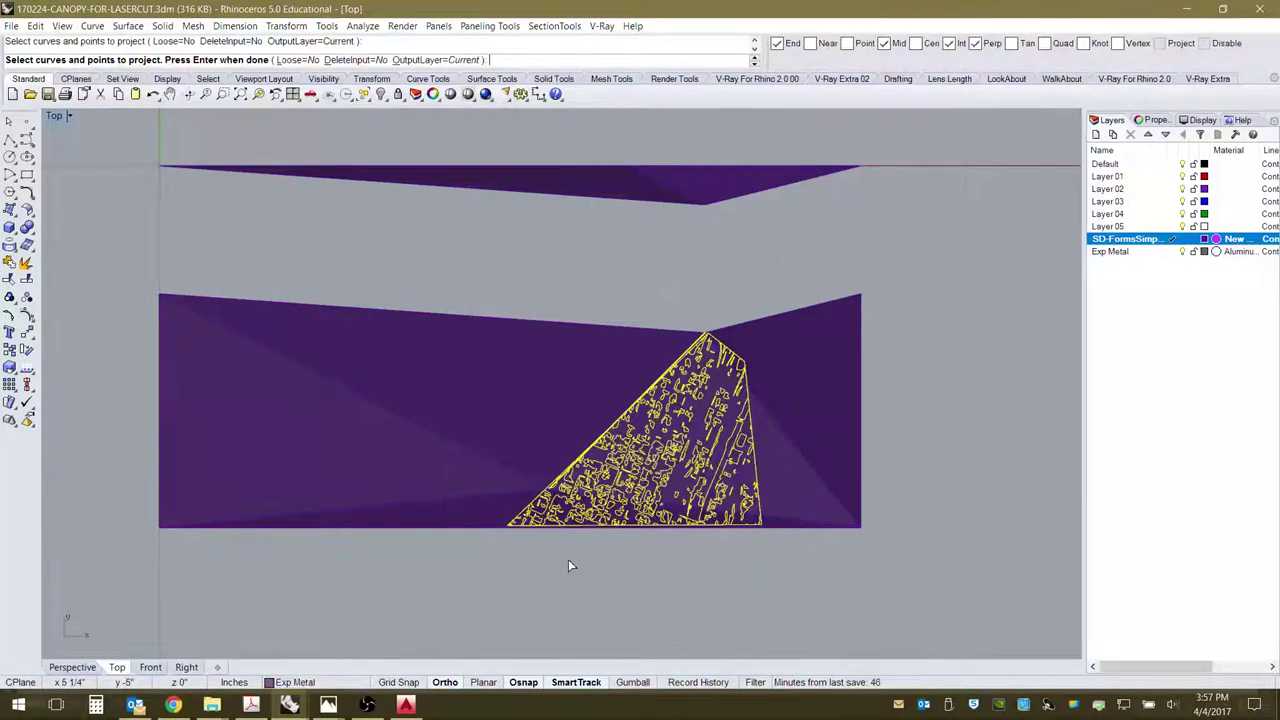
pyautogui.scroll(5, 702, 381)
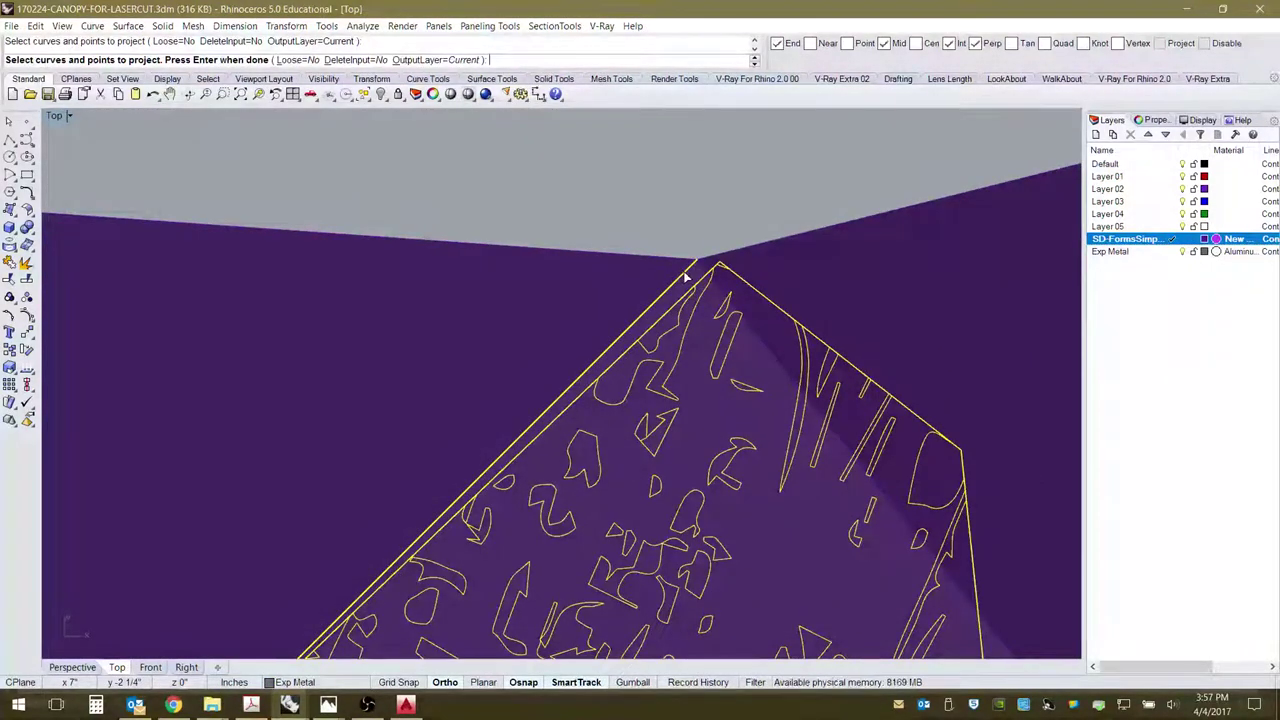
pyautogui.keyDown('ctrl'); pyautogui.click(686, 272); pyautogui.keyUp('ctrl')
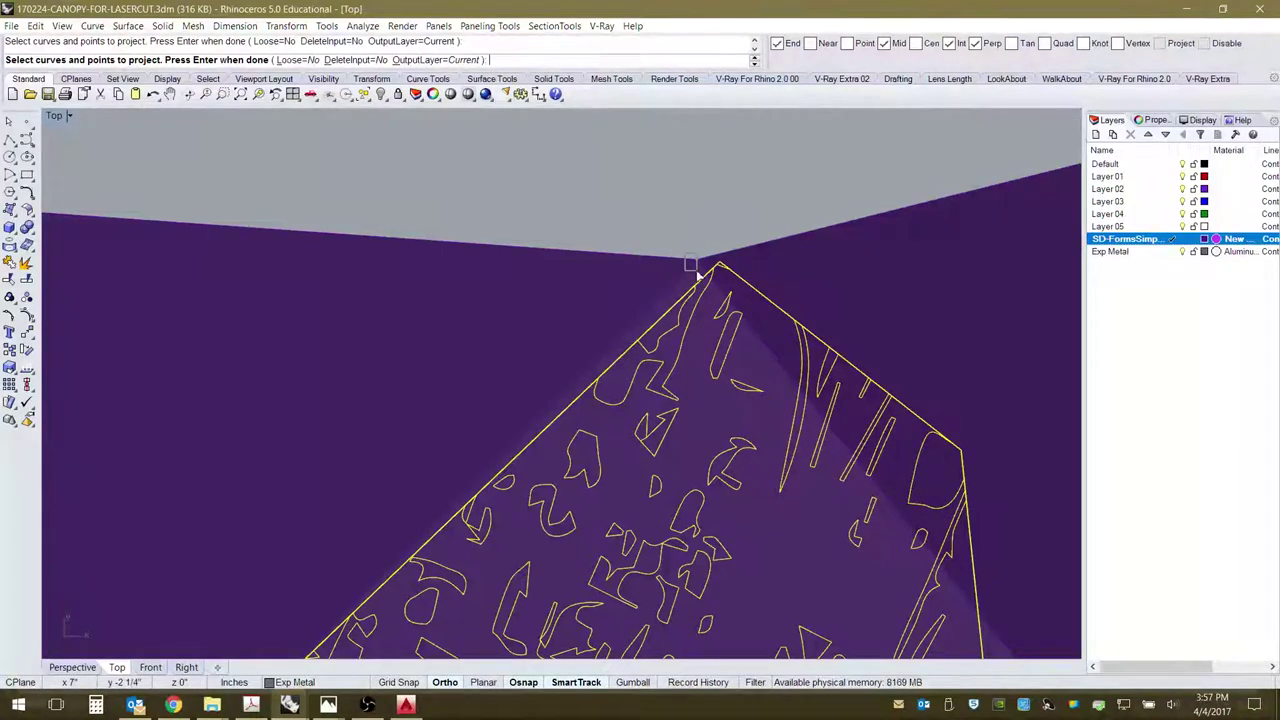
pyautogui.scroll(-6, 644, 255)
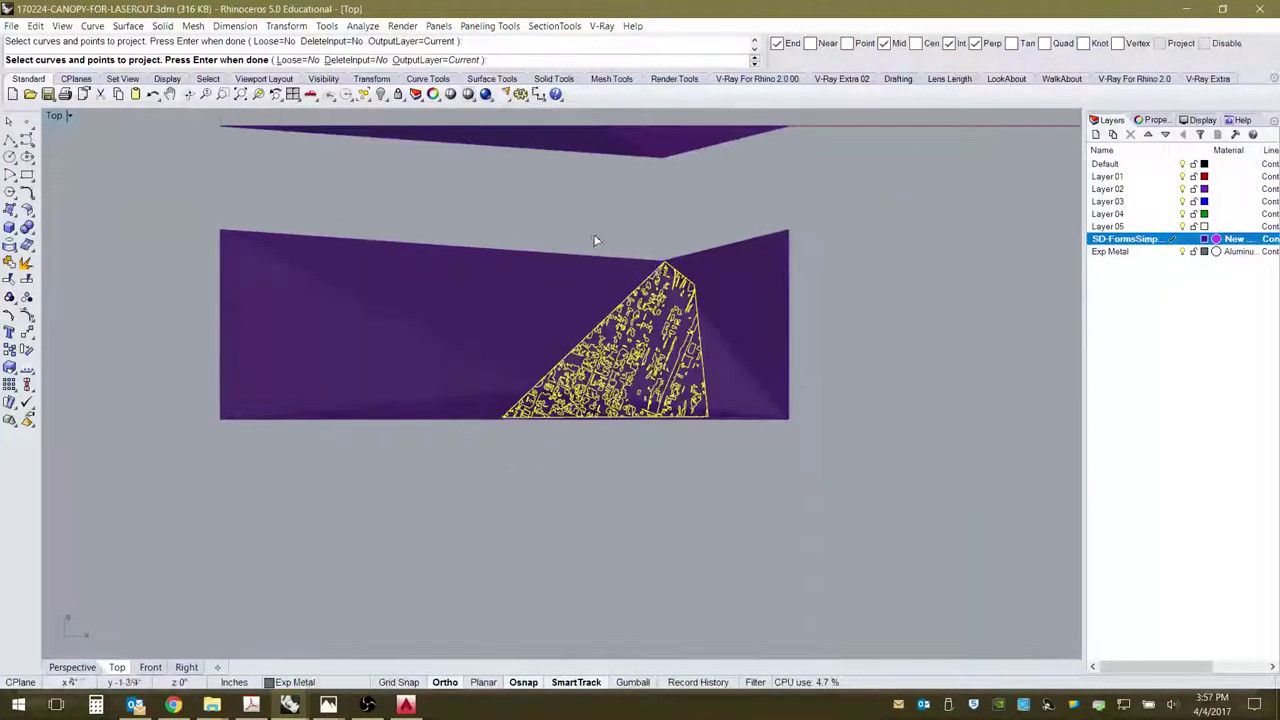
pyautogui.rightClick(334, 202)
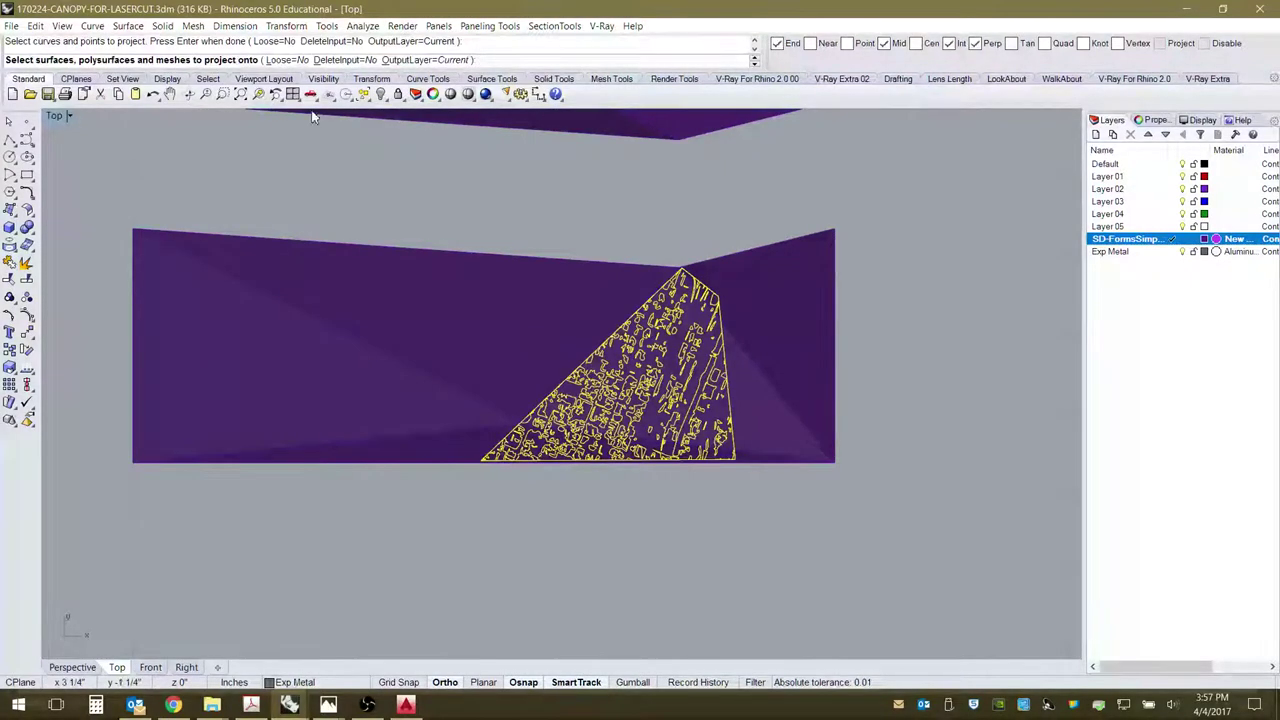
pyautogui.click(400, 295)
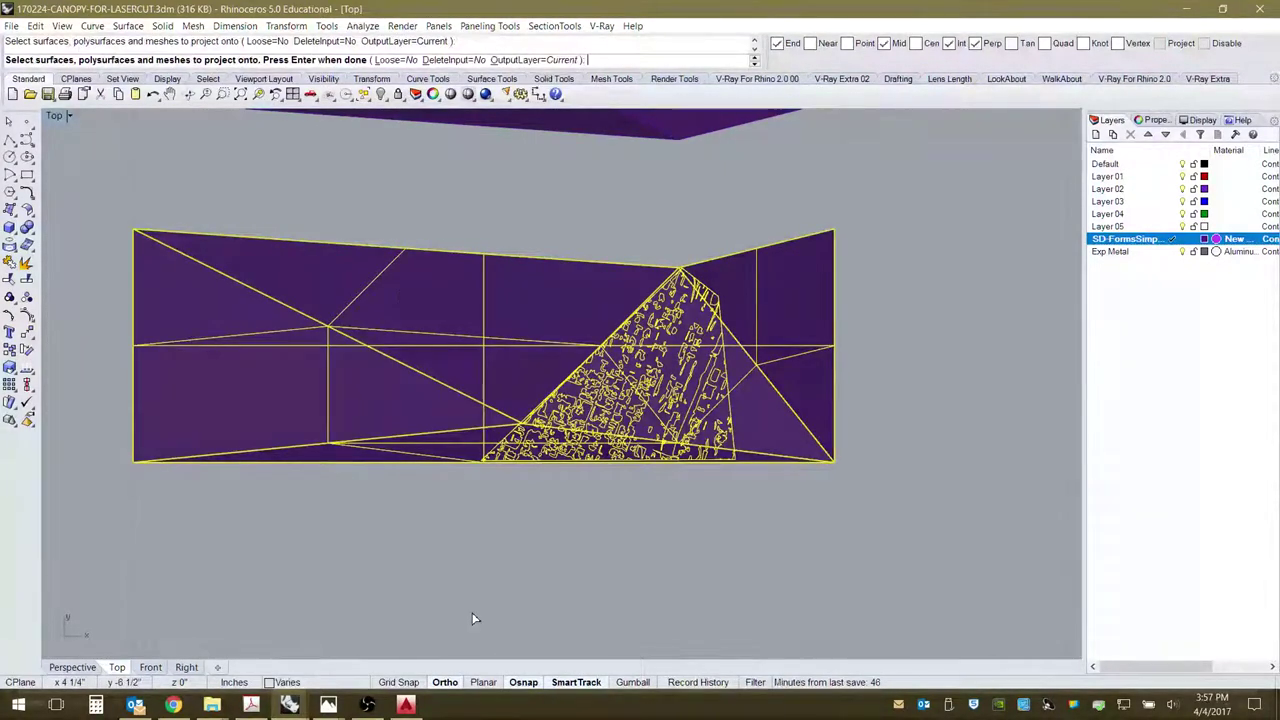
pyautogui.press('Return')
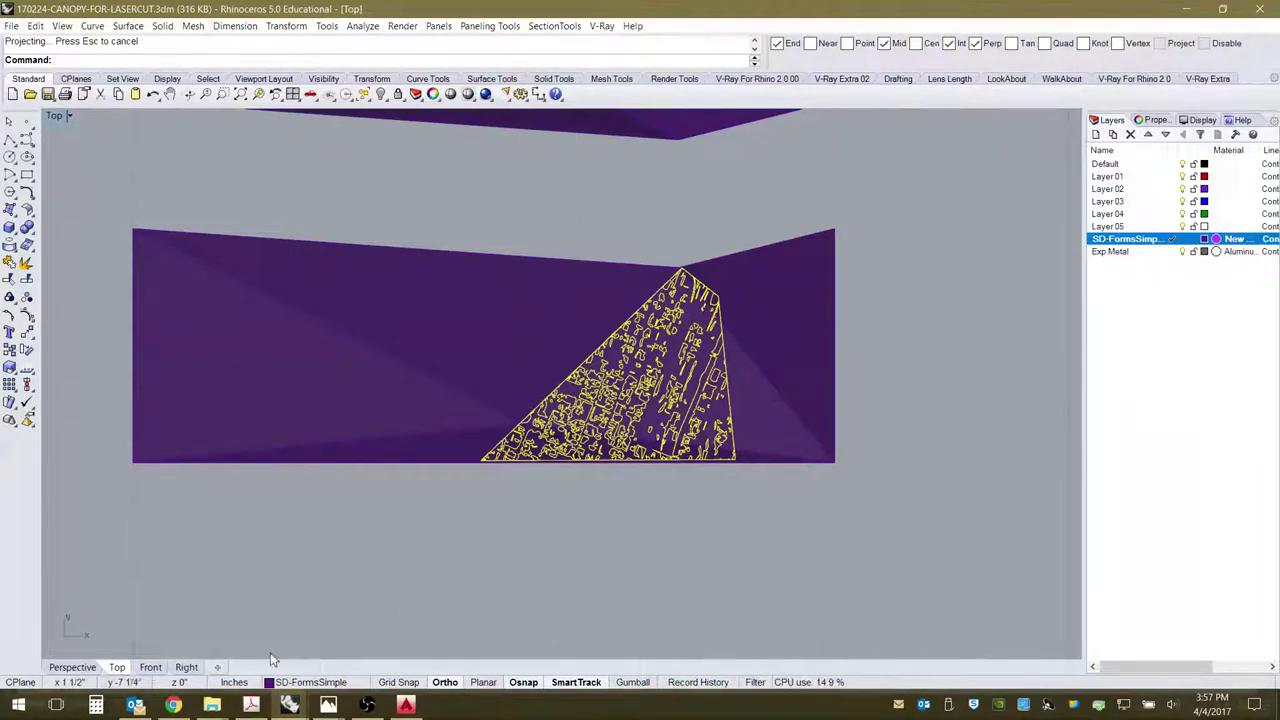
# Inspect the projected pattern on the larger canopy piece in the Perspective view.
pyautogui.click(88, 669)
pyautogui.scroll(-3, 650, 490)
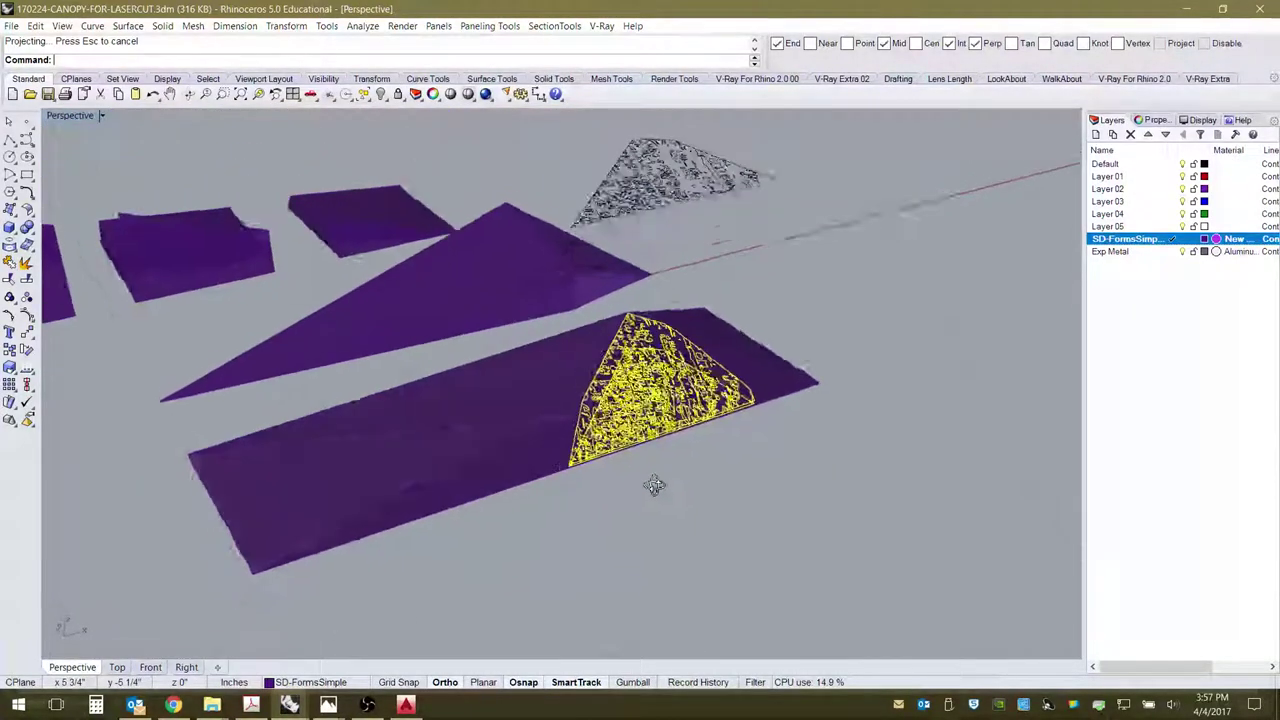
pyautogui.scroll(6, 663, 466)
pyautogui.moveTo(684, 479); pyautogui.dragTo(713, 383, button='right')
pyautogui.moveTo(619, 373); pyautogui.dragTo(676, 290, button='right')
pyautogui.scroll(3, 674, 287)
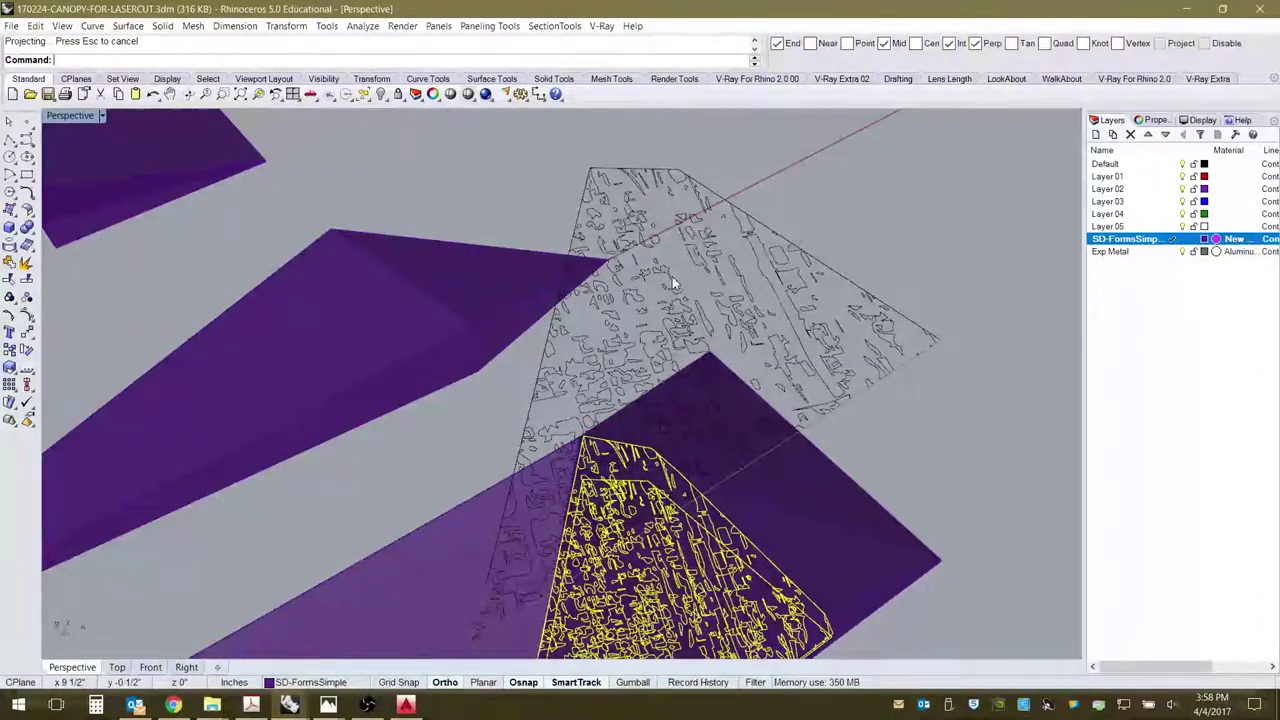
# Switch to AutoCAD and examine the canopy section cuts and their framing members.
pyautogui.click(405, 705)
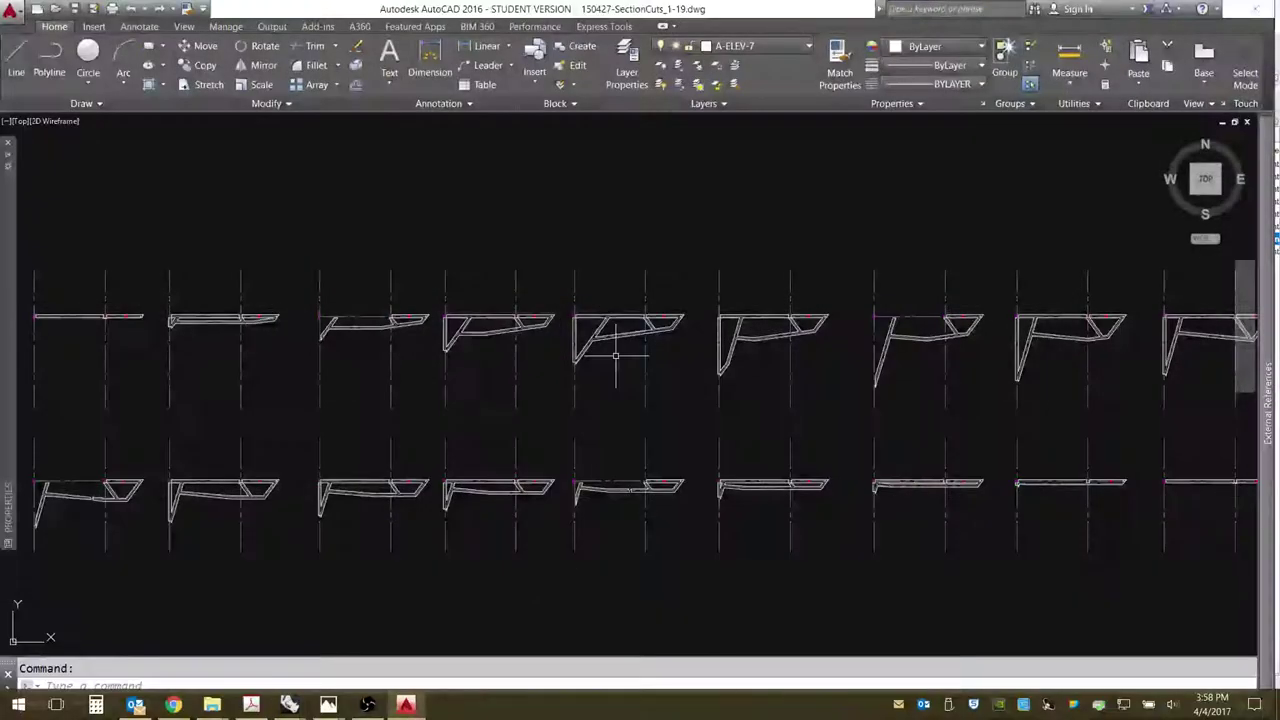
pyautogui.scroll(-3, 580, 343)
pyautogui.scroll(8, 580, 343)
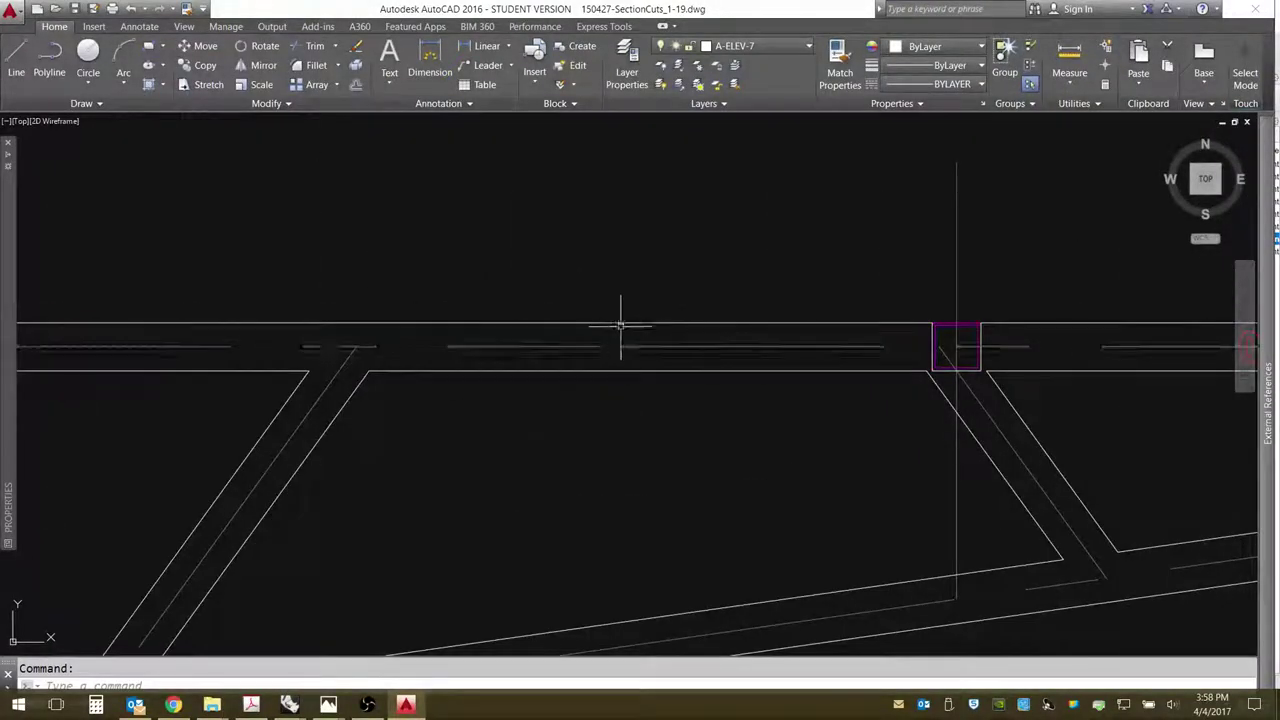
pyautogui.scroll(-5, 620, 338)
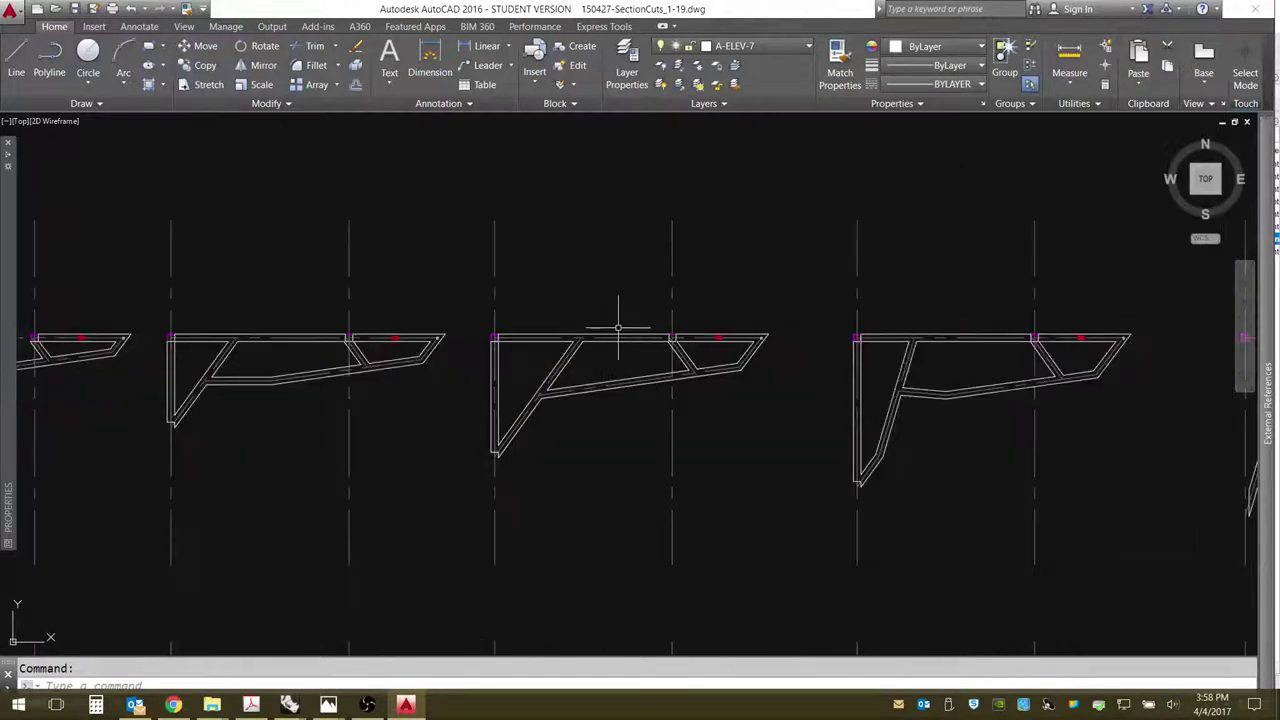
pyautogui.scroll(-5, 466, 337)
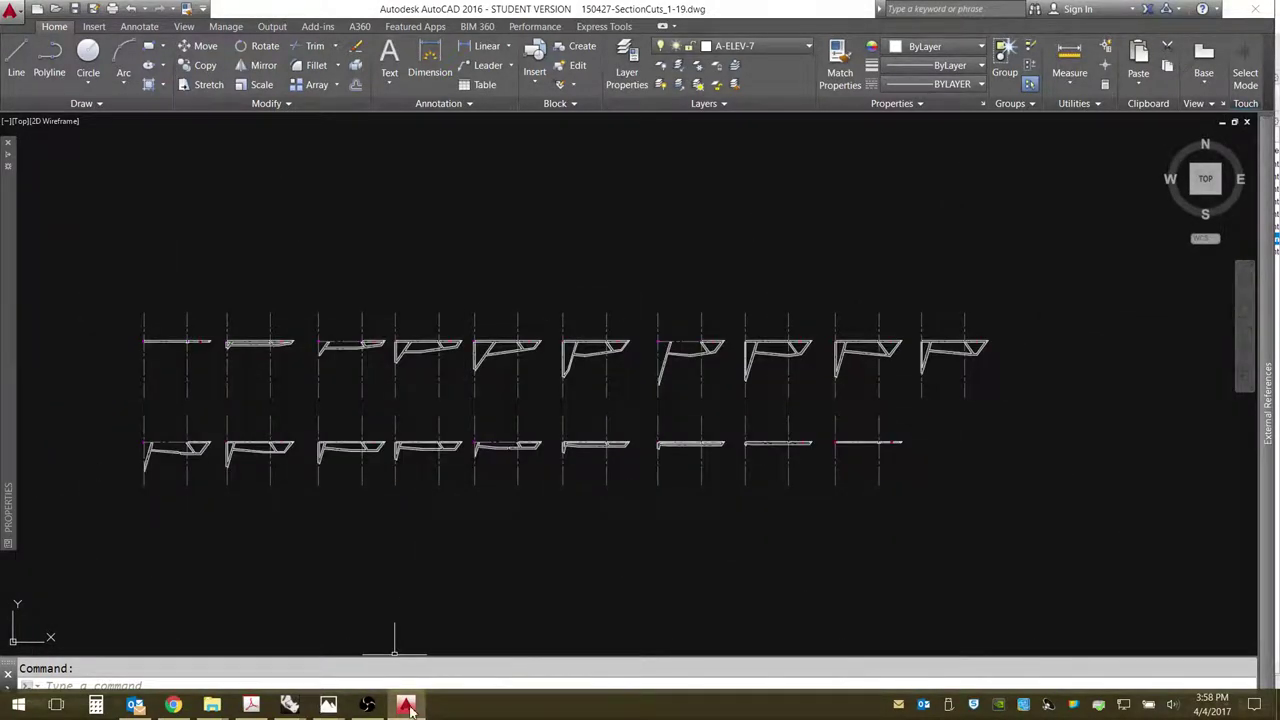
# Return to the canopy laser-cut model in Rhino and move the larger canopy piece away from the projected pattern curves.
pyautogui.moveTo(290, 708)
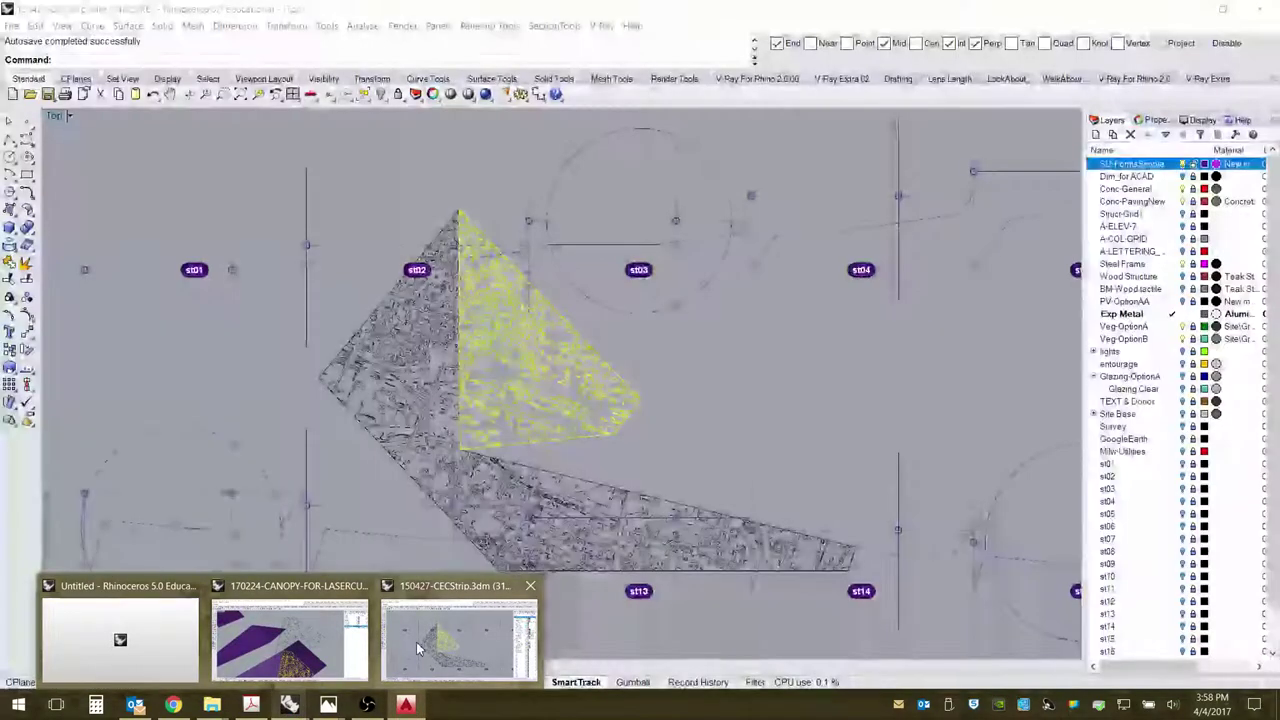
pyautogui.moveTo(306, 653)
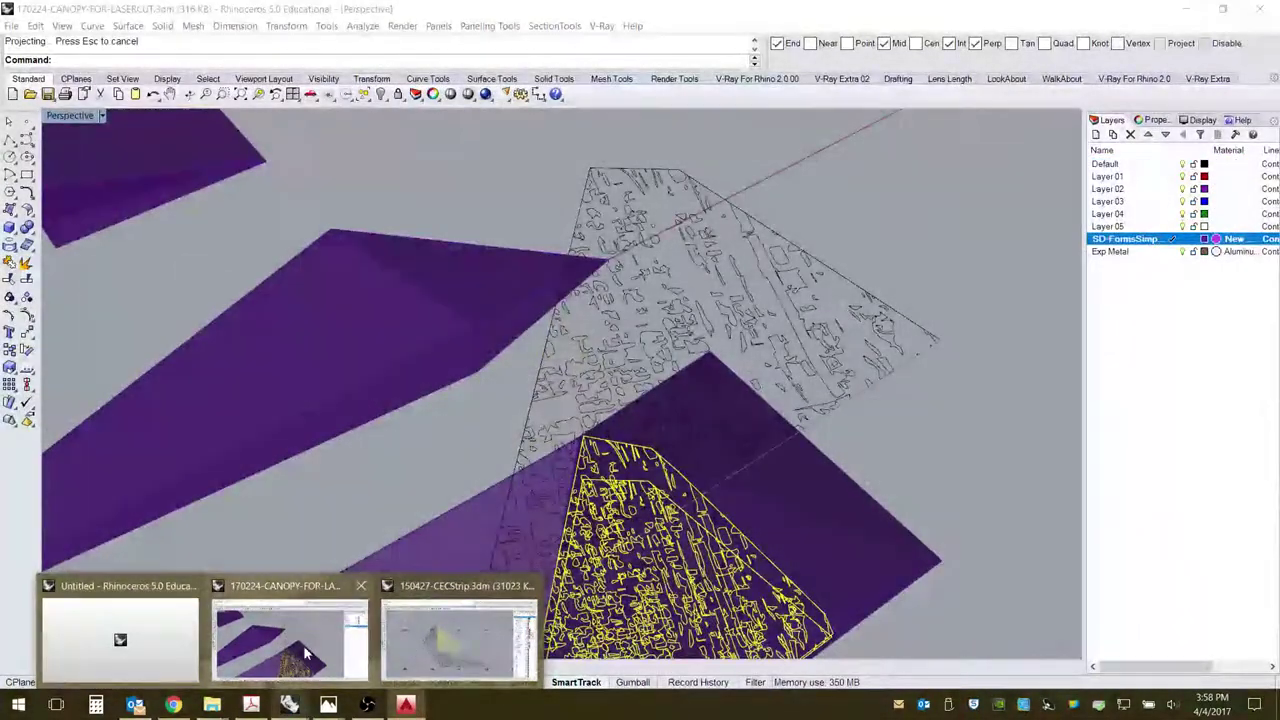
pyautogui.click(305, 648)
pyautogui.scroll(-5, 614, 285)
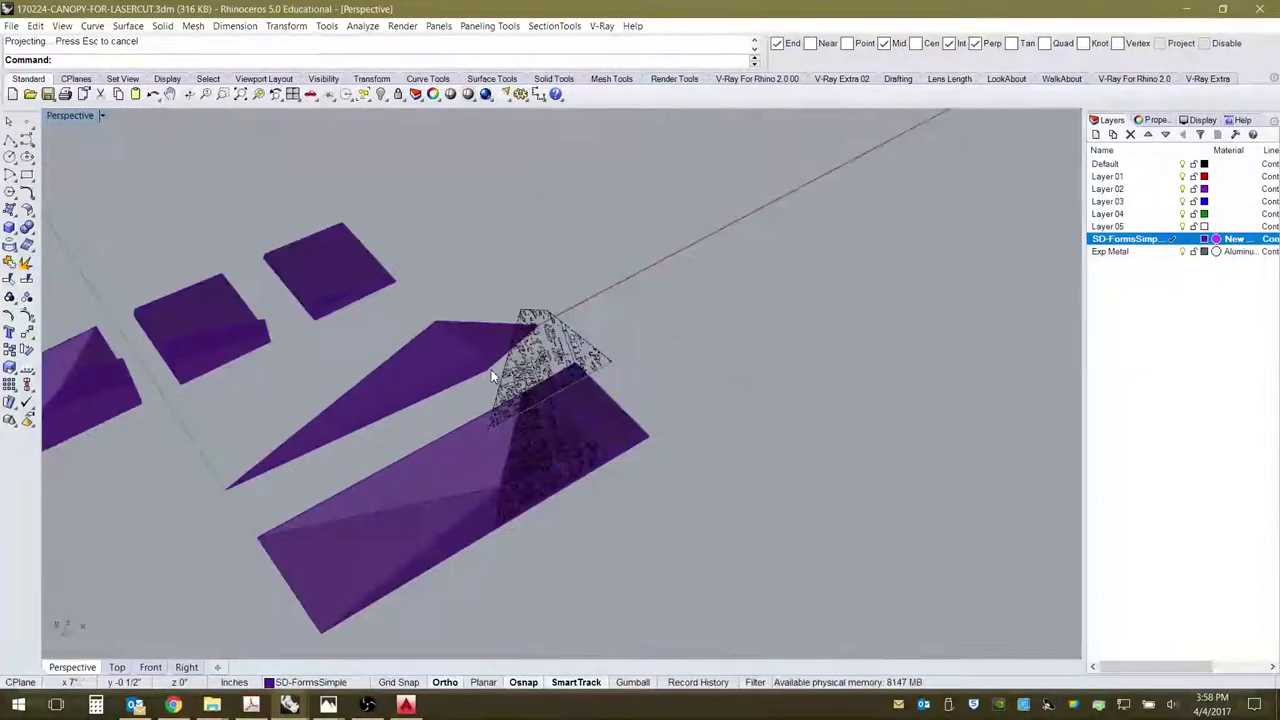
pyautogui.moveTo(671, 551); pyautogui.dragTo(681, 505, button='right')
pyautogui.click(447, 540)
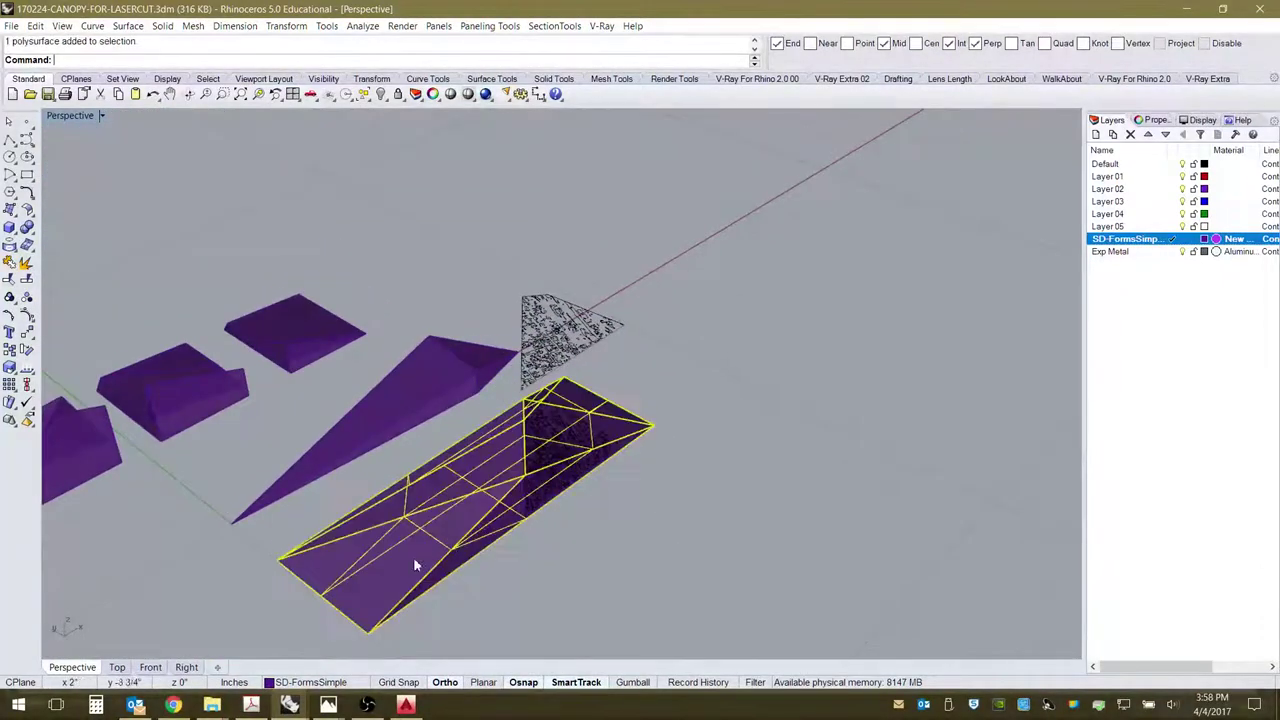
pyautogui.moveTo(413, 557); pyautogui.dragTo(729, 413)
pyautogui.click(591, 551)
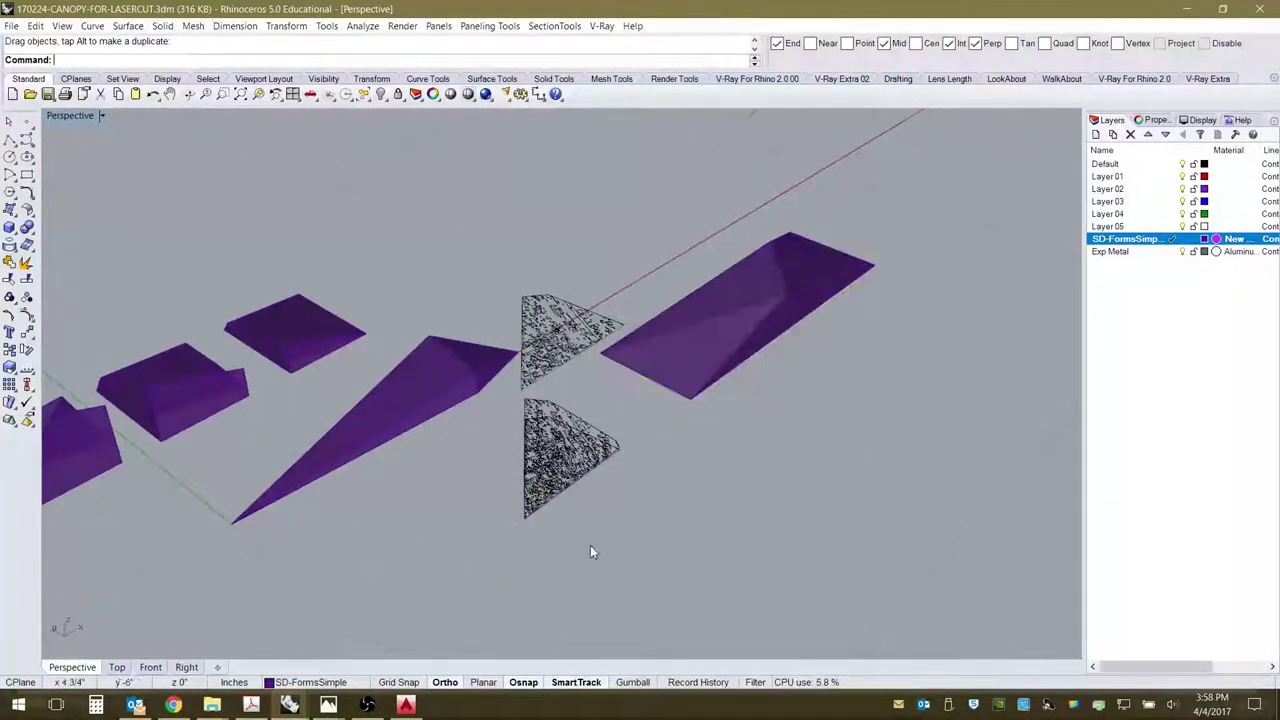
# Examine the projected curves from a low angle, and select the relocated canopy piece to inspect its folded faces.
pyautogui.moveTo(591, 551); pyautogui.dragTo(734, 366, button='right')
pyautogui.scroll(5, 731, 371)
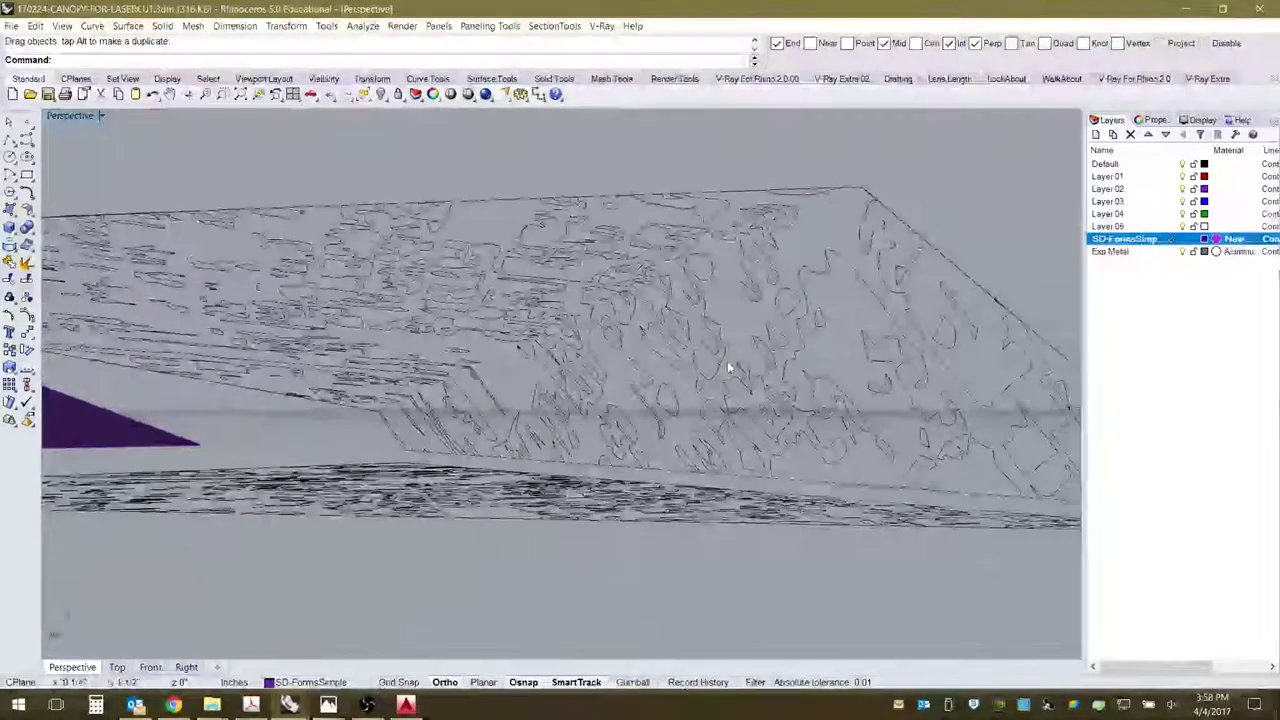
pyautogui.moveTo(592, 277); pyautogui.dragTo(374, 449, button='right')
pyautogui.click(688, 316)
pyautogui.click(754, 474)
pyautogui.moveTo(754, 474); pyautogui.dragTo(950, 352, button='right')
pyautogui.moveTo(587, 393); pyautogui.dragTo(938, 492, button='right')
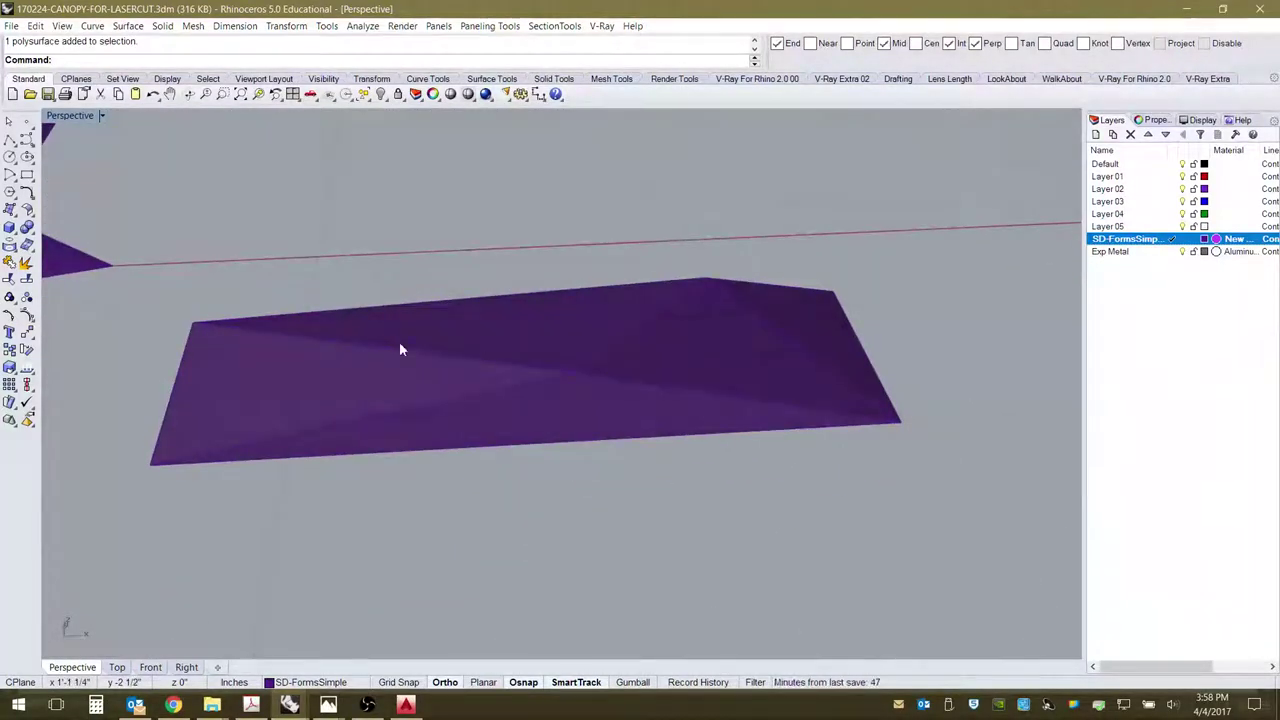
pyautogui.click(446, 369)
pyautogui.moveTo(551, 477); pyautogui.dragTo(216, 134, button='right')
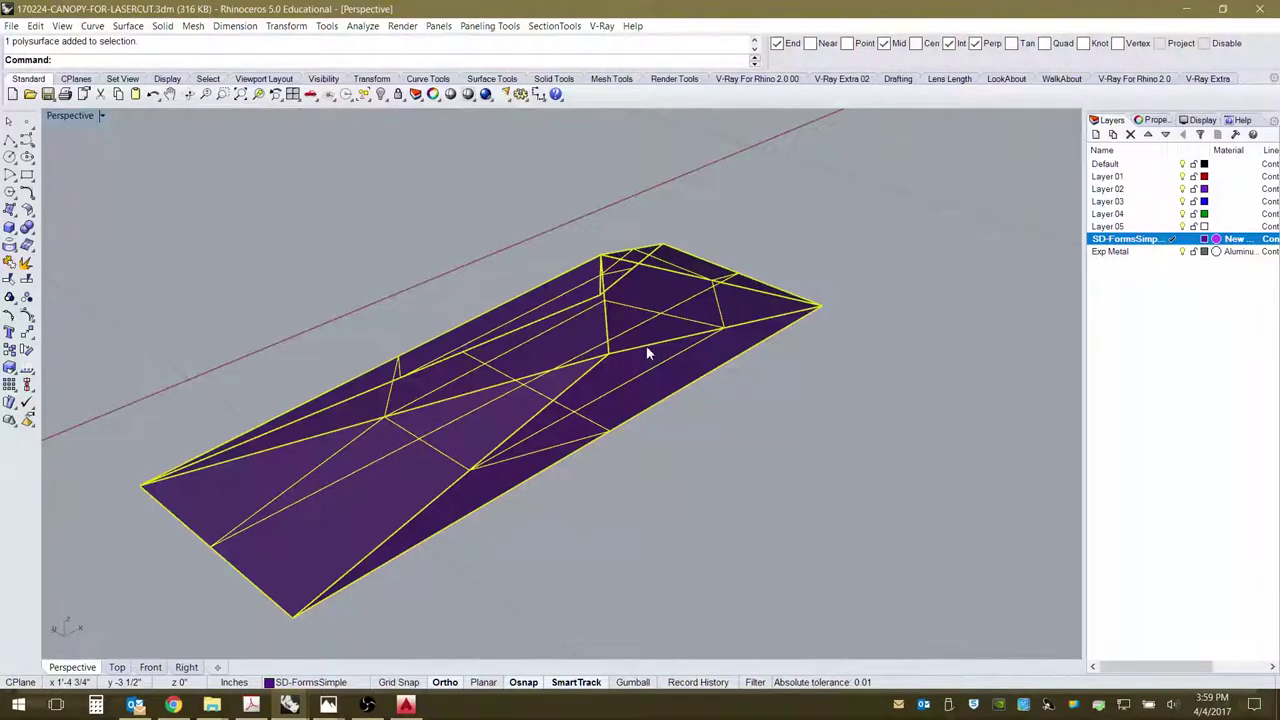
# Unroll the selected canopy piece into one flat surface, with Explode set to No and Labels set to Yes.
pyautogui.click(128, 26)
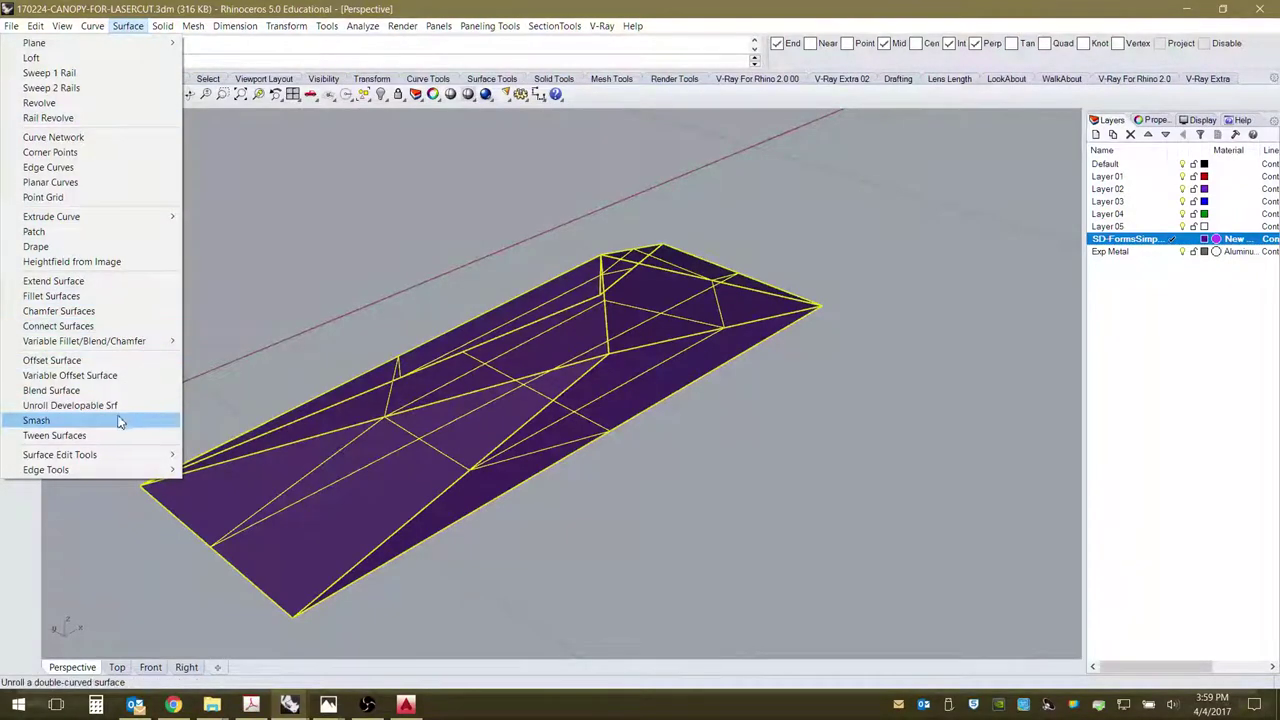
pyautogui.click(85, 406)
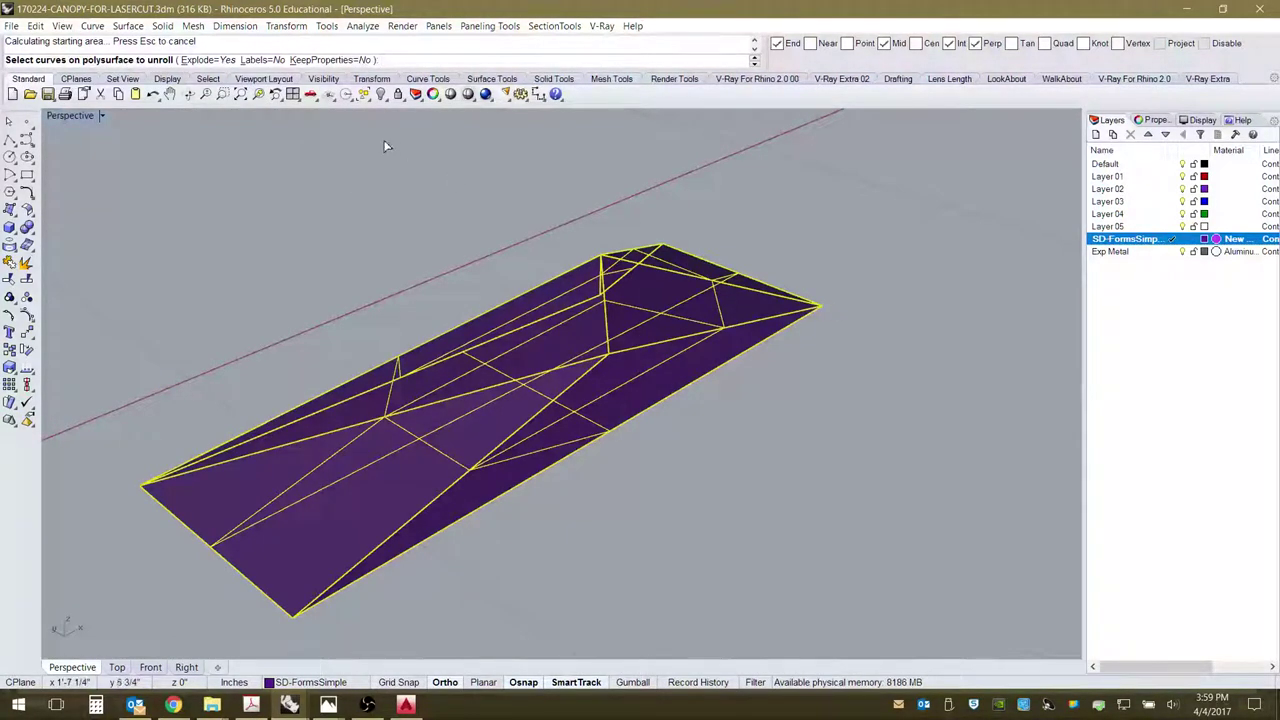
pyautogui.click(212, 60)
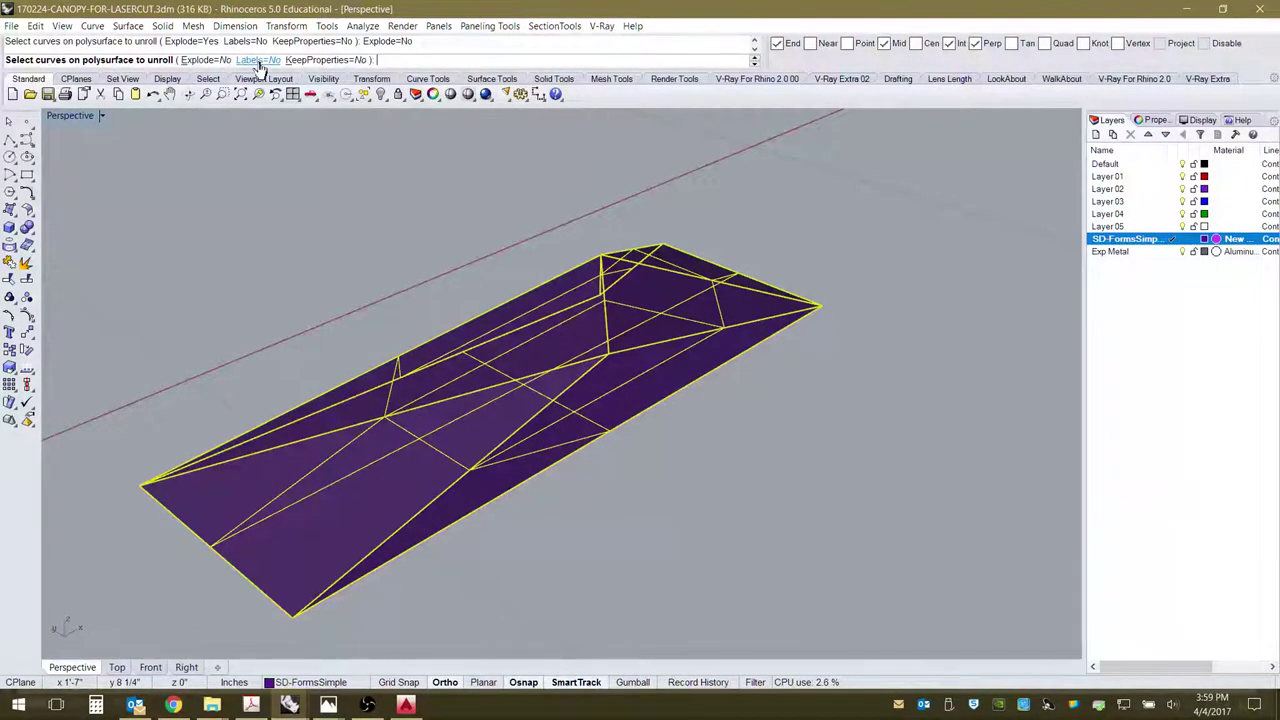
pyautogui.click(258, 60)
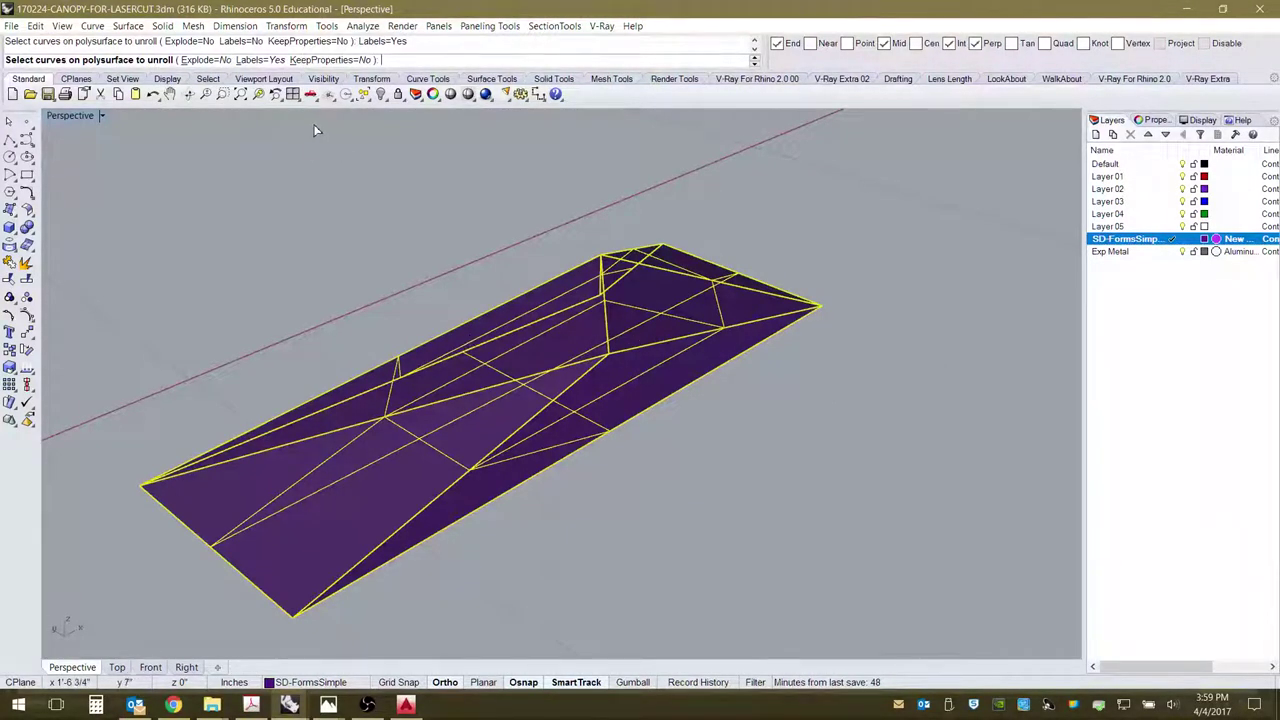
pyautogui.press('Return')
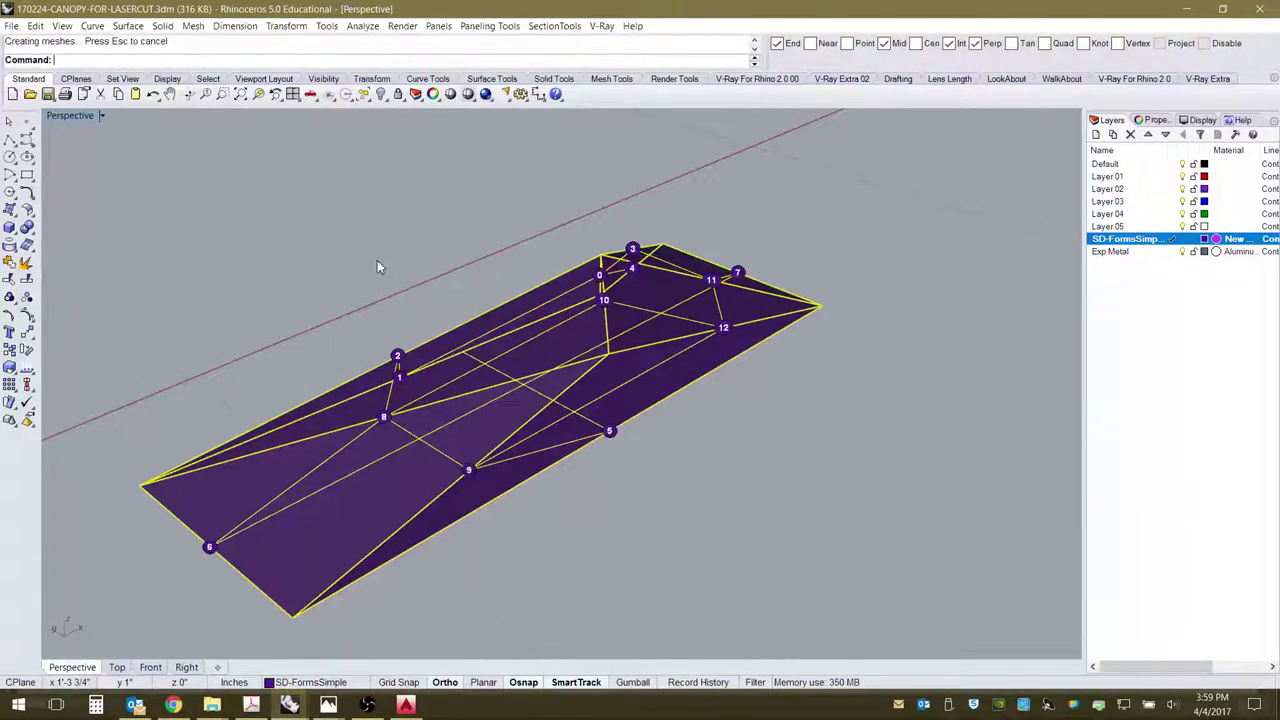
# Move the small canopy pieces and the narrow folded piece clear of the labeled unrolled surface.
pyautogui.scroll(-5, 377, 260)
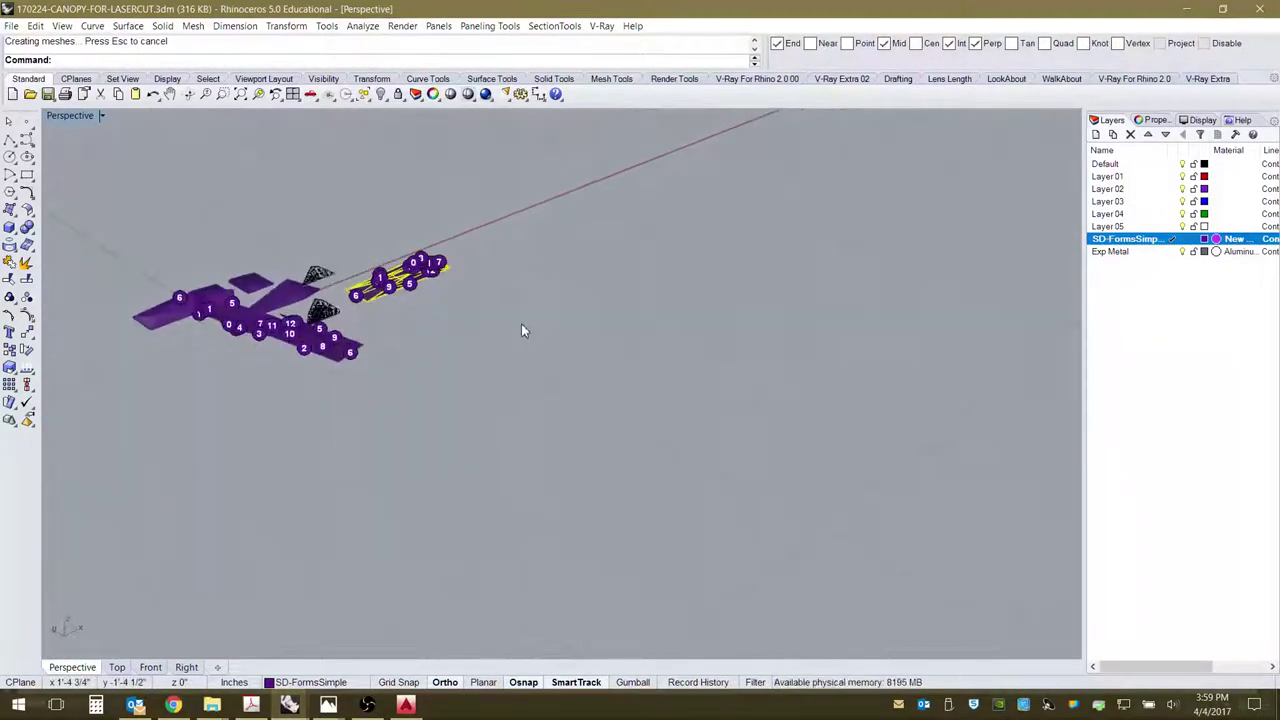
pyautogui.moveTo(510, 397); pyautogui.dragTo(410, 405, button='right')
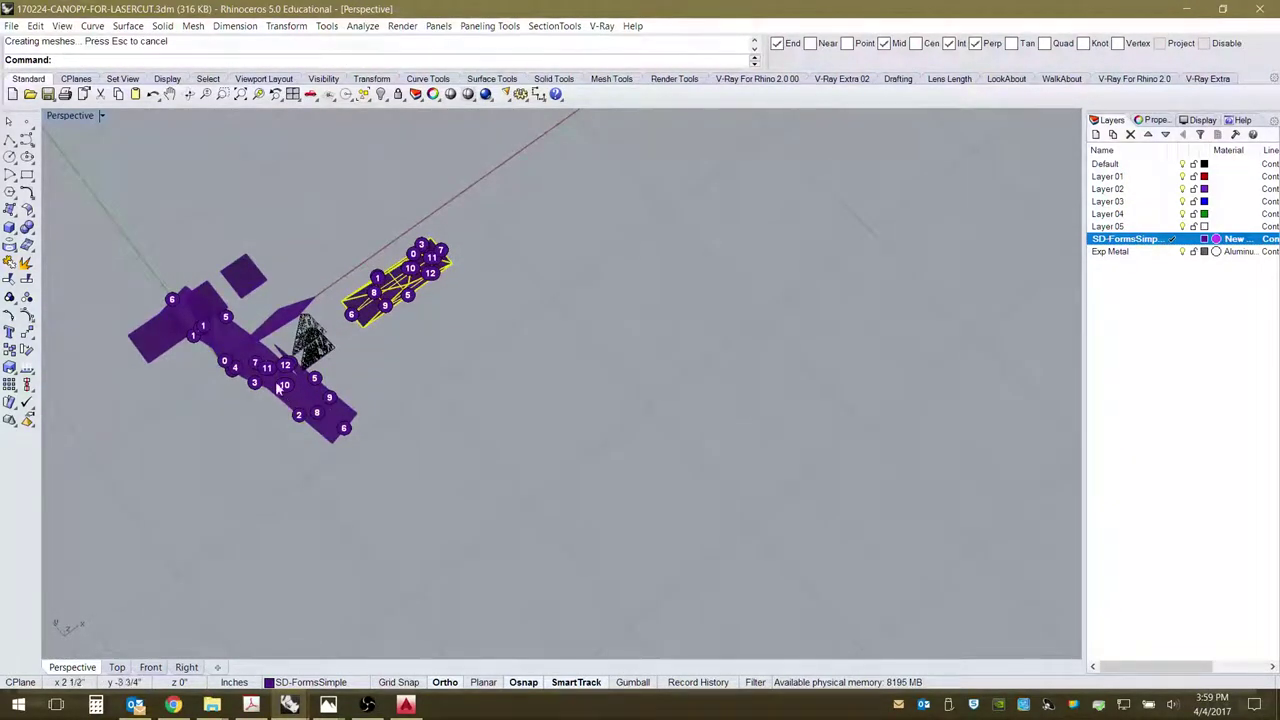
pyautogui.scroll(5, 150, 340)
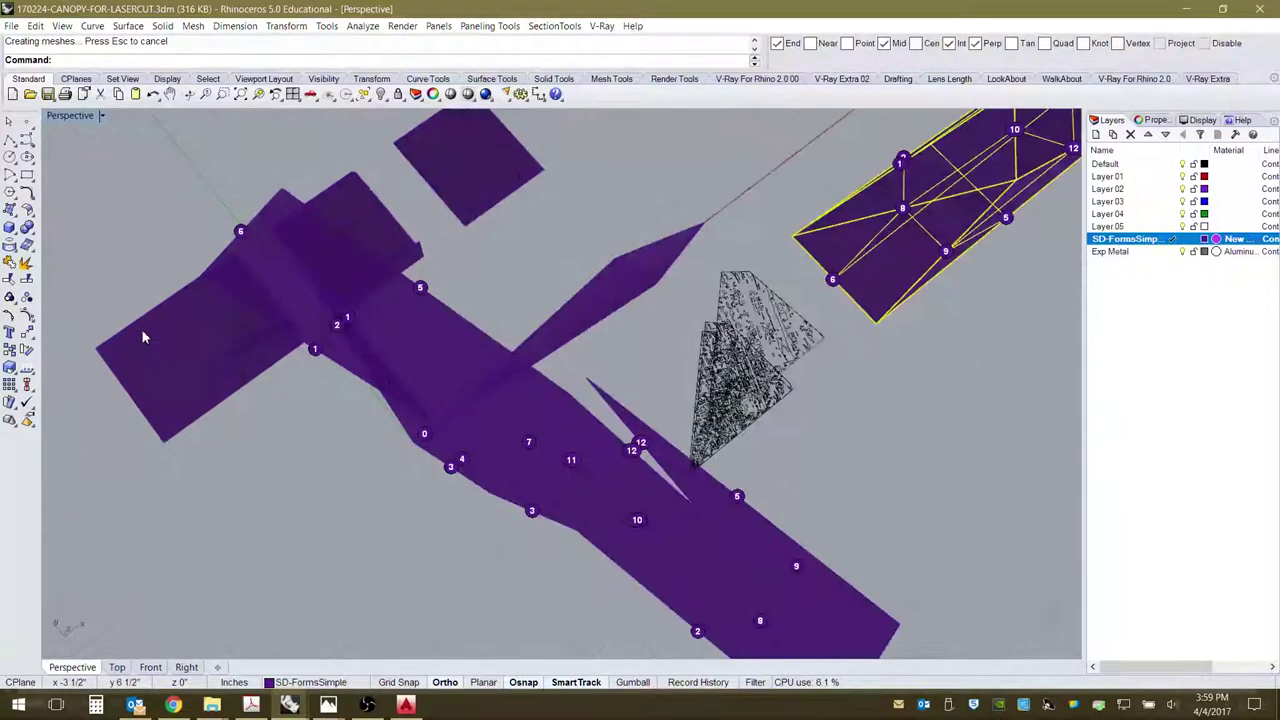
pyautogui.moveTo(176, 373); pyautogui.dragTo(259, 117)
pyautogui.scroll(-5, 700, 520)
pyautogui.scroll(5, 620, 400)
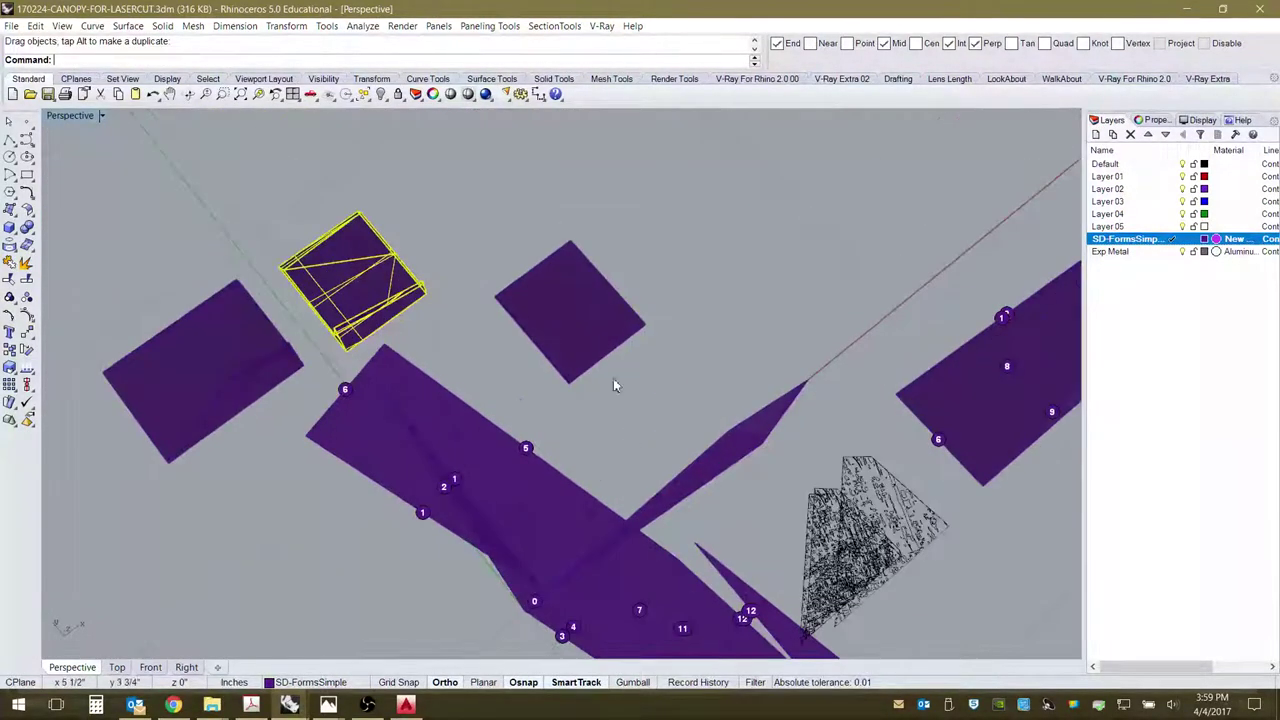
pyautogui.moveTo(604, 358); pyautogui.dragTo(476, 218)
pyautogui.scroll(-4, 611, 408)
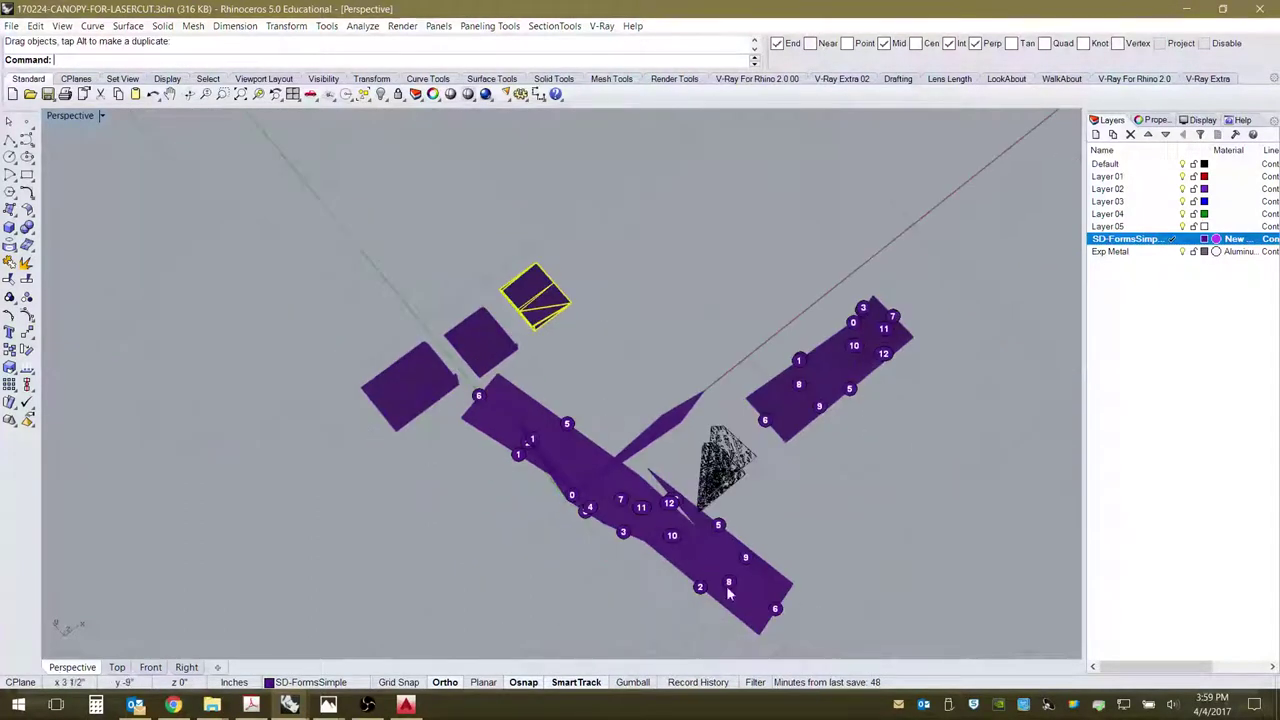
pyautogui.scroll(2, 700, 450)
pyautogui.moveTo(667, 400); pyautogui.dragTo(736, 351)
pyautogui.scroll(2, 736, 351)
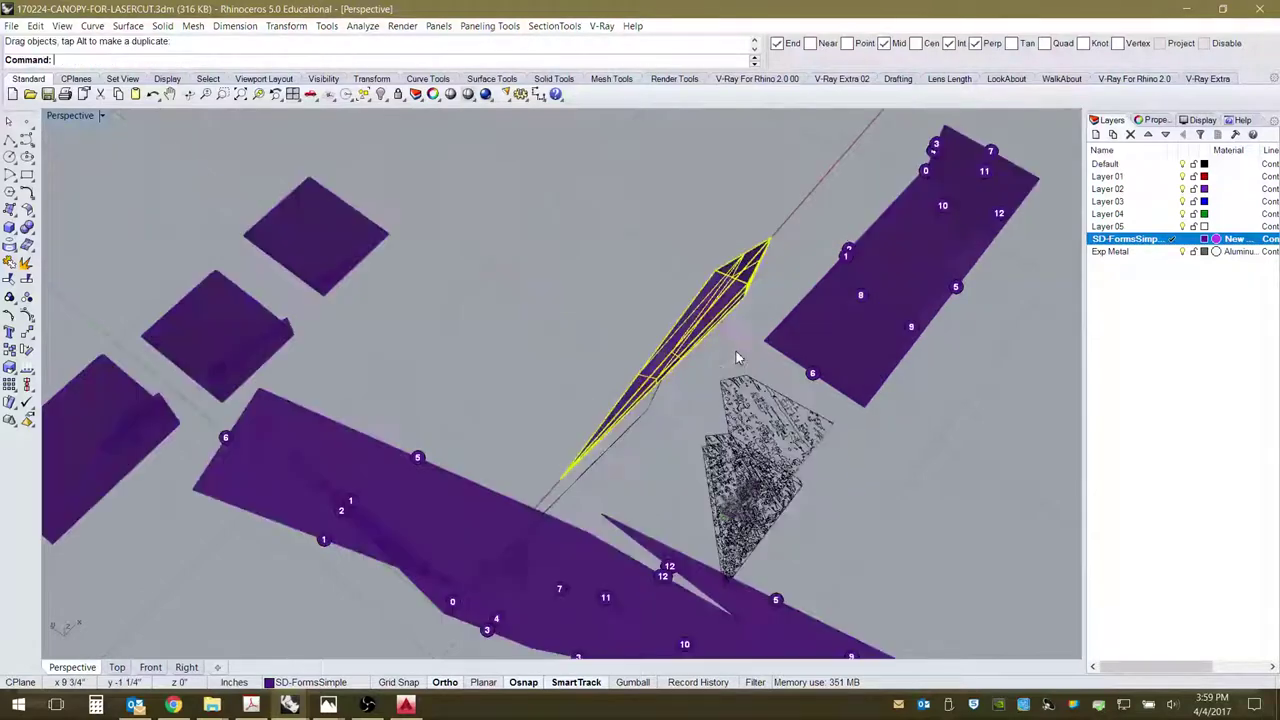
# Examine the unrolled canopy surface, checking its numbered edges and overlapping flaps.
pyautogui.moveTo(736, 351); pyautogui.dragTo(692, 565, button='right')
pyautogui.scroll(-3, 670, 370)
pyautogui.scroll(2, 676, 383)
pyautogui.scroll(-3, 662, 348)
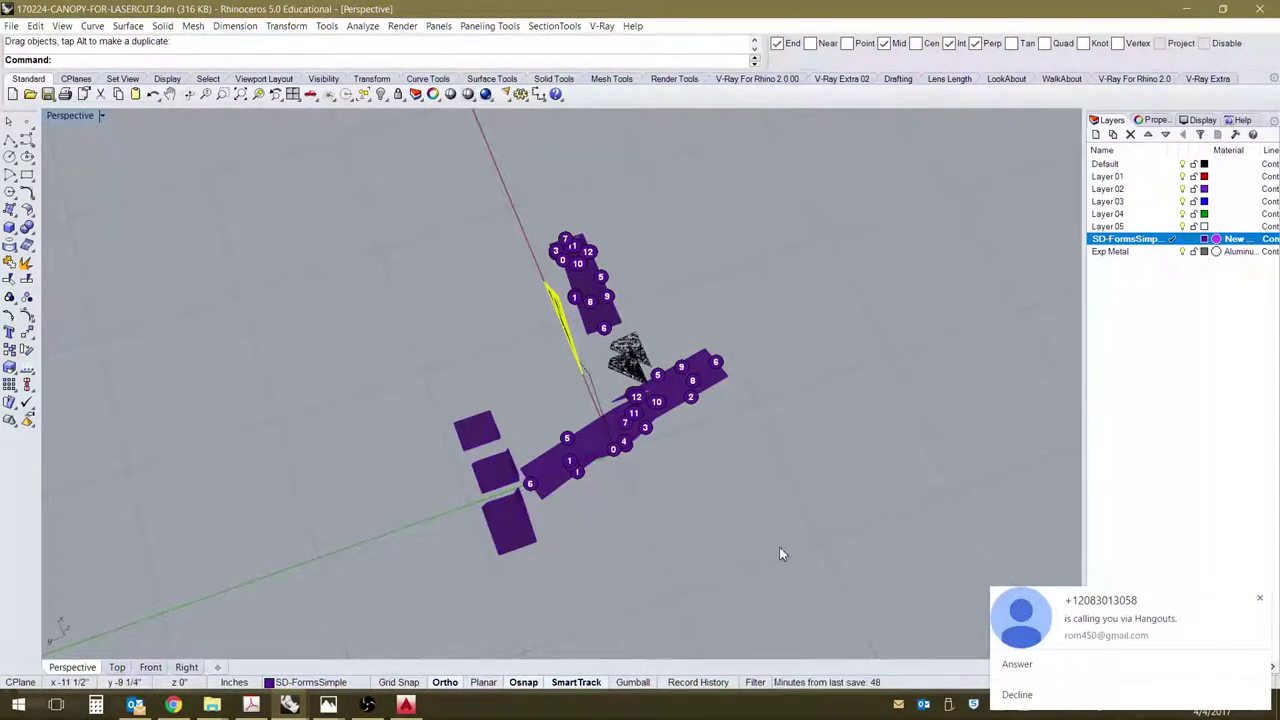
pyautogui.scroll(3, 651, 428)
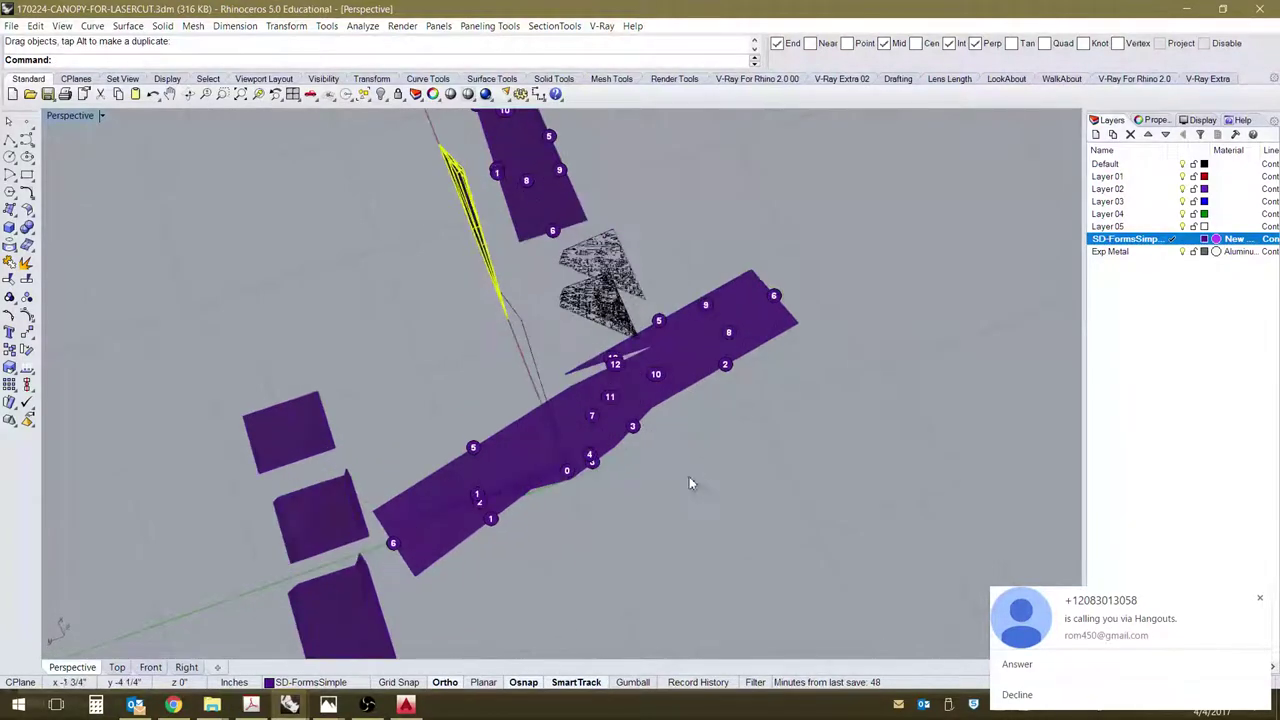
pyautogui.moveTo(731, 456); pyautogui.dragTo(691, 368, button='right')
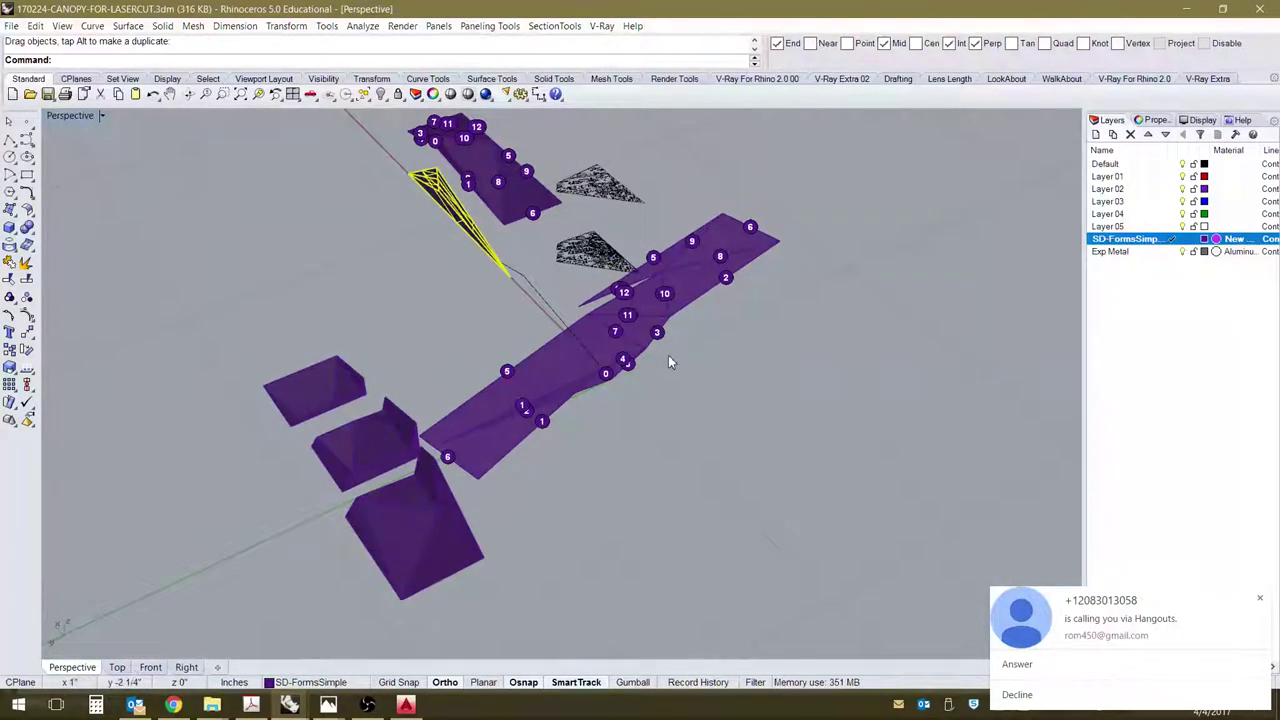
pyautogui.scroll(5, 668, 355)
pyautogui.scroll(-3, 600, 432)
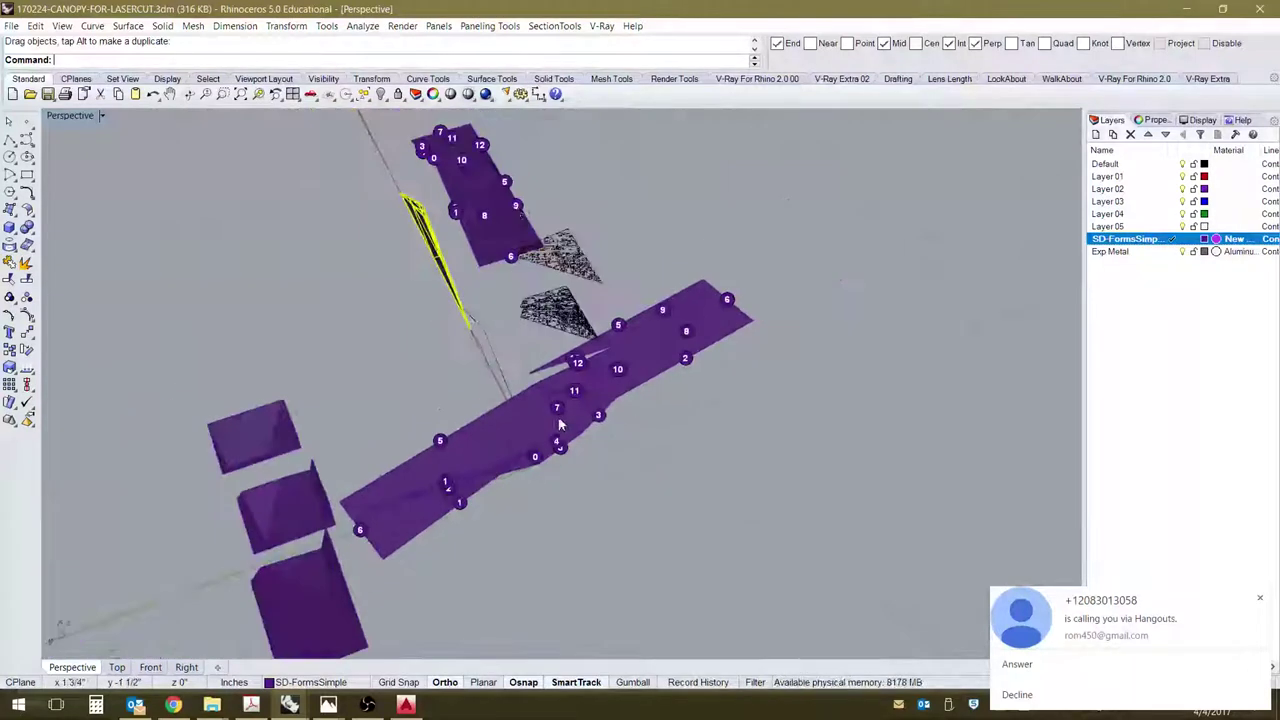
pyautogui.scroll(3, 517, 408)
pyautogui.click(517, 410)
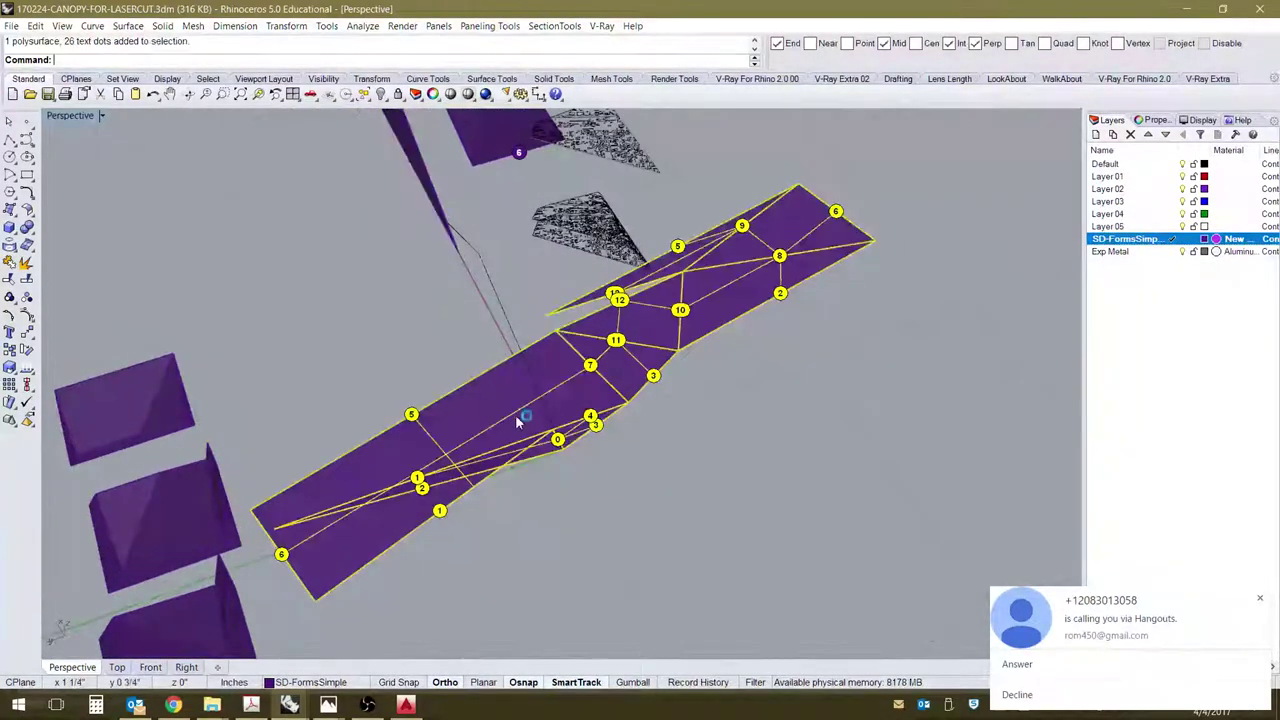
pyautogui.click(548, 485)
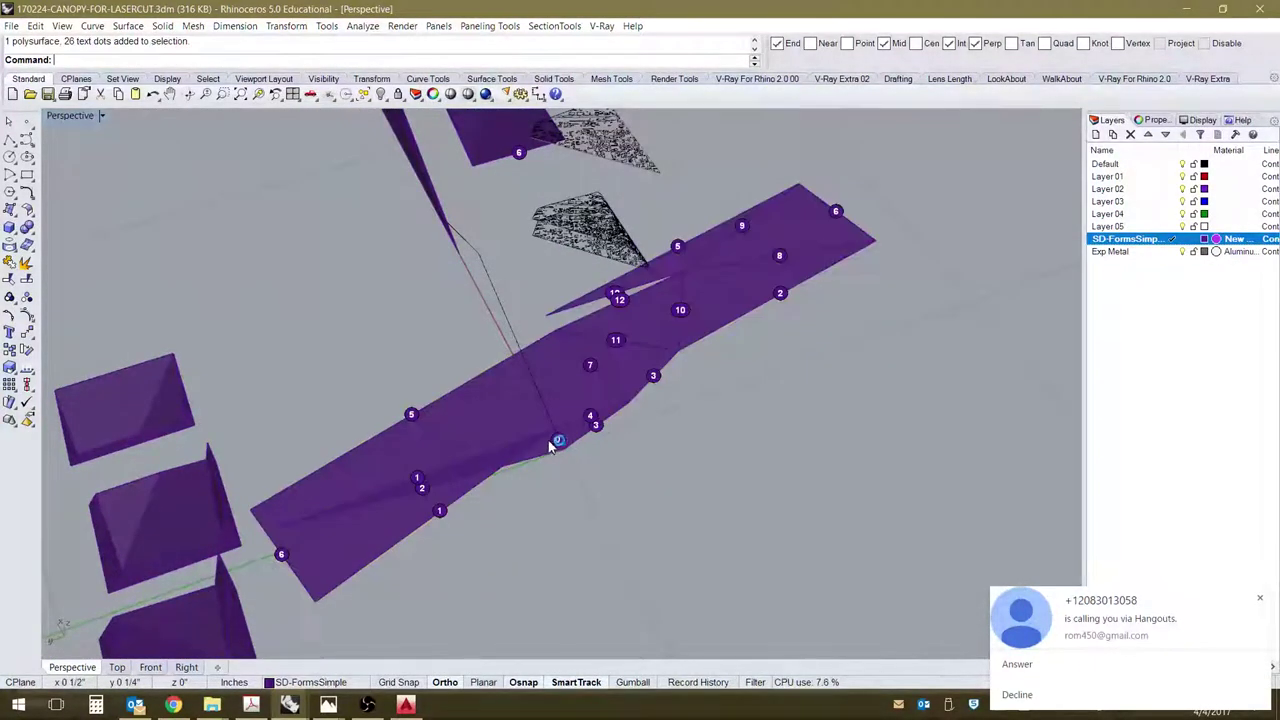
# Try creating silhouette curves from the unrolled canopy surface, and undo them.
pyautogui.click(527, 406)
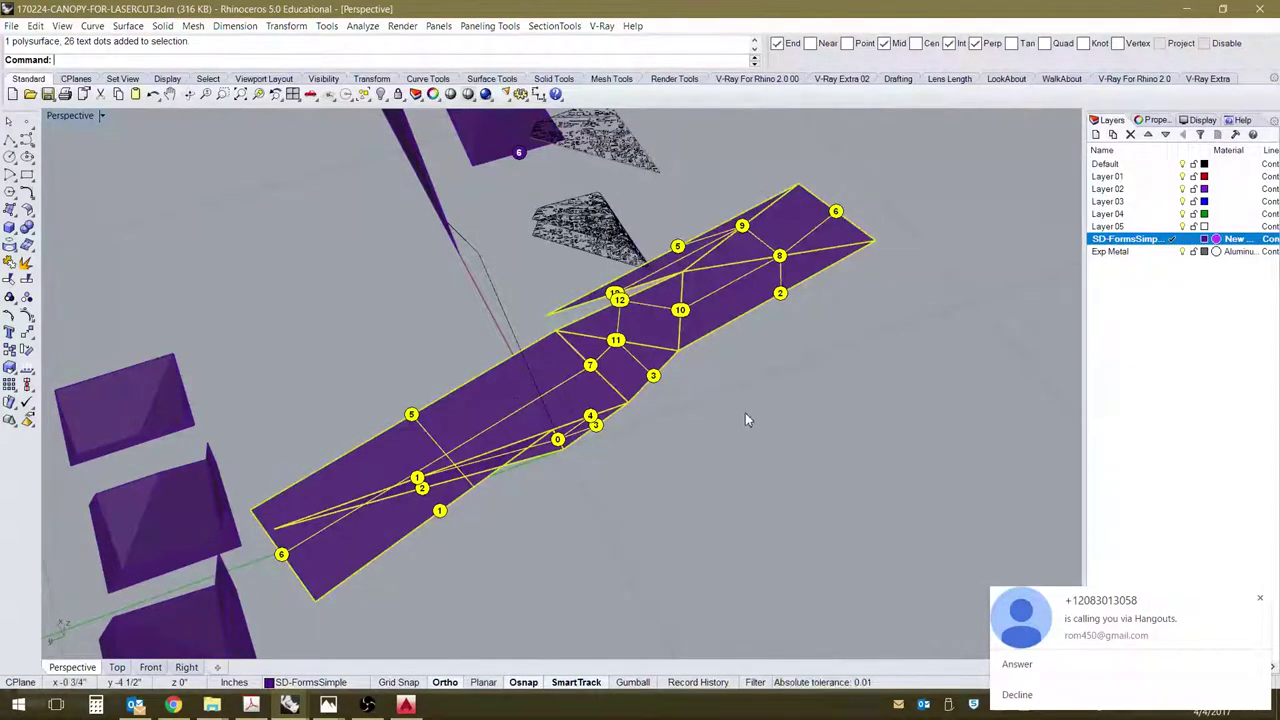
pyautogui.click(95, 28)
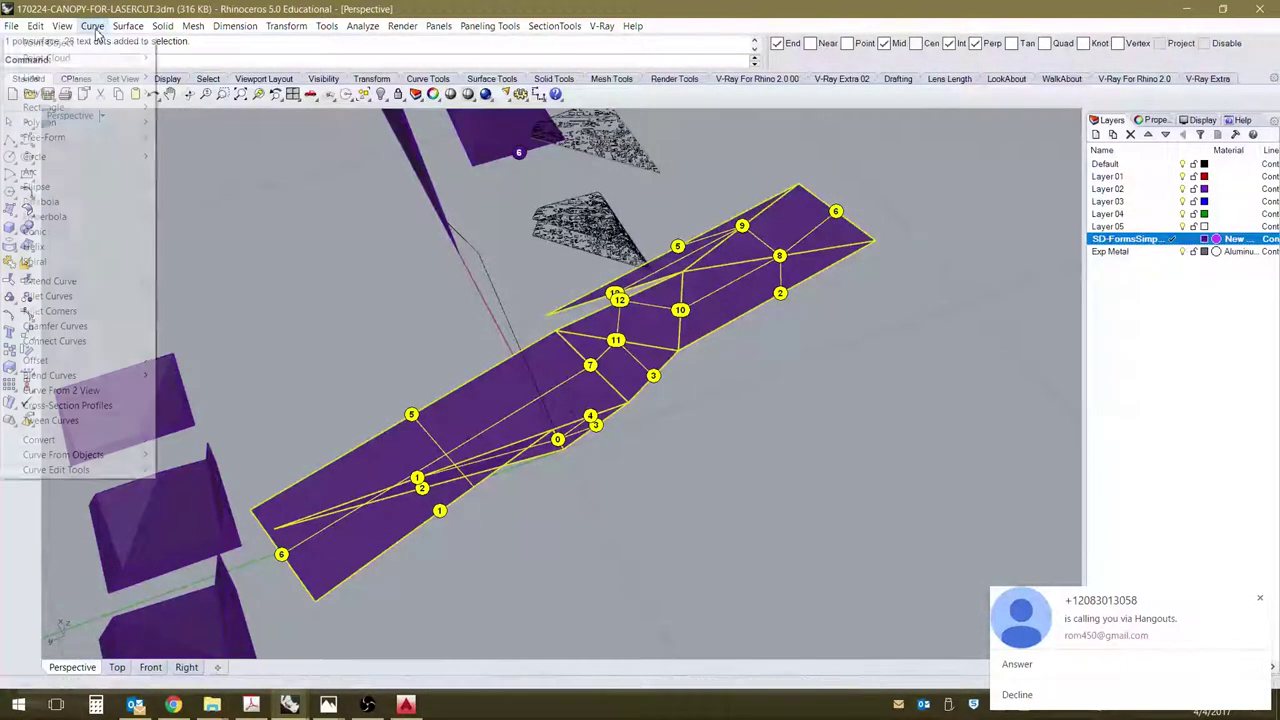
pyautogui.moveTo(128, 461)
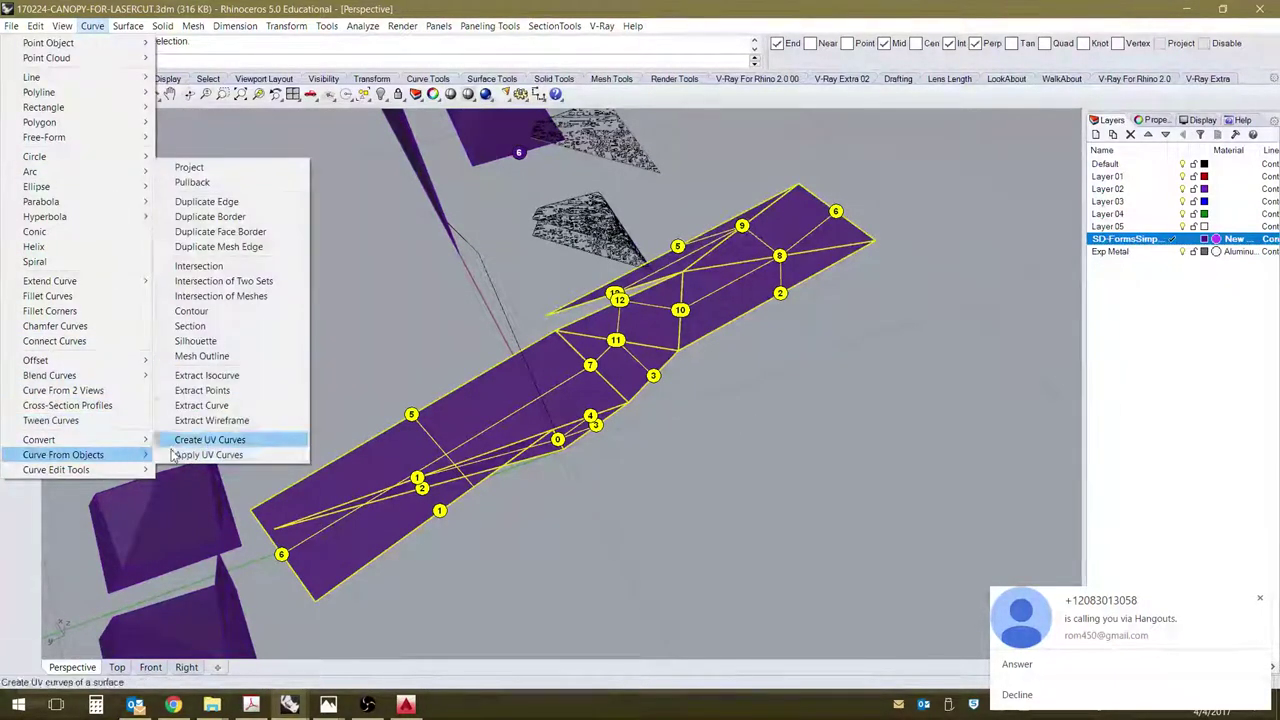
pyautogui.click(200, 341)
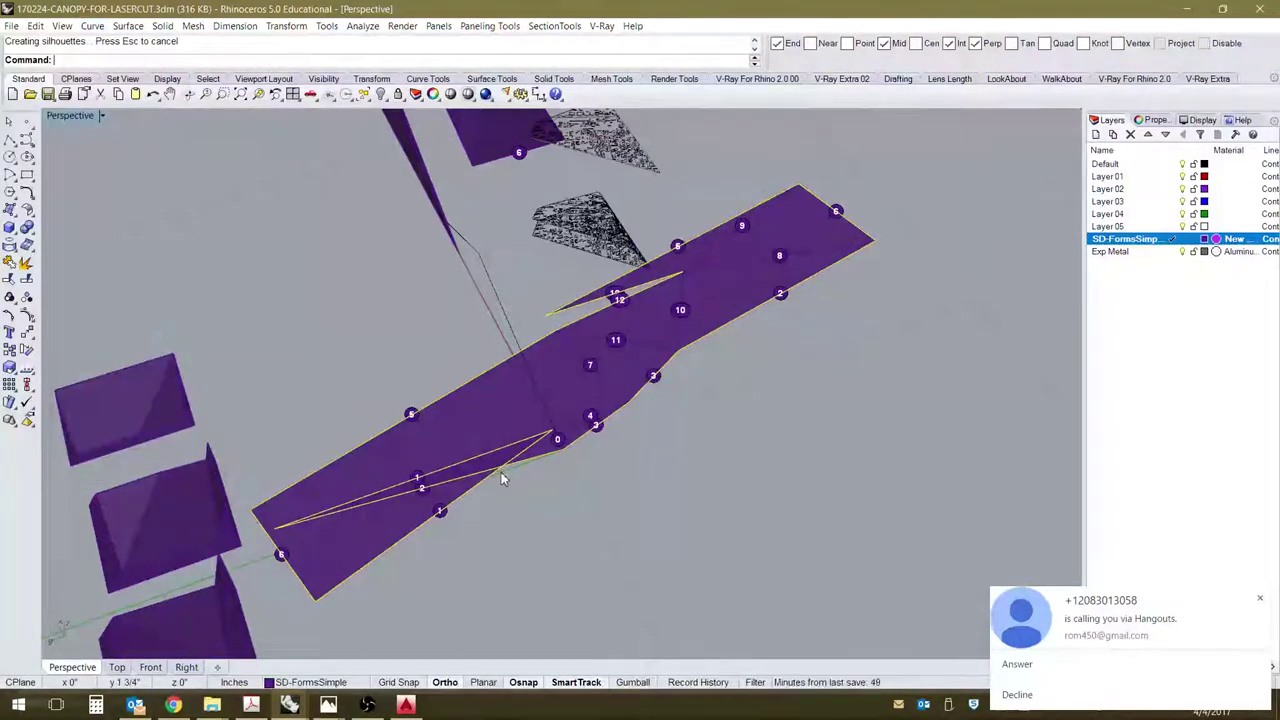
pyautogui.moveTo(501, 472); pyautogui.dragTo(588, 370, button='right')
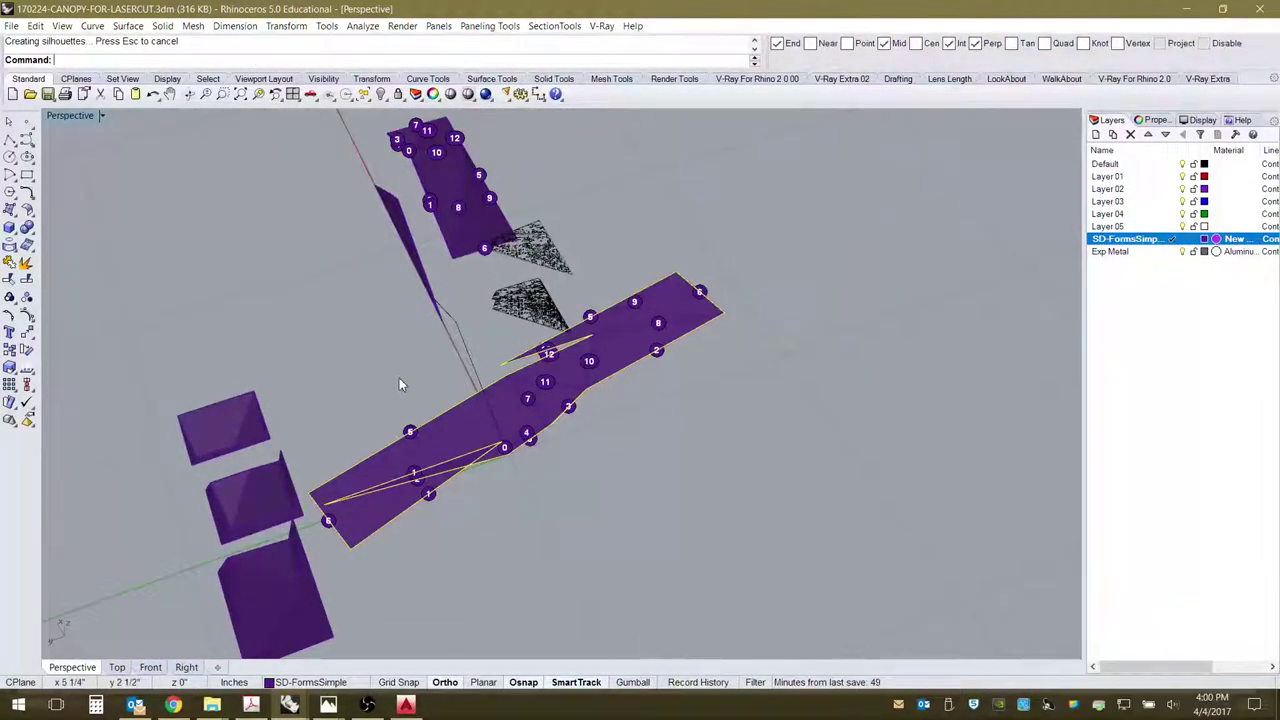
pyautogui.hotkey('ctrl', 'z')
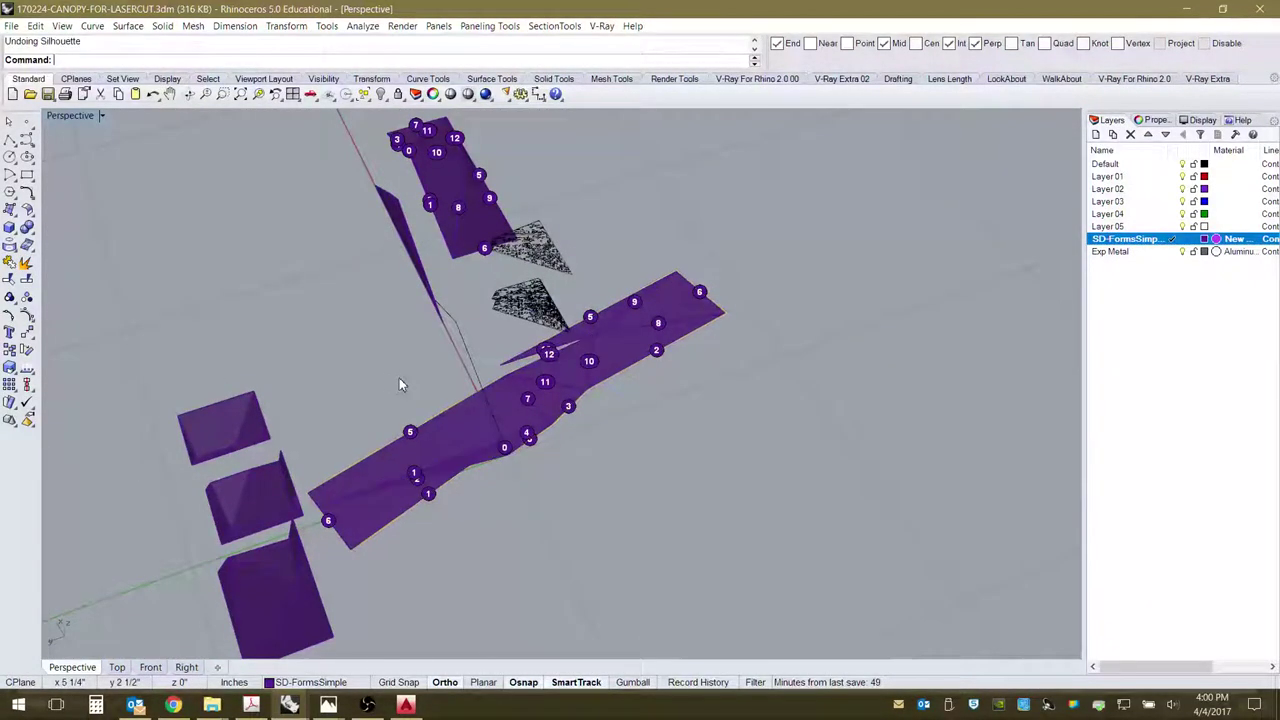
# Extract the wireframe of the unrolled canopy surface and group the resulting curves.
pyautogui.click(92, 26)
pyautogui.moveTo(125, 457)
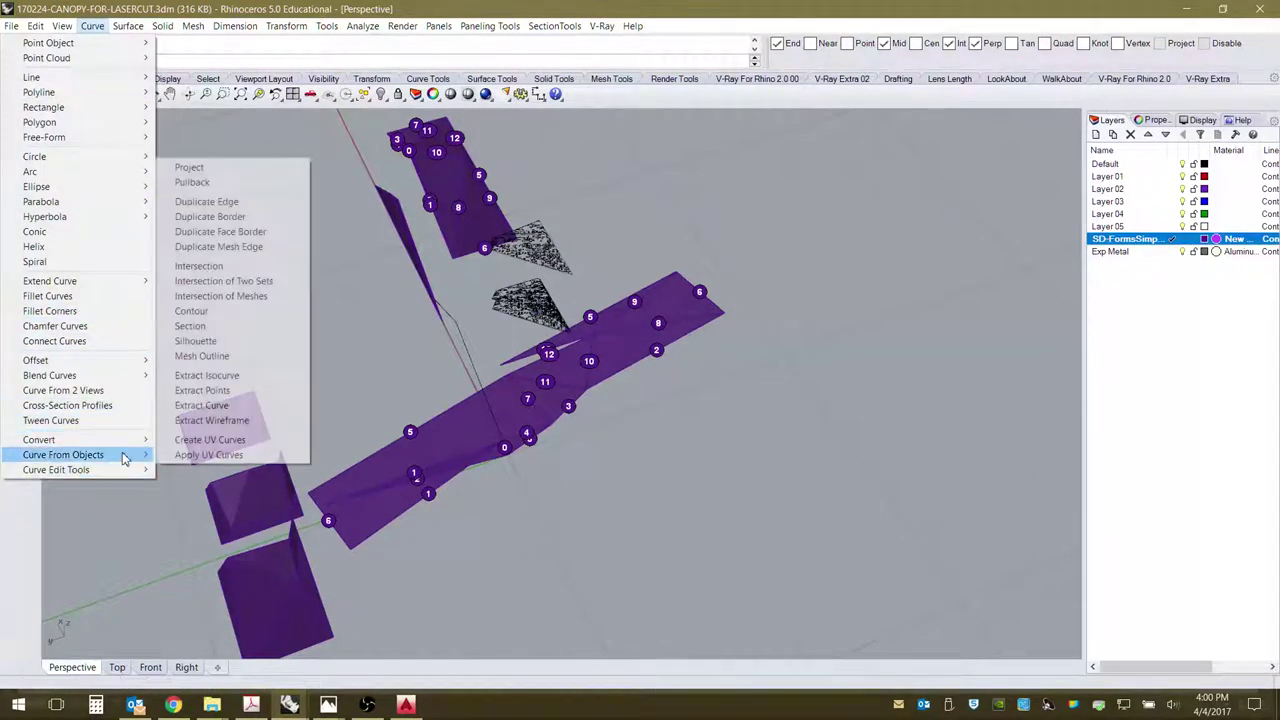
pyautogui.click(214, 421)
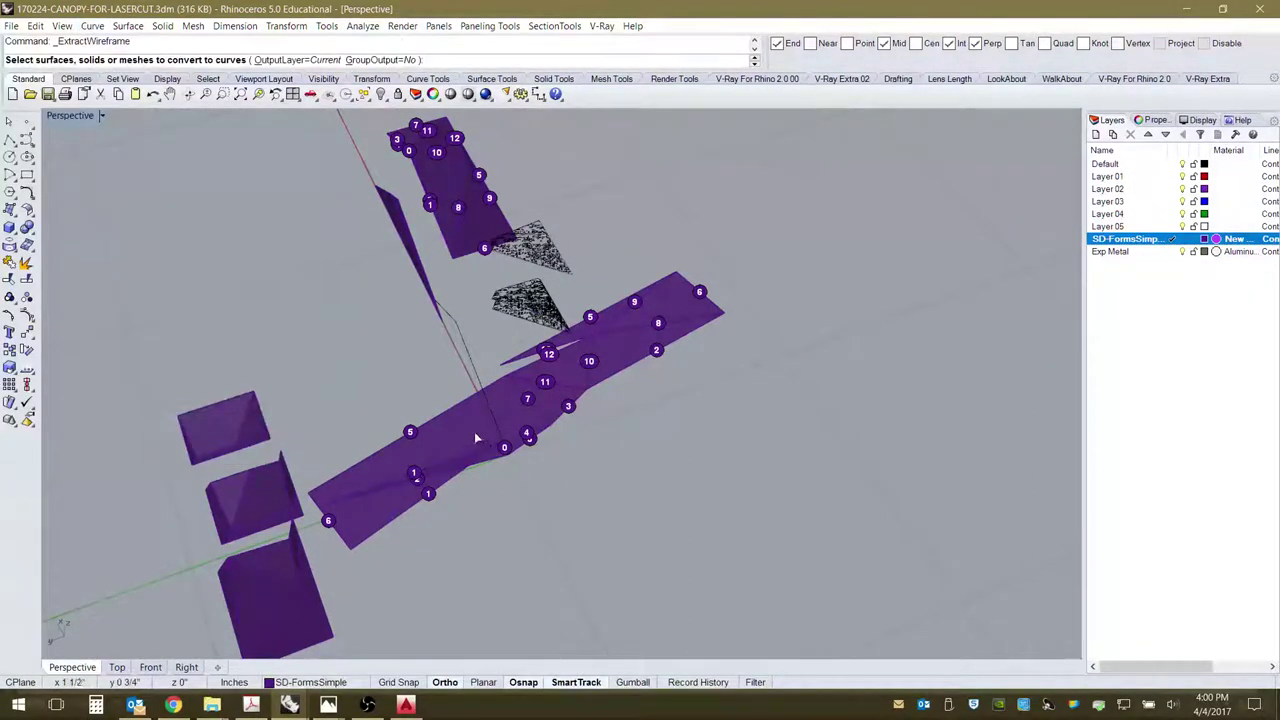
pyautogui.click(476, 437)
pyautogui.press('Return')
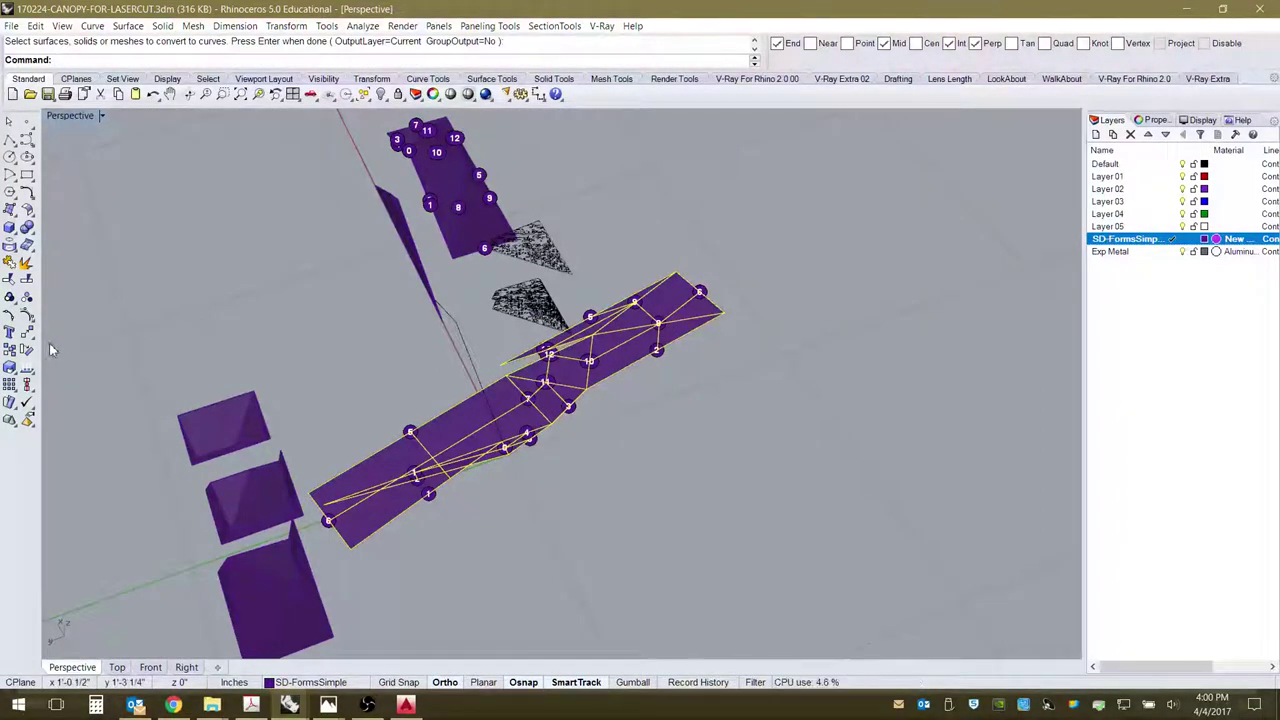
pyautogui.click(9, 298)
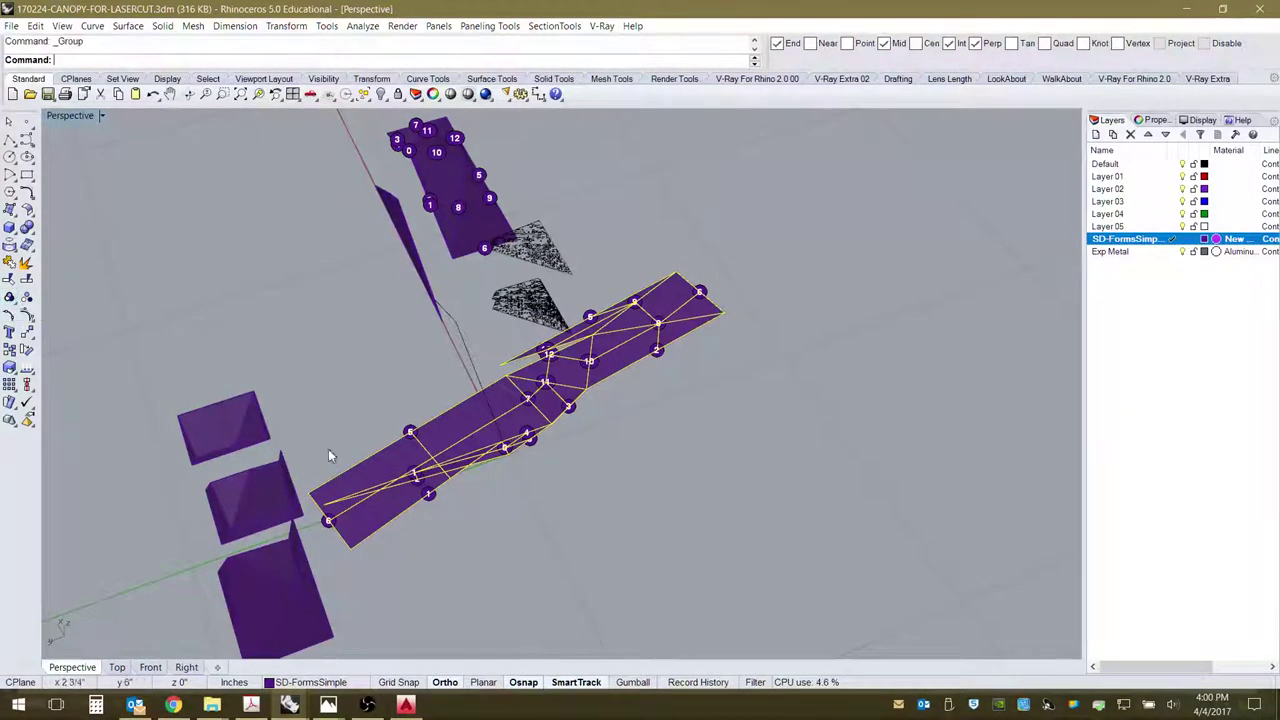
# Move the grouped wireframe curves off the unrolled surface into the empty space beyond its far end.
pyautogui.click(32, 340)
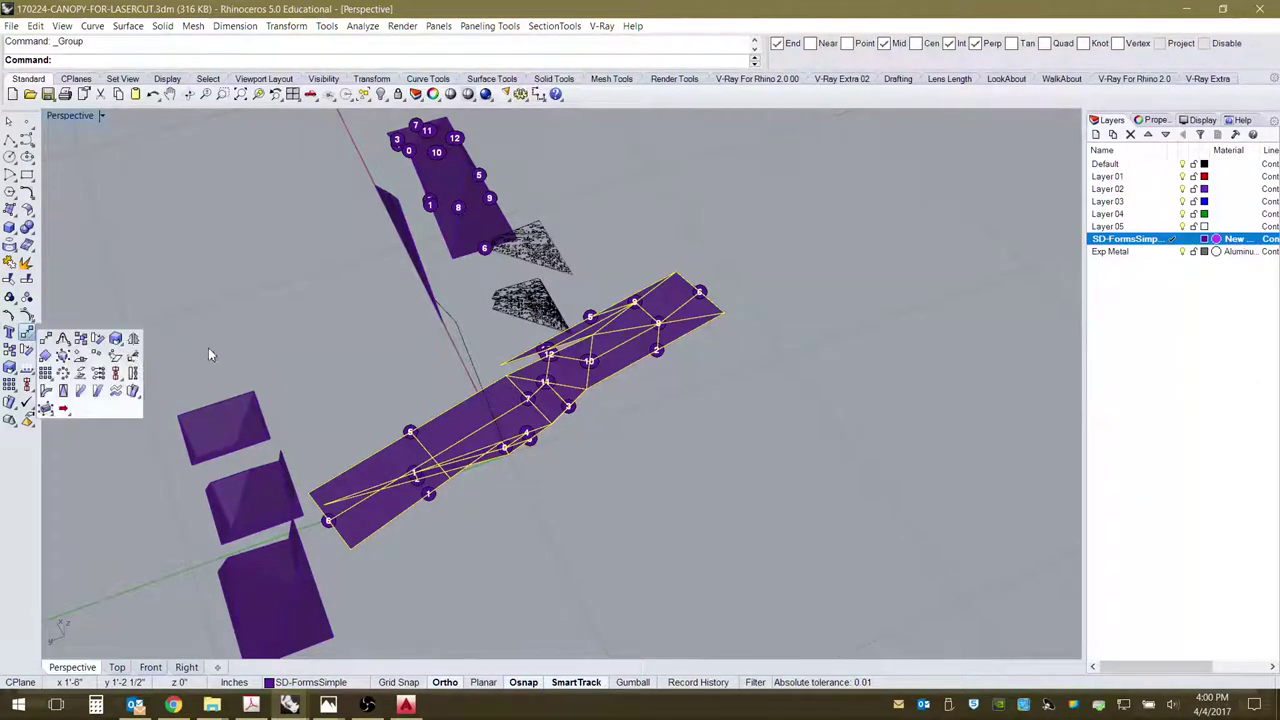
pyautogui.click(45, 338)
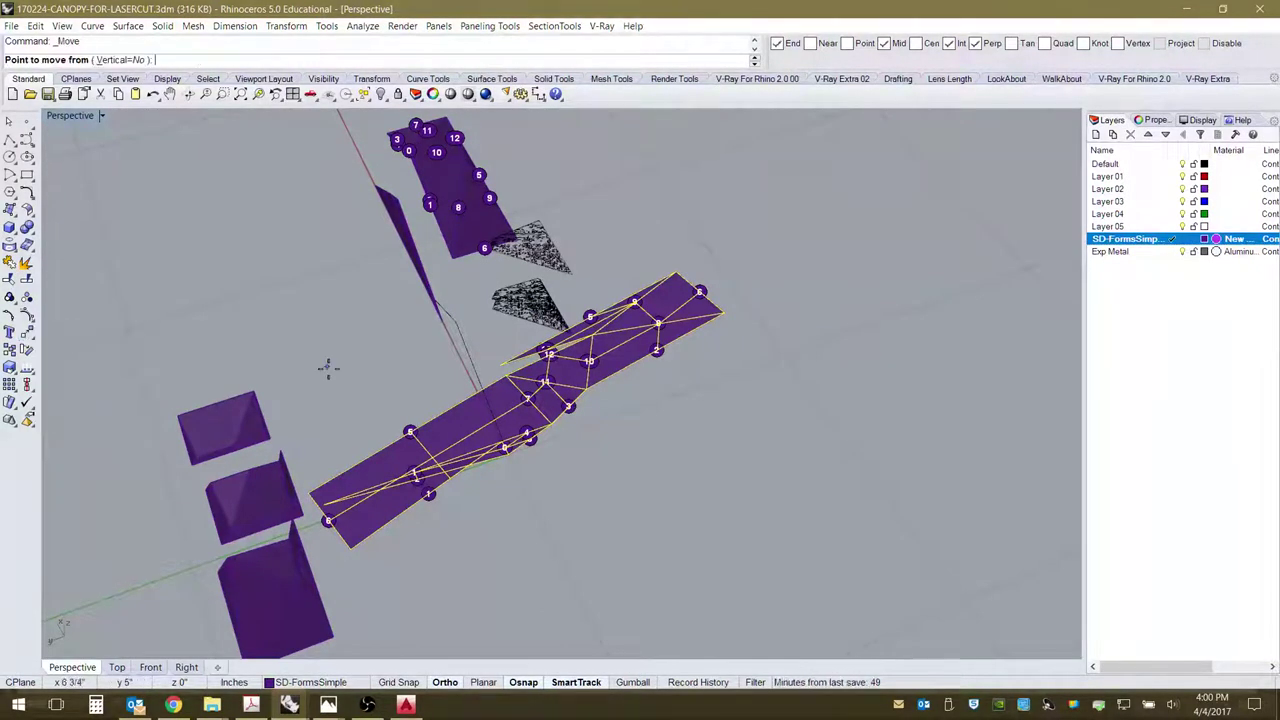
pyautogui.click(371, 366)
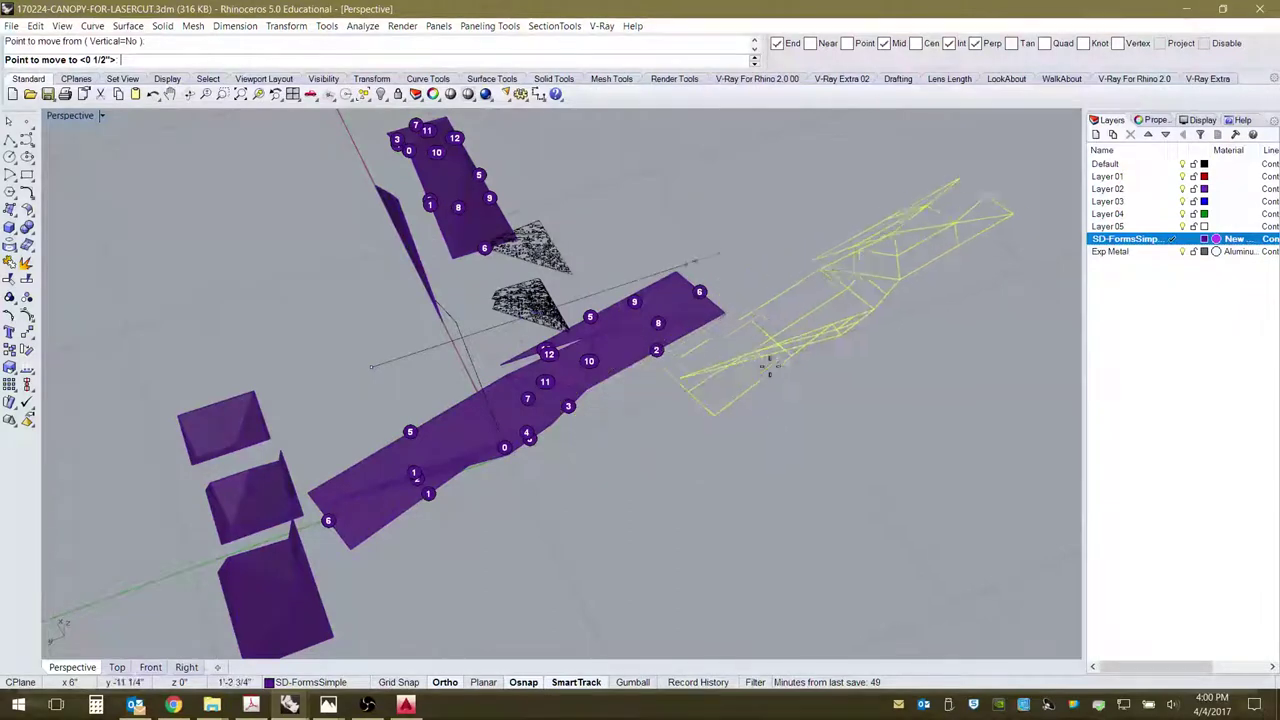
pyautogui.click(745, 385)
# Examine the separated wireframe's outline, fold lines and overlapping flaps, and compare it with the canopy pieces.
pyautogui.scroll(-3, 808, 283)
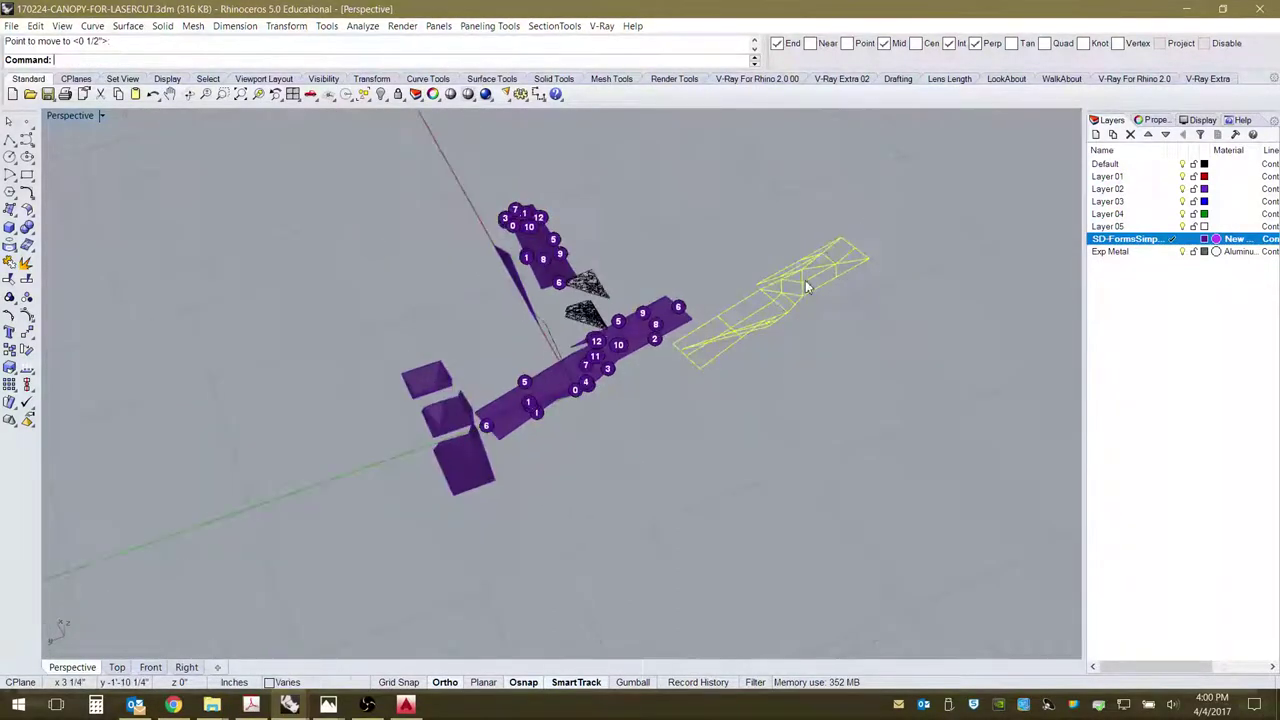
pyautogui.scroll(5, 874, 428)
pyautogui.moveTo(874, 428); pyautogui.dragTo(757, 428, button='right')
pyautogui.scroll(-3, 450, 356)
pyautogui.scroll(5, 663, 528)
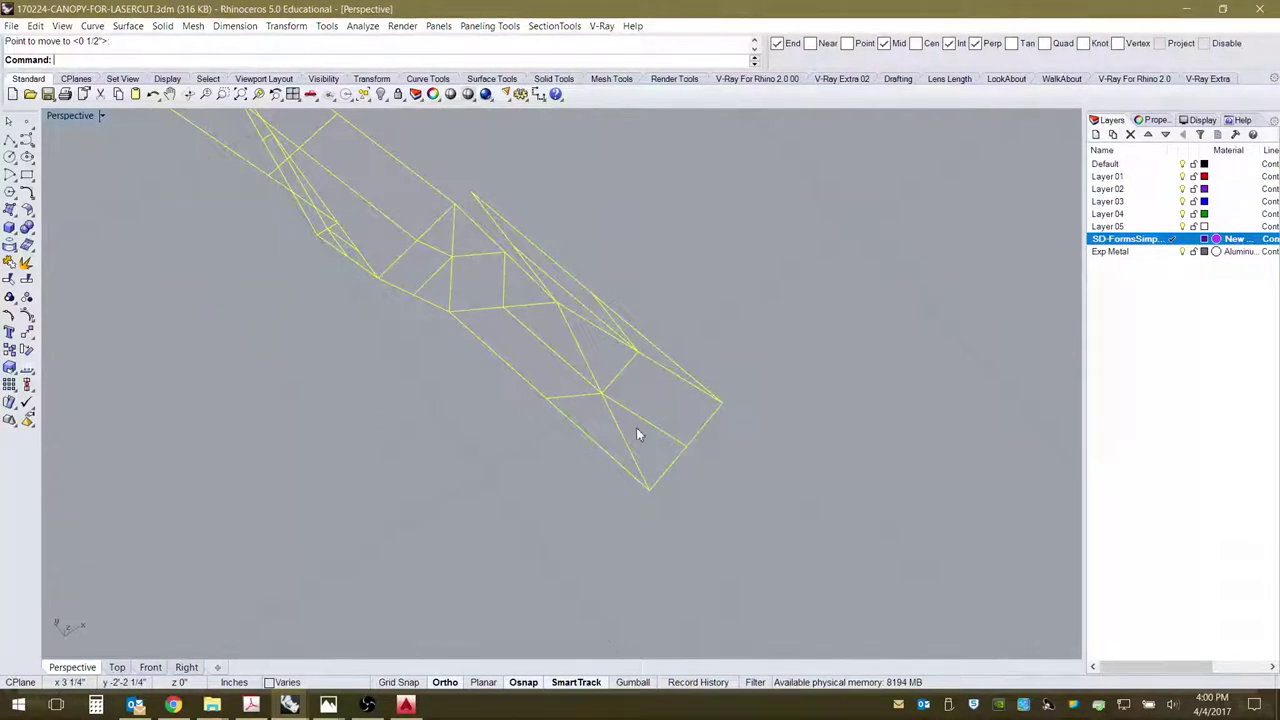
pyautogui.scroll(-3, 636, 432)
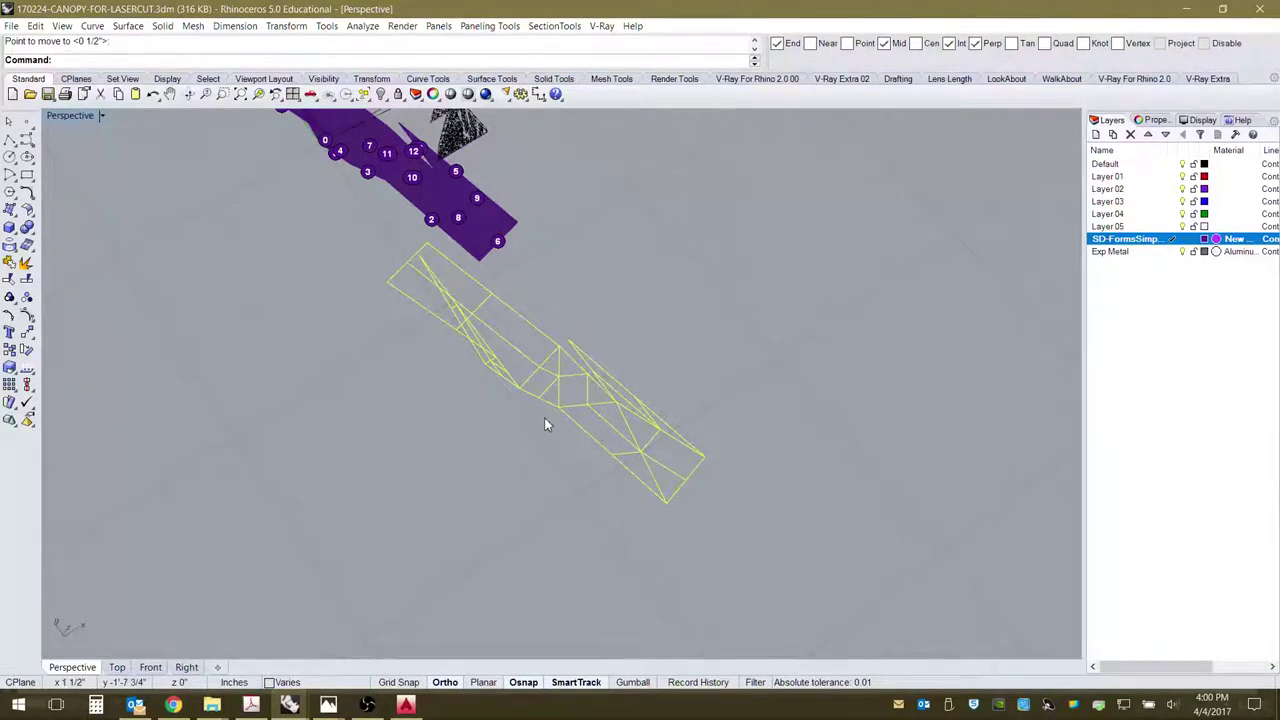
pyautogui.scroll(2, 515, 335)
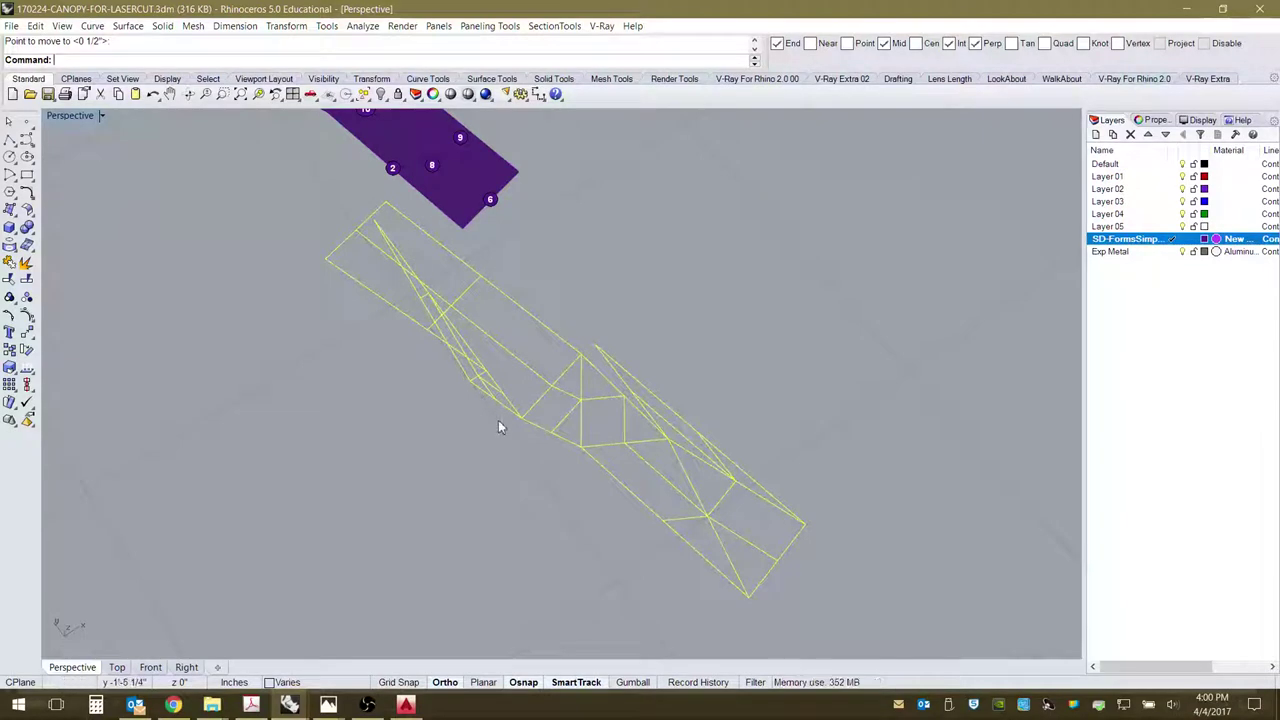
pyautogui.scroll(-3, 458, 368)
pyautogui.moveTo(529, 506); pyautogui.dragTo(477, 470, button='right')
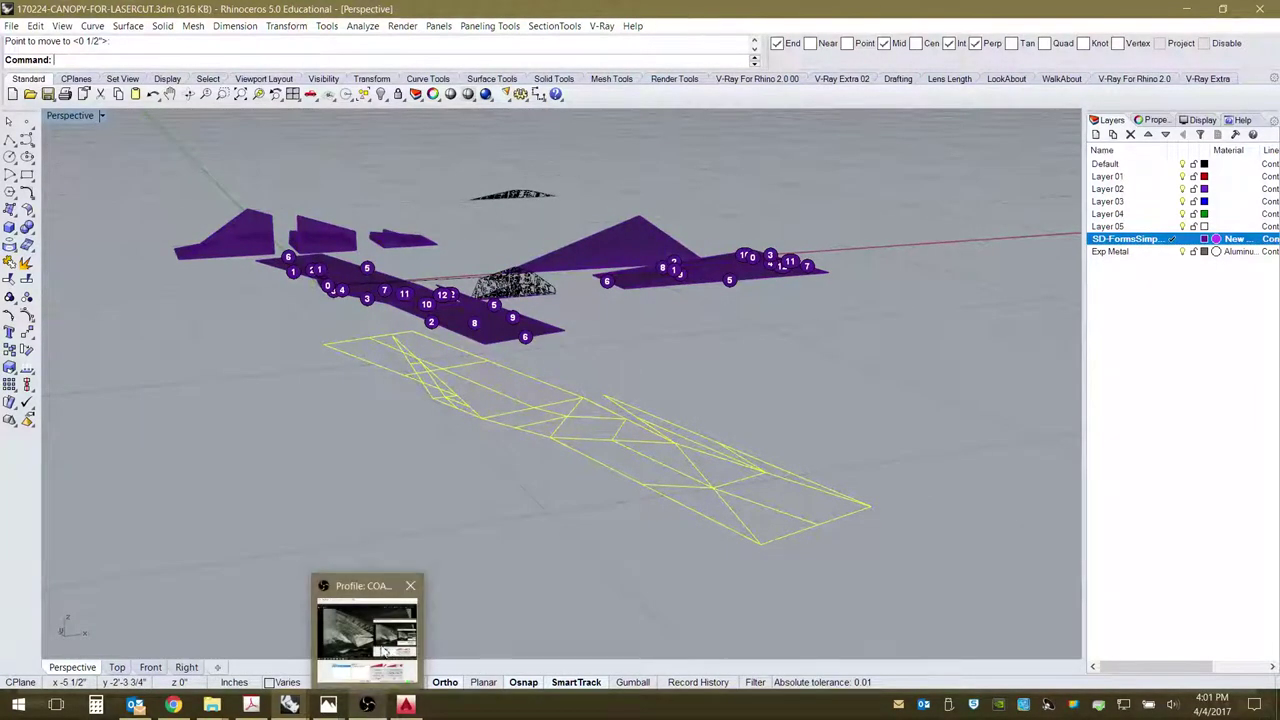
pyautogui.click(366, 706)
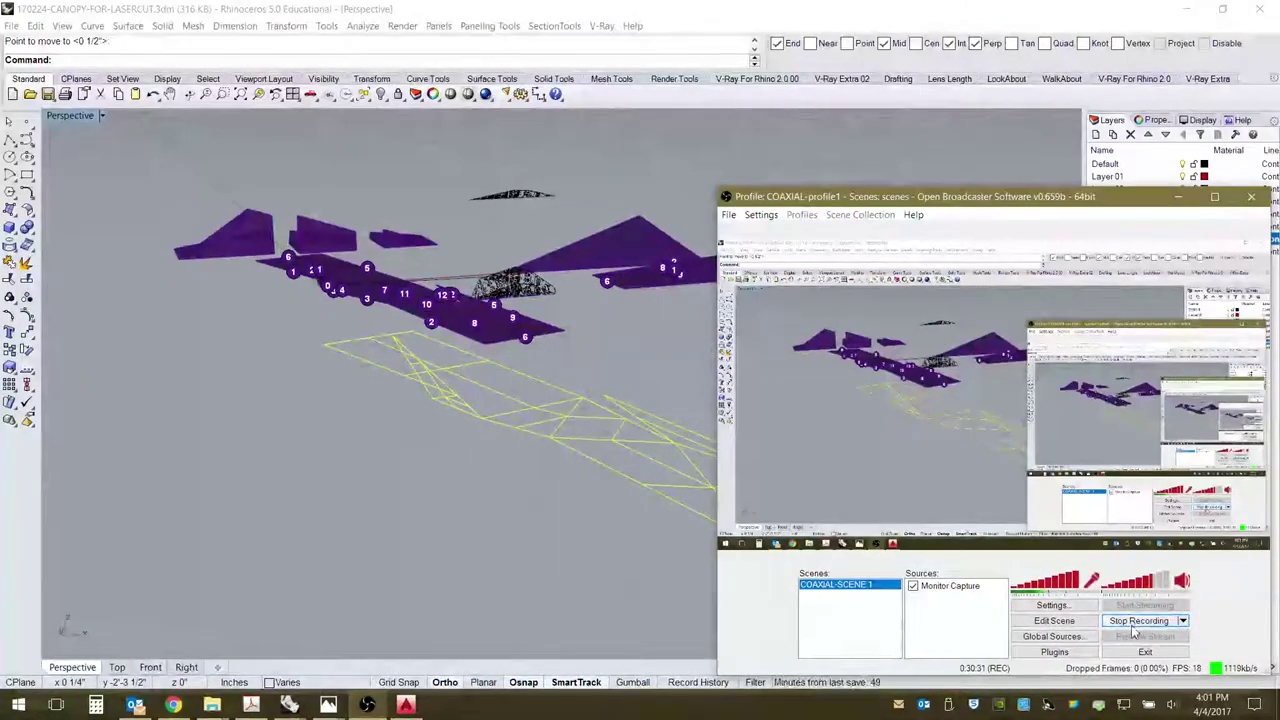